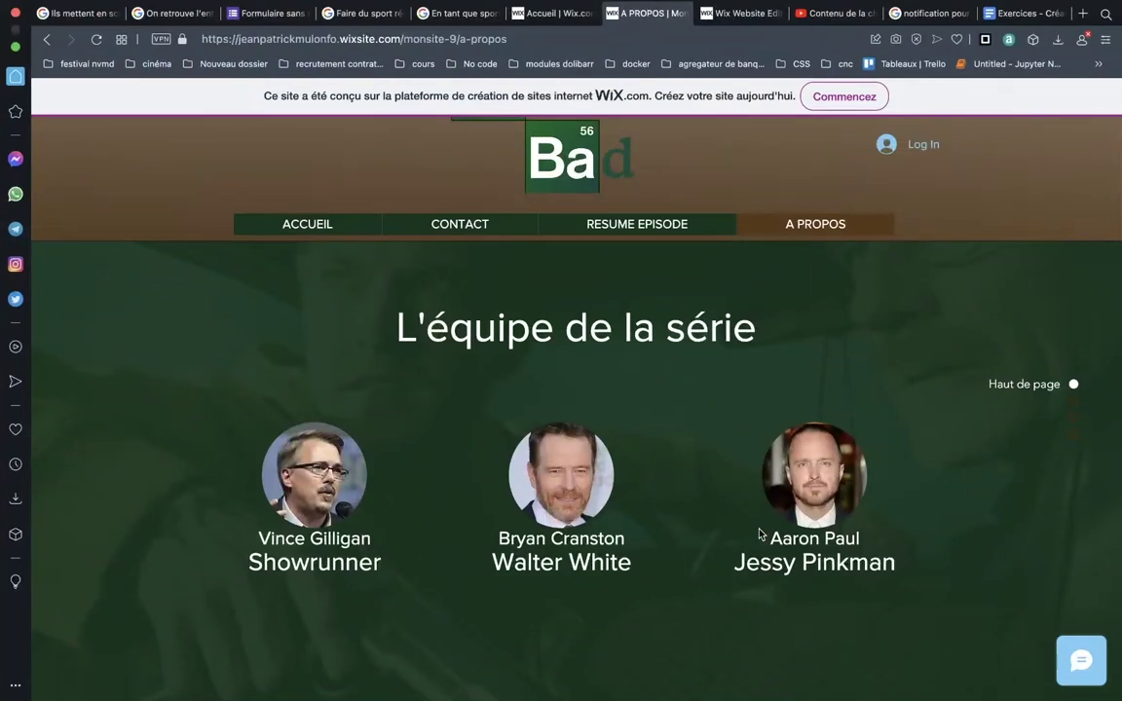
# Visit the site's Accueil page, then return to the A propos page.
pyautogui.scroll(1, 672, 491)
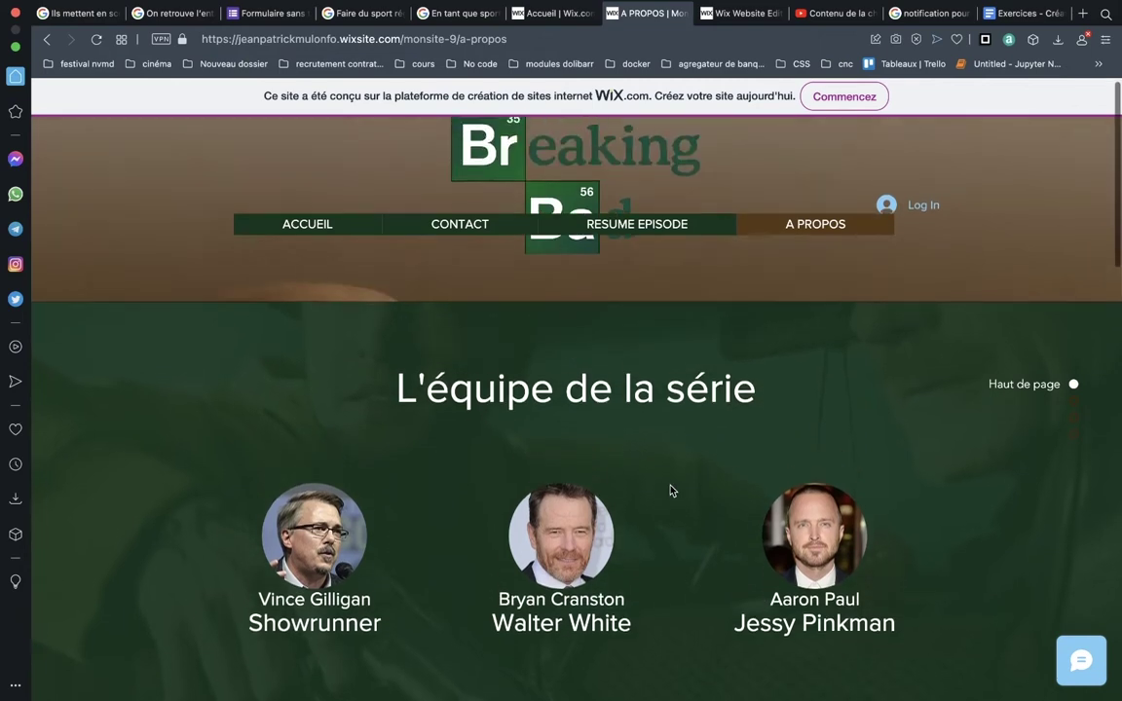
pyautogui.click(281, 224)
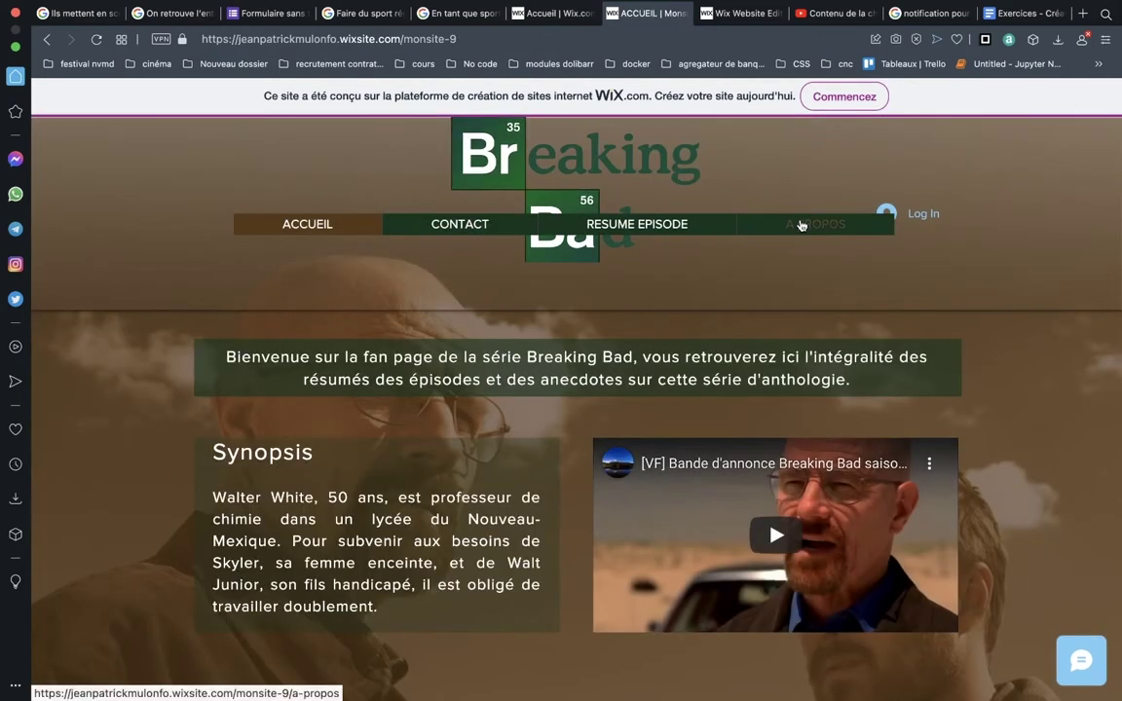
pyautogui.click(801, 225)
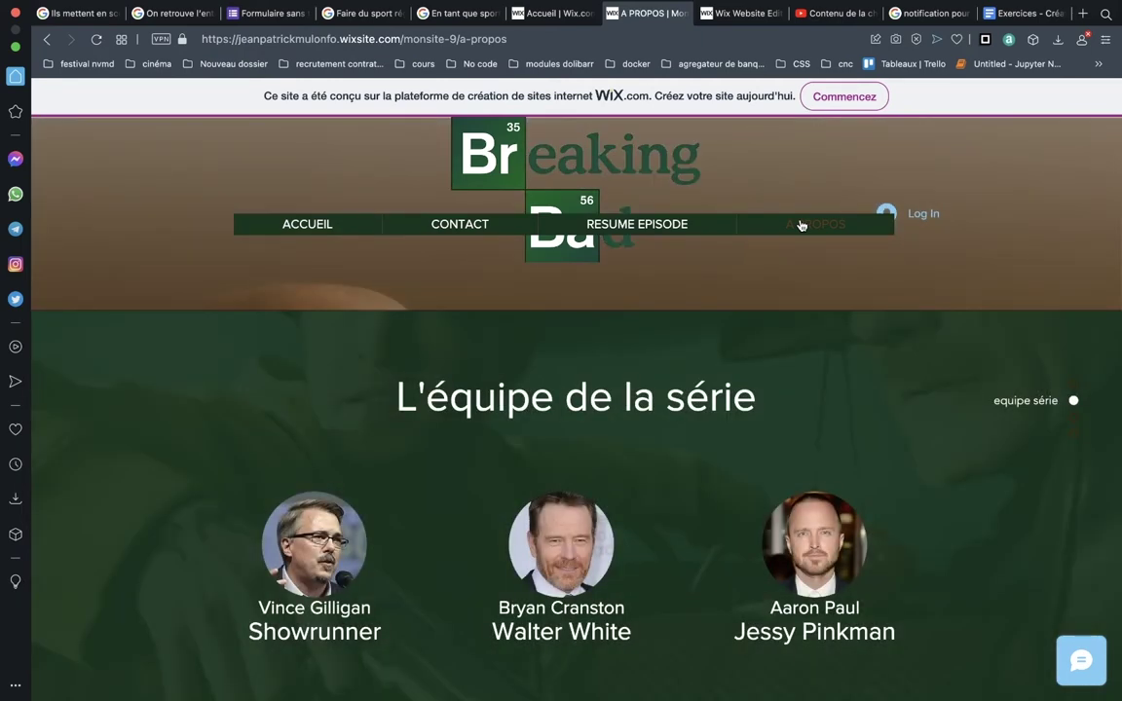
pyautogui.moveTo(815, 224)
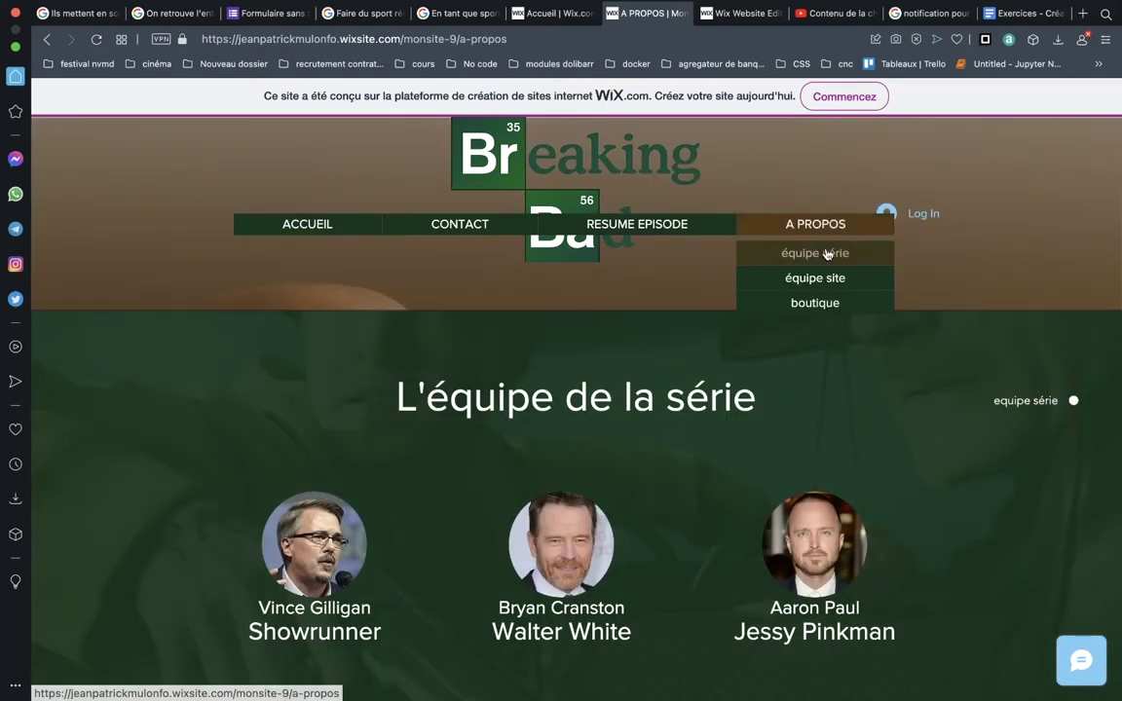
# Scroll through the A propos page to review its sections.
pyautogui.scroll(-2, 671, 433)
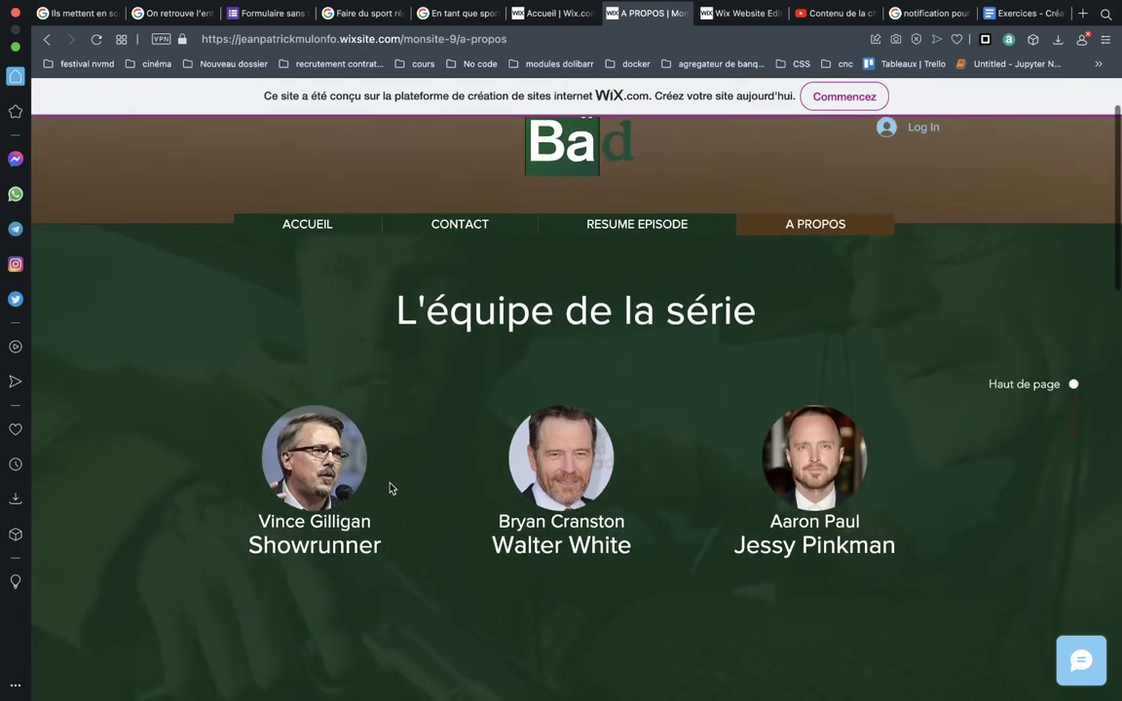
pyautogui.scroll(2, 390, 488)
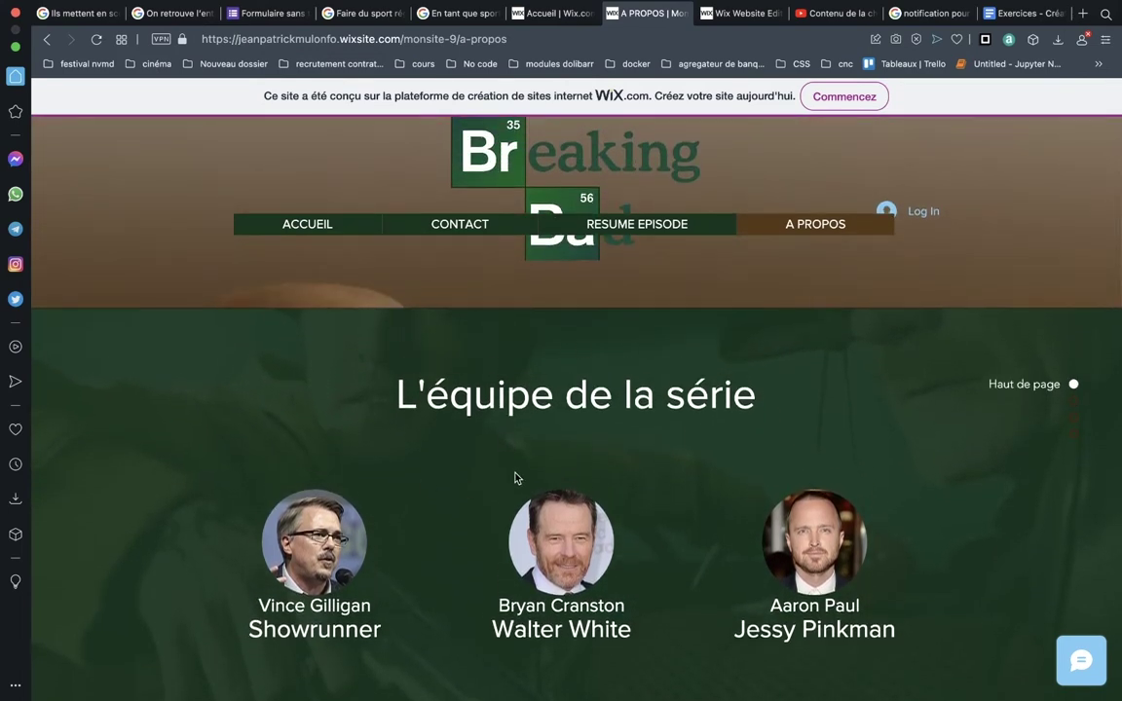
pyautogui.scroll(-2, 516, 476)
pyautogui.scroll(-2, 516, 477)
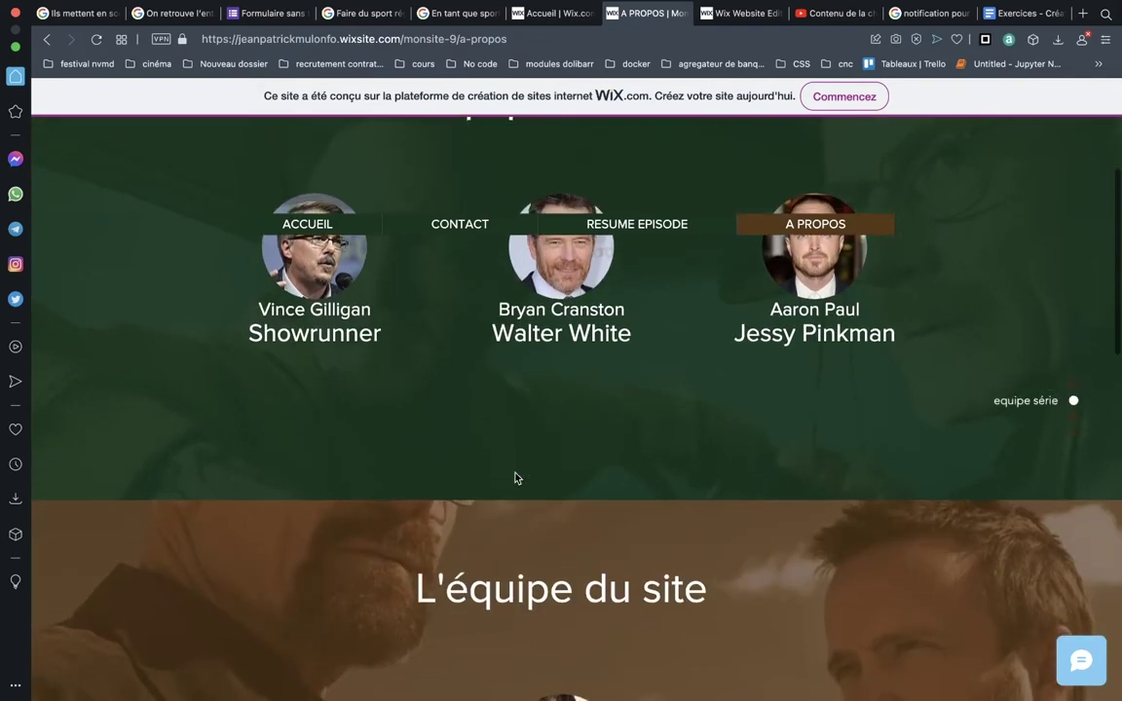
pyautogui.scroll(-1, 516, 477)
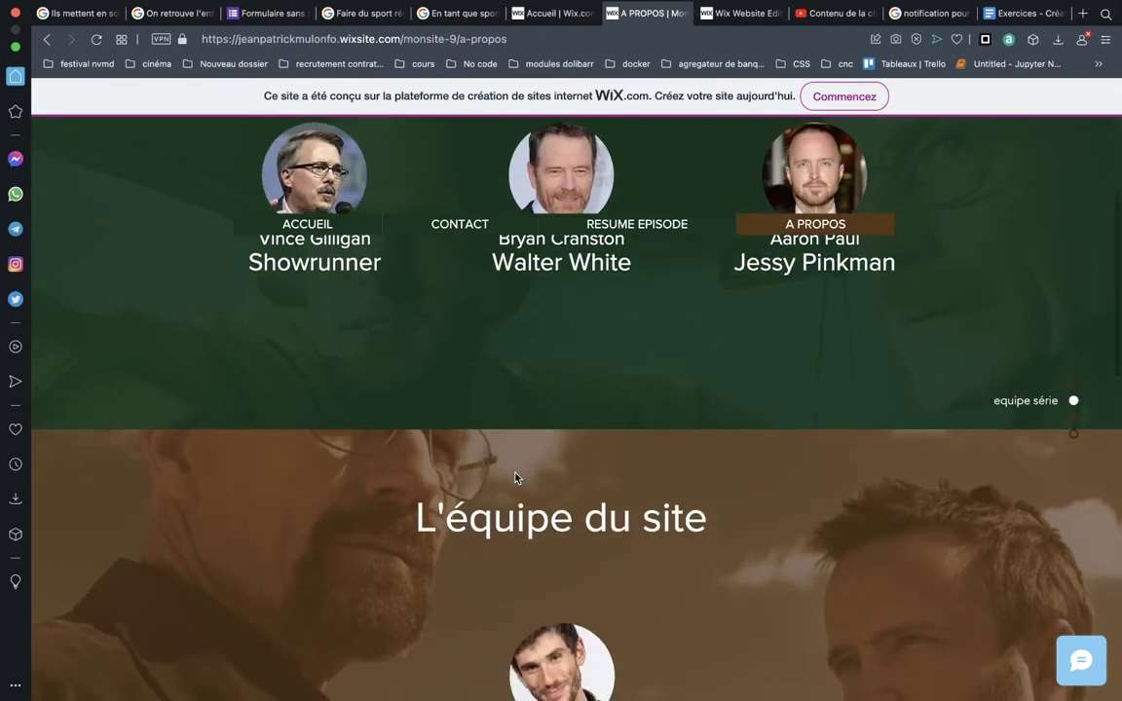
pyautogui.scroll(-2, 516, 477)
pyautogui.scroll(-2, 516, 477)
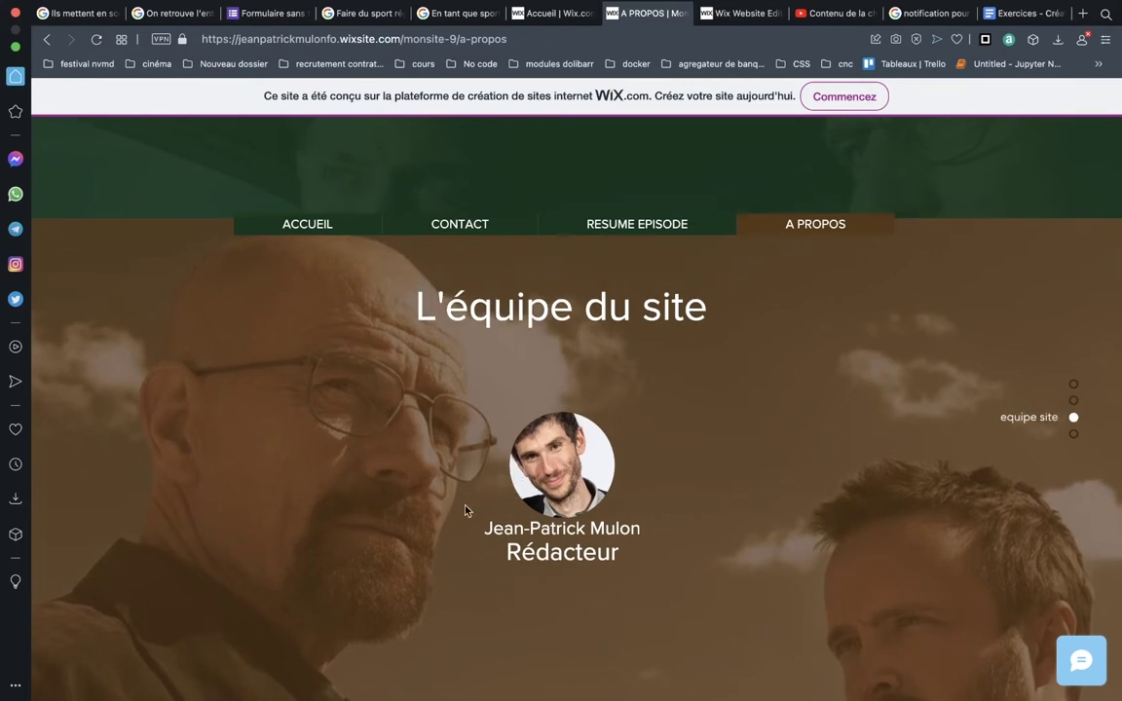
pyautogui.scroll(-3, 470, 526)
pyautogui.scroll(-3, 470, 526)
pyautogui.scroll(-5, 470, 526)
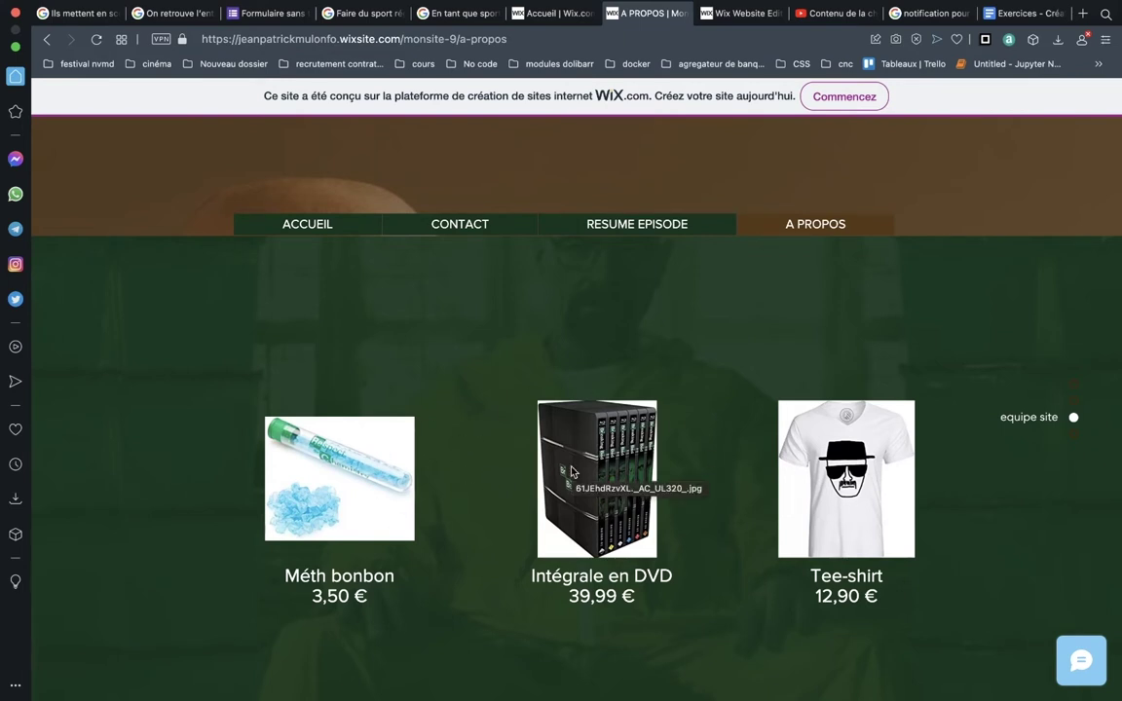
pyautogui.scroll(5, 732, 436)
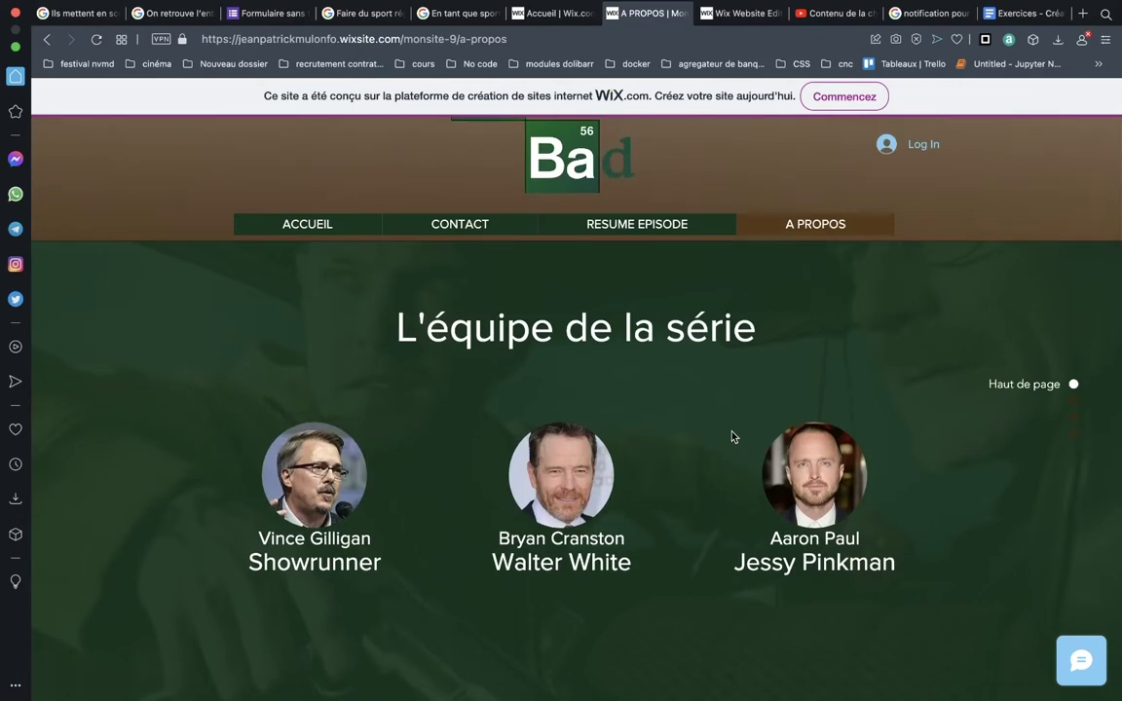
pyautogui.scroll(-5, 732, 436)
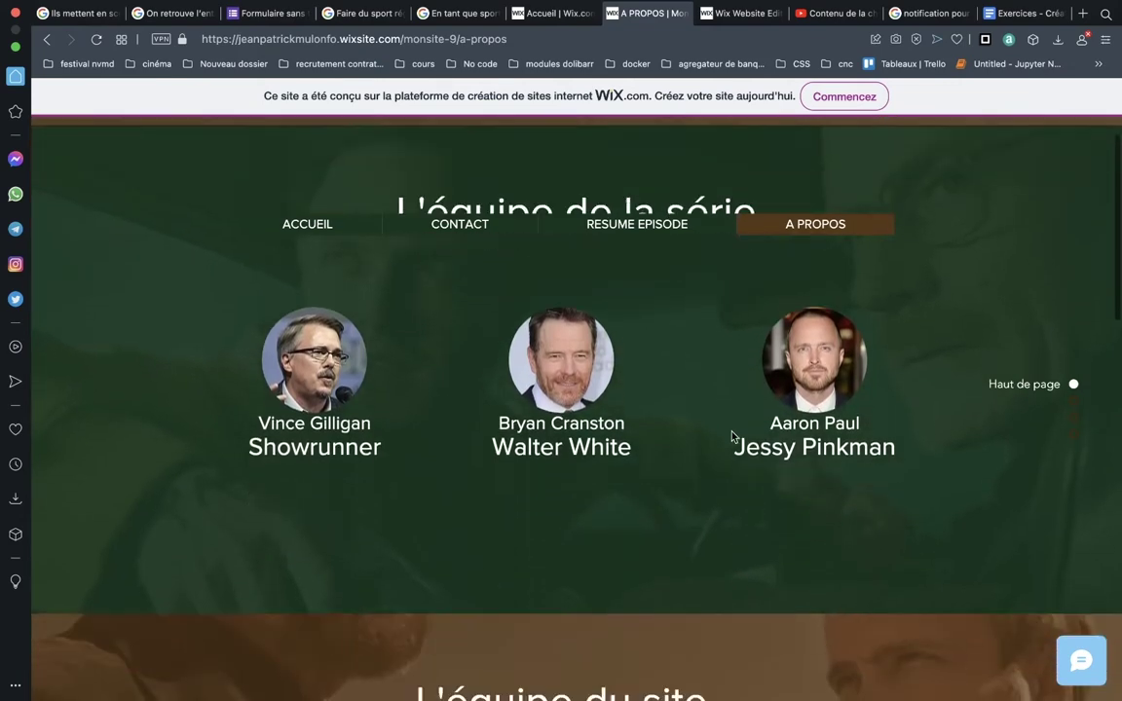
pyautogui.scroll(-3, 732, 436)
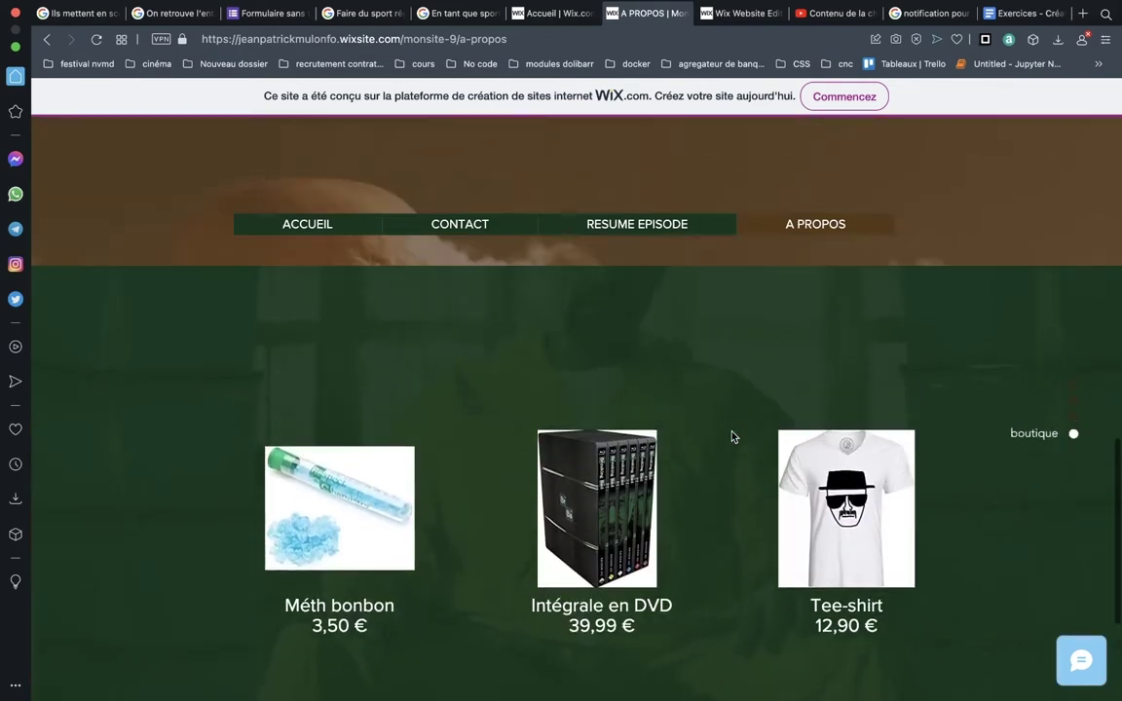
pyautogui.scroll(3, 732, 436)
pyautogui.scroll(3, 732, 436)
pyautogui.scroll(2, 733, 437)
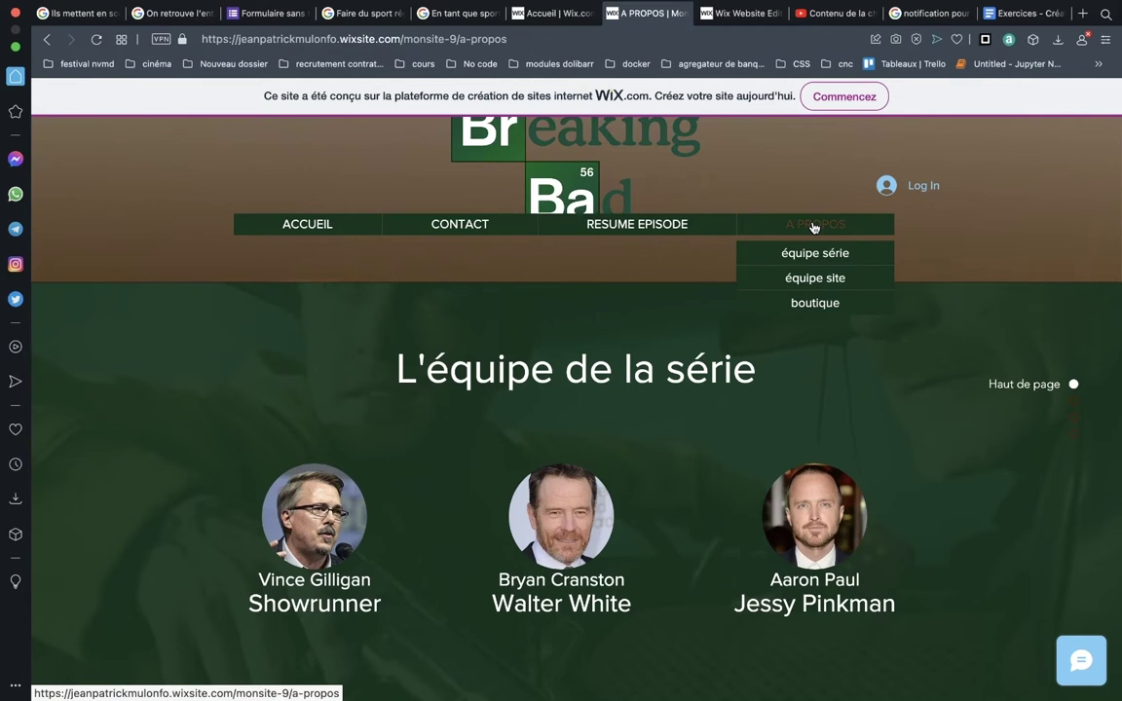
# Jump to the équipe site, boutique and équipe série sections via the A propos links and side dots.
pyautogui.click(801, 280)
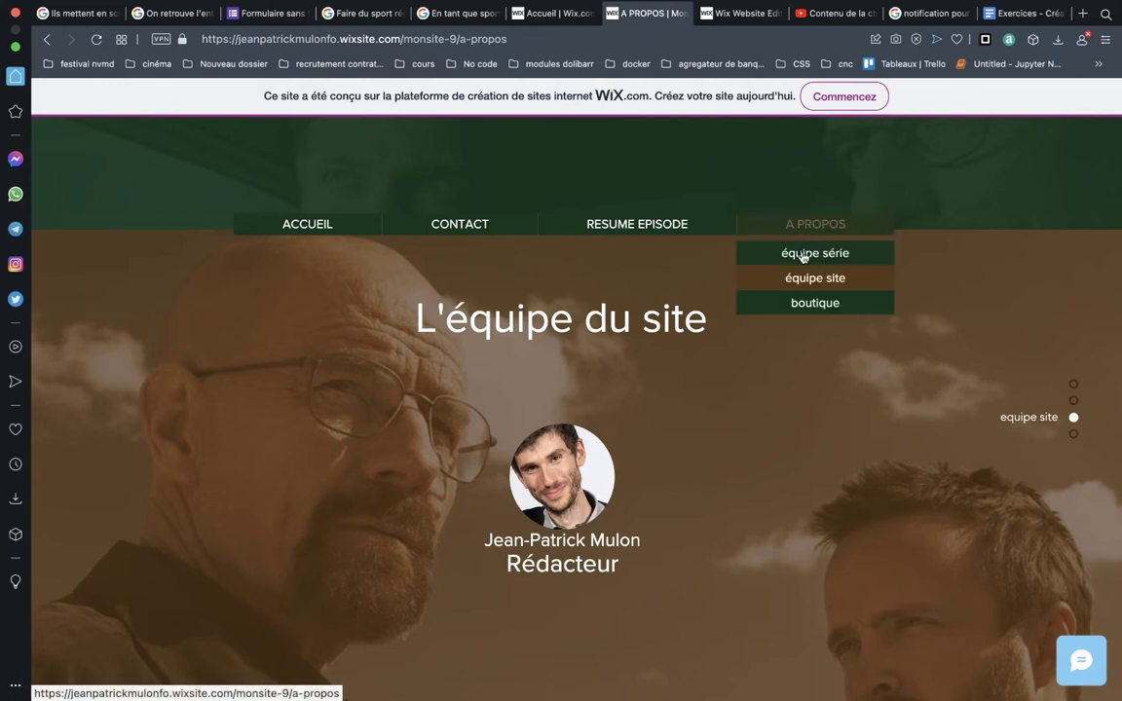
pyautogui.scroll(-3, 805, 308)
pyautogui.click(805, 308)
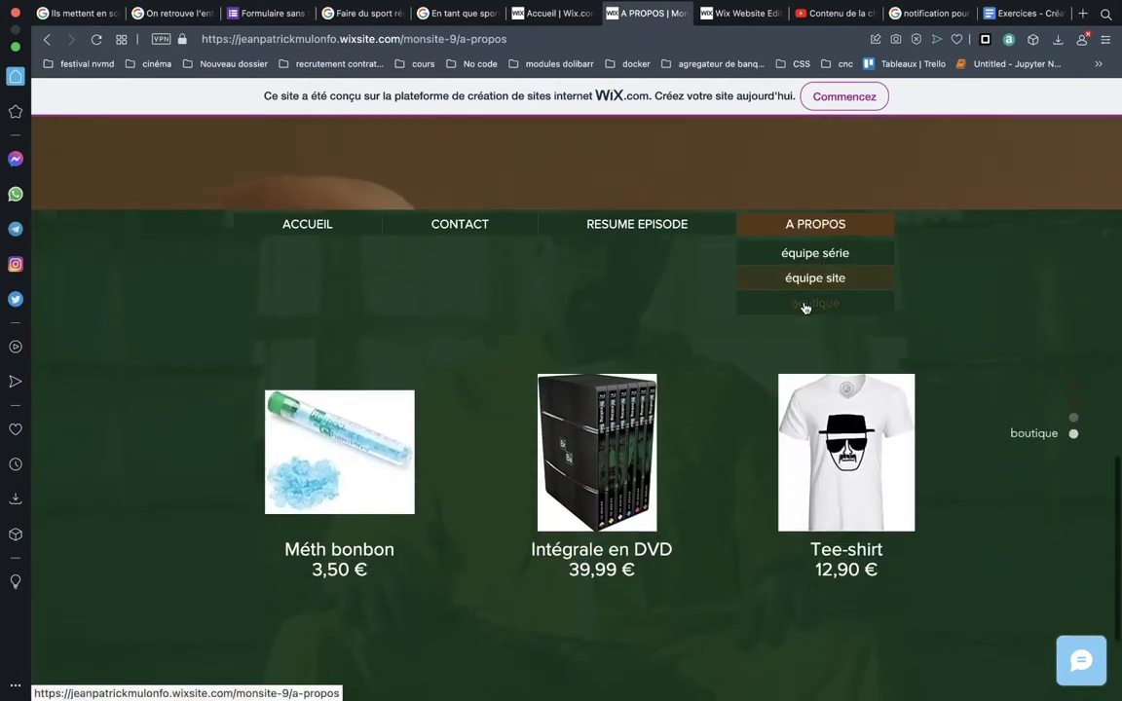
pyautogui.click(793, 252)
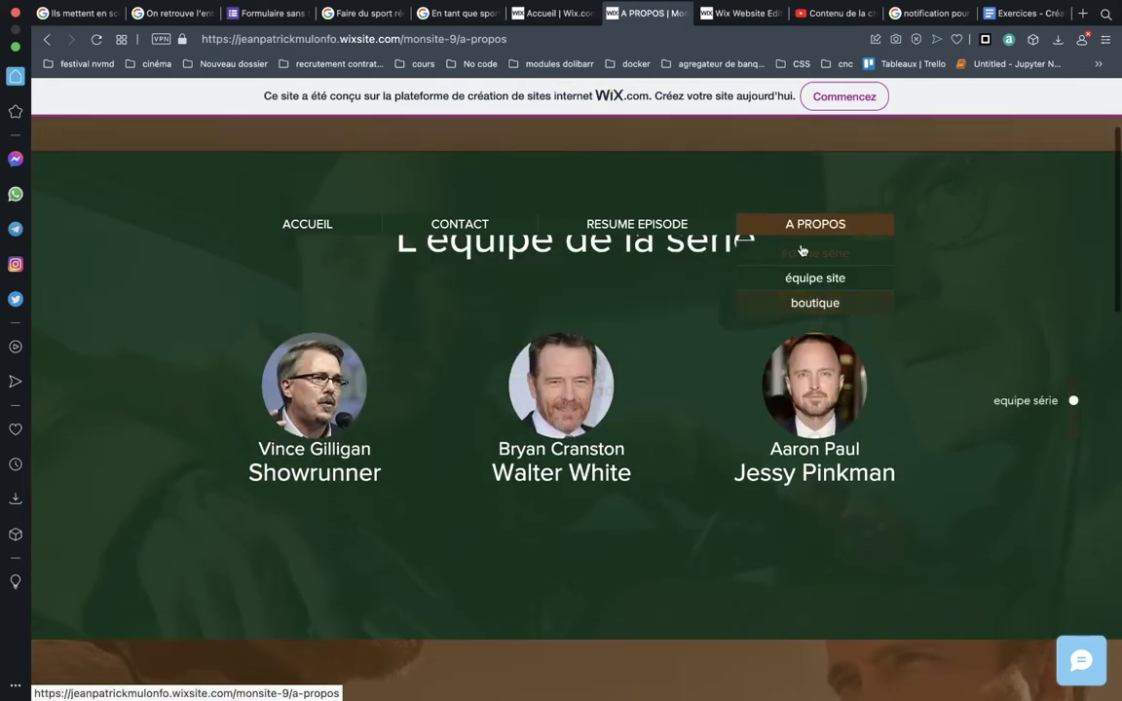
pyautogui.scroll(3, 642, 239)
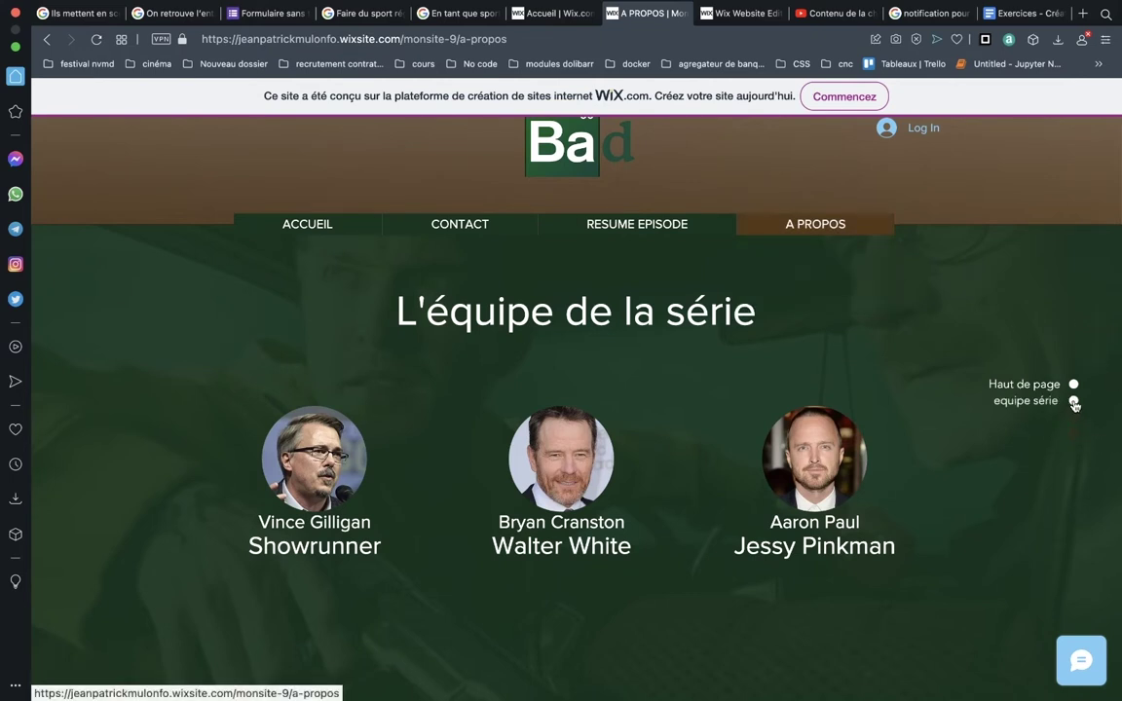
pyautogui.scroll(-2, 1074, 406)
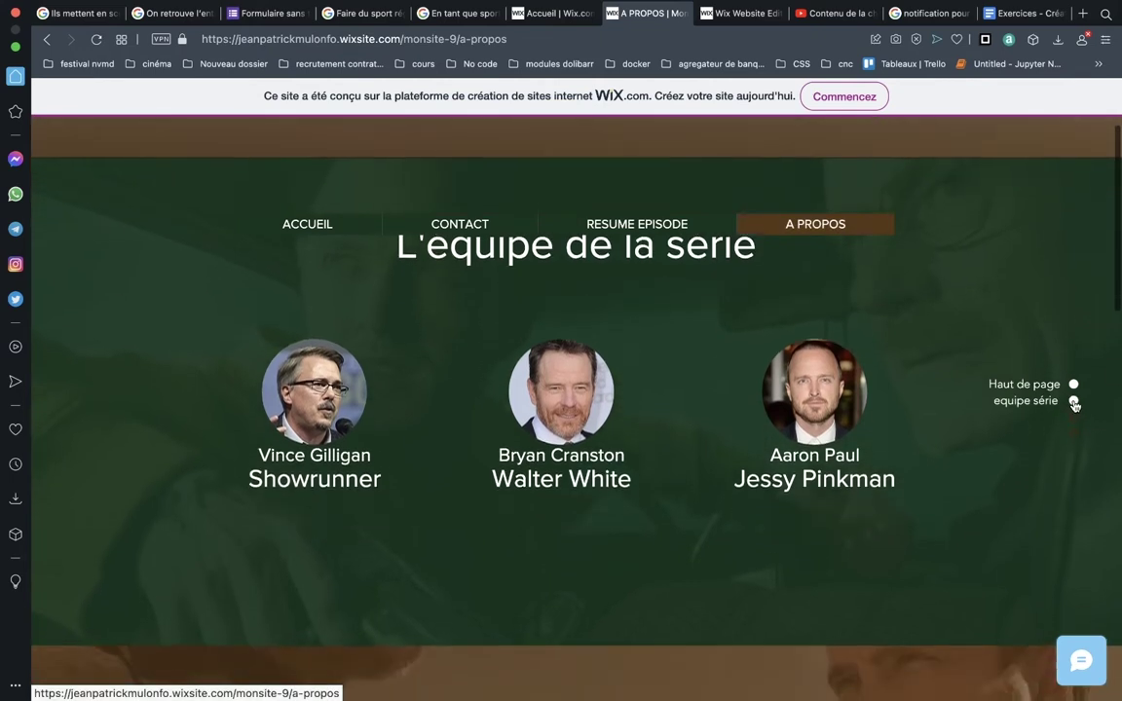
pyautogui.scroll(-3, 1074, 419)
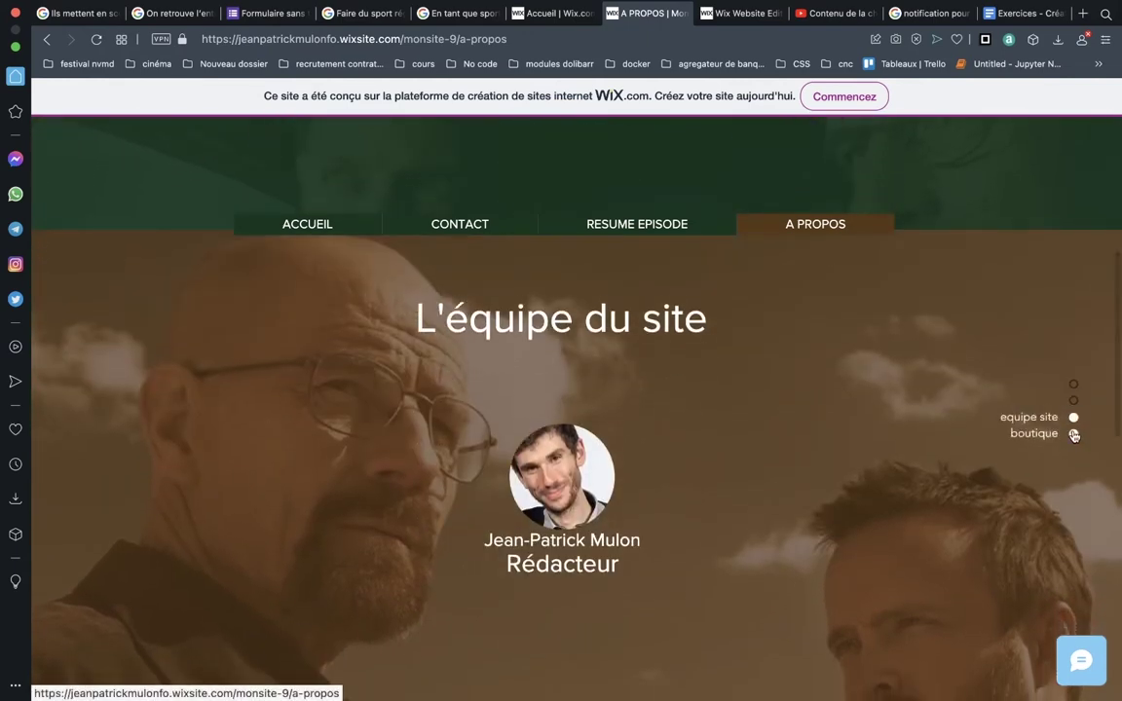
pyautogui.click(1074, 435)
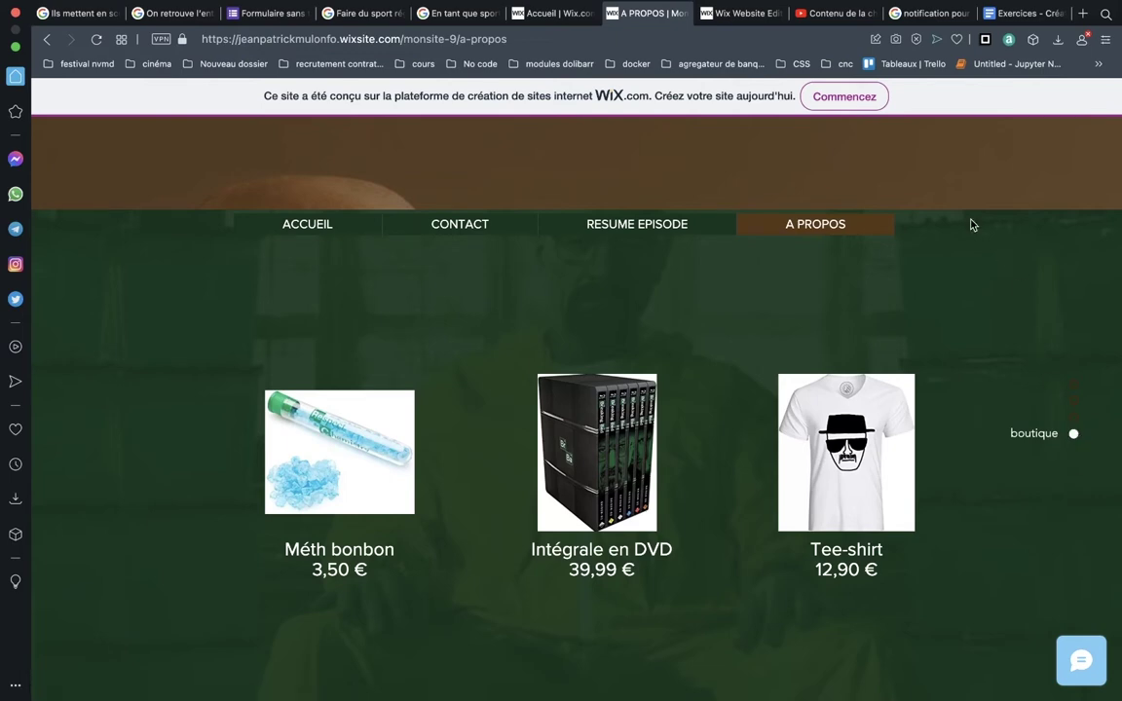
pyautogui.click(1030, 30)
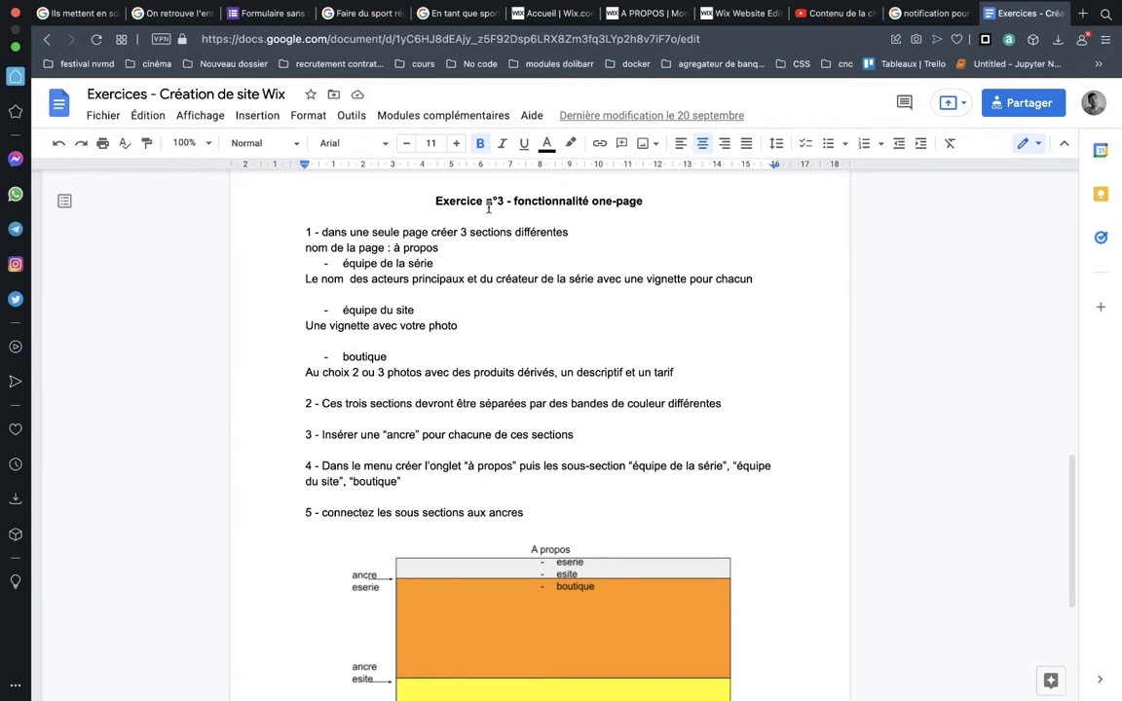
# Read through the Exercice n°3 one-page instructions, then switch back to the Wix editor tab.
pyautogui.scroll(-1, 497, 233)
pyautogui.scroll(-3, 506, 273)
pyautogui.scroll(-1, 513, 292)
pyautogui.scroll(1, 513, 292)
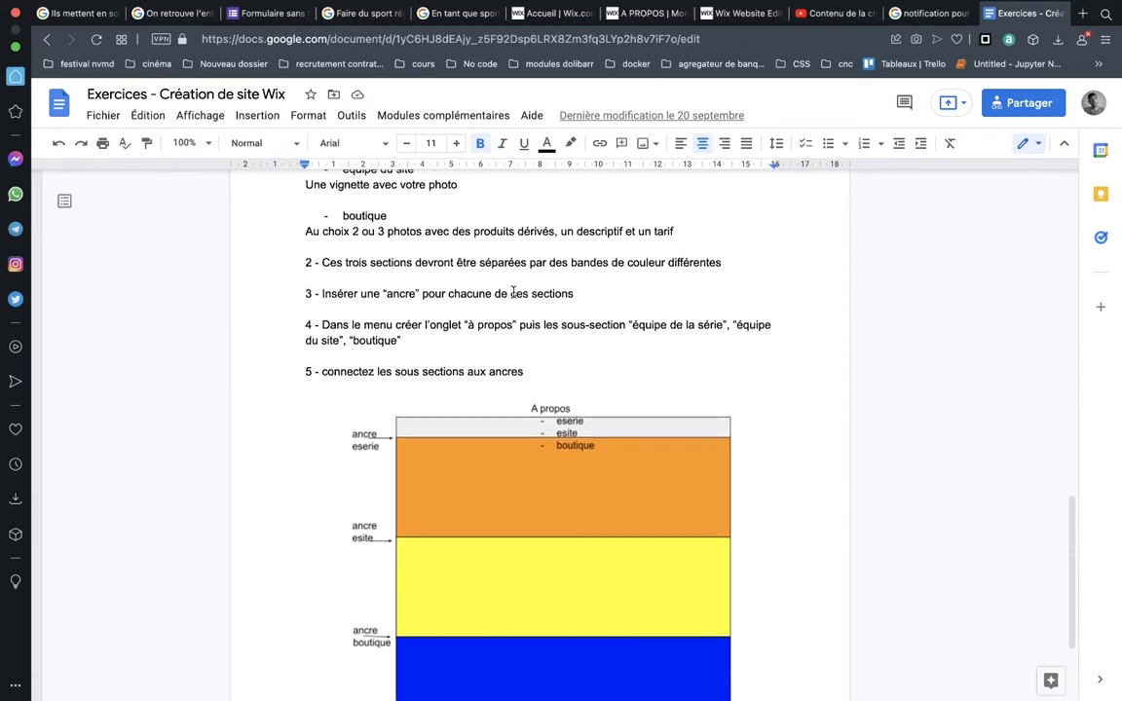
pyautogui.scroll(2, 513, 292)
pyautogui.scroll(2, 514, 292)
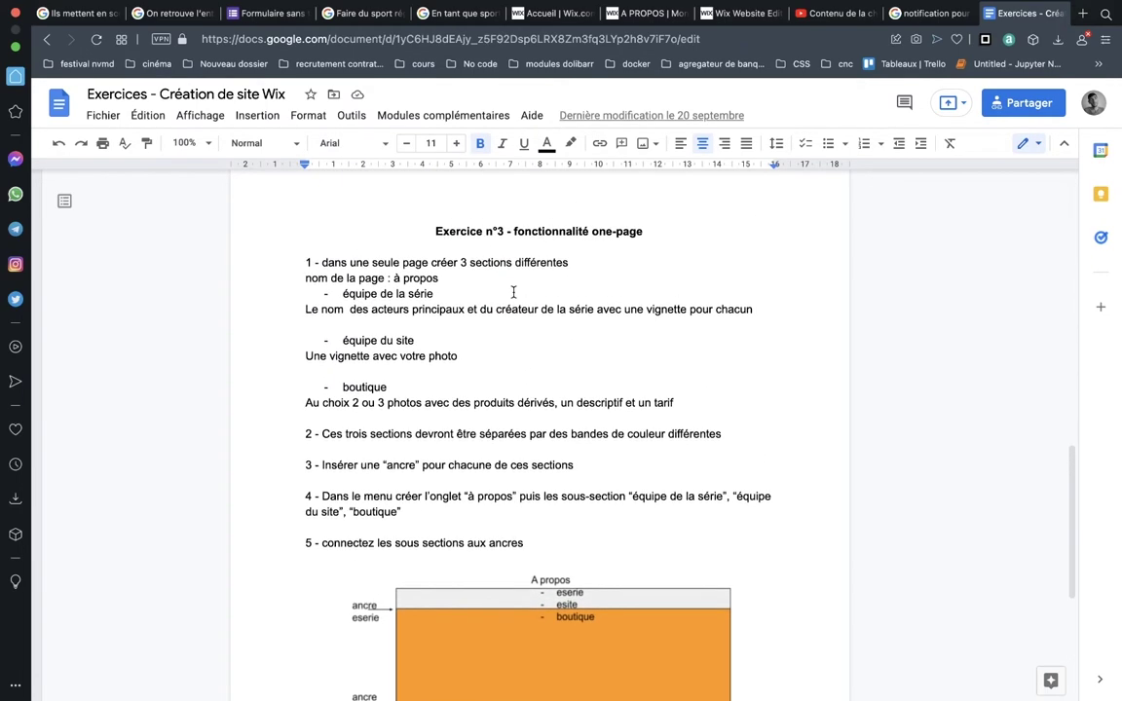
pyautogui.hotkey('ctrl', '8')
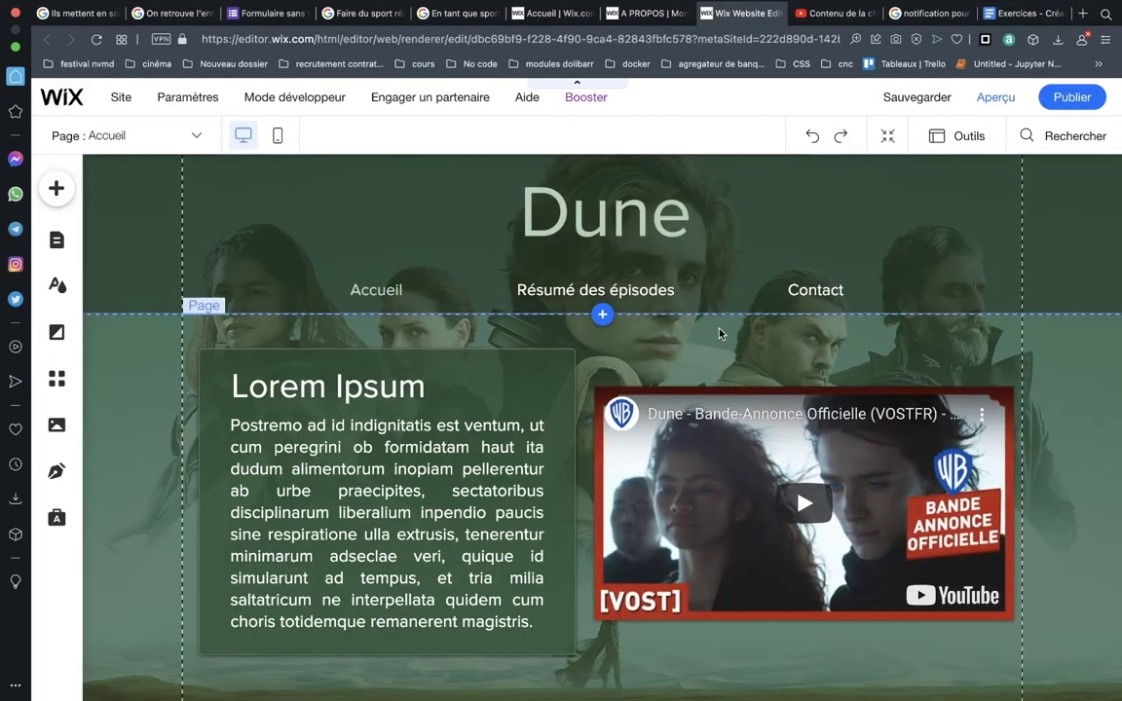
pyautogui.scroll(-2, 589, 388)
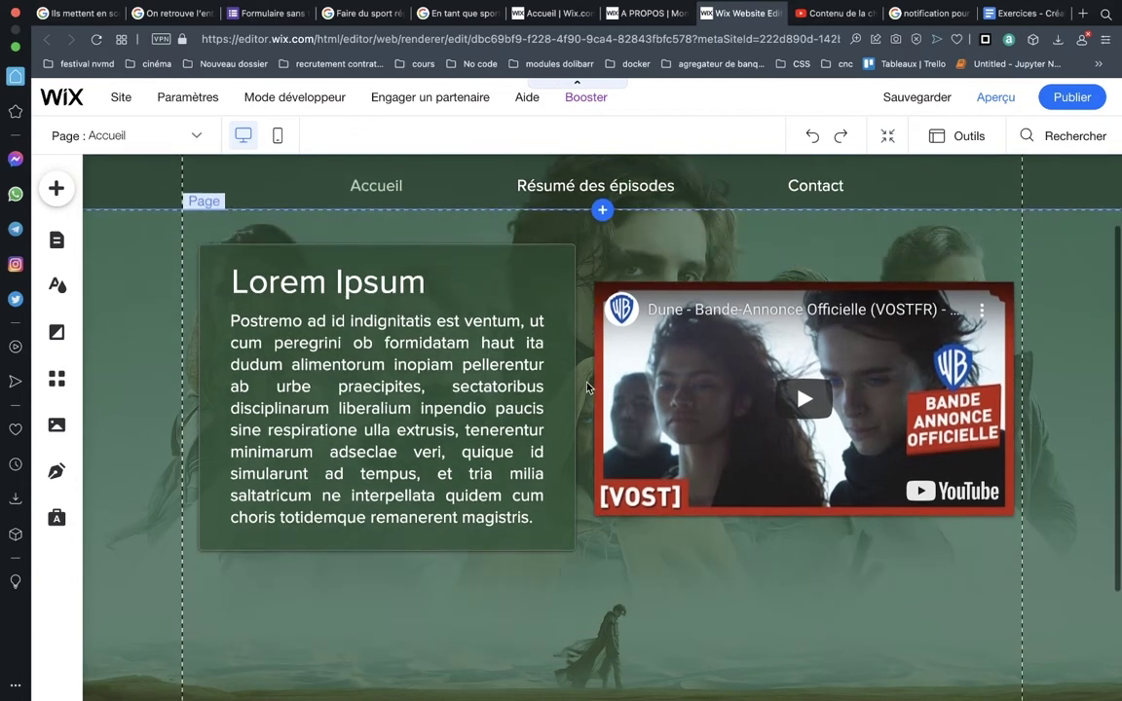
pyautogui.scroll(2, 589, 387)
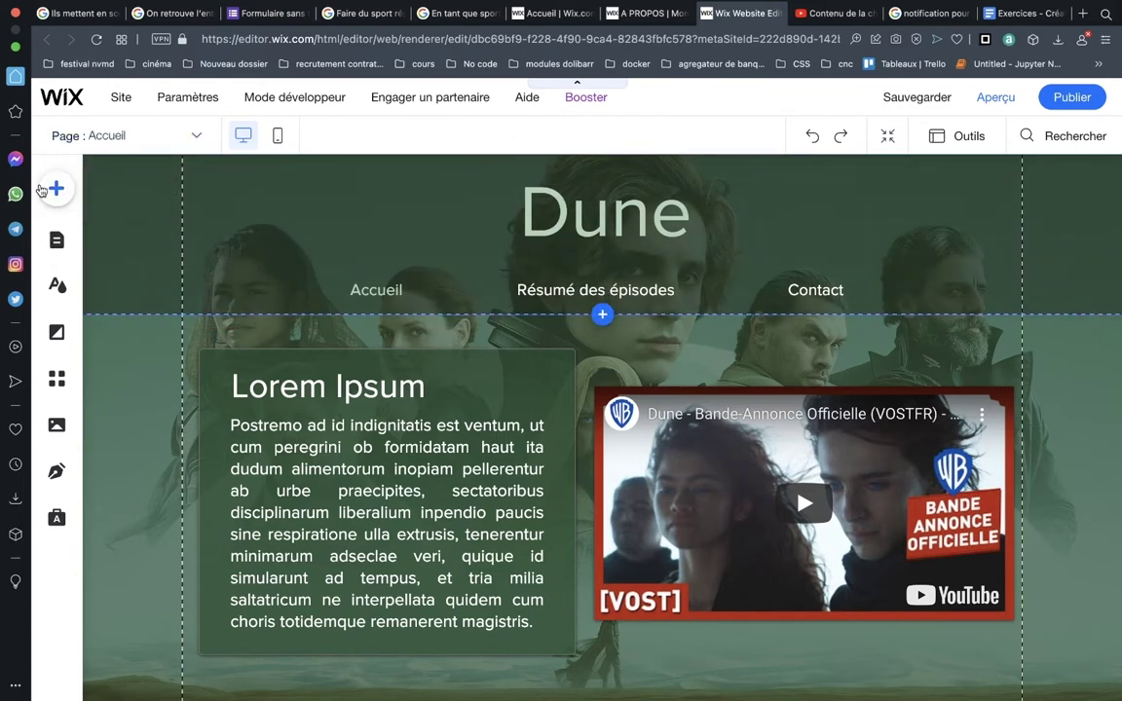
# Add a blank new page to the Dune site from the site's page list.
pyautogui.click(58, 238)
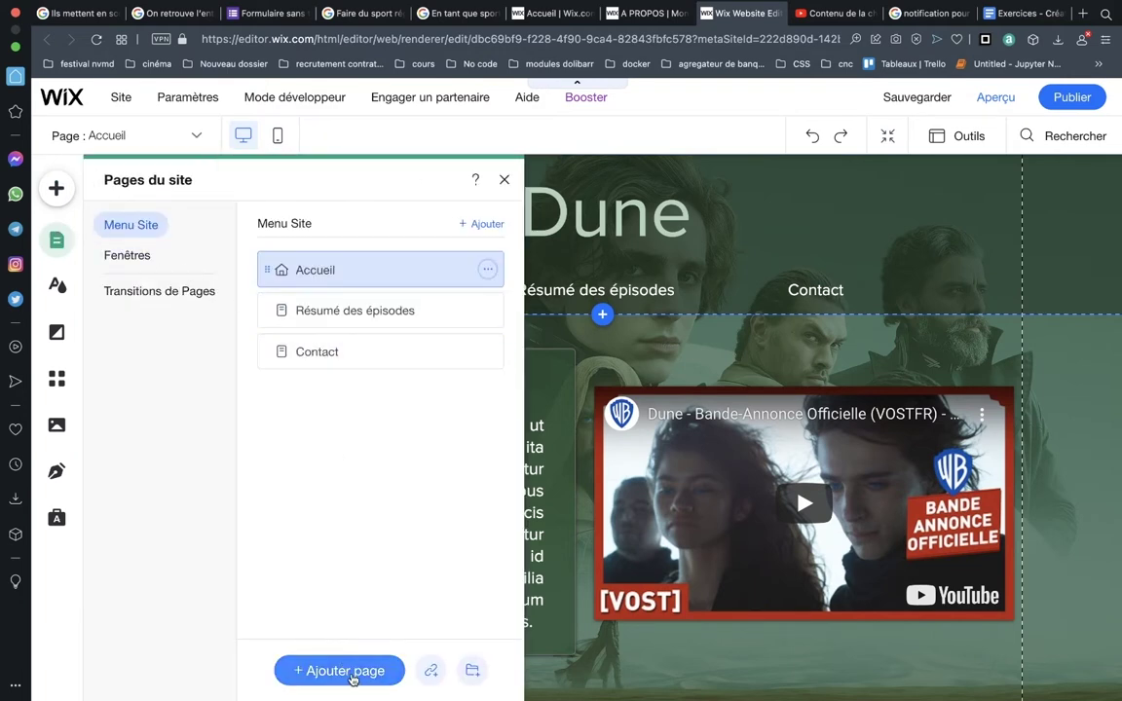
pyautogui.click(353, 671)
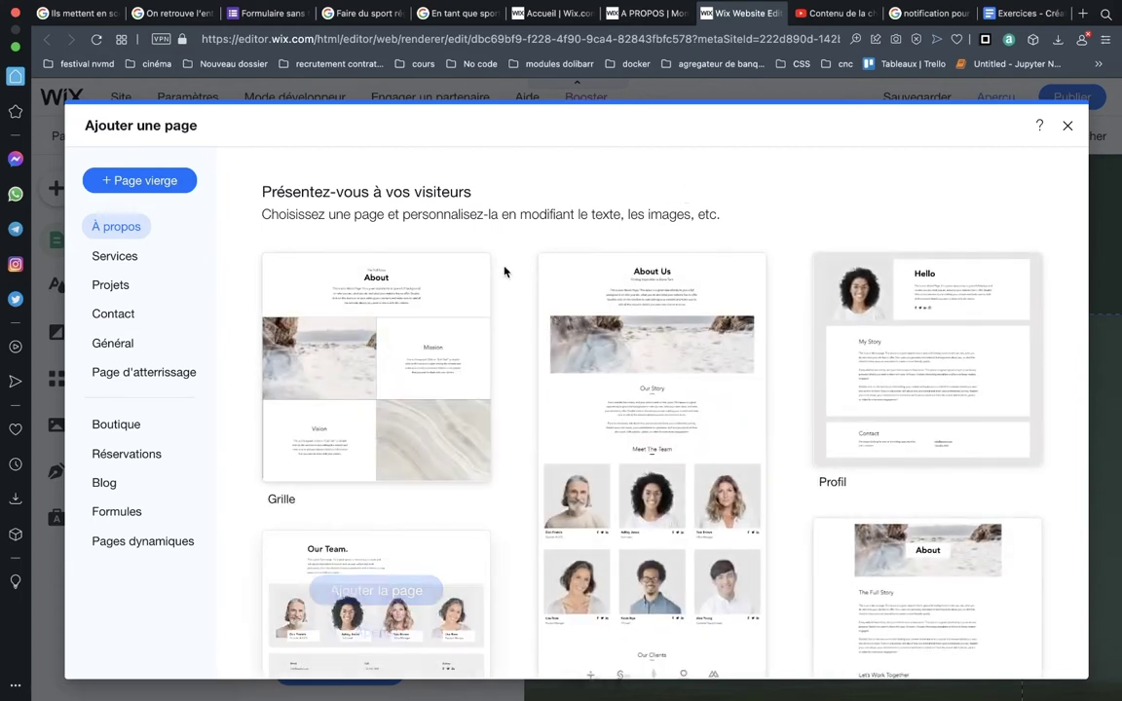
pyautogui.click(144, 179)
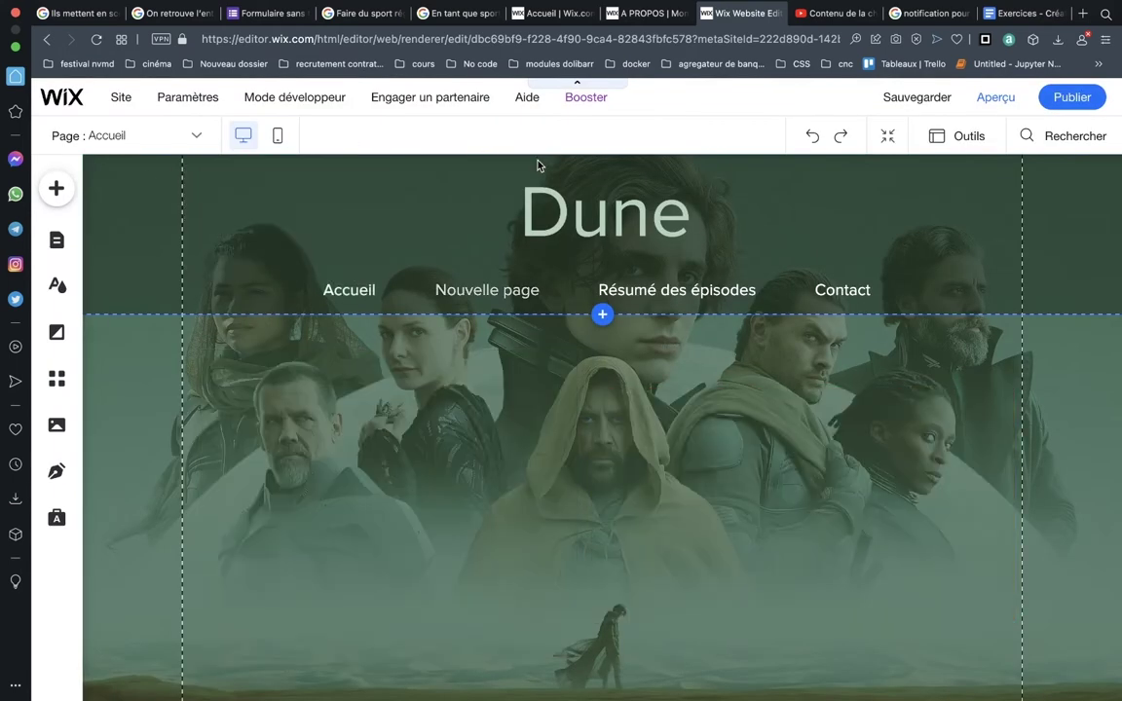
# Check the page name 'à propos' in the exercise brief, then return to the editor.
pyautogui.click(1050, 12)
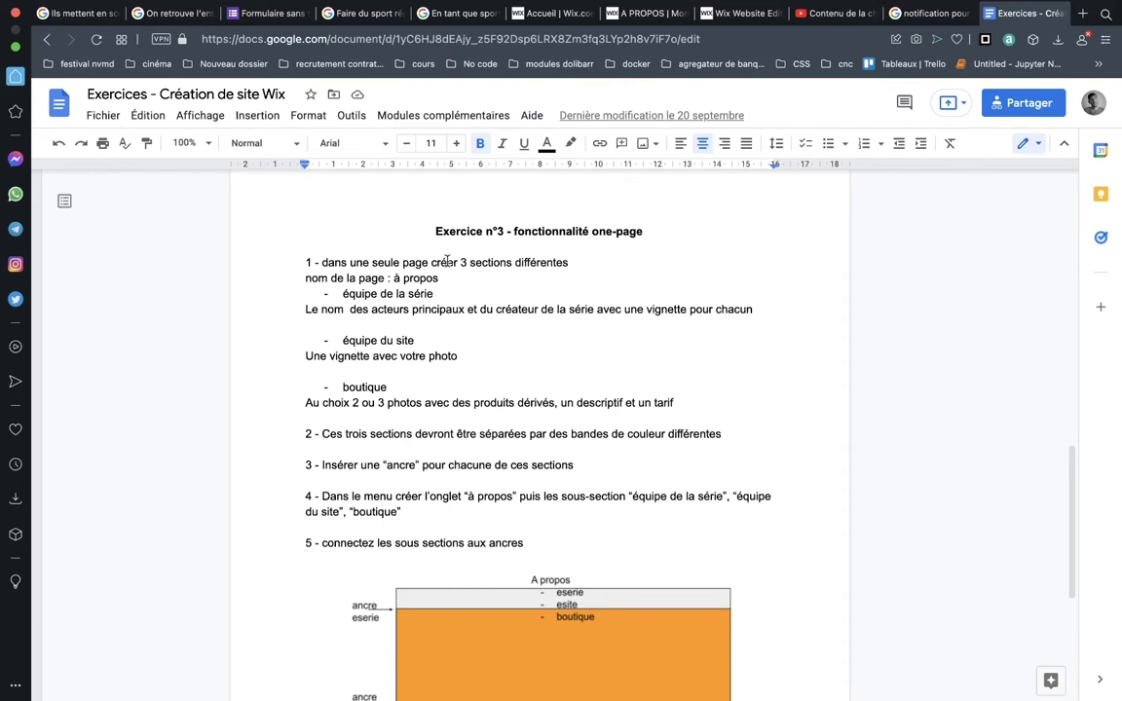
pyautogui.moveTo(442, 284); pyautogui.dragTo(394, 279)
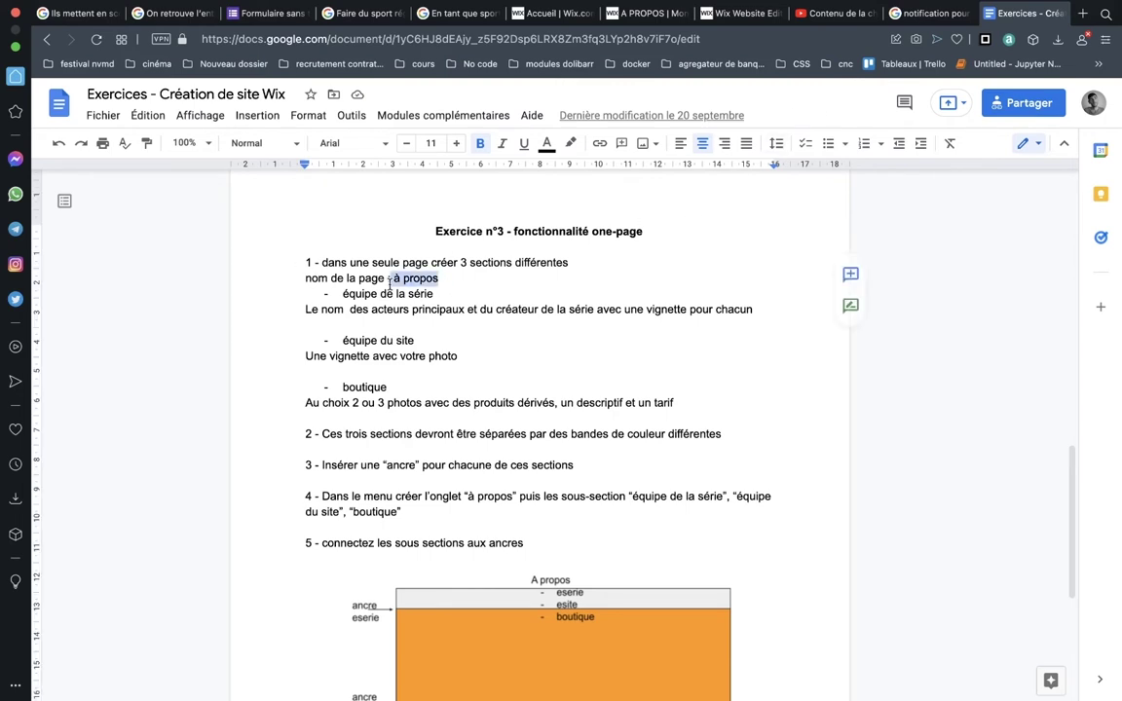
pyautogui.click(745, 30)
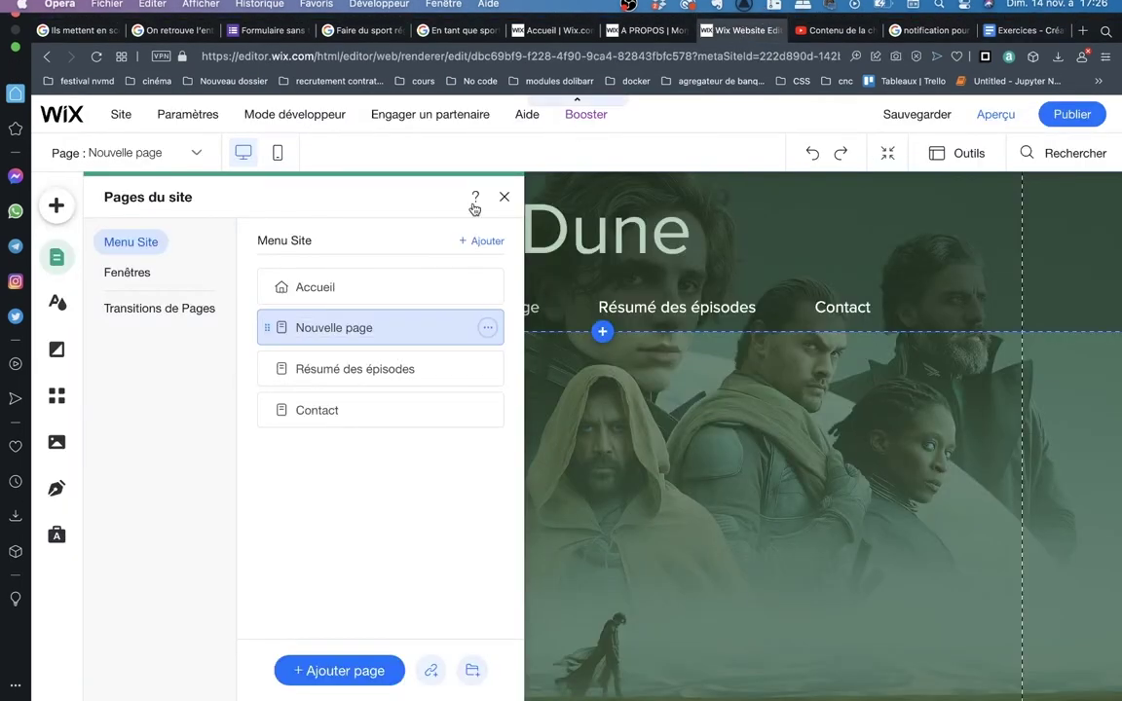
# Rename 'Nouvelle page' to 'A propos' and close the Pages du site panel.
pyautogui.click(487, 309)
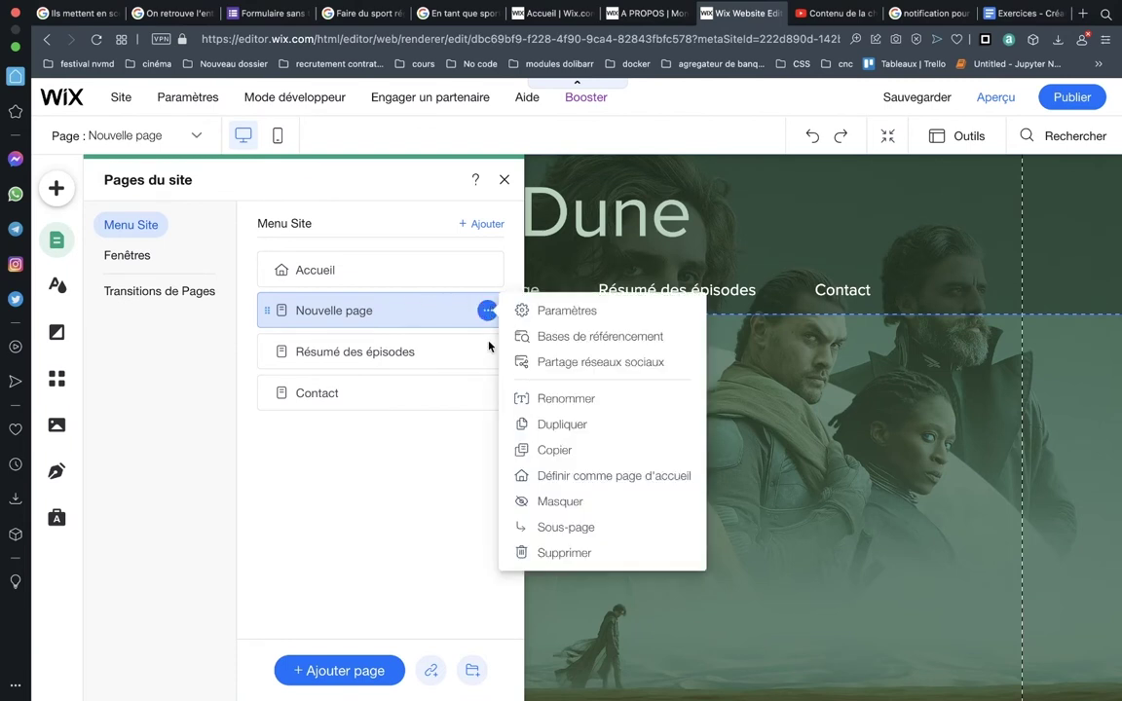
pyautogui.click(551, 397)
pyautogui.write('A propos')
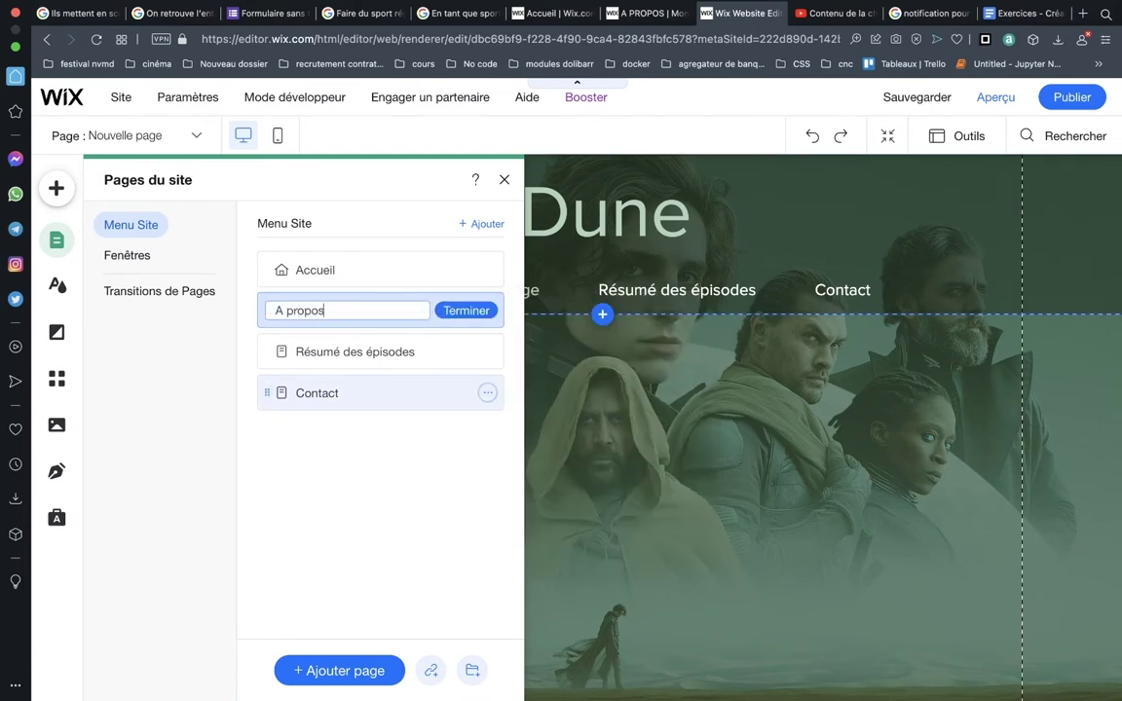
pyautogui.press('Return')
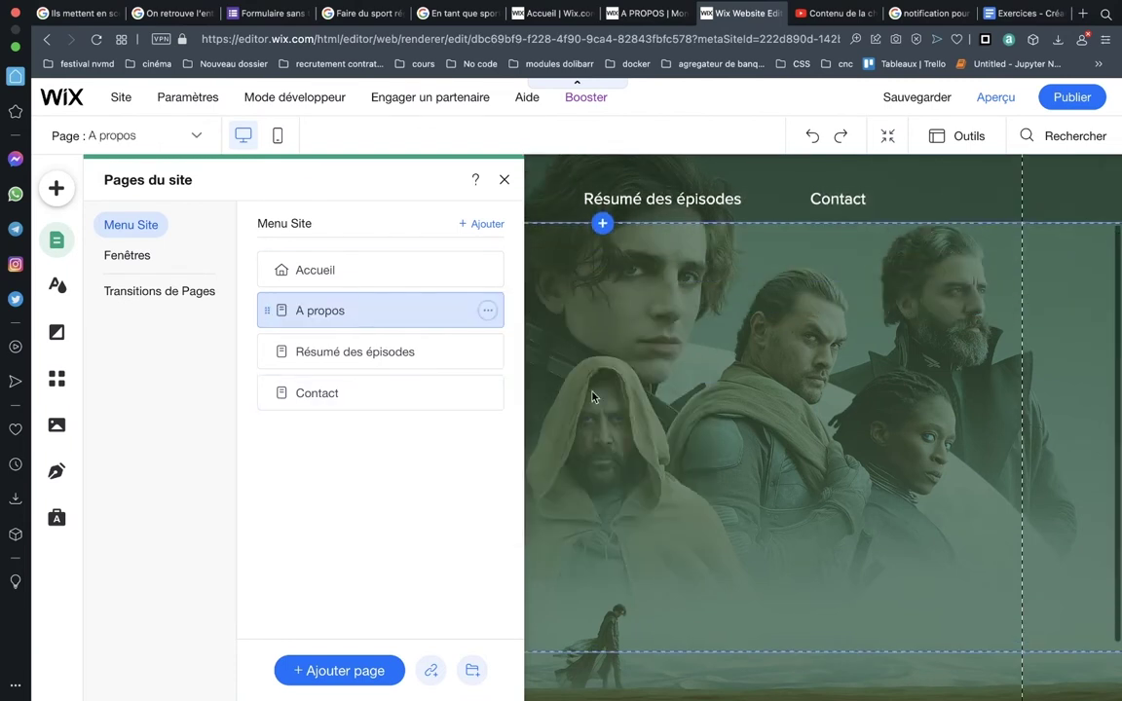
pyautogui.click(505, 180)
pyautogui.scroll(-3, 501, 508)
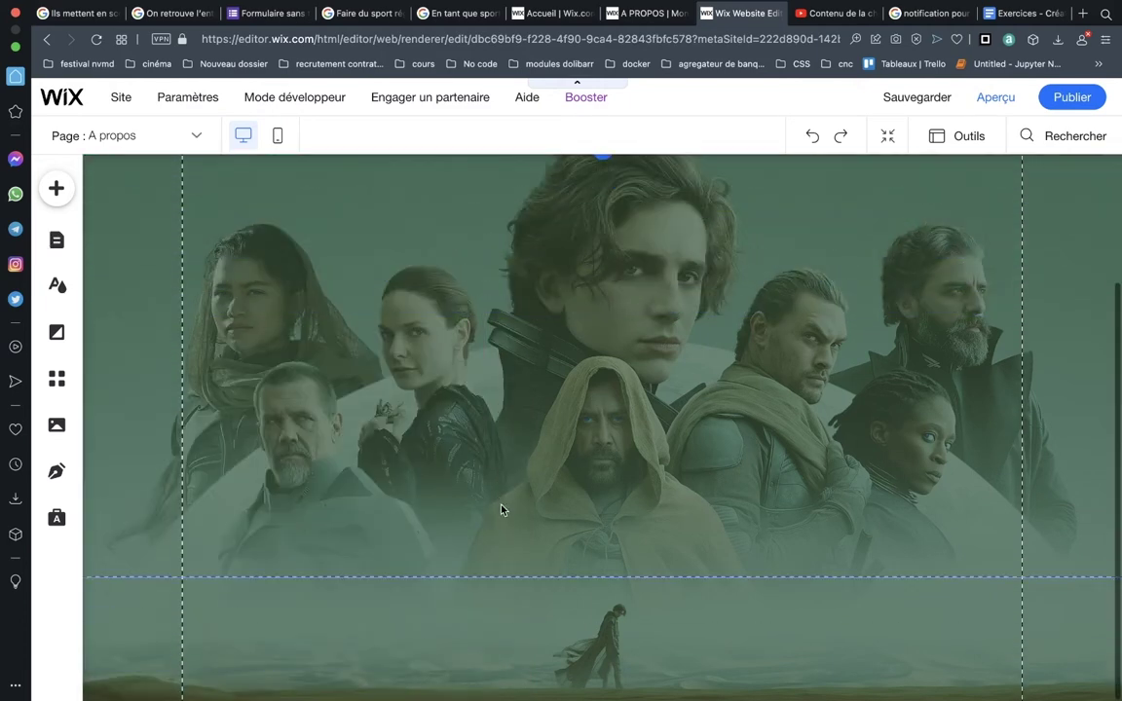
pyautogui.scroll(3, 501, 508)
pyautogui.scroll(-2, 500, 508)
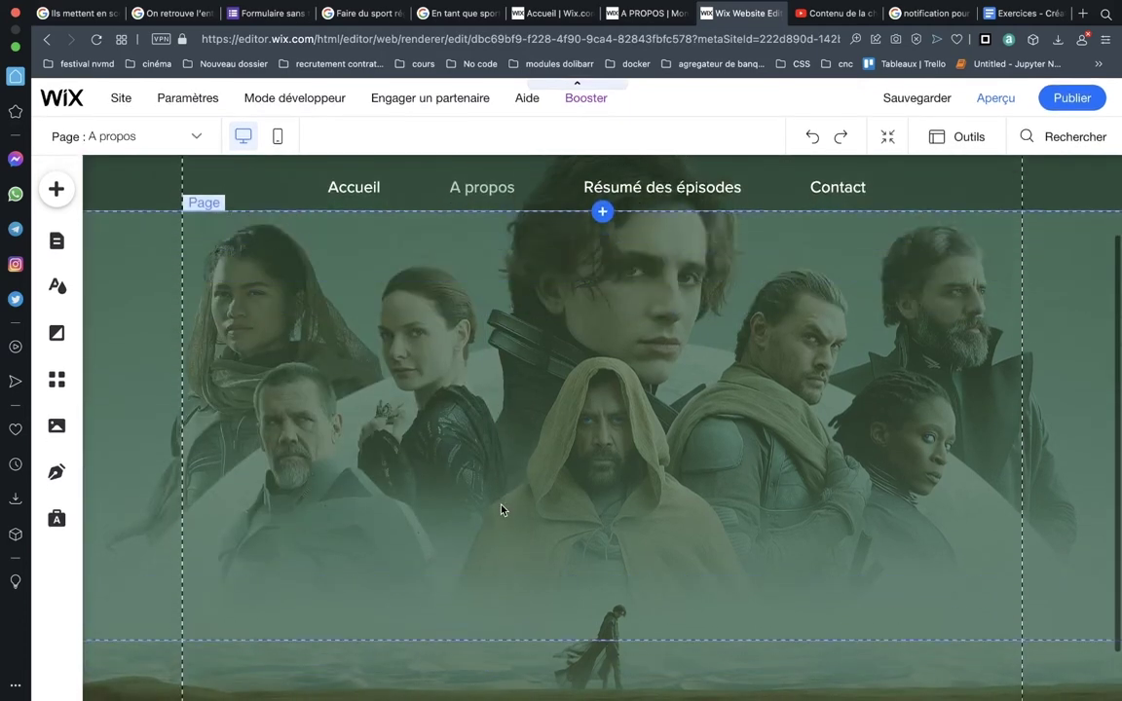
pyautogui.scroll(2, 500, 508)
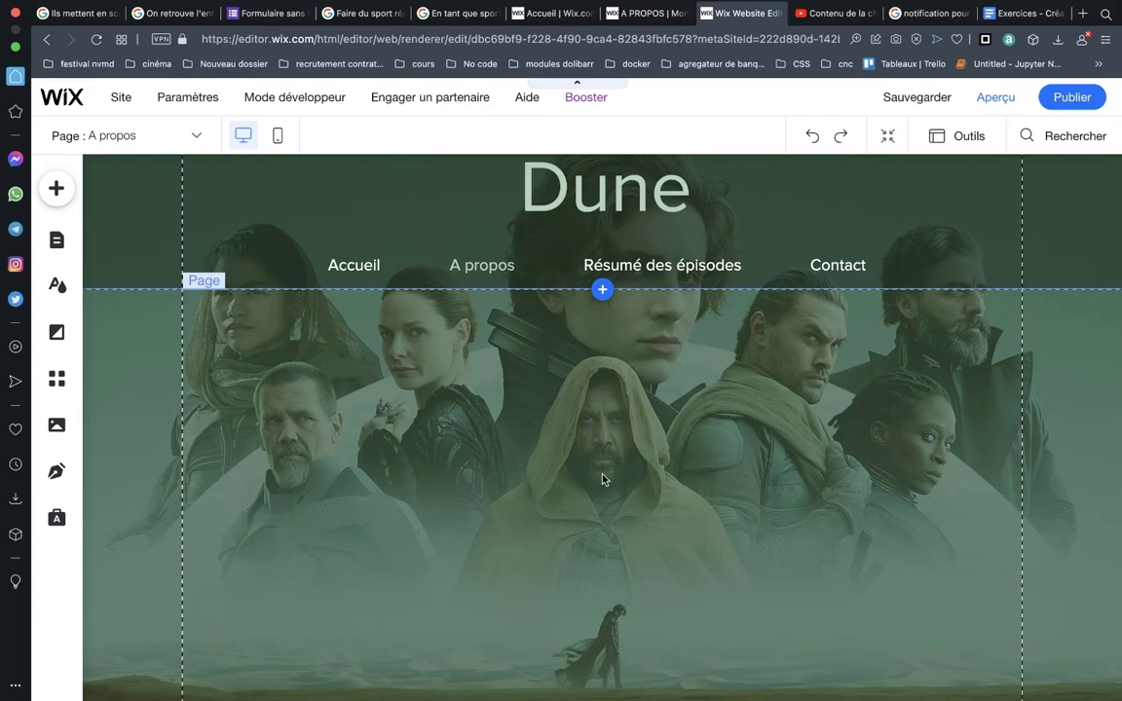
pyautogui.scroll(-2, 601, 476)
pyautogui.scroll(1, 602, 478)
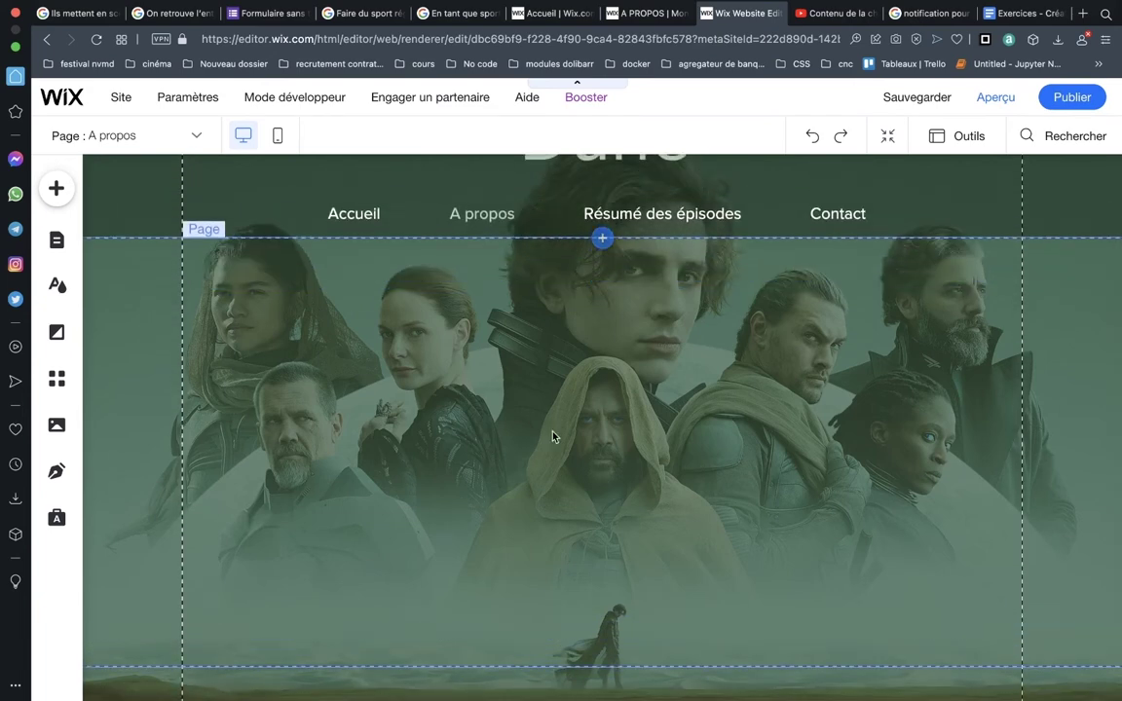
pyautogui.scroll(-2, 493, 487)
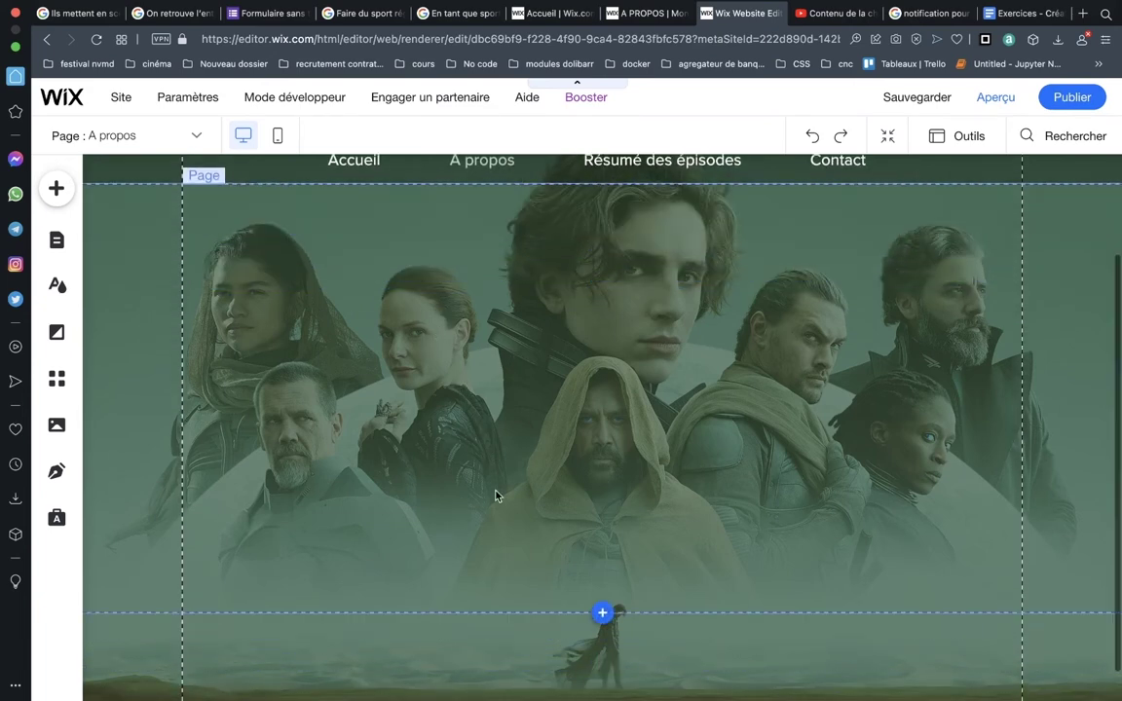
pyautogui.scroll(1, 495, 497)
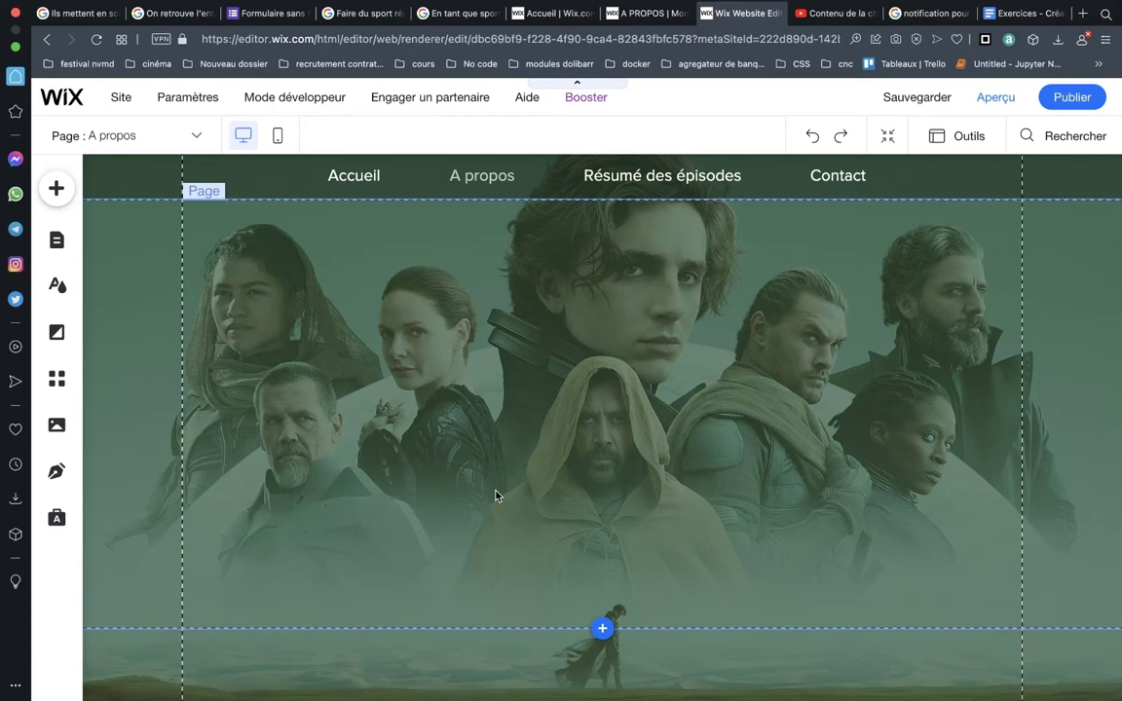
pyautogui.scroll(2, 495, 496)
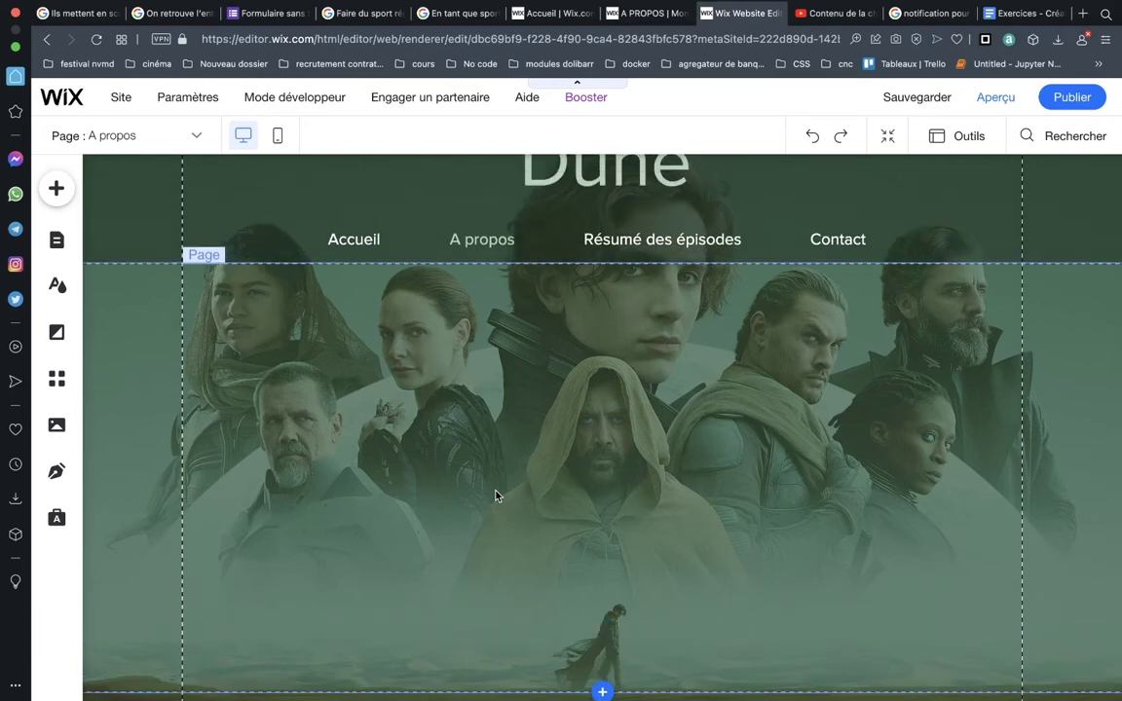
pyautogui.press('super+9')
pyautogui.moveTo(342, 293); pyautogui.dragTo(422, 289)
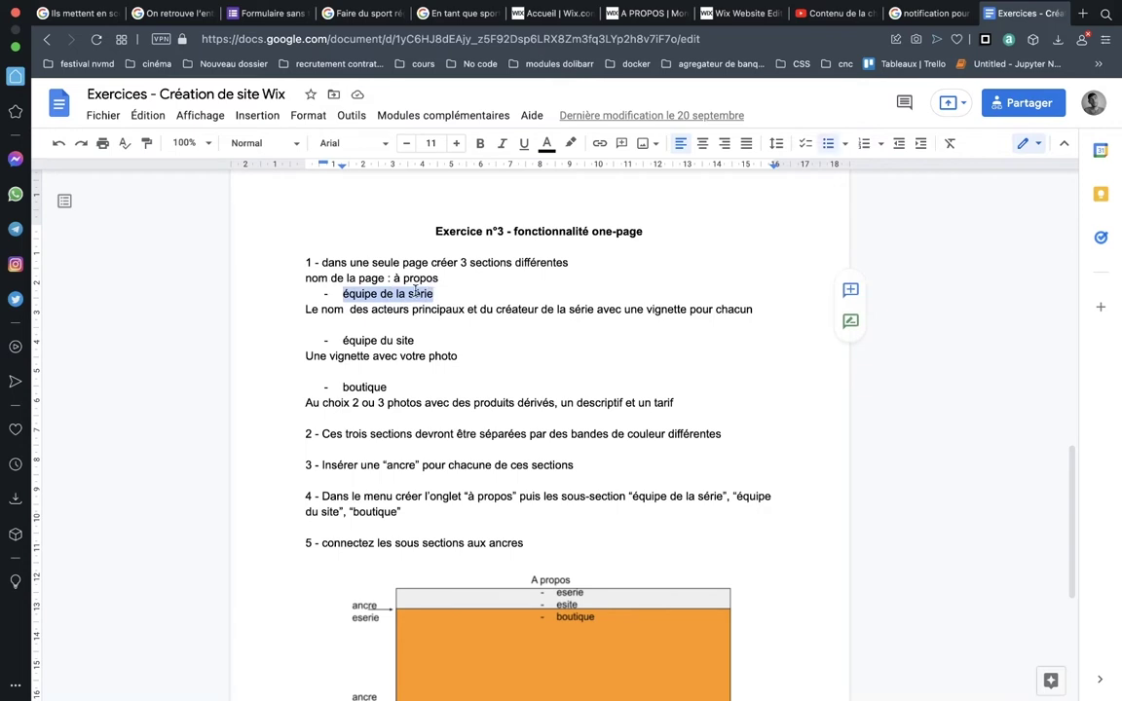
pyautogui.moveTo(286, 307)
pyautogui.mouseDown()
pyautogui.moveTo(492, 309)
pyautogui.moveTo(695, 292)
pyautogui.moveTo(761, 310)
pyautogui.mouseUp()
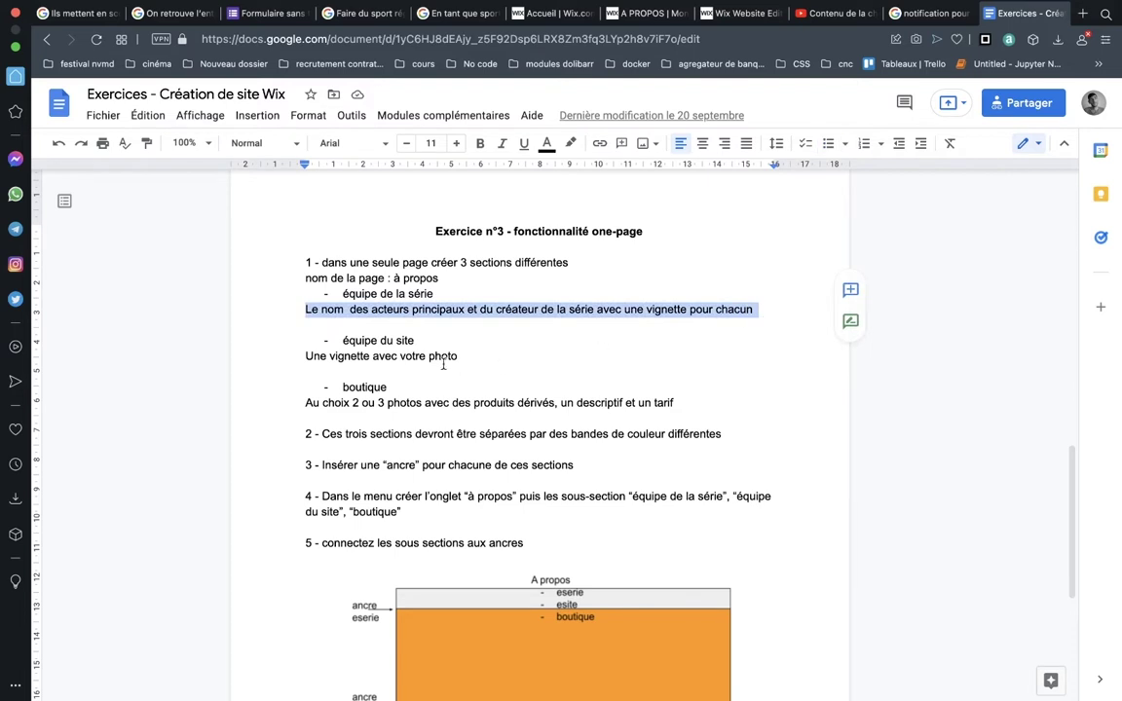
pyautogui.moveTo(334, 343); pyautogui.dragTo(407, 339)
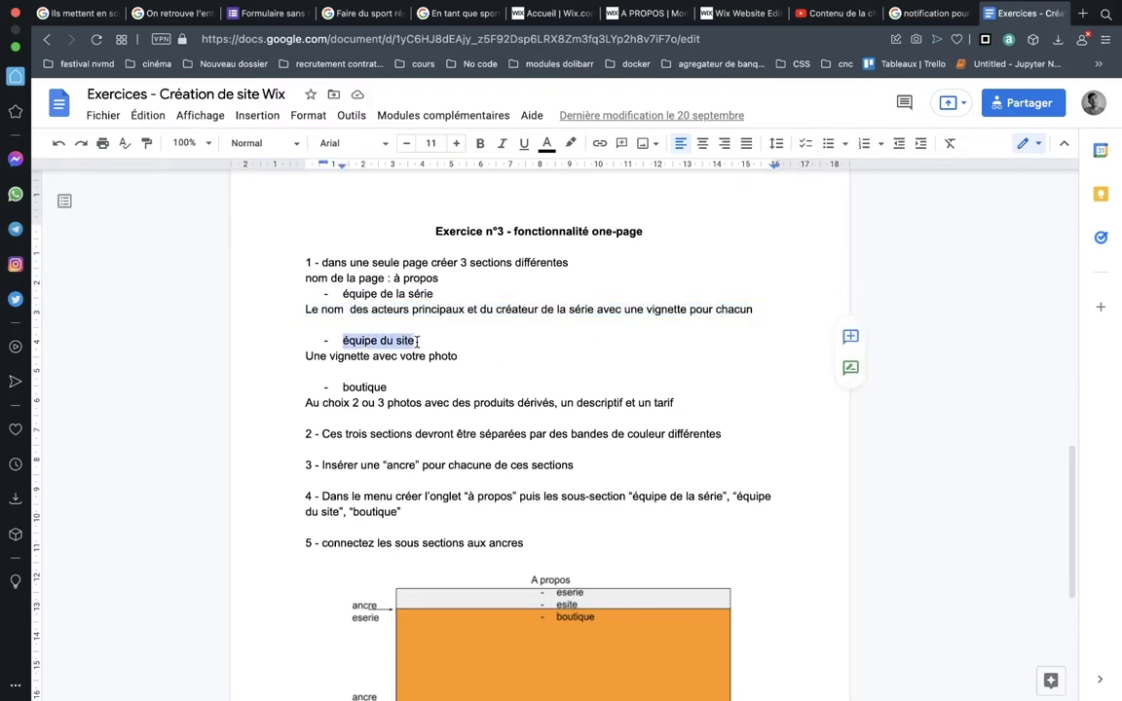
pyautogui.moveTo(305, 355); pyautogui.dragTo(459, 353)
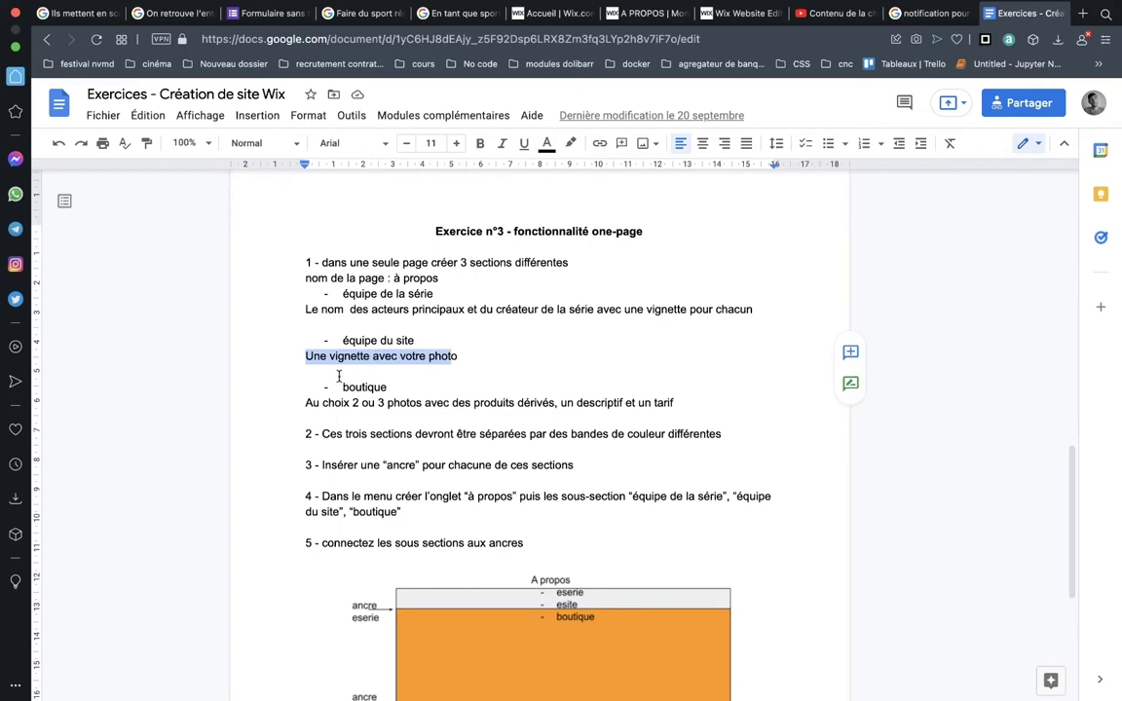
pyautogui.moveTo(342, 386); pyautogui.dragTo(433, 388)
pyautogui.moveTo(346, 402); pyautogui.dragTo(640, 405)
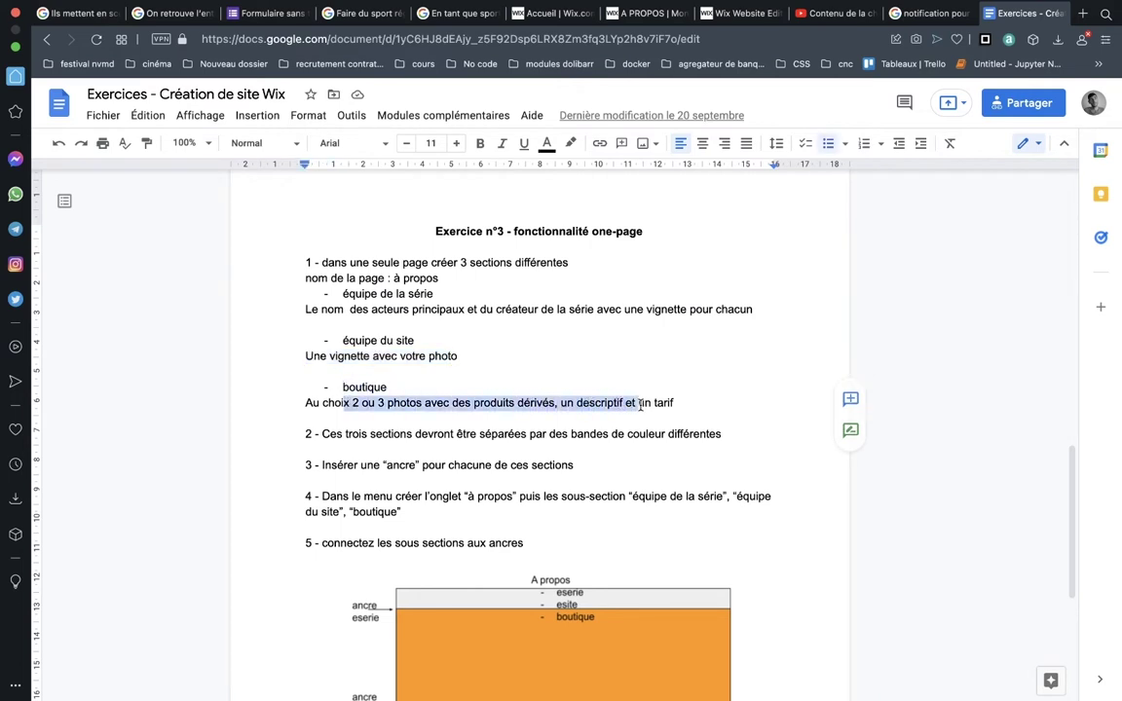
pyautogui.scroll(2, 639, 405)
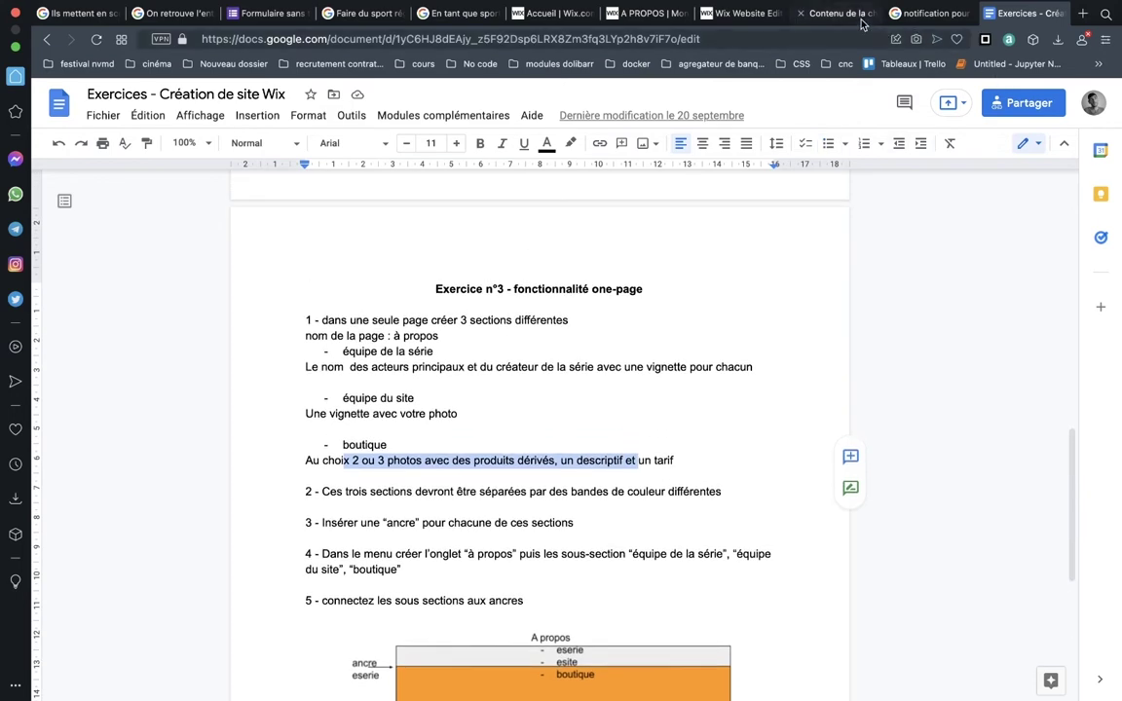
# Drag a black Bande > Classiques strip onto the A propos page below the menu.
pyautogui.click(745, 12)
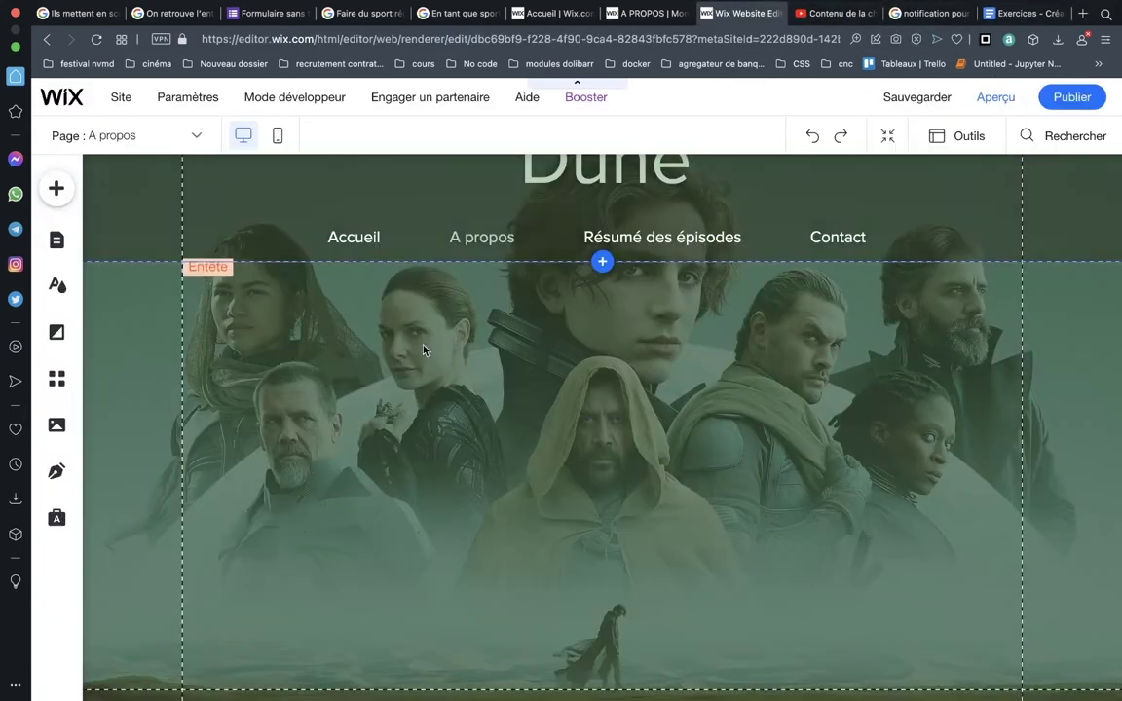
pyautogui.click(56, 188)
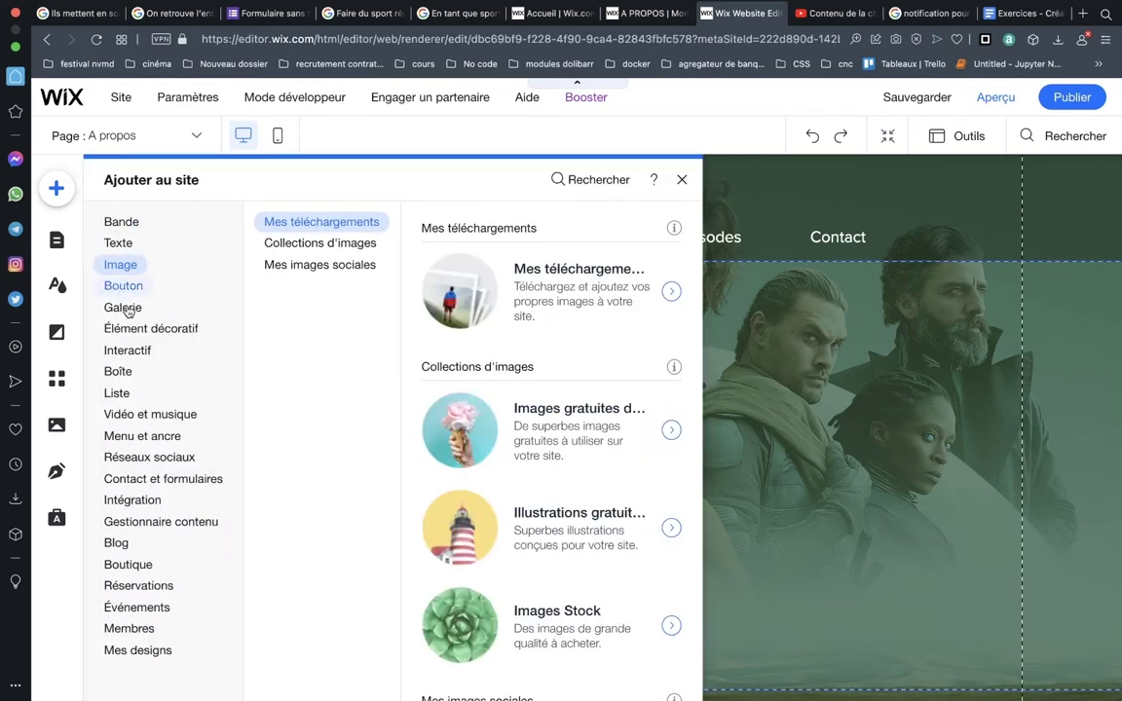
pyautogui.moveTo(121, 222)
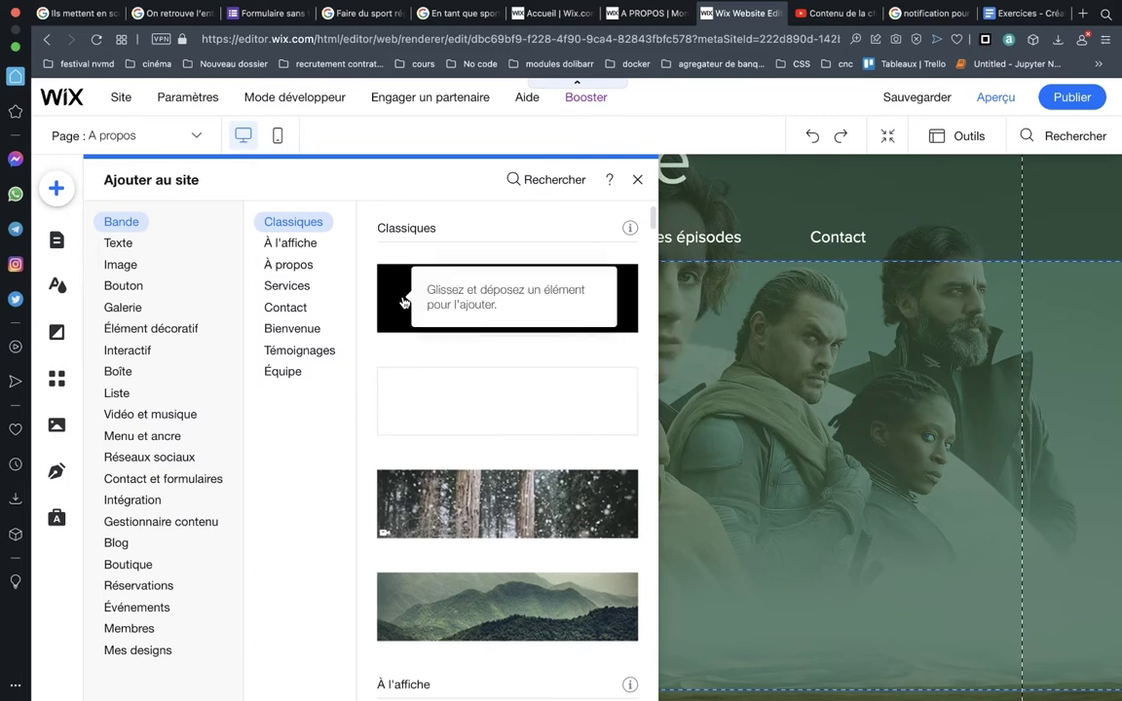
pyautogui.moveTo(402, 302)
pyautogui.mouseDown()
pyautogui.moveTo(841, 466)
pyautogui.moveTo(839, 436)
pyautogui.mouseUp()
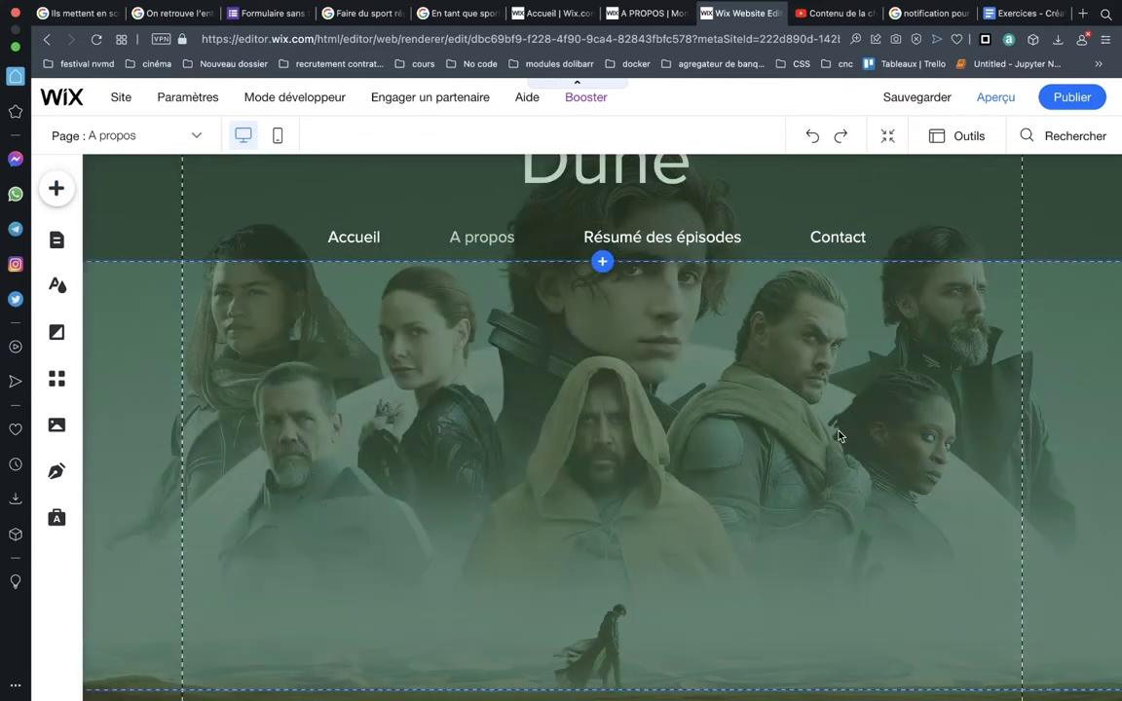
pyautogui.moveTo(672, 607)
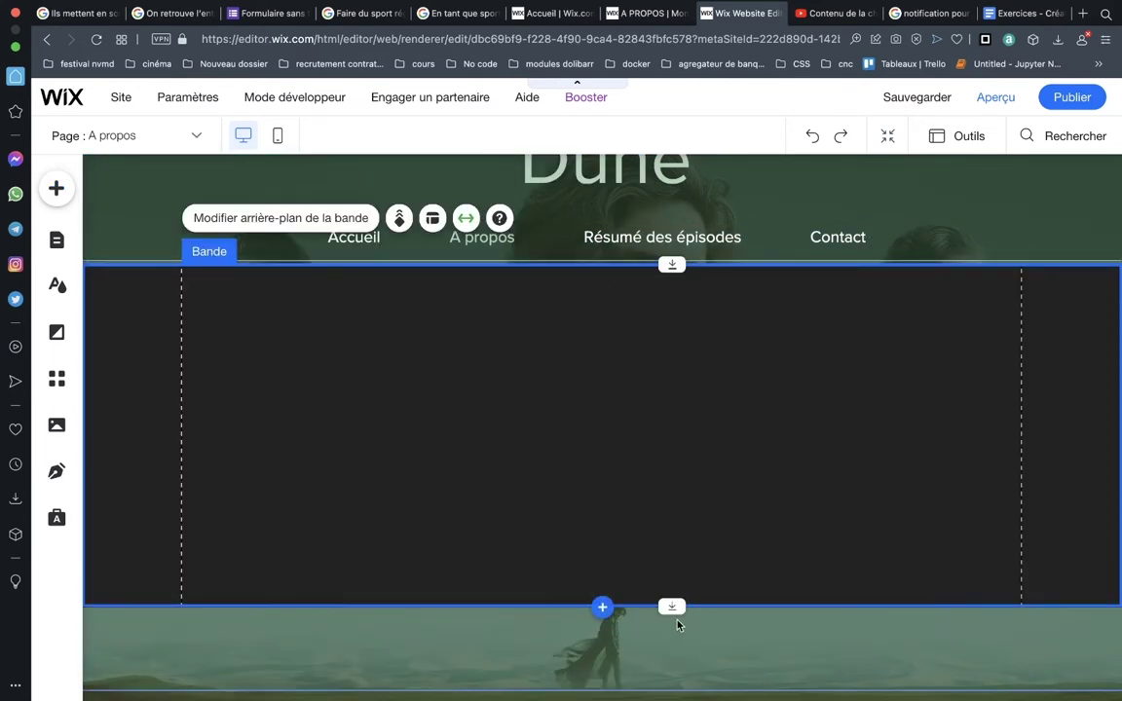
# Drag the dark strip's bottom edge down to make it taller.
pyautogui.moveTo(673, 617); pyautogui.dragTo(672, 694)
pyautogui.scroll(-2, 682, 603)
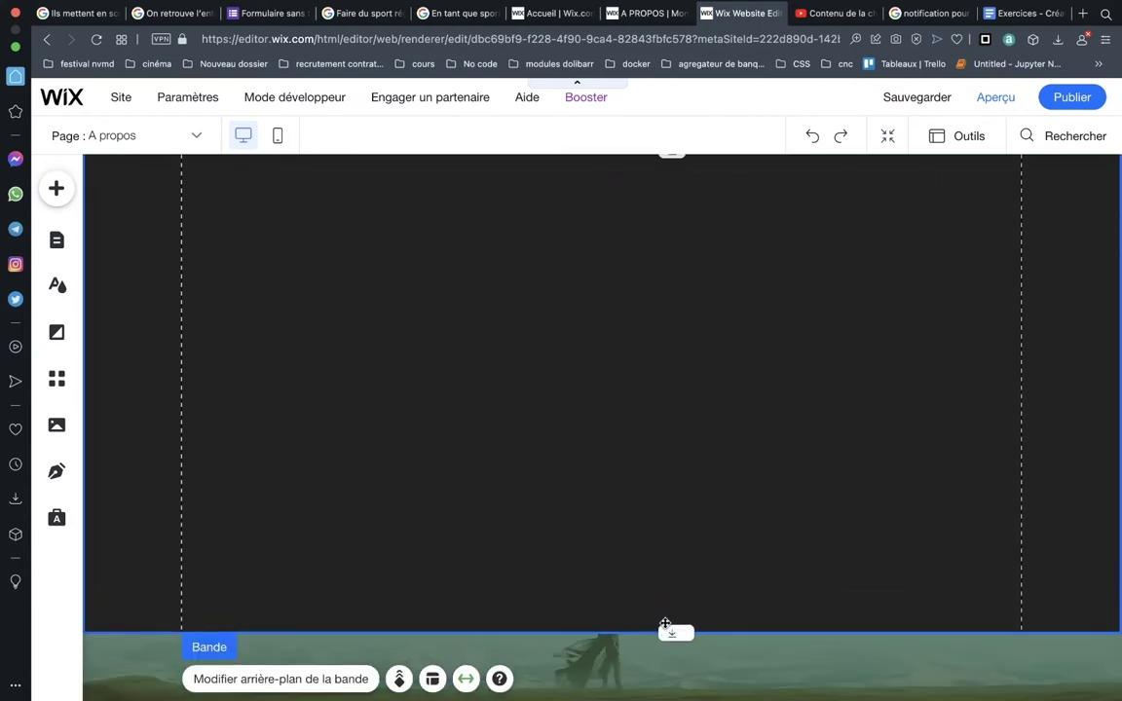
pyautogui.scroll(2, 665, 619)
pyautogui.scroll(-1, 665, 623)
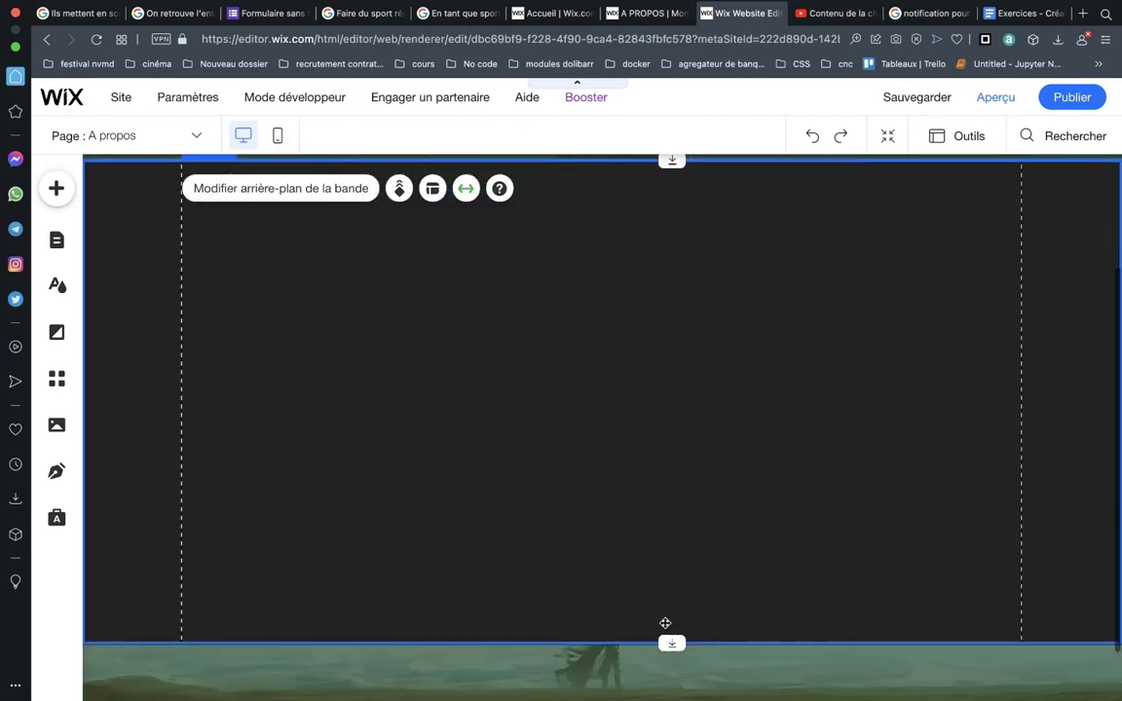
pyautogui.scroll(-2, 665, 623)
pyautogui.moveTo(665, 623); pyautogui.dragTo(664, 690)
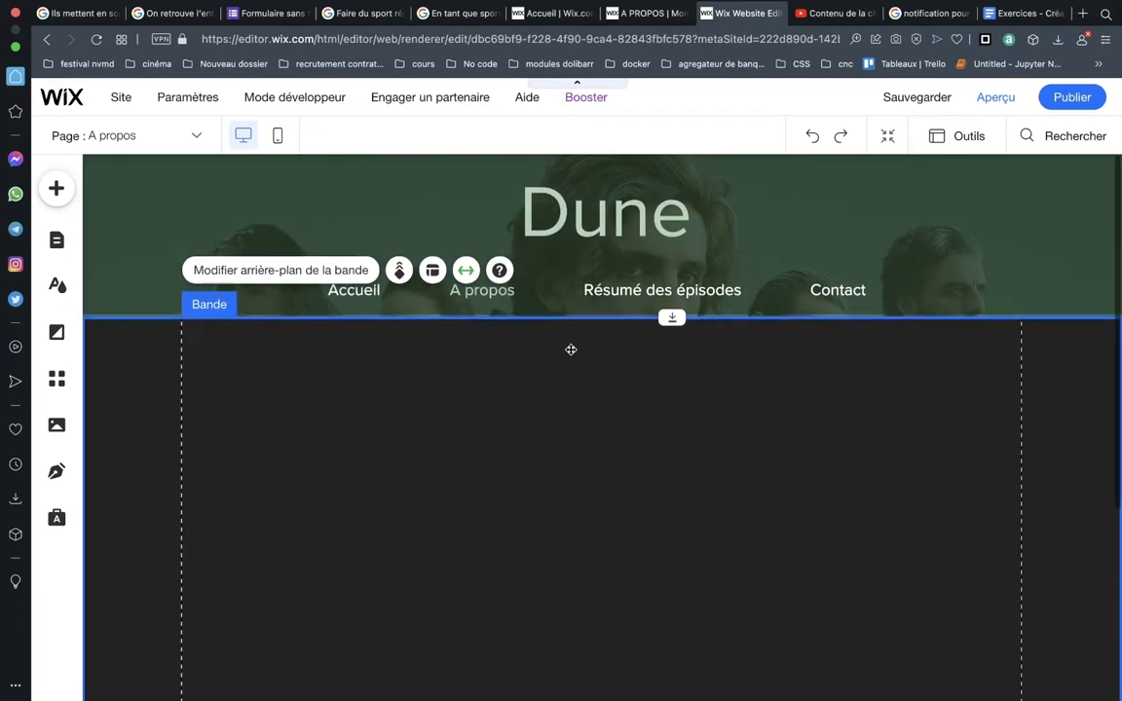
pyautogui.scroll(-5, 644, 429)
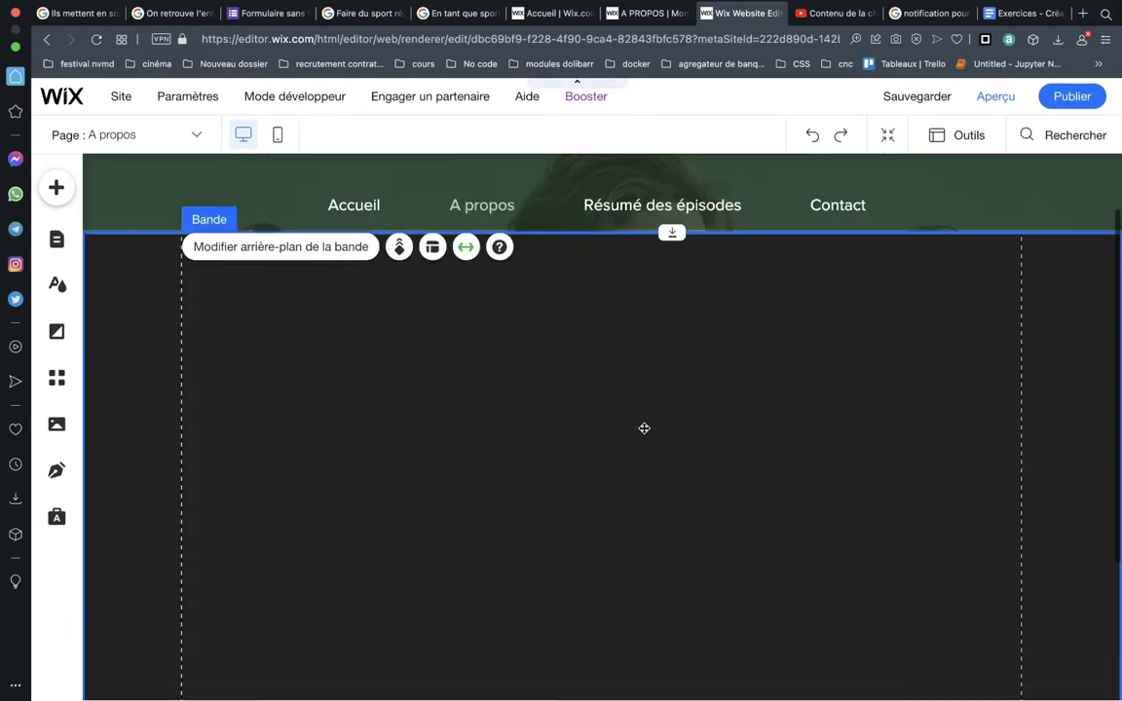
pyautogui.scroll(1, 644, 428)
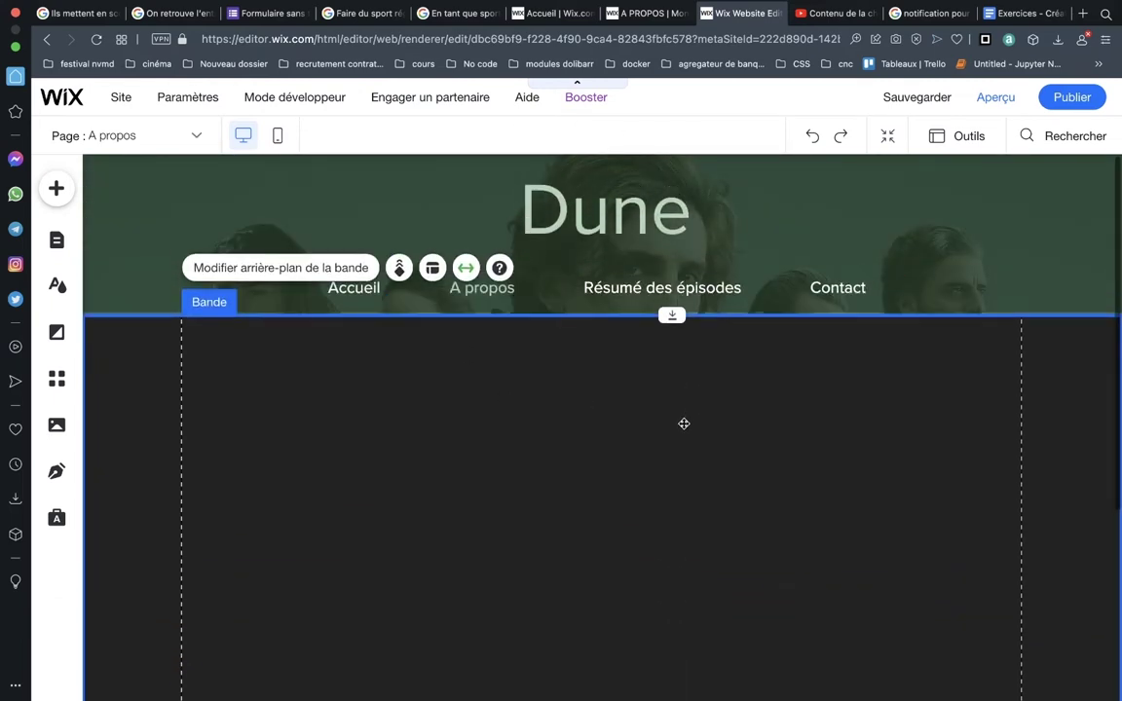
pyautogui.scroll(-3, 669, 439)
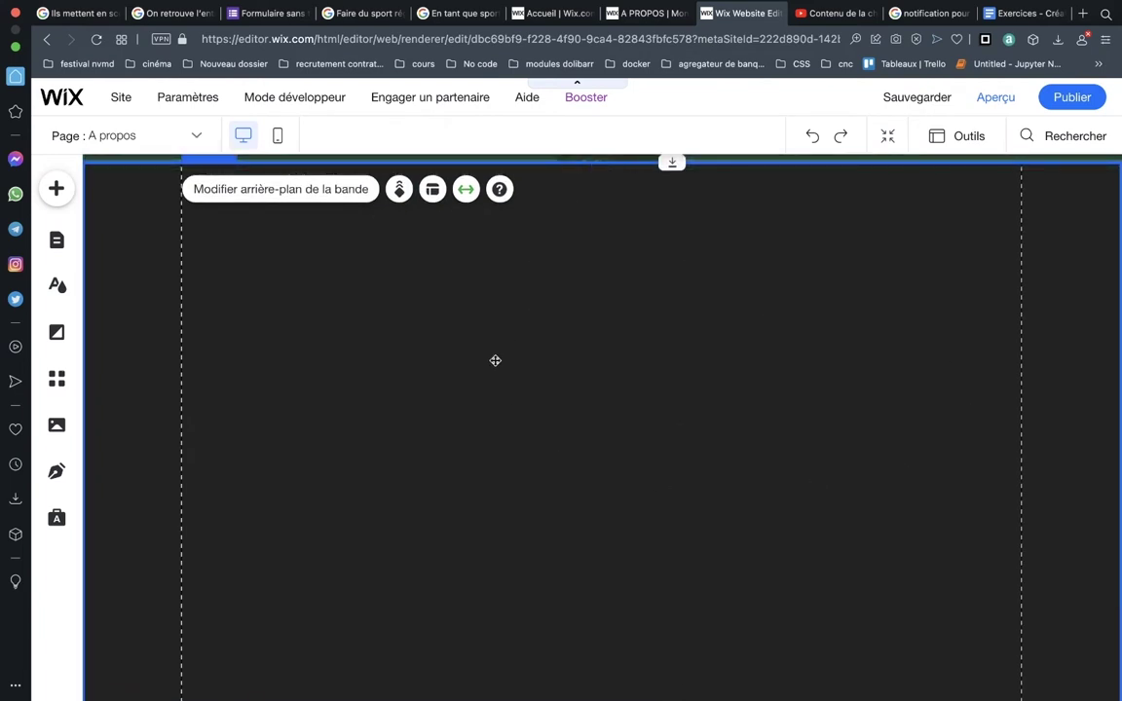
pyautogui.scroll(-5, 661, 486)
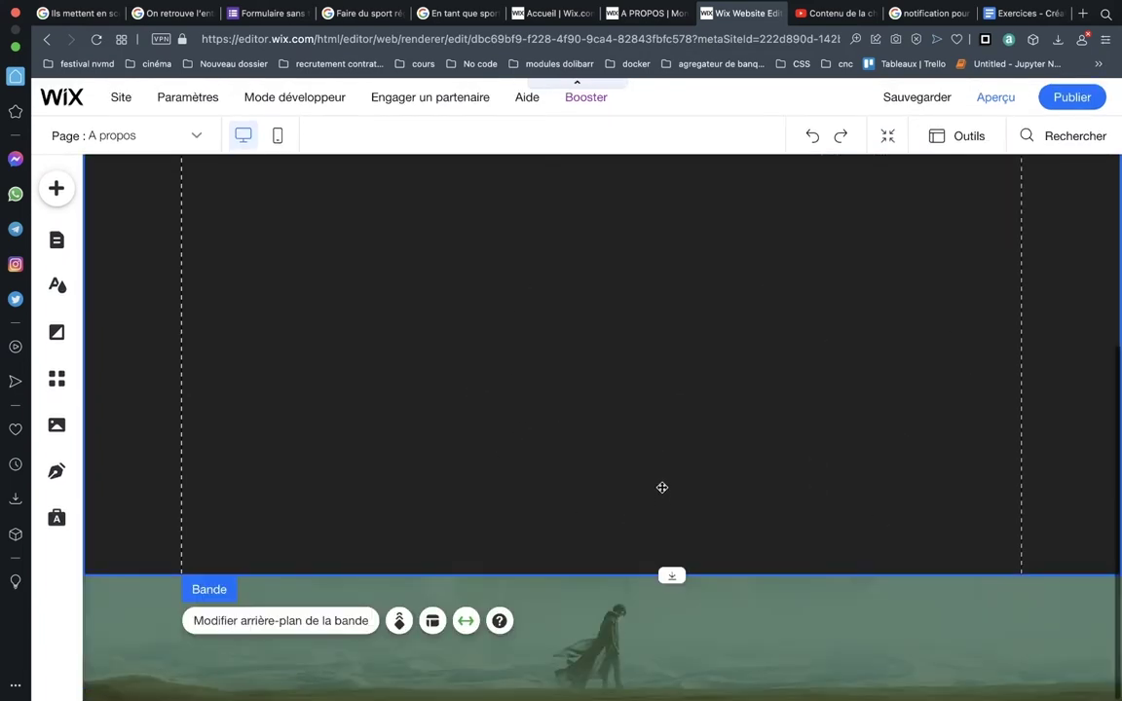
# Make the footer slightly taller, enlarging the Dune cast image to 980 × 387.
pyautogui.click(664, 672)
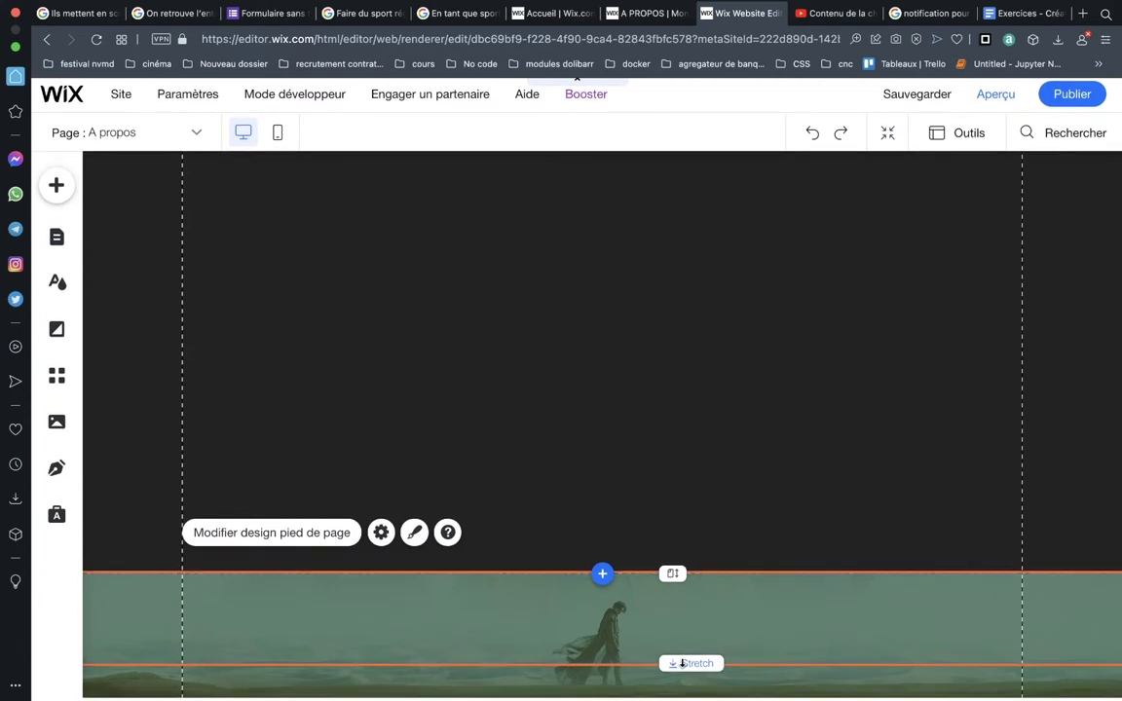
pyautogui.moveTo(672, 669); pyautogui.dragTo(671, 695)
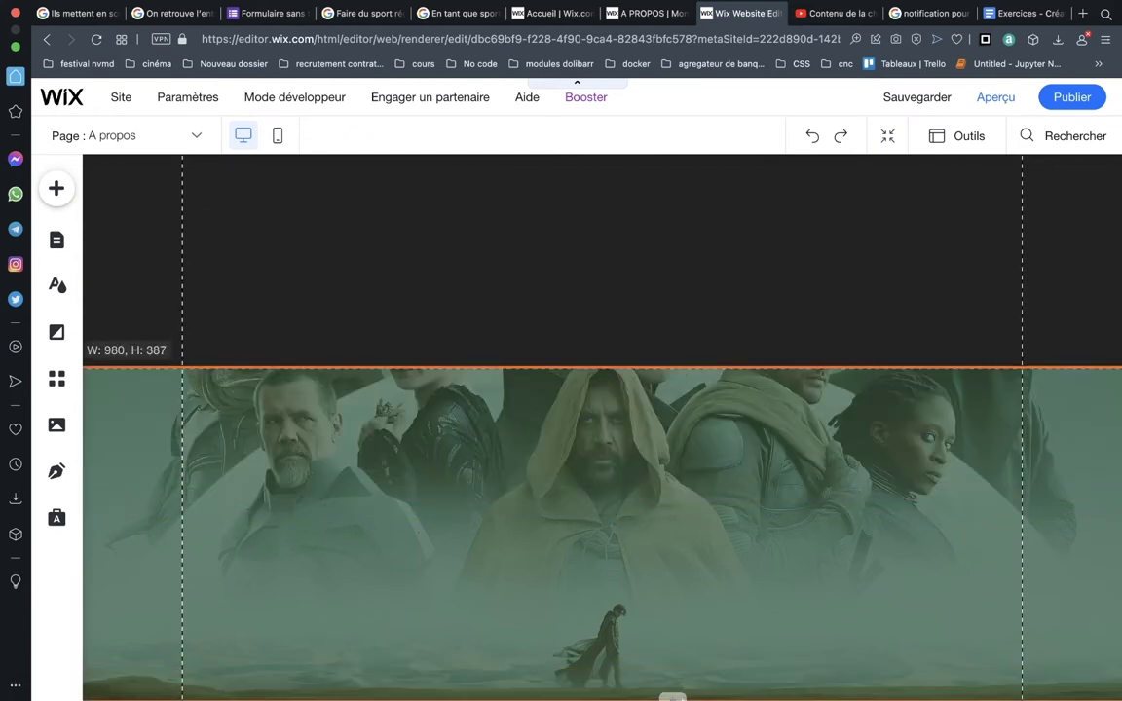
pyautogui.scroll(-1, 603, 474)
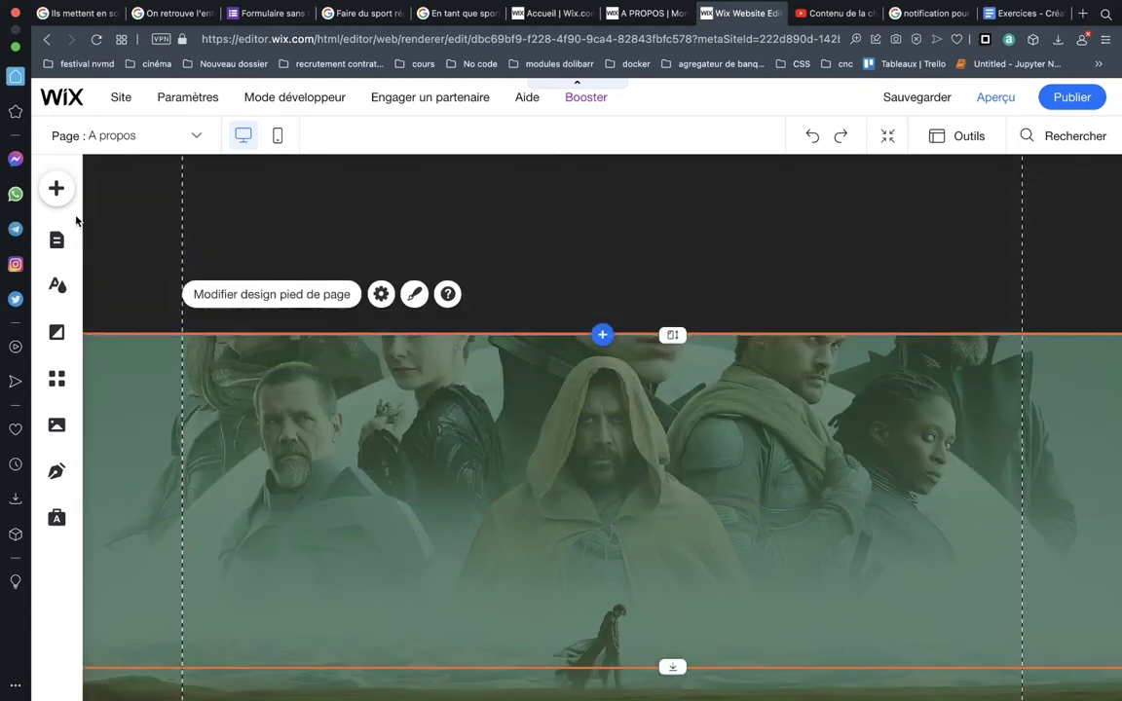
pyautogui.click(56, 190)
pyautogui.moveTo(117, 243)
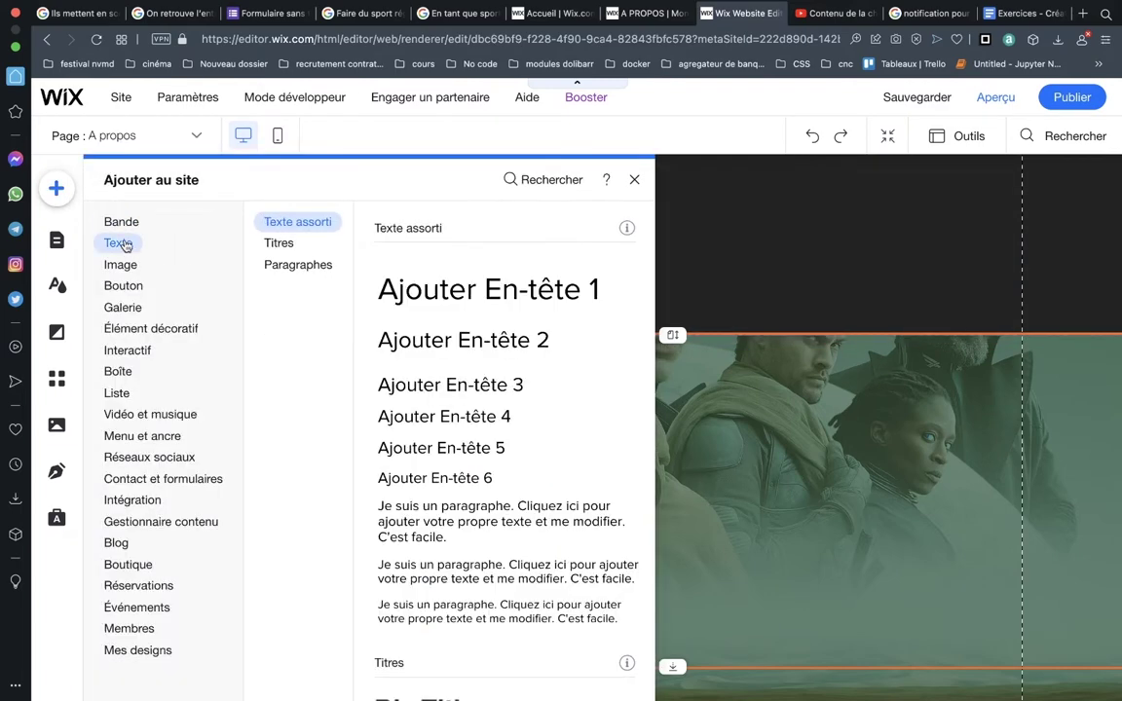
# Add an 'En-tête 1' heading and move it up over the Dune cast image.
pyautogui.moveTo(461, 305)
pyautogui.mouseDown()
pyautogui.moveTo(774, 438)
pyautogui.moveTo(629, 654)
pyautogui.mouseUp()
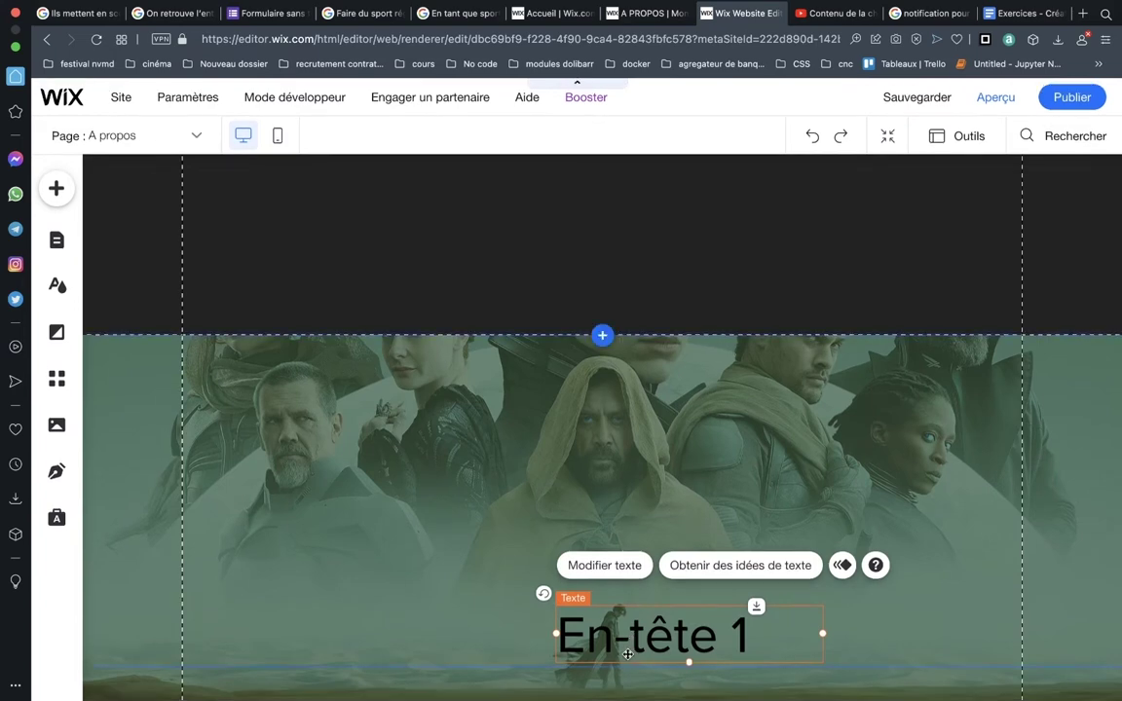
pyautogui.scroll(-1, 679, 681)
pyautogui.scroll(-1, 680, 613)
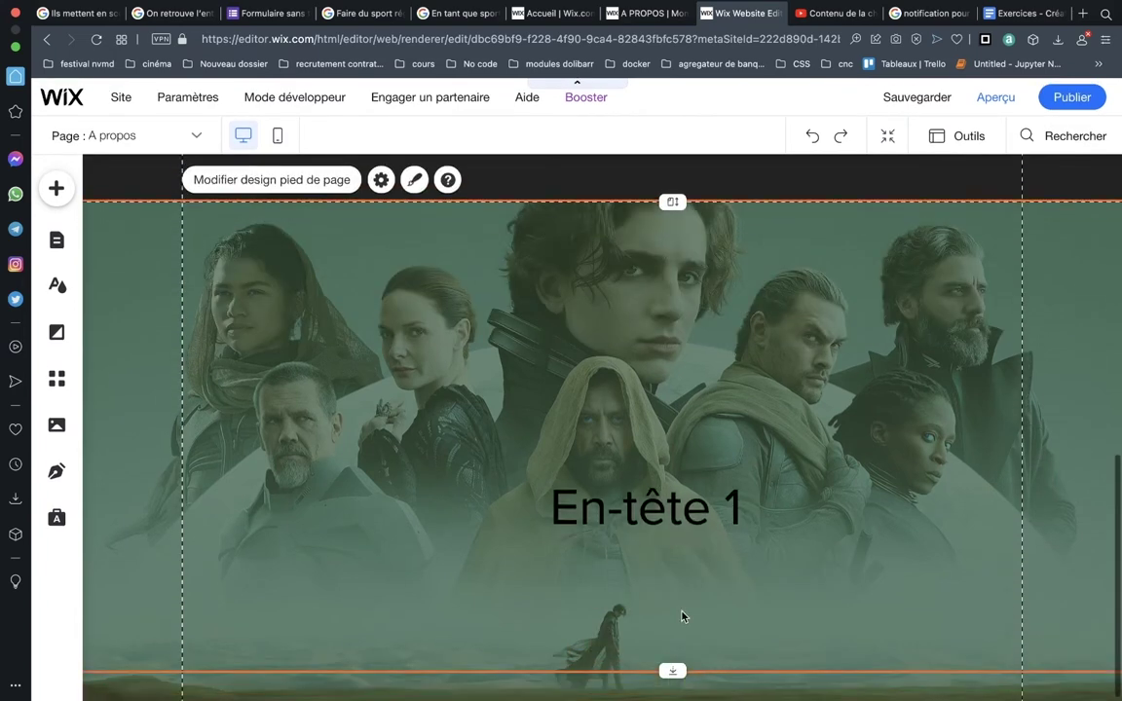
pyautogui.moveTo(652, 519); pyautogui.dragTo(588, 278)
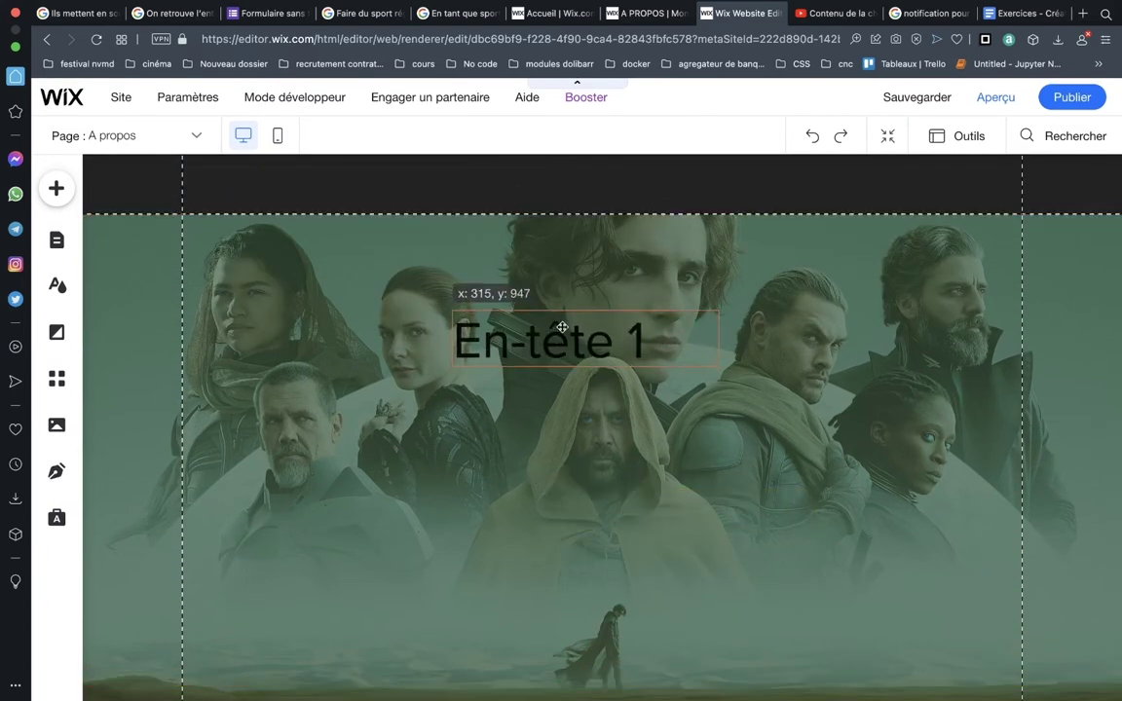
pyautogui.click(56, 188)
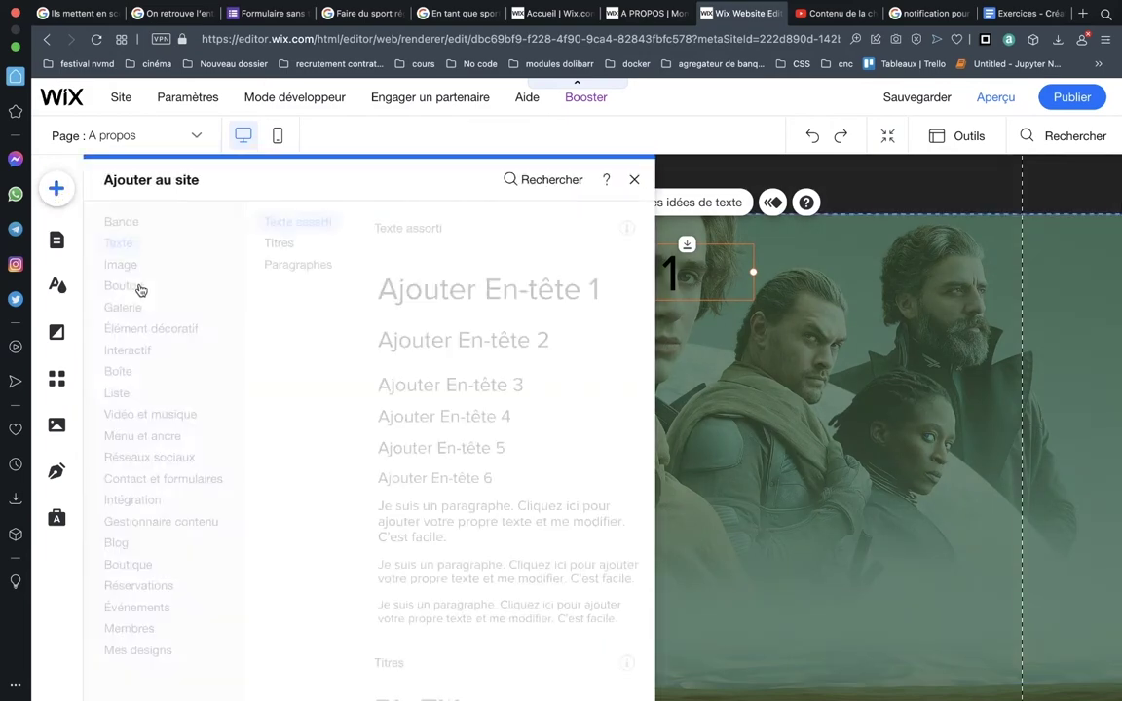
pyautogui.moveTo(121, 222)
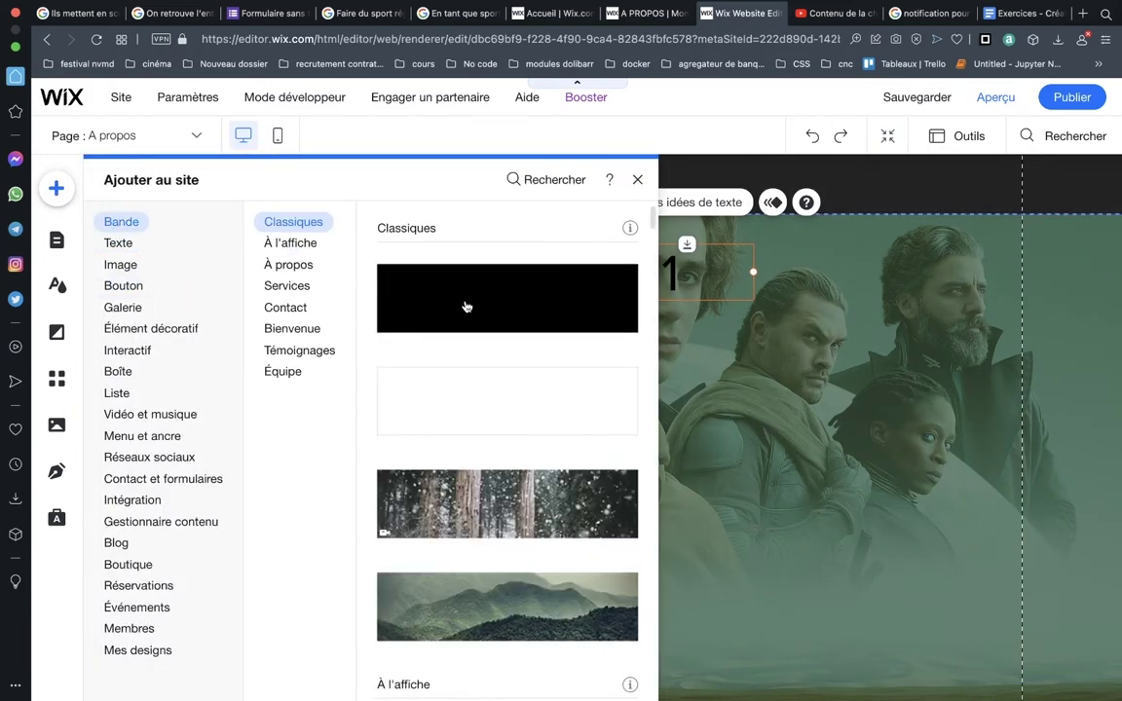
# Add a black classic strip and move the En-tête 1 heading back onto the header image.
pyautogui.moveTo(466, 306)
pyautogui.mouseDown()
pyautogui.moveTo(720, 562)
pyautogui.moveTo(702, 587)
pyautogui.mouseUp()
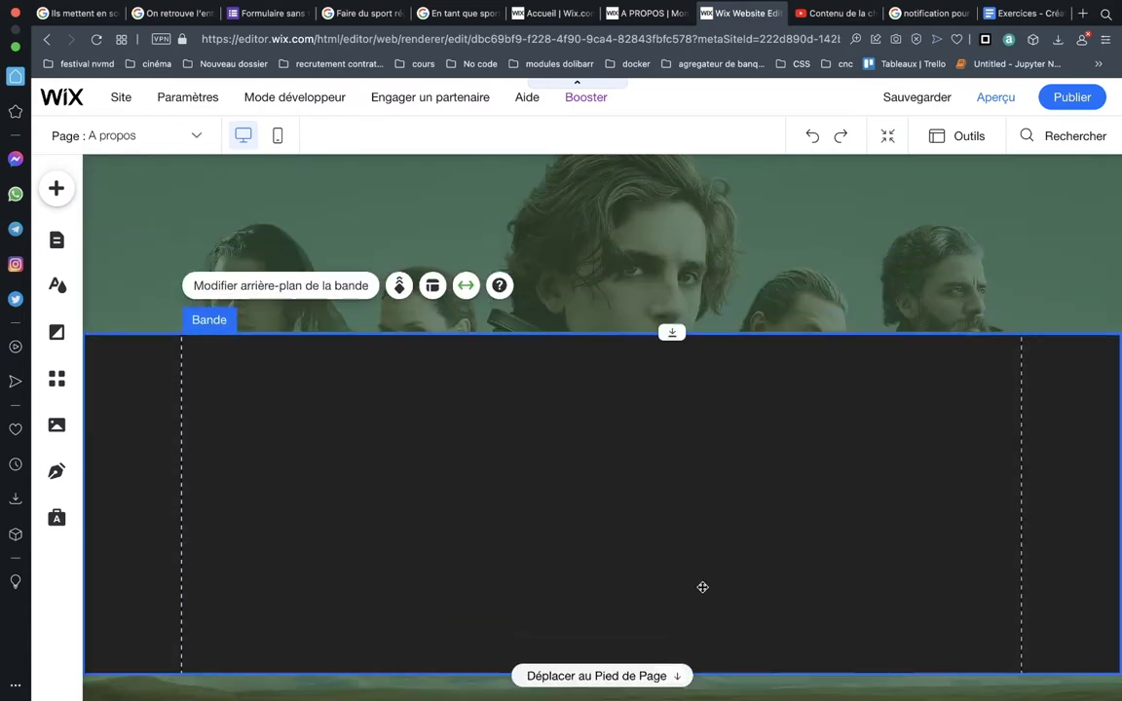
pyautogui.scroll(-1, 702, 587)
pyautogui.scroll(5, 643, 561)
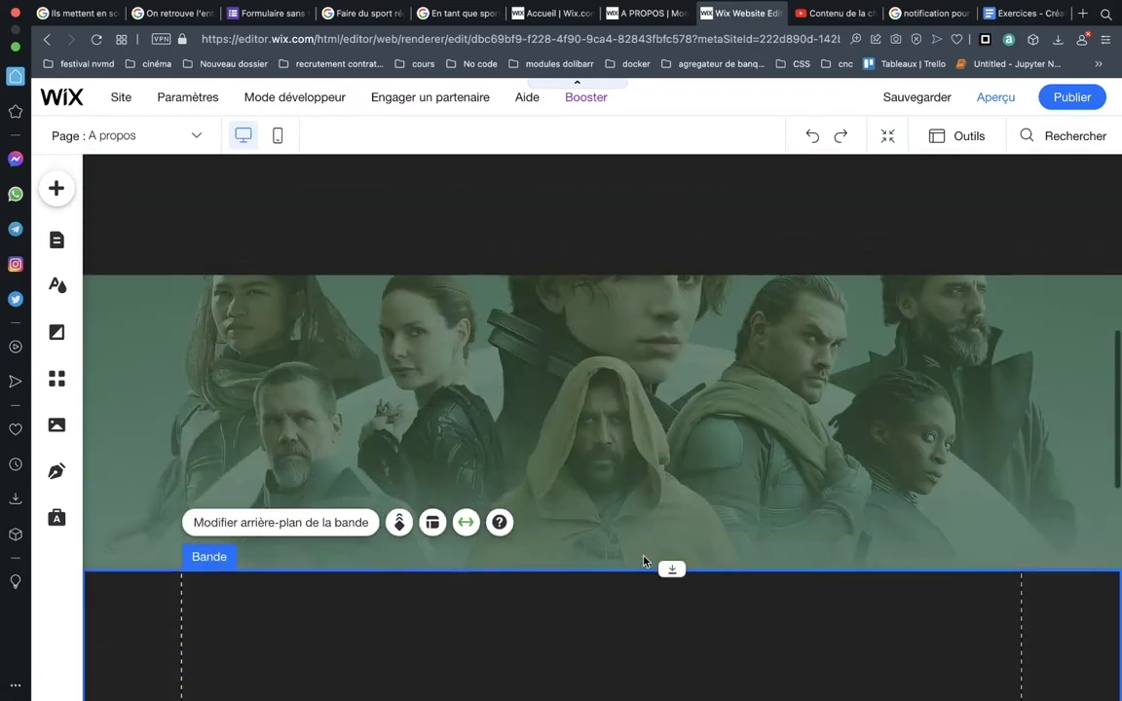
pyautogui.scroll(-2, 642, 561)
pyautogui.scroll(-3, 635, 506)
pyautogui.moveTo(615, 652); pyautogui.dragTo(537, 248)
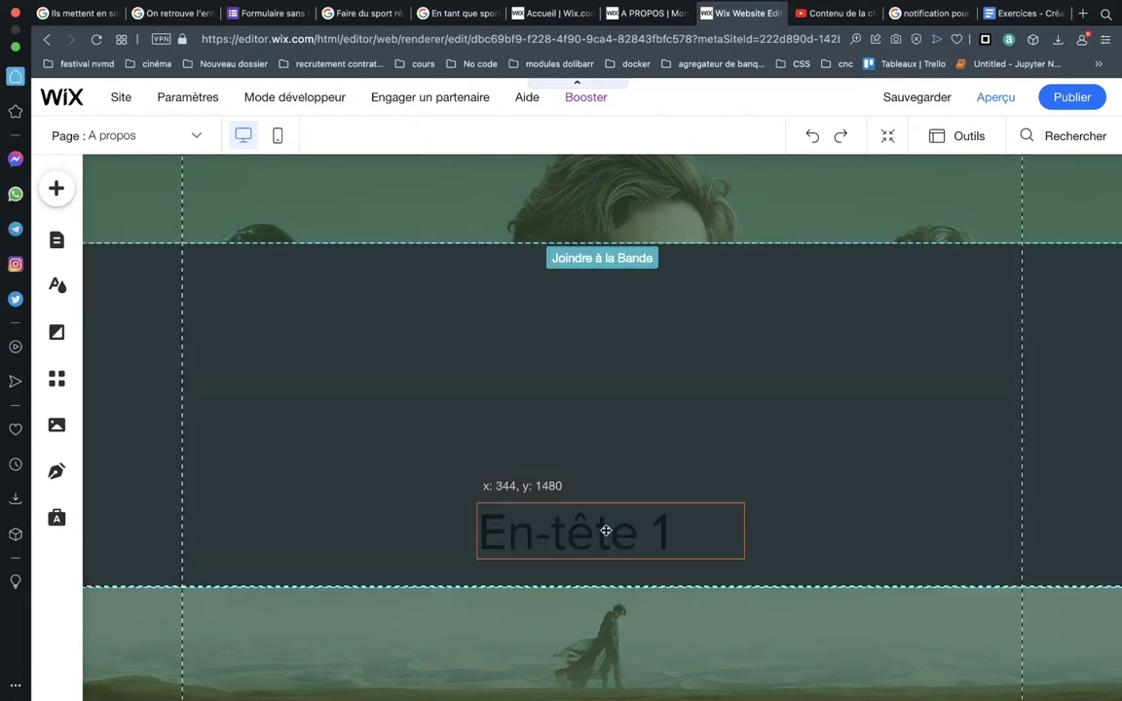
# Move the new dark strip down to sit below the header image.
pyautogui.scroll(1, 570, 298)
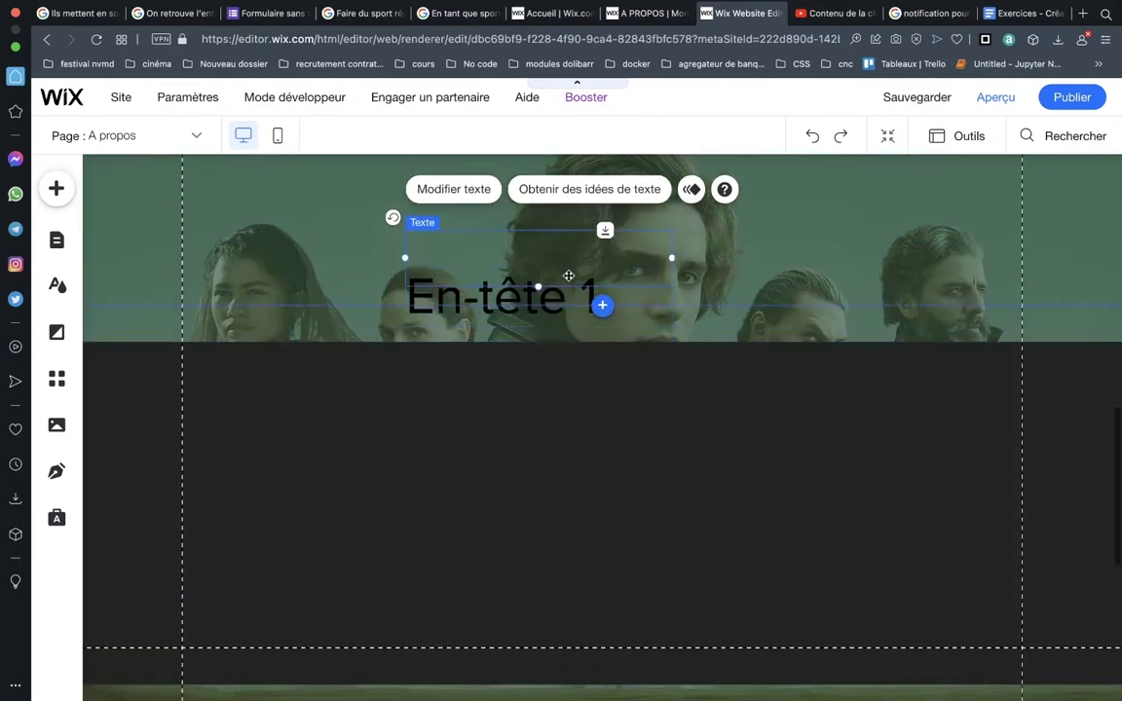
pyautogui.scroll(-3, 563, 306)
pyautogui.click(545, 370)
pyautogui.moveTo(544, 370); pyautogui.dragTo(570, 560)
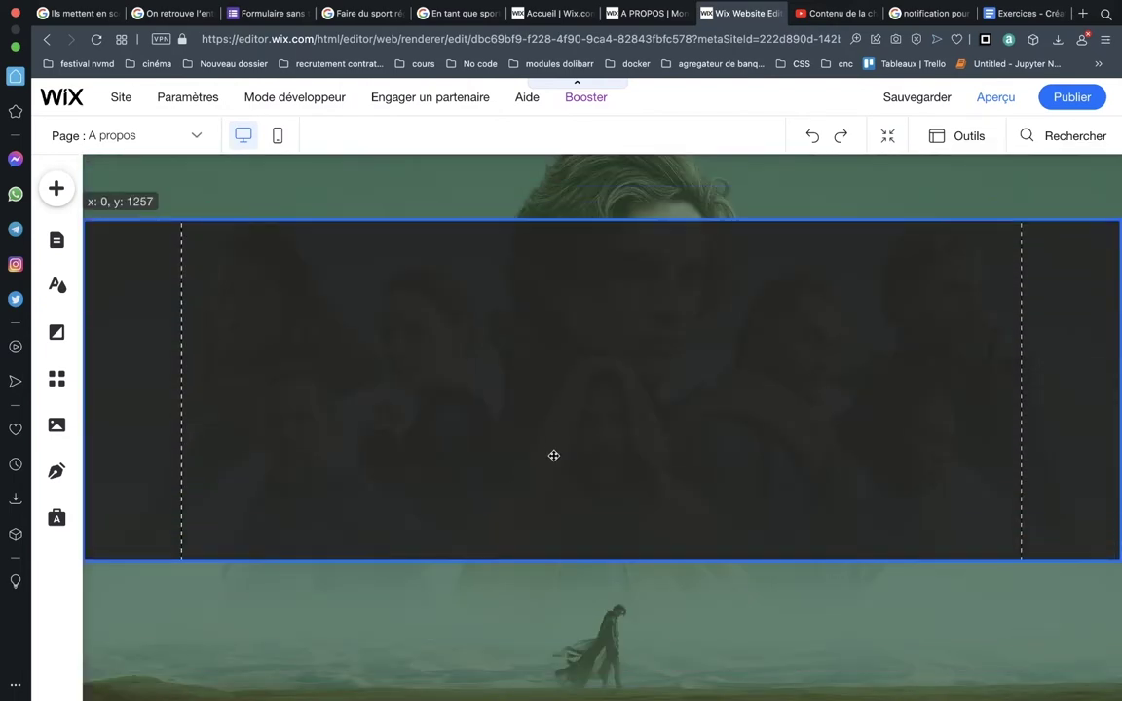
pyautogui.scroll(3, 570, 563)
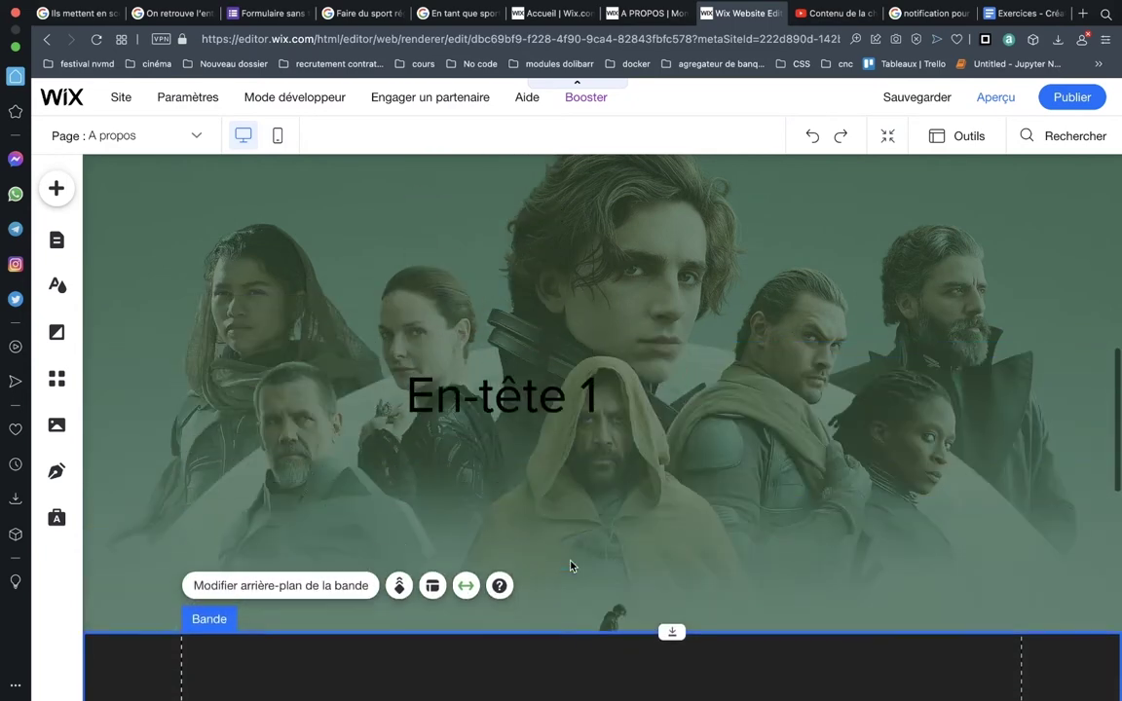
pyautogui.scroll(3, 571, 564)
pyautogui.scroll(3, 571, 565)
pyautogui.scroll(3, 571, 567)
pyautogui.scroll(-1, 571, 566)
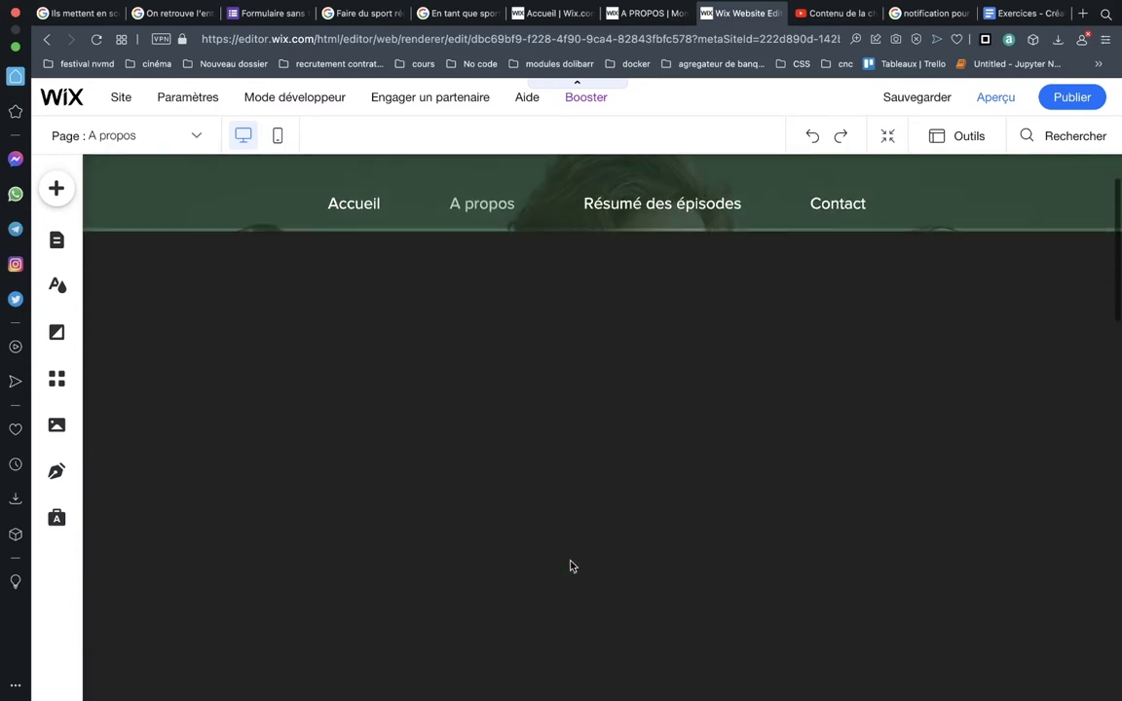
pyautogui.click(573, 539)
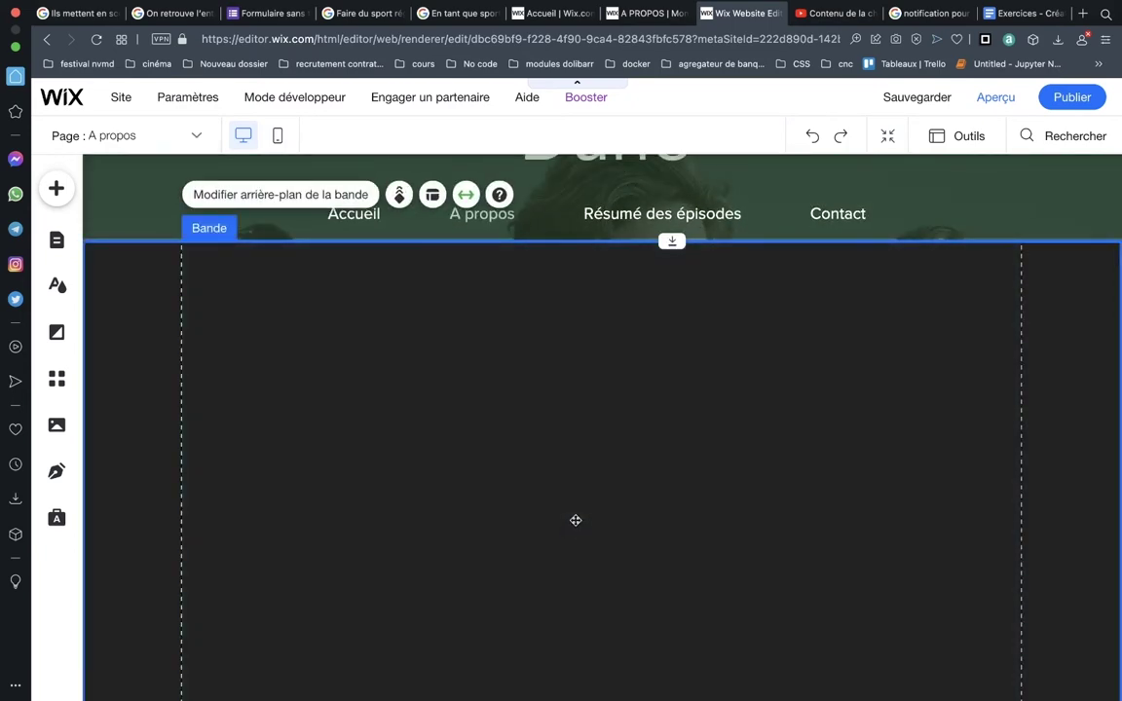
# Nudge the dark strip into place and check the En-tête 1 heading above it.
pyautogui.moveTo(576, 520); pyautogui.dragTo(570, 530)
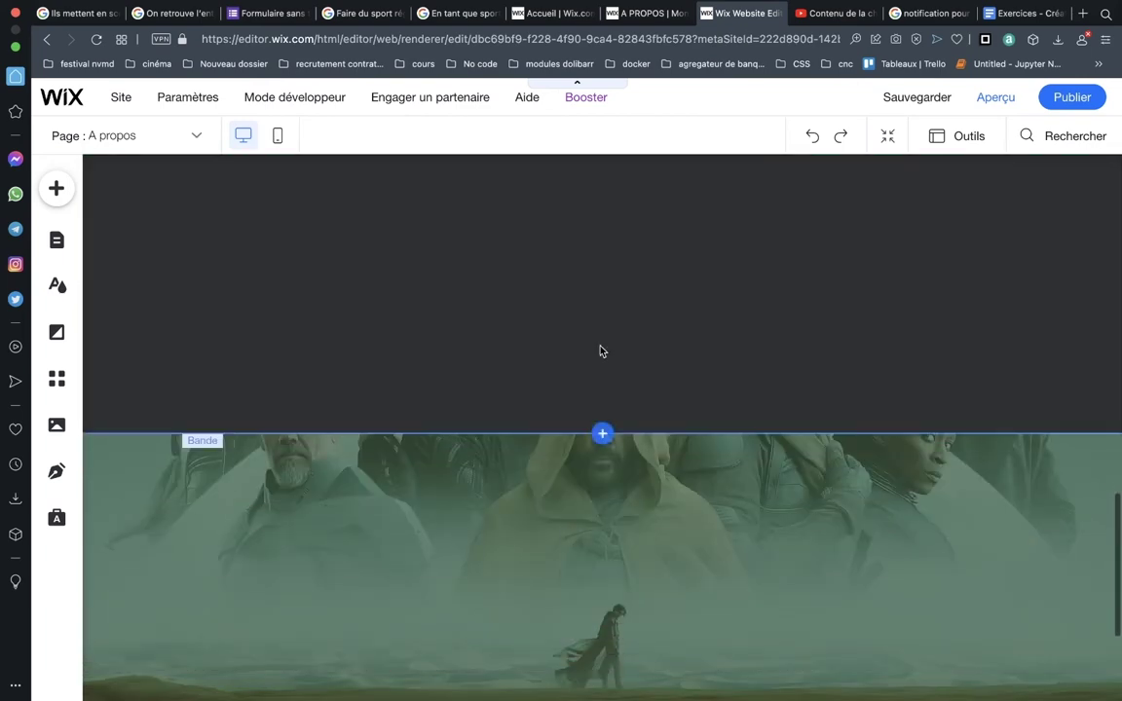
pyautogui.click(589, 390)
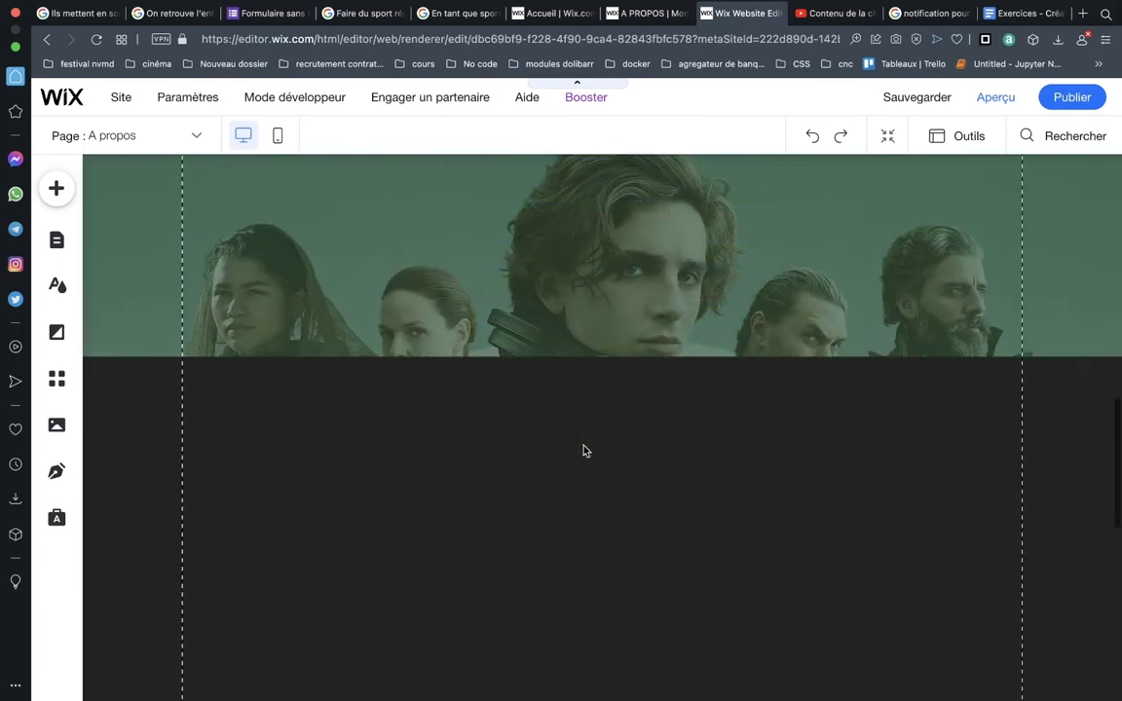
pyautogui.scroll(10, 583, 451)
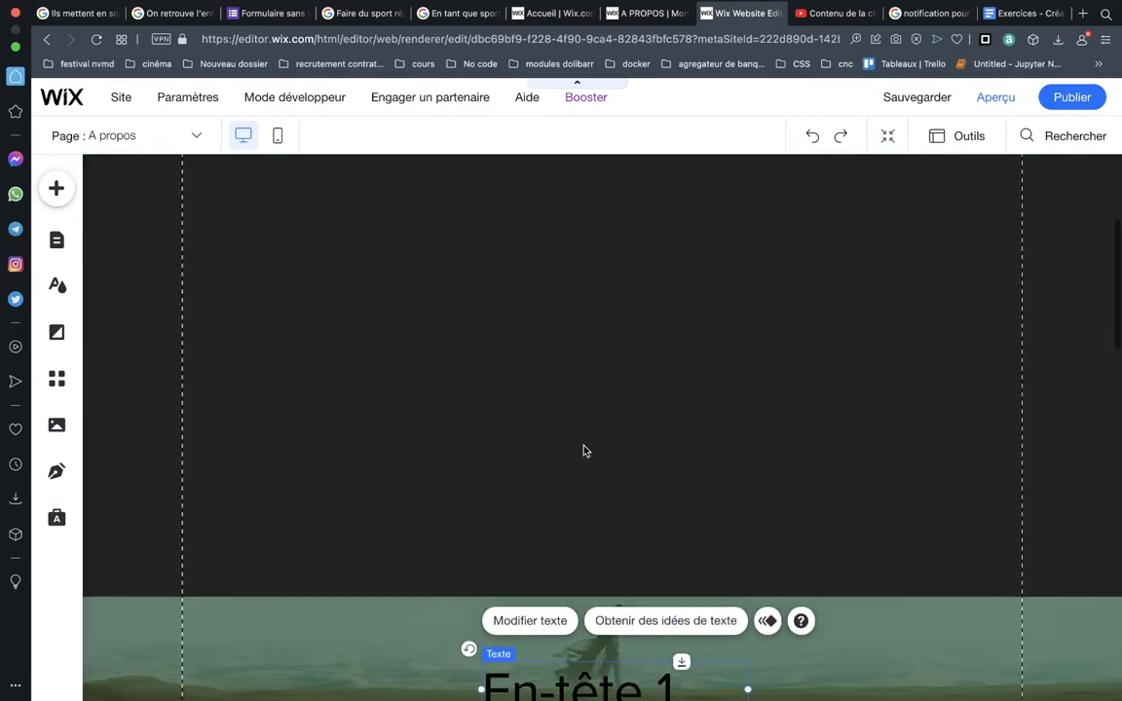
pyautogui.scroll(2, 584, 451)
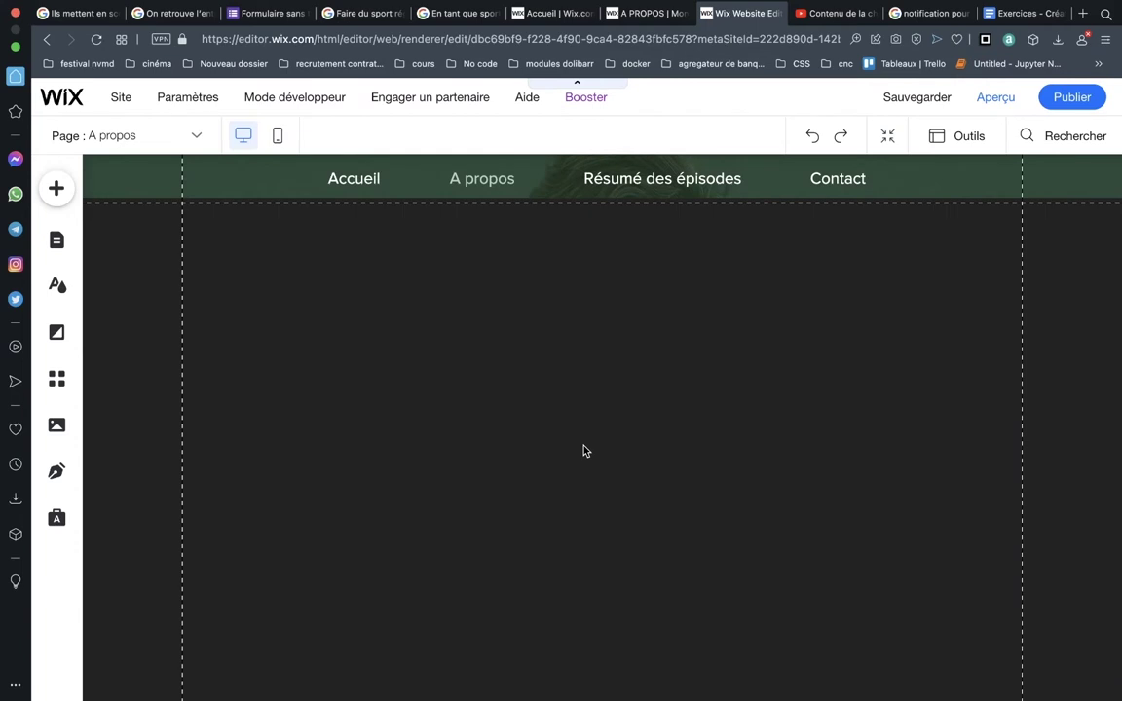
pyautogui.scroll(3, 583, 451)
pyautogui.scroll(3, 584, 451)
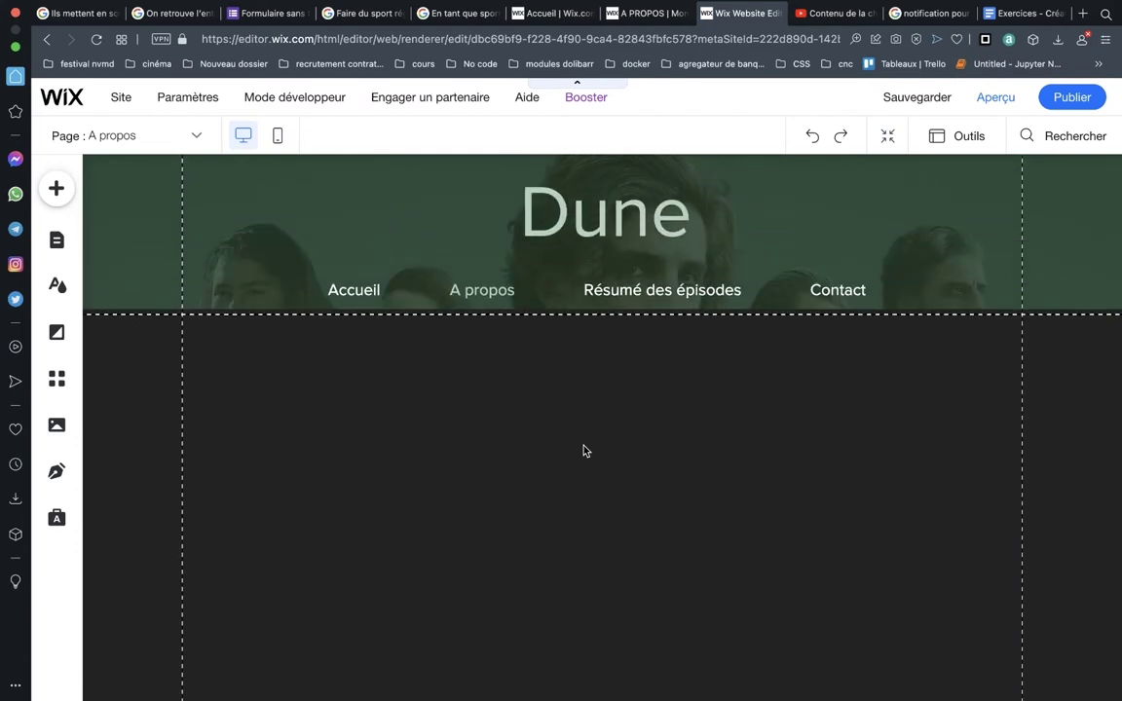
pyautogui.scroll(-1, 611, 486)
pyautogui.scroll(-2, 613, 487)
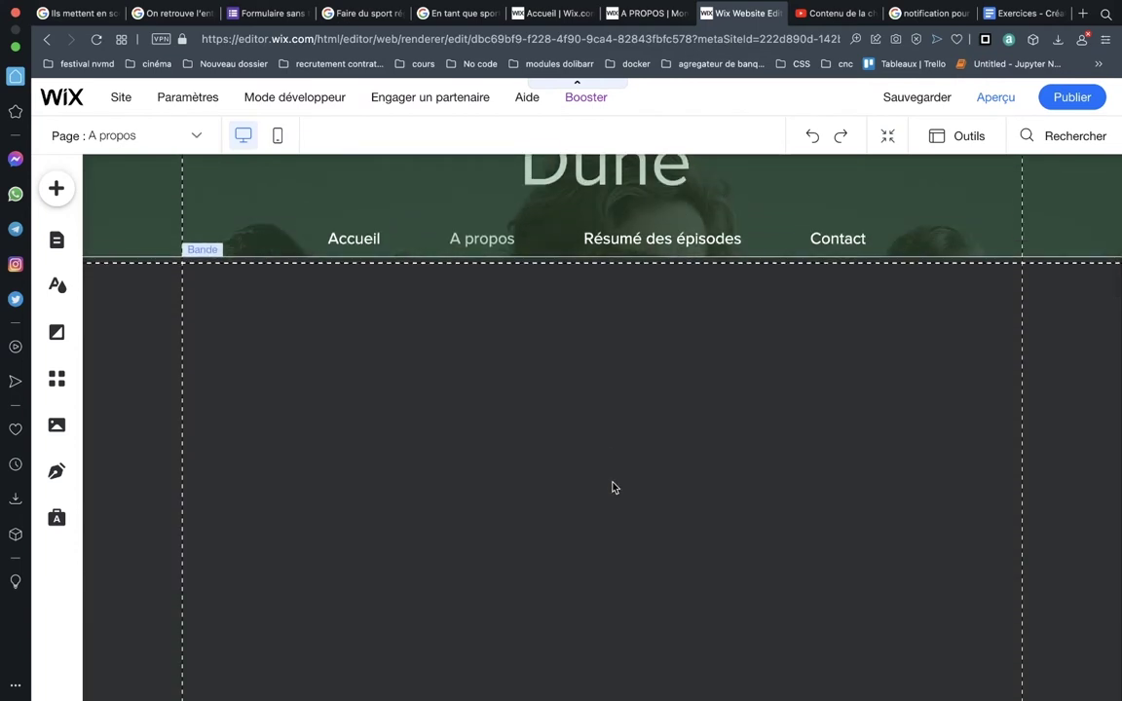
pyautogui.scroll(-3, 612, 487)
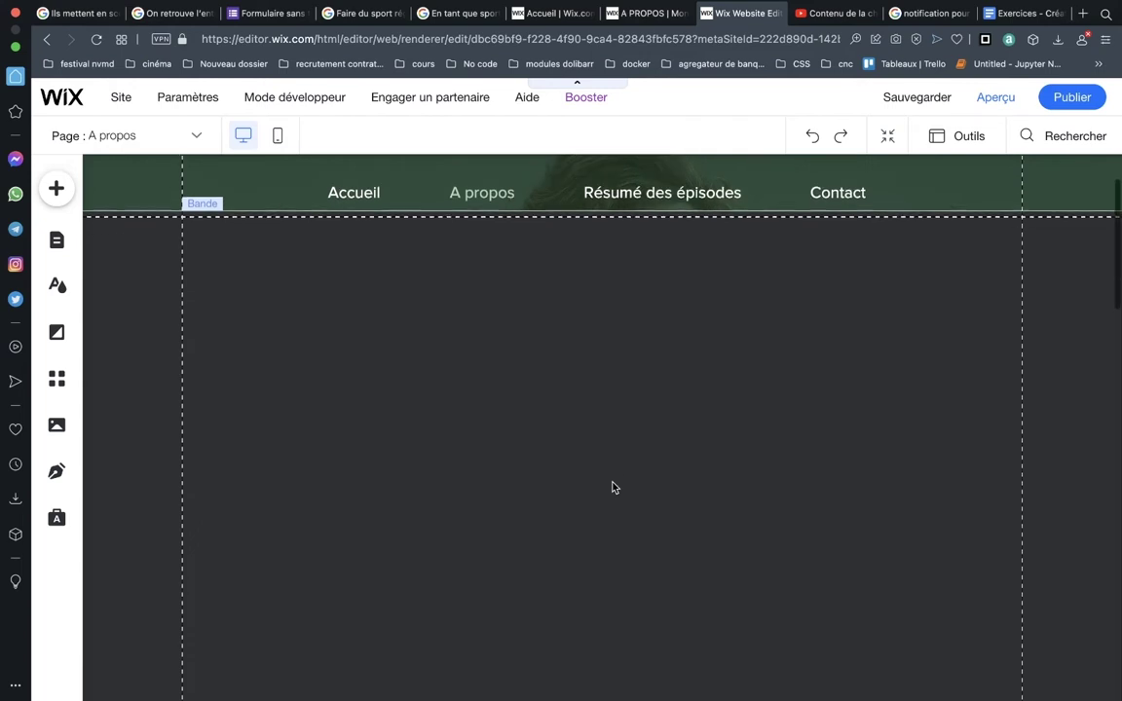
pyautogui.scroll(-2, 614, 487)
# Open the dark strip's background settings, review its 100% opacity colour, then go back.
pyautogui.click(612, 484)
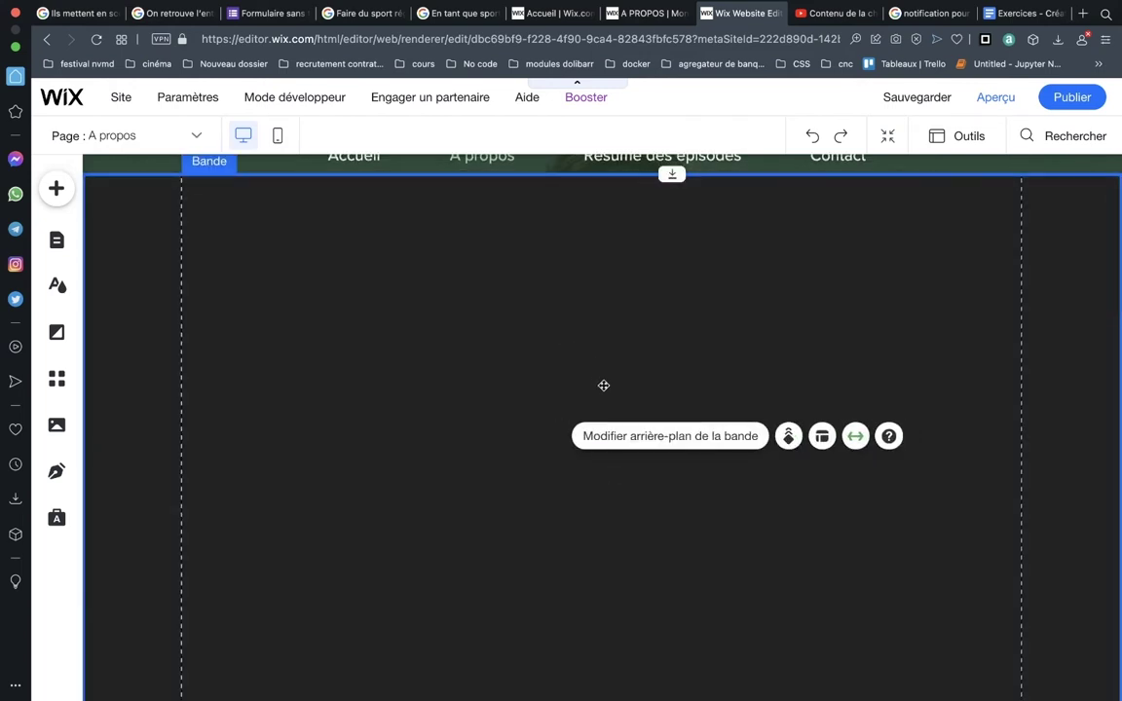
pyautogui.click(605, 435)
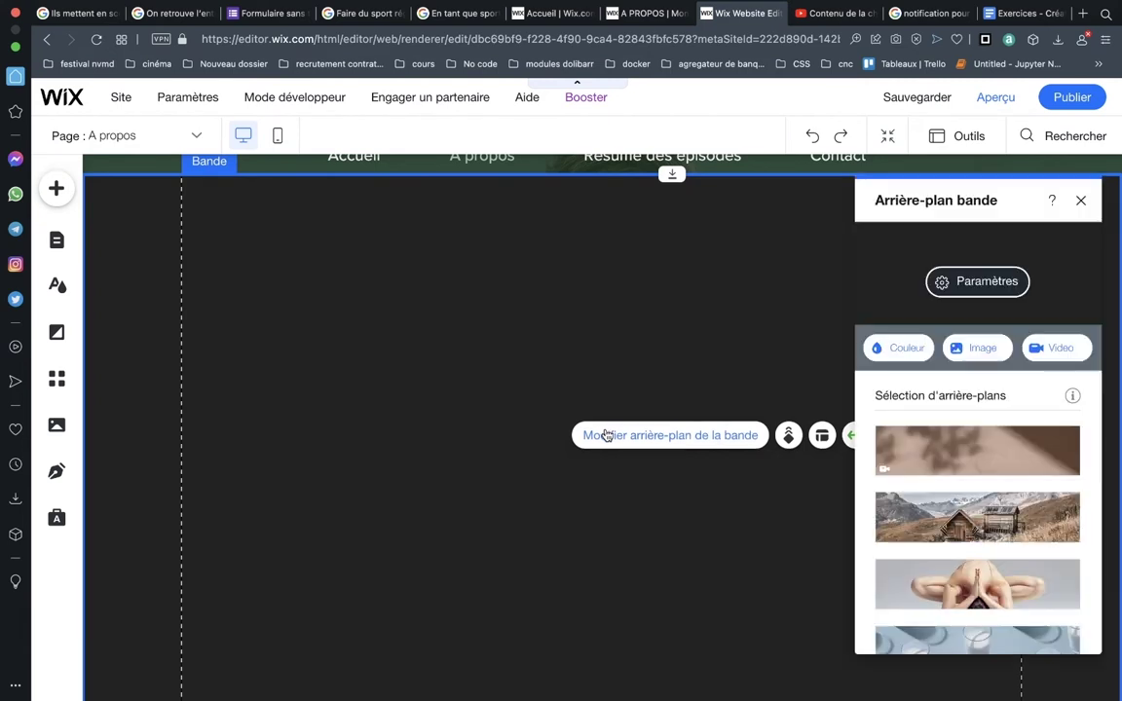
pyautogui.click(952, 281)
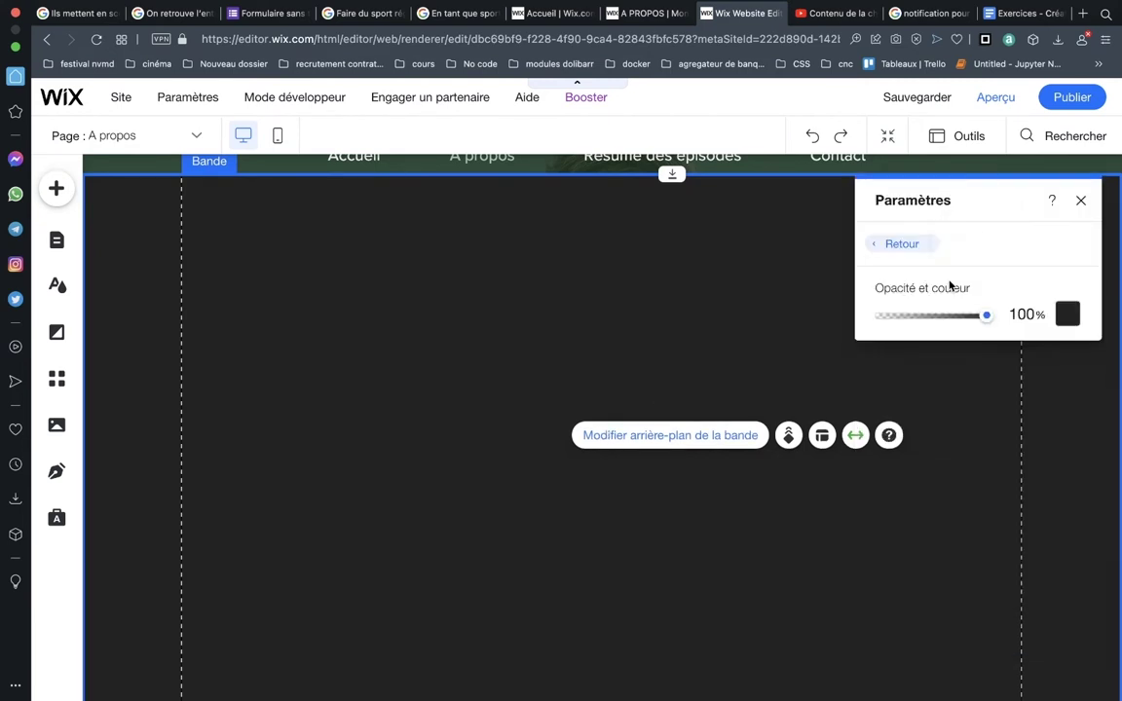
pyautogui.click(904, 244)
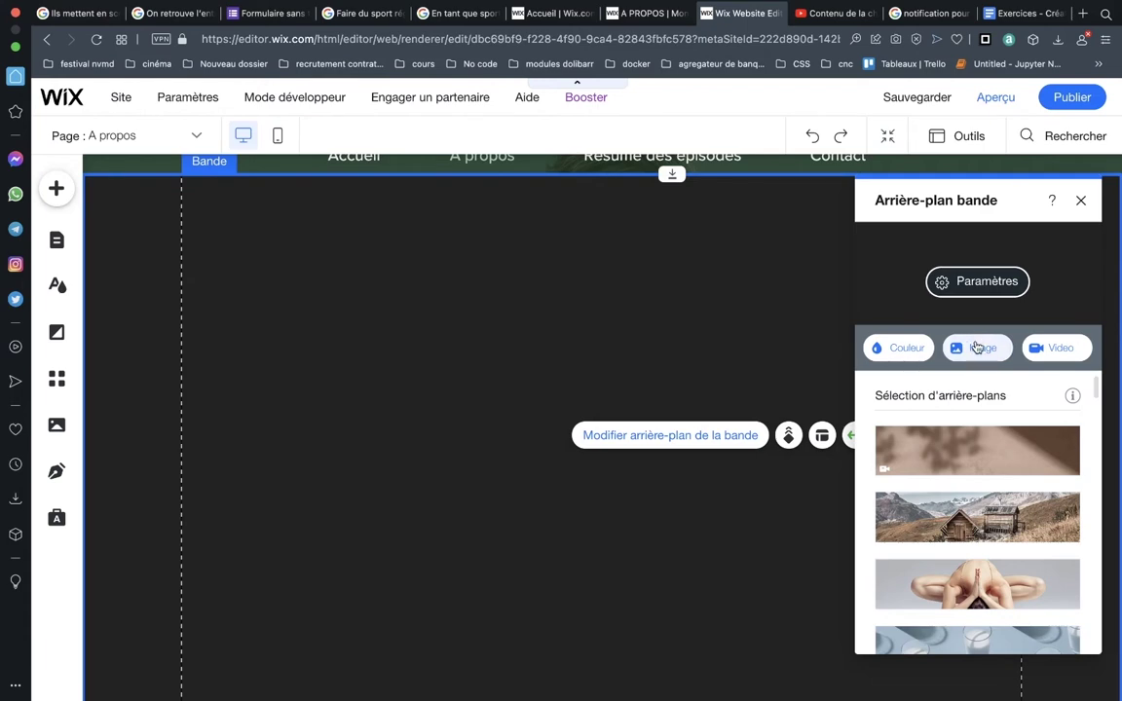
# Set the strip background to the uploaded image épisode.jpg of two Dune characters.
pyautogui.click(957, 348)
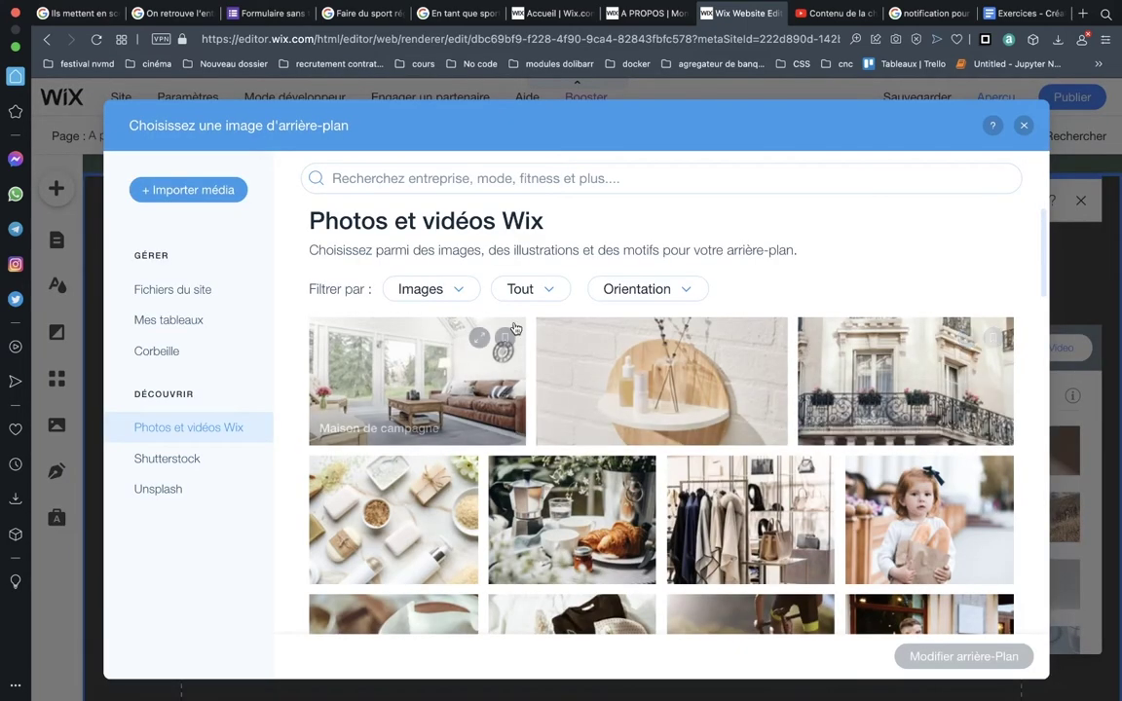
pyautogui.click(184, 297)
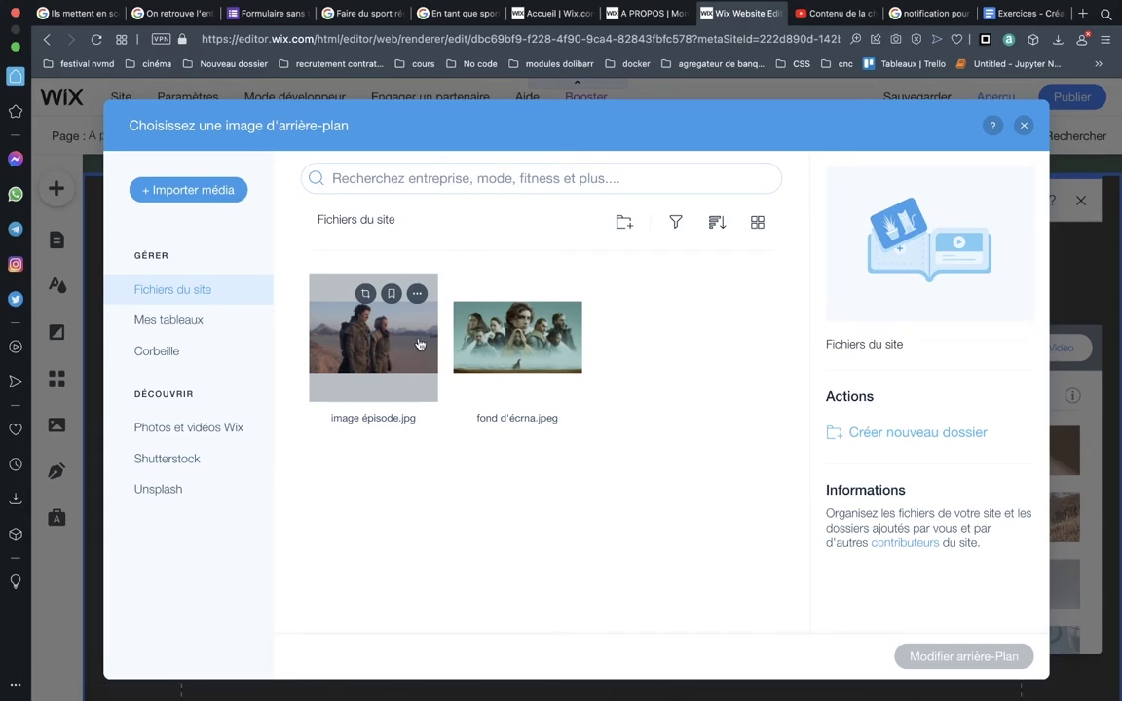
pyautogui.click(388, 351)
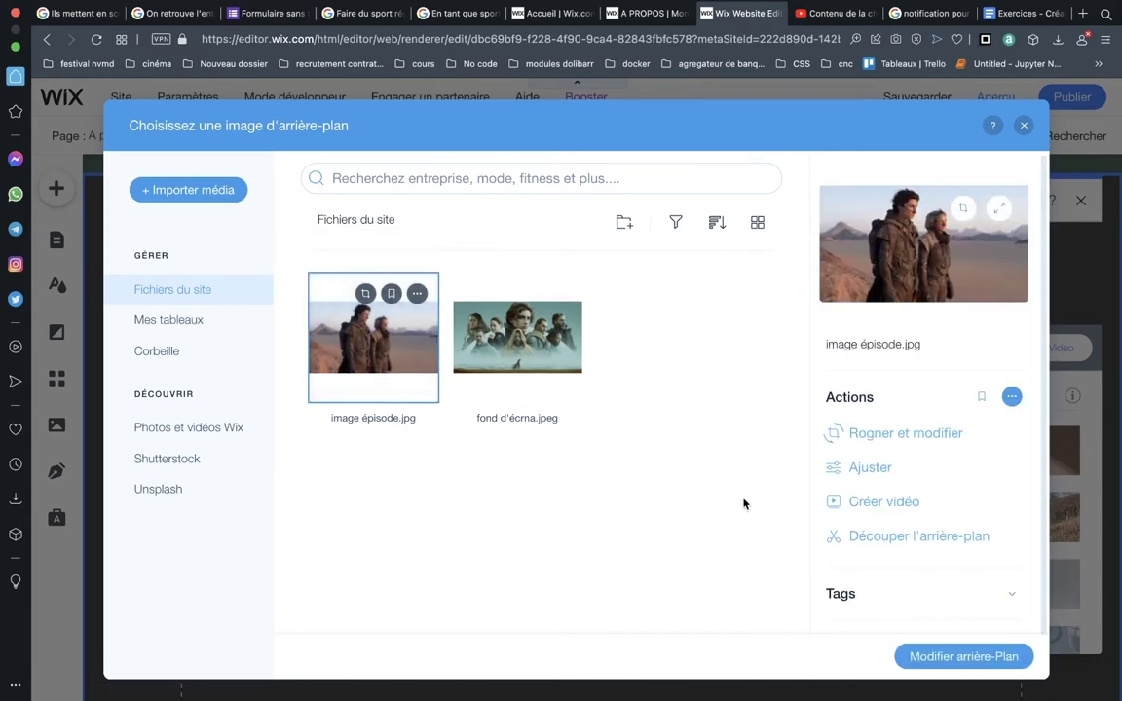
pyautogui.click(973, 657)
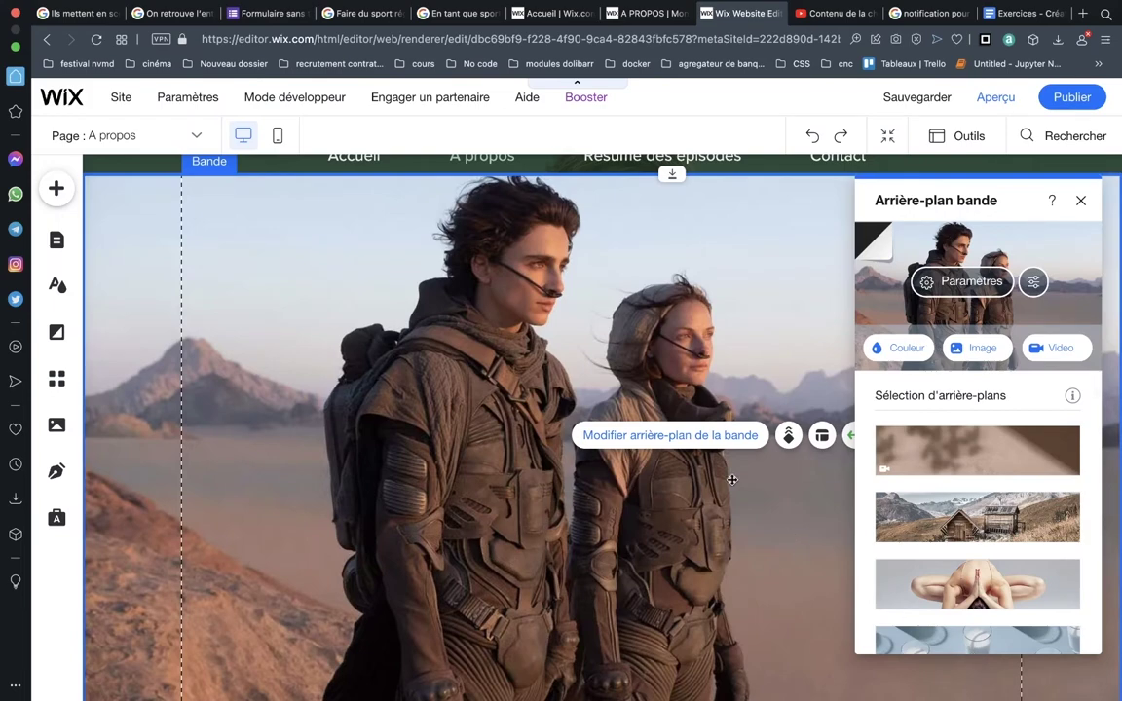
pyautogui.scroll(-5, 732, 479)
pyautogui.scroll(5, 731, 479)
pyautogui.scroll(2, 731, 479)
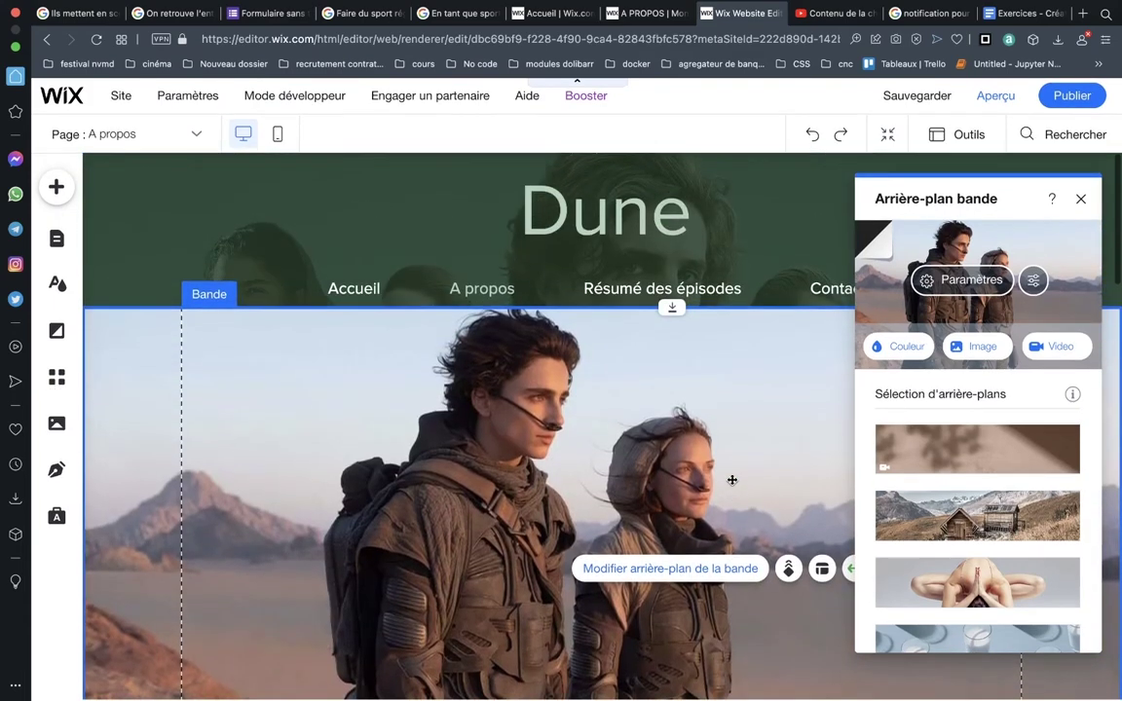
pyautogui.scroll(-3, 731, 479)
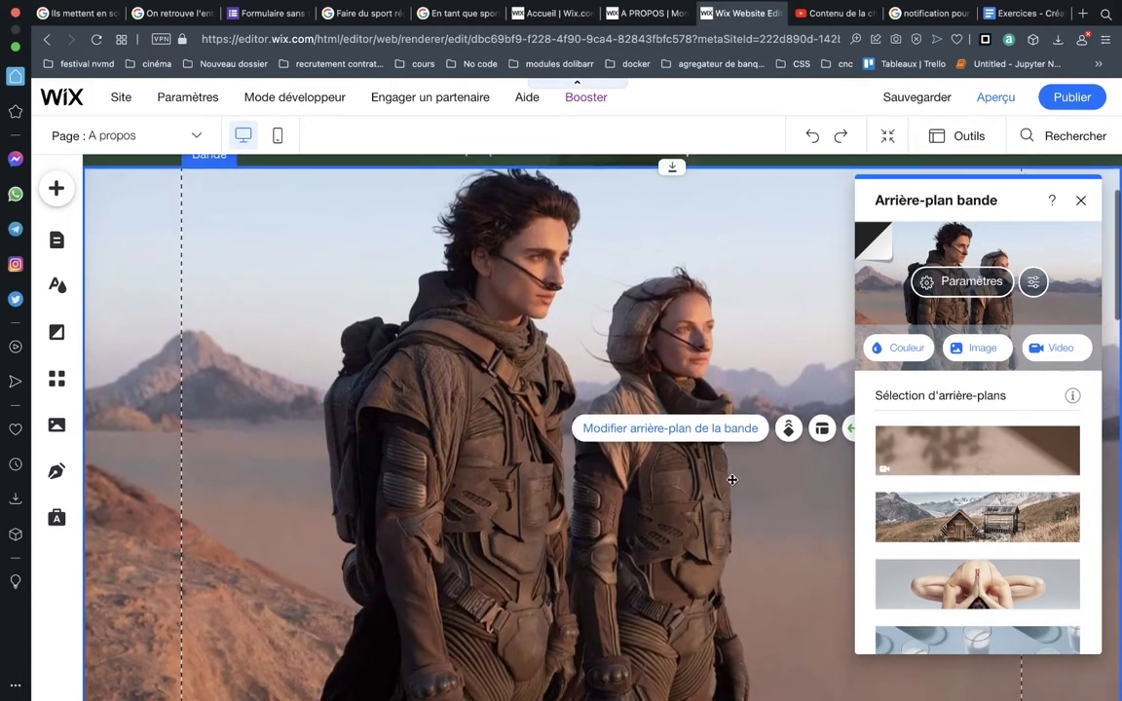
pyautogui.scroll(-1, 731, 479)
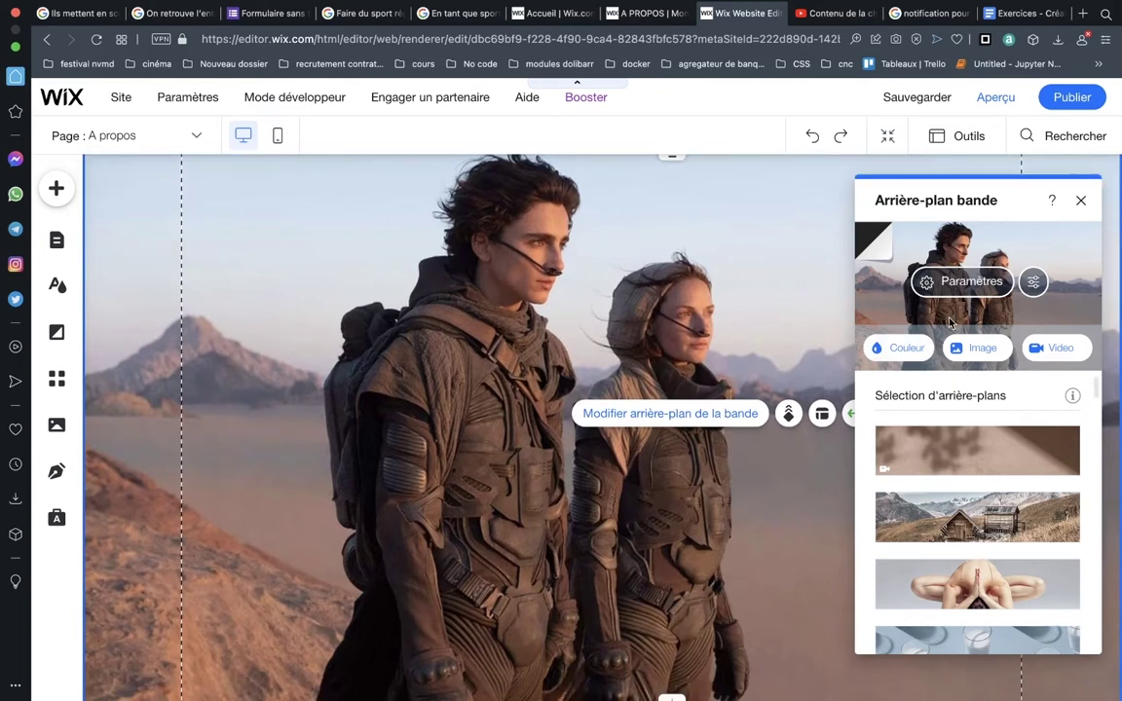
# Fade the strip's Dune image to about 20% opacity.
pyautogui.click(936, 282)
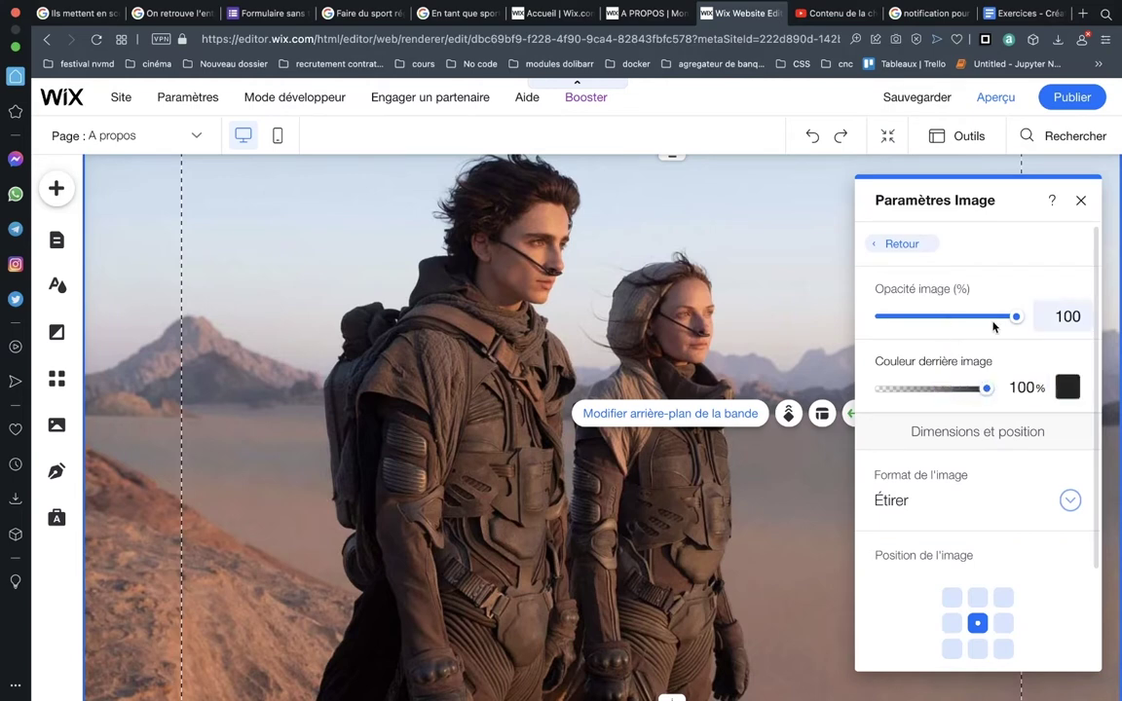
pyautogui.moveTo(1010, 317); pyautogui.dragTo(900, 319)
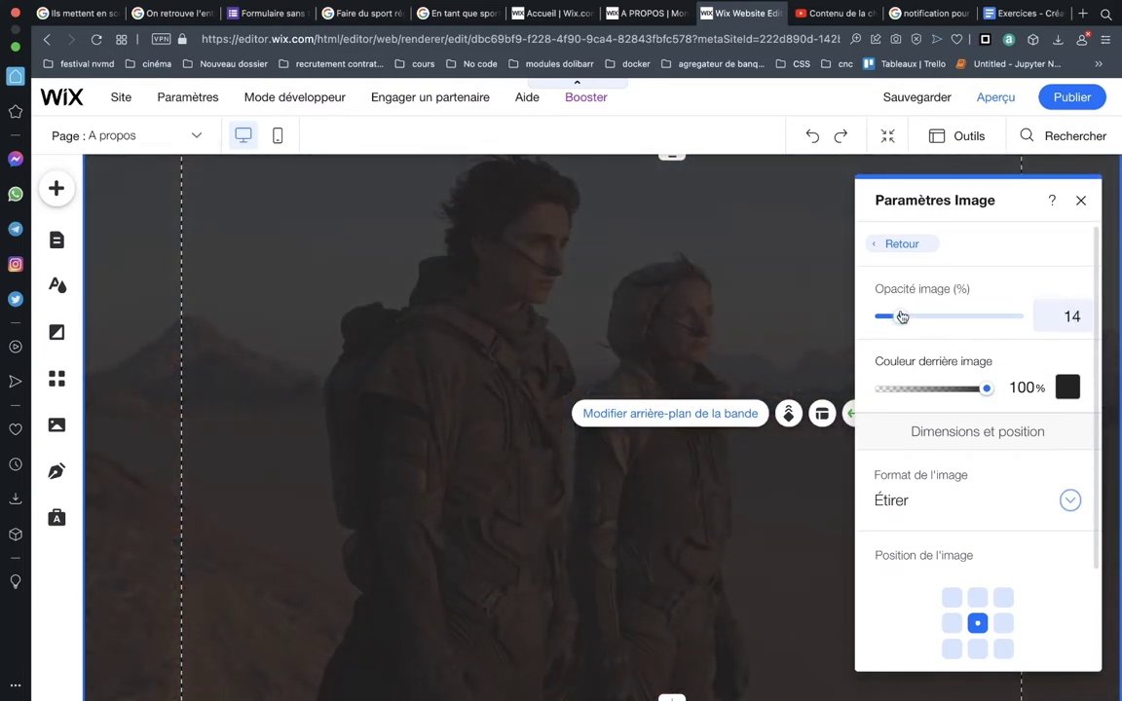
pyautogui.moveTo(901, 316); pyautogui.dragTo(908, 318)
pyautogui.scroll(2, 788, 459)
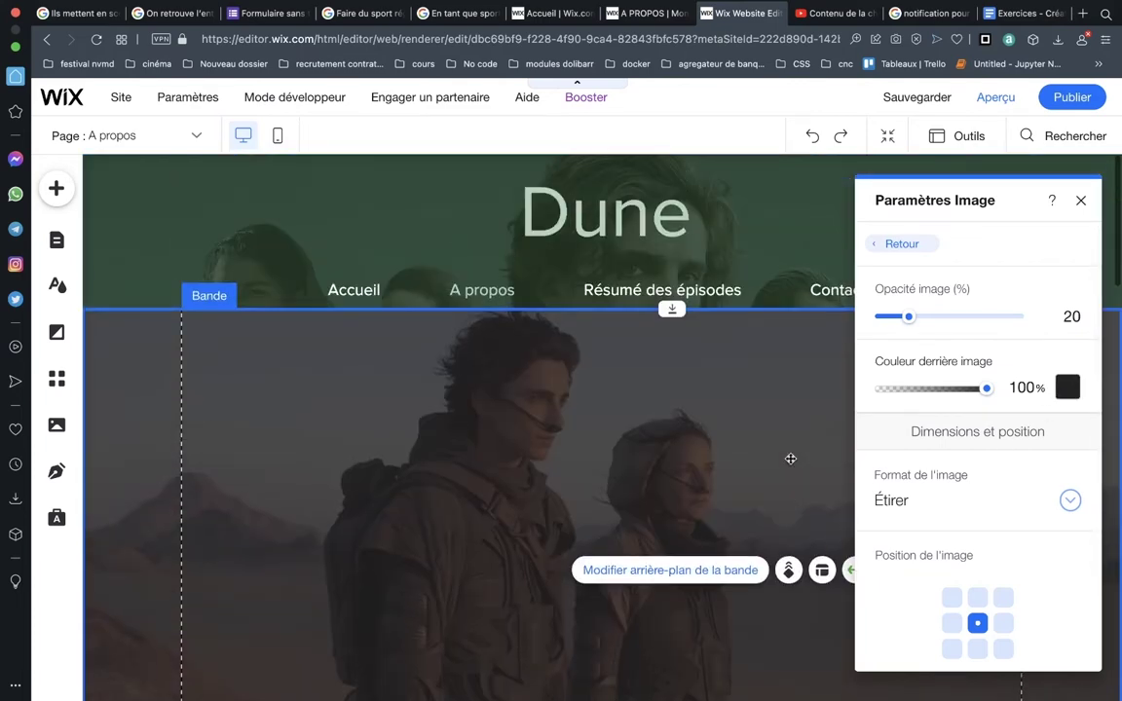
pyautogui.scroll(-2, 790, 458)
pyautogui.scroll(1, 789, 459)
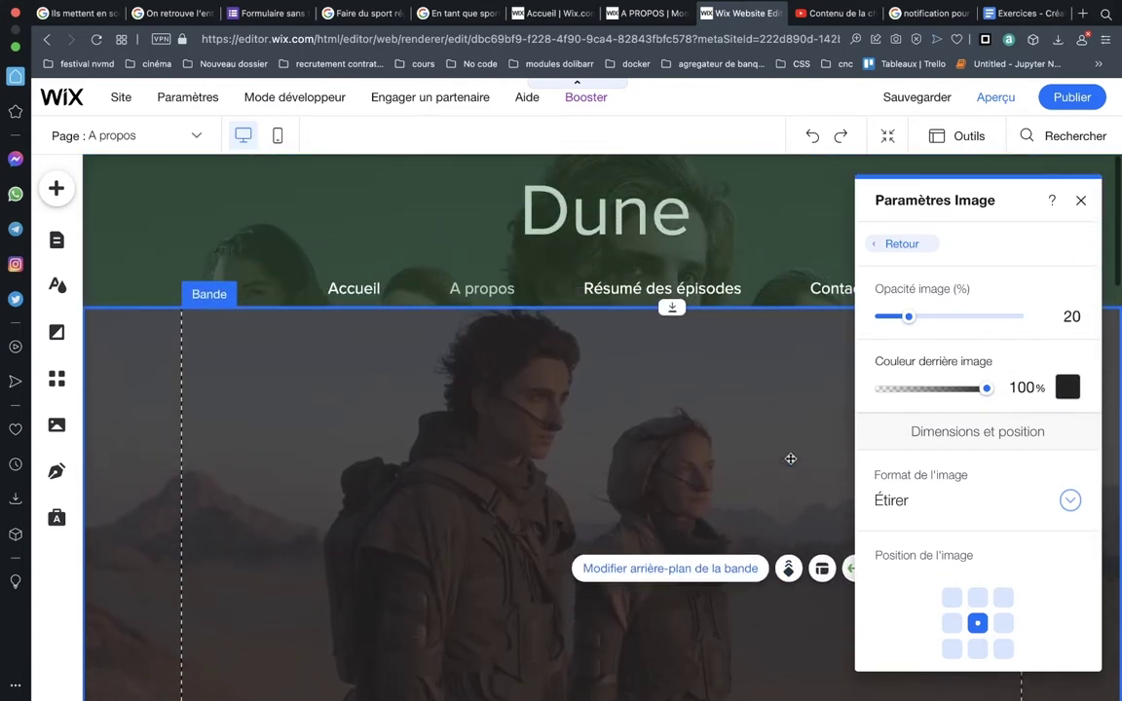
pyautogui.scroll(-2, 790, 459)
pyautogui.scroll(1, 791, 460)
pyautogui.scroll(1, 792, 464)
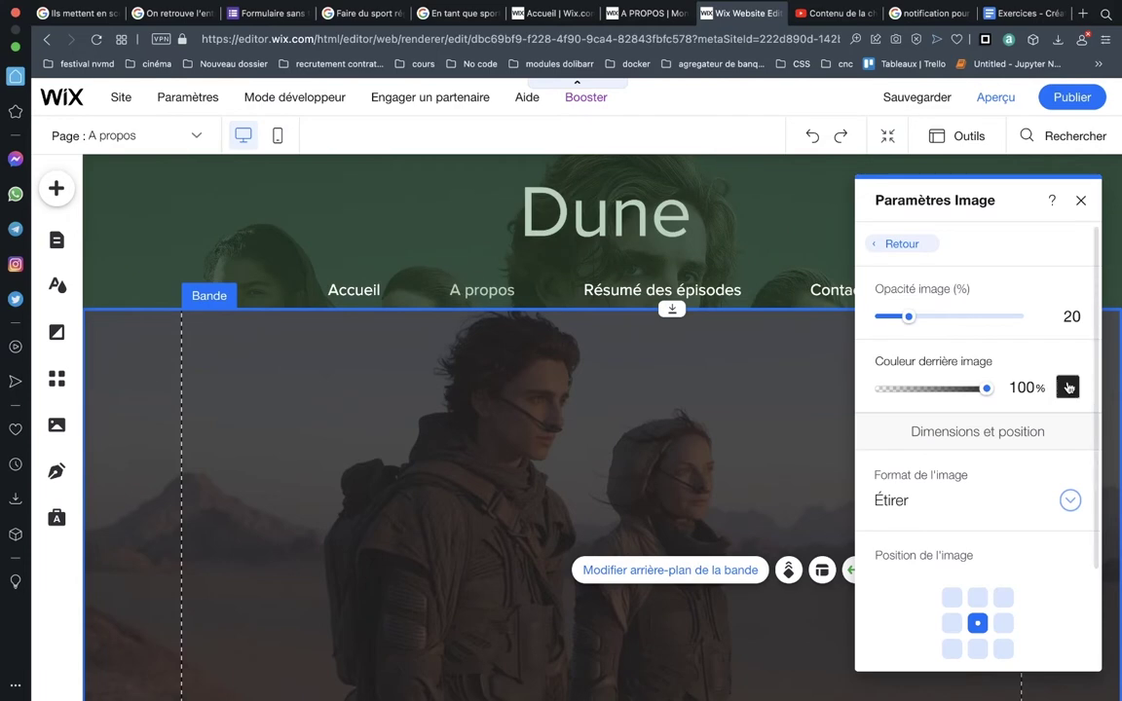
# Set the colour behind the strip image to dark brown #4F1D0E at 100%.
pyautogui.click(1068, 387)
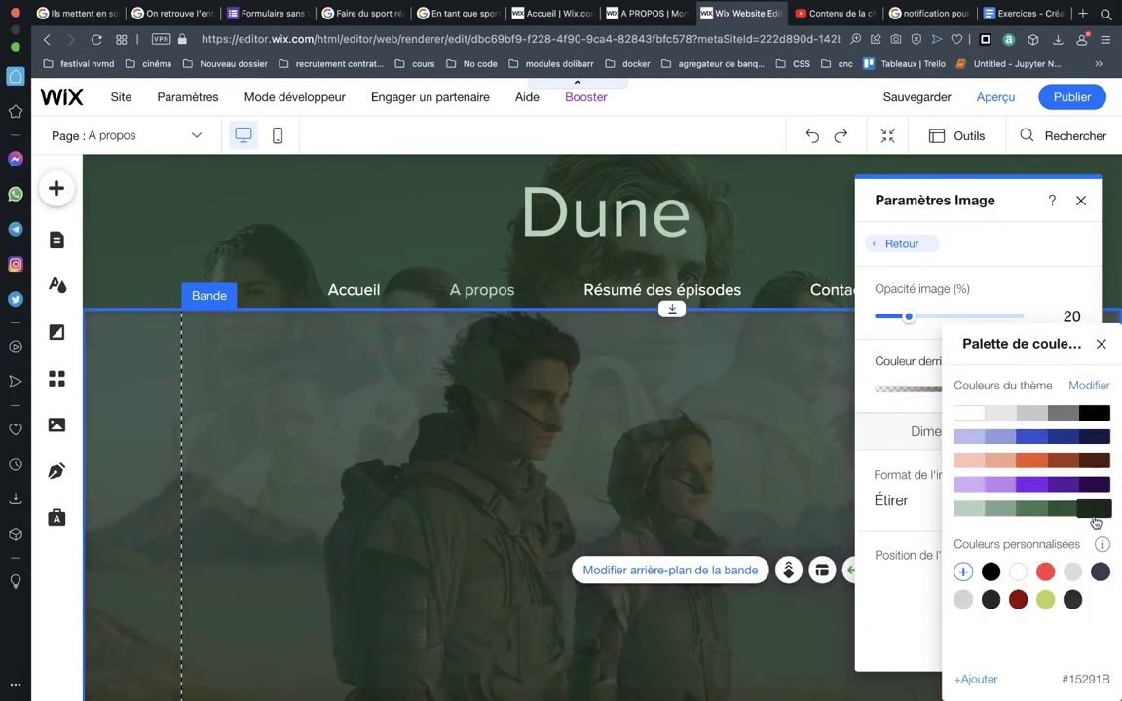
pyautogui.click(1084, 465)
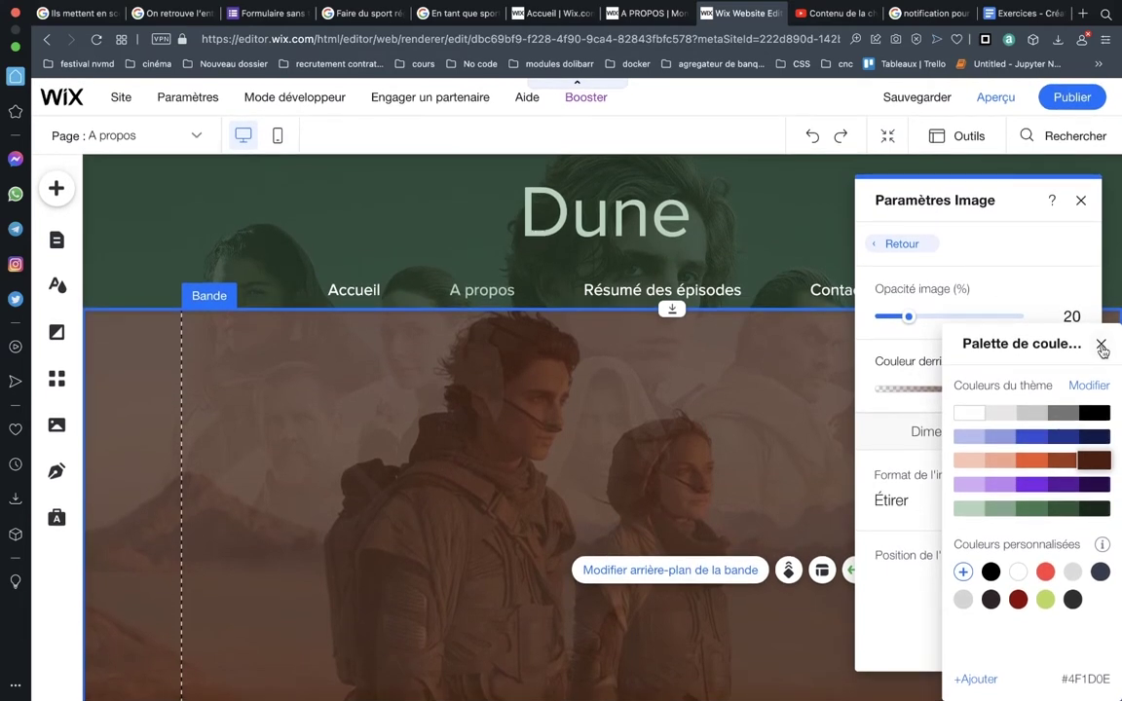
pyautogui.click(1102, 346)
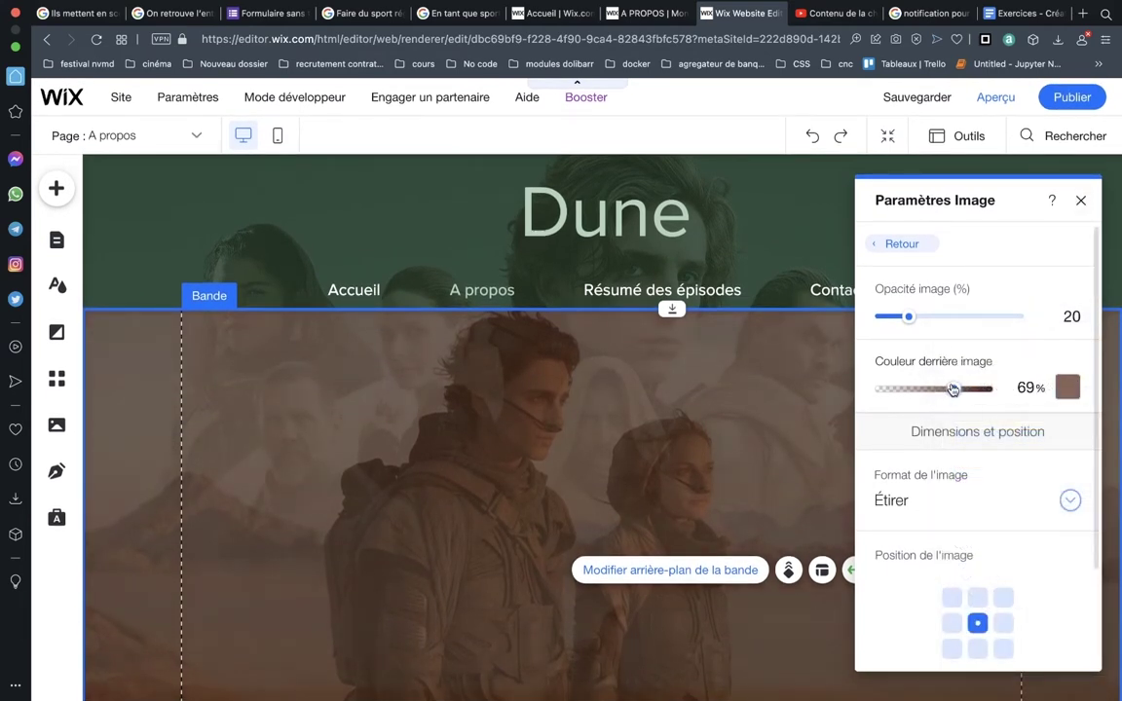
pyautogui.moveTo(952, 390); pyautogui.dragTo(974, 389)
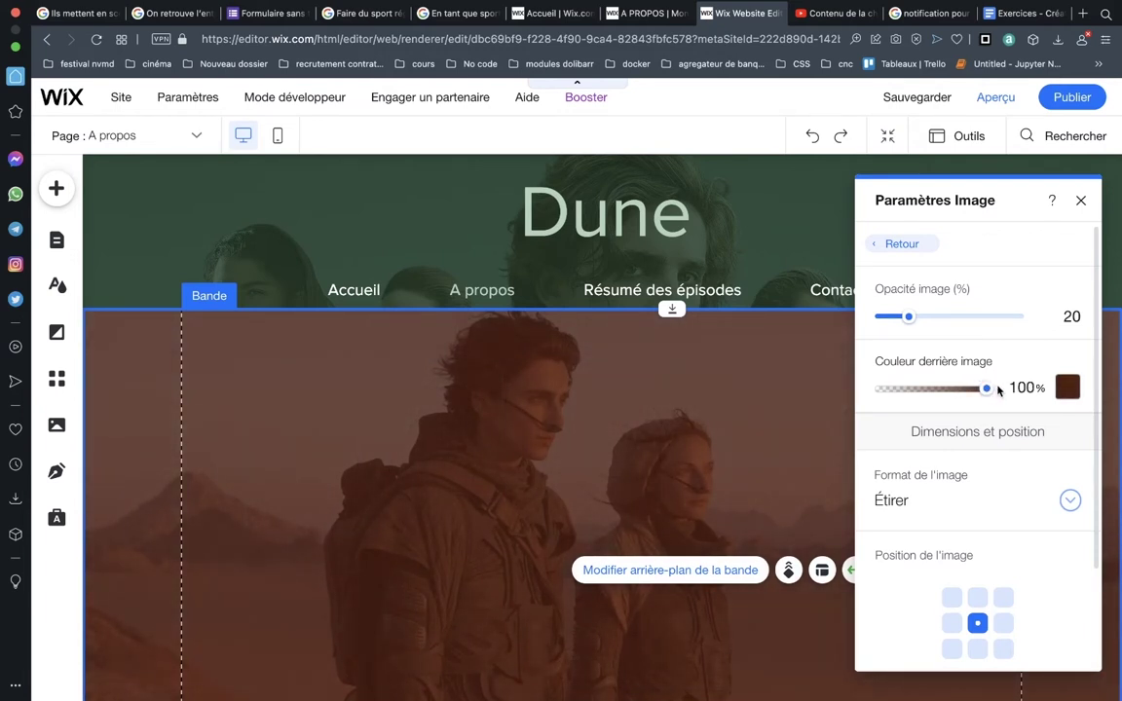
pyautogui.moveTo(907, 316); pyautogui.dragTo(897, 316)
pyautogui.click(899, 343)
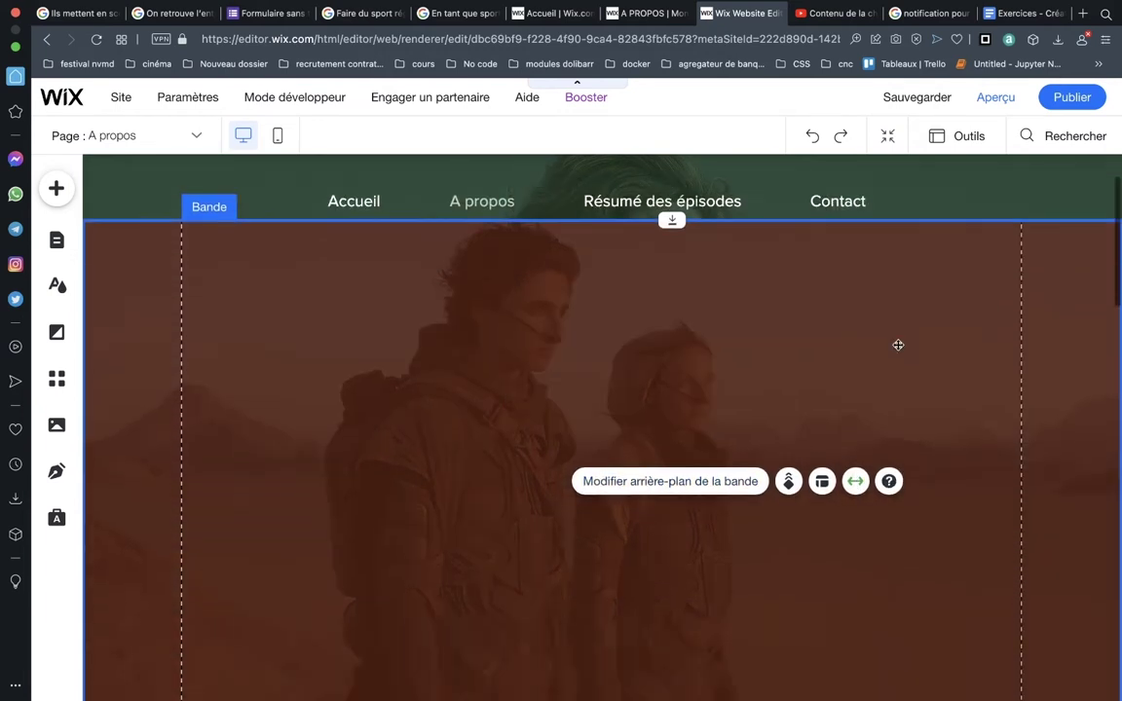
pyautogui.scroll(-5, 899, 343)
pyautogui.scroll(-5, 899, 348)
pyautogui.scroll(3, 899, 349)
pyautogui.scroll(2, 897, 347)
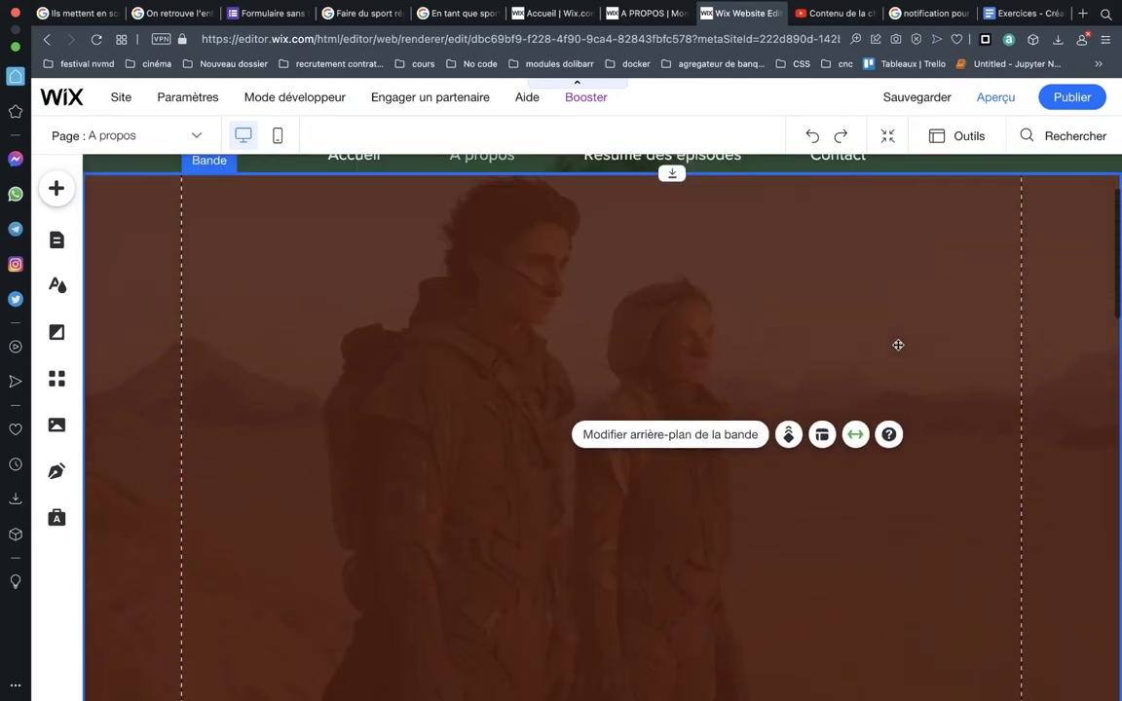
pyautogui.scroll(2, 897, 346)
pyautogui.scroll(-3, 898, 344)
pyautogui.scroll(-3, 898, 347)
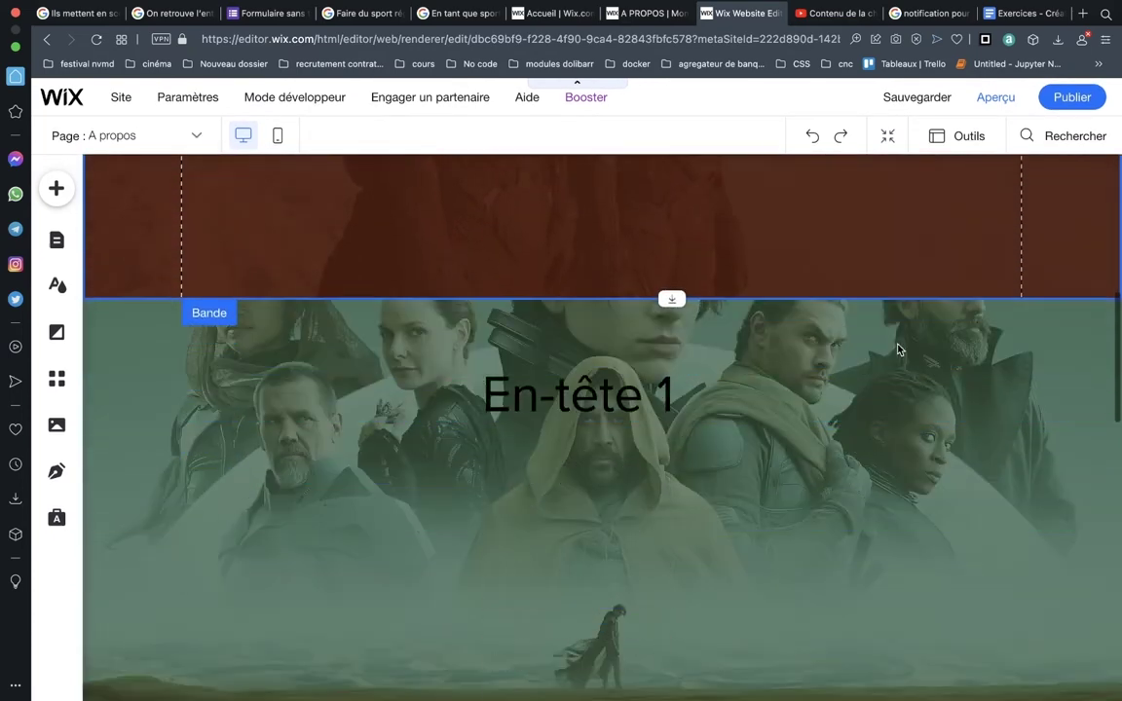
pyautogui.scroll(-2, 899, 347)
pyautogui.scroll(-3, 900, 349)
pyautogui.scroll(5, 898, 349)
pyautogui.scroll(3, 891, 344)
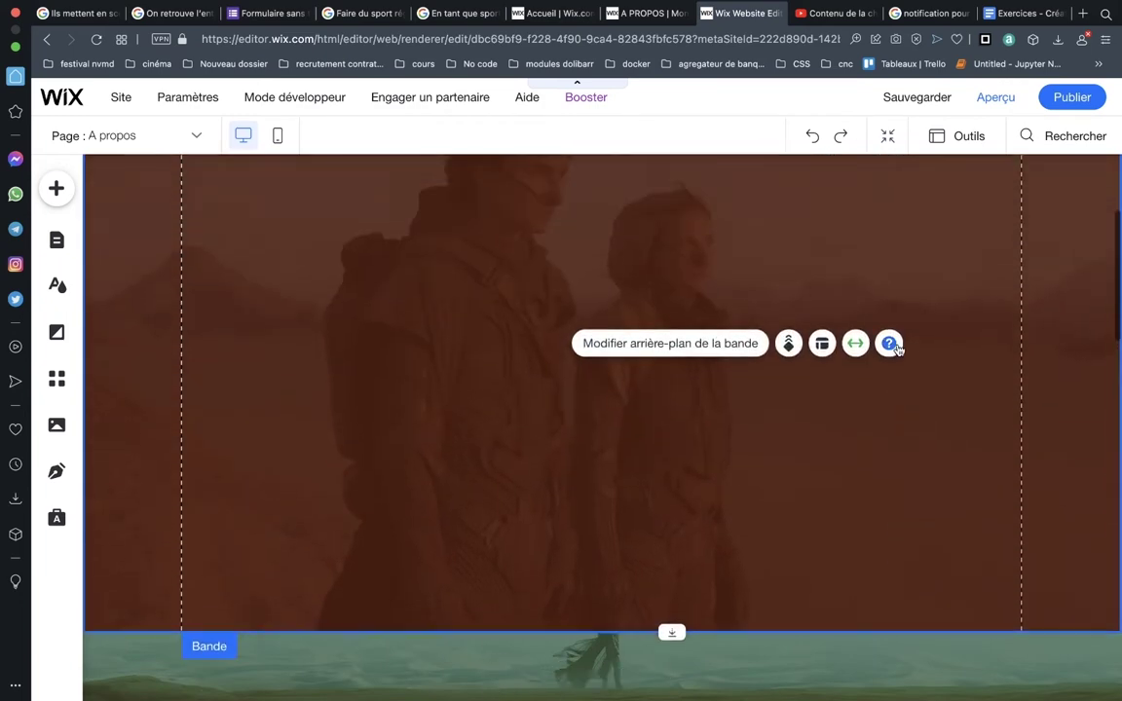
pyautogui.scroll(-2, 633, 286)
pyautogui.scroll(3, 633, 286)
pyautogui.scroll(3, 633, 286)
pyautogui.scroll(-3, 633, 287)
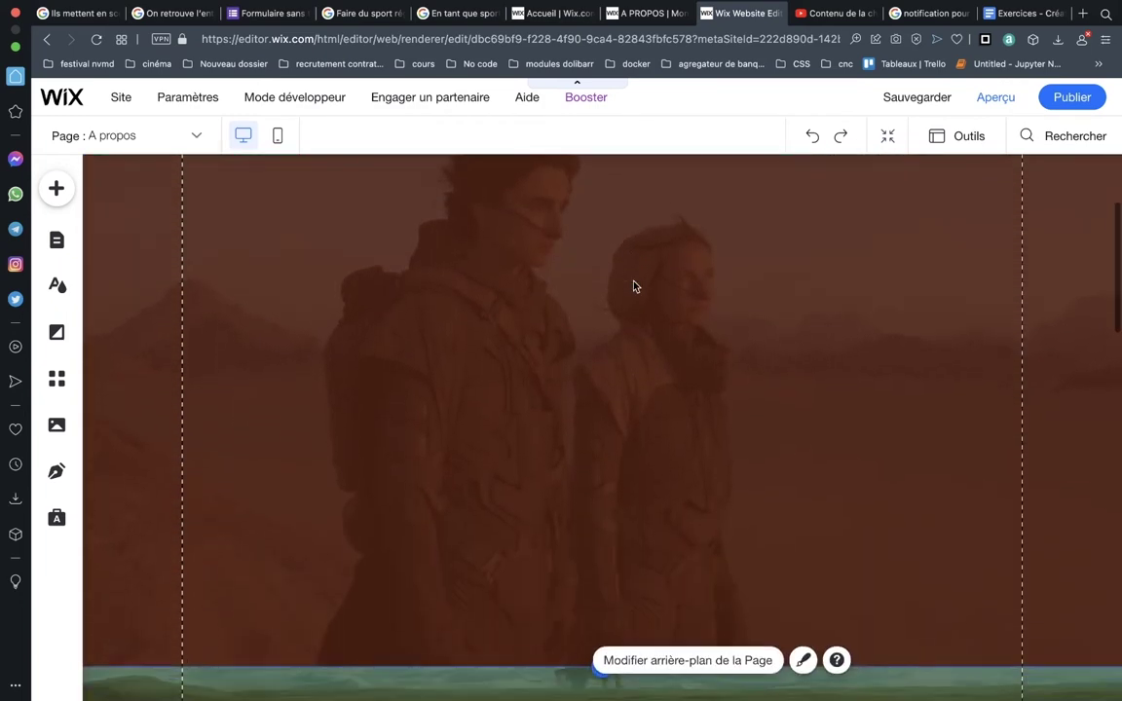
pyautogui.scroll(-1, 633, 286)
pyautogui.scroll(3, 633, 286)
pyautogui.scroll(-1, 633, 286)
pyautogui.scroll(-2, 633, 286)
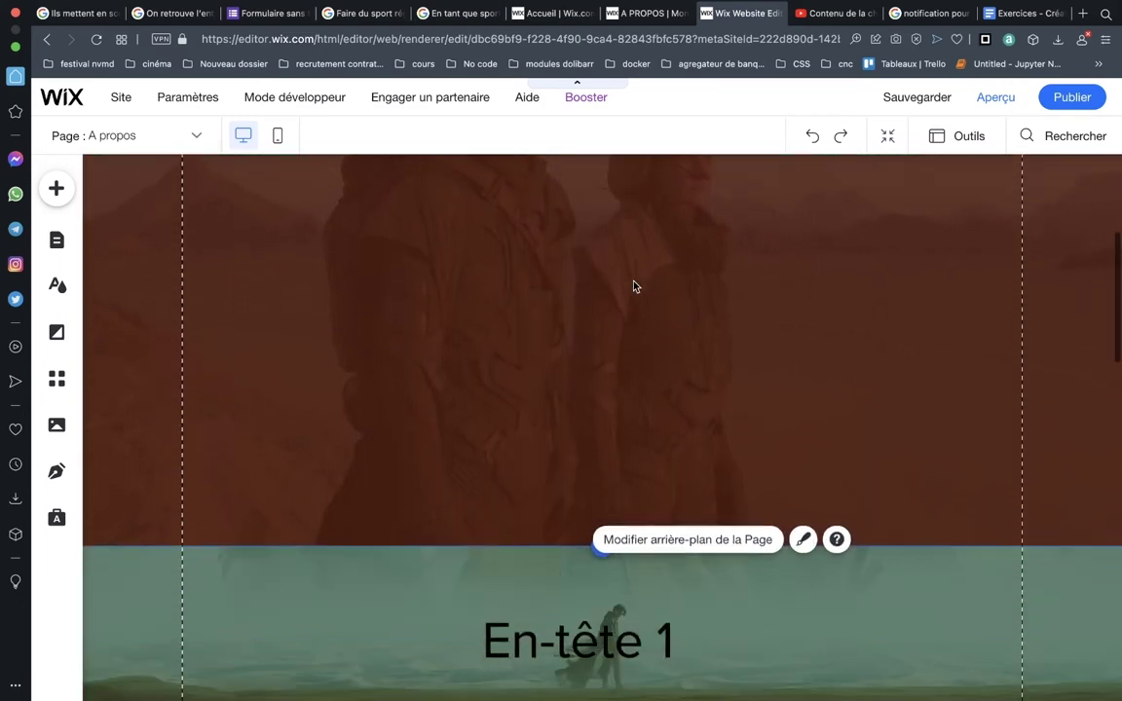
pyautogui.scroll(-1, 633, 286)
pyautogui.scroll(-3, 633, 287)
pyautogui.scroll(-2, 633, 286)
pyautogui.scroll(2, 633, 286)
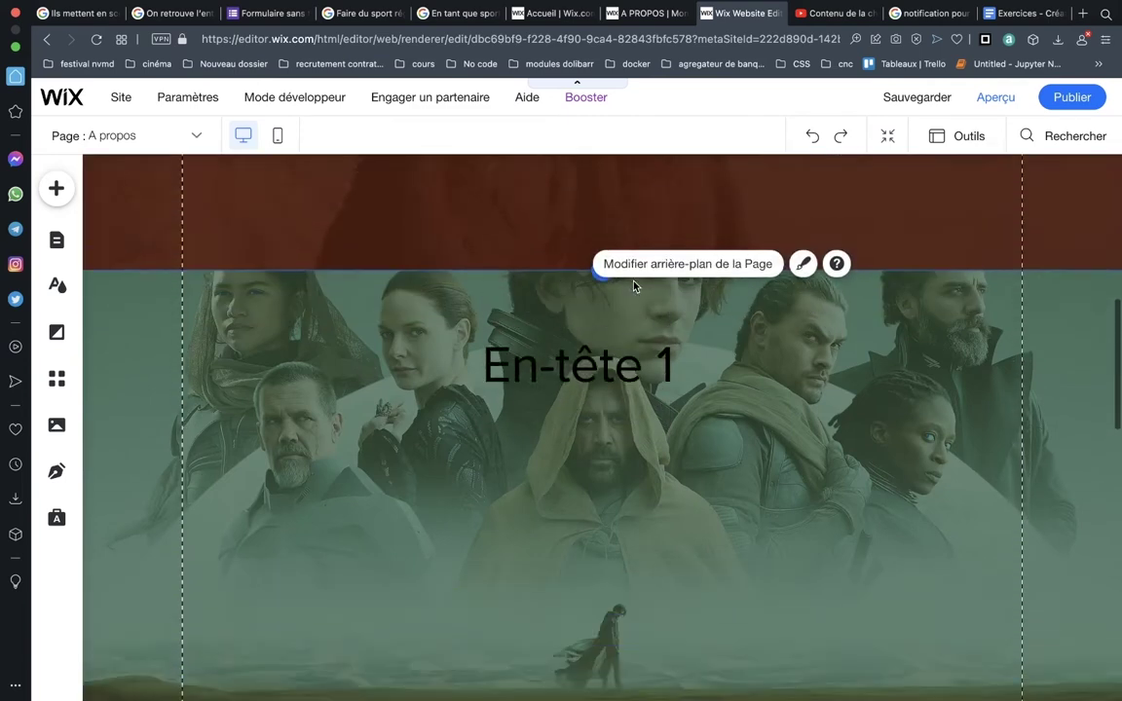
pyautogui.scroll(2, 633, 286)
pyautogui.scroll(-3, 643, 263)
pyautogui.moveTo(771, 453)
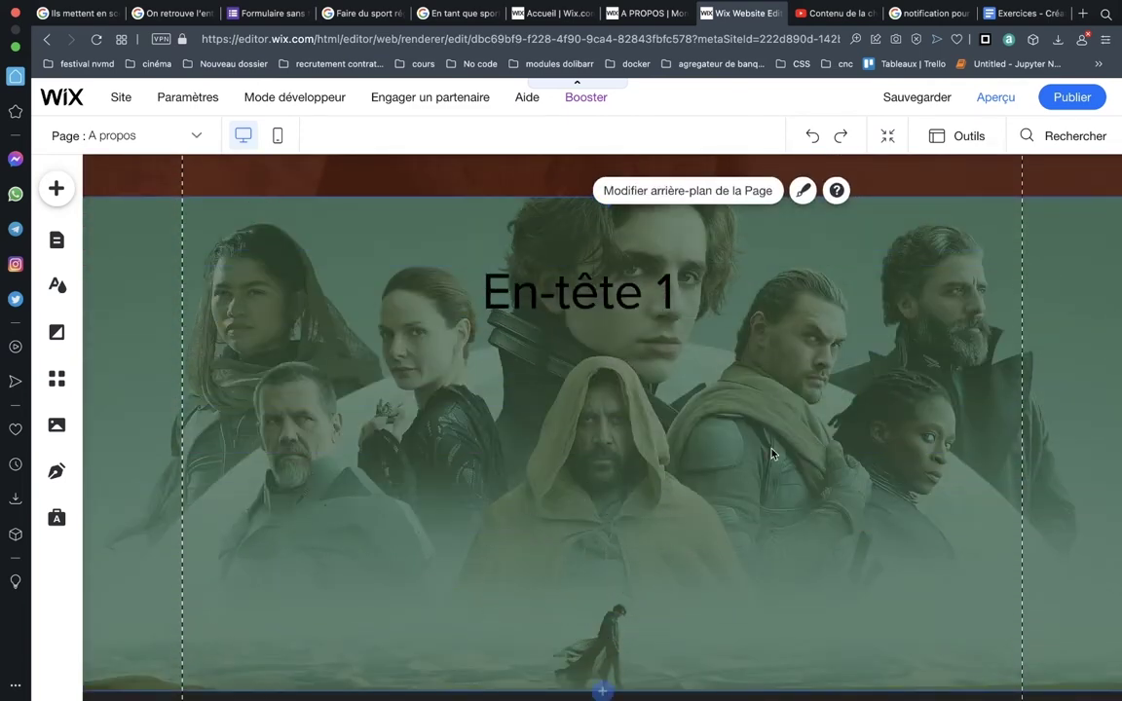
pyautogui.scroll(2, 623, 355)
pyautogui.scroll(3, 629, 366)
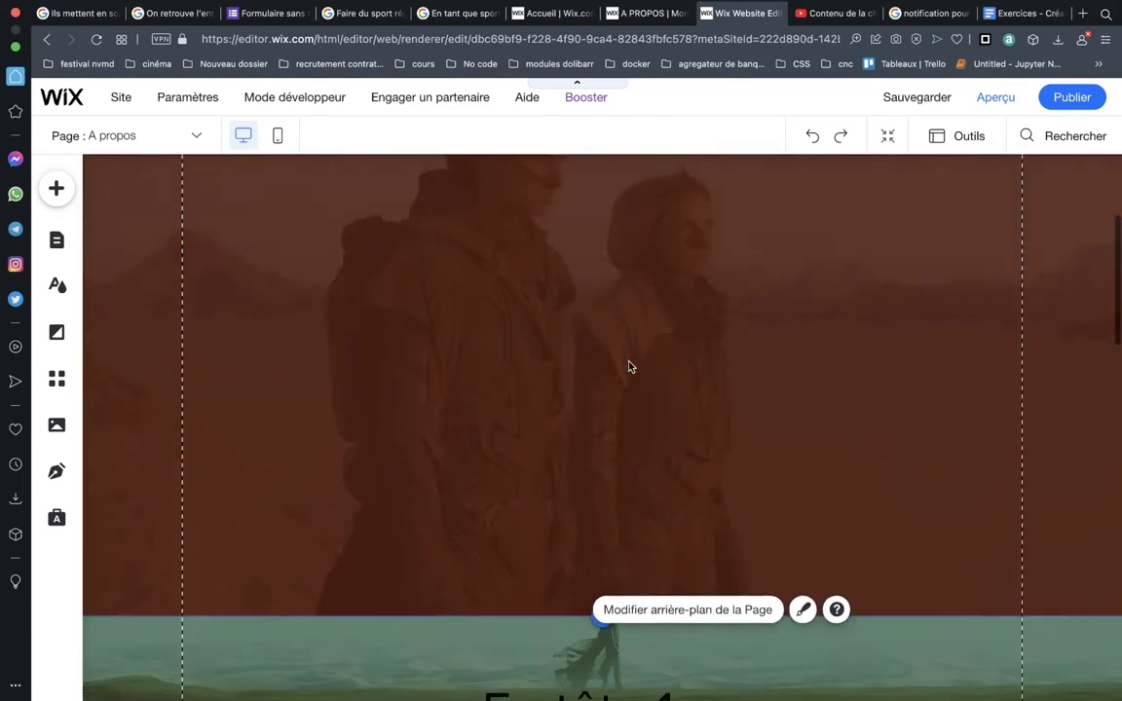
pyautogui.scroll(-6, 629, 366)
pyautogui.scroll(3, 629, 366)
pyautogui.scroll(3, 629, 366)
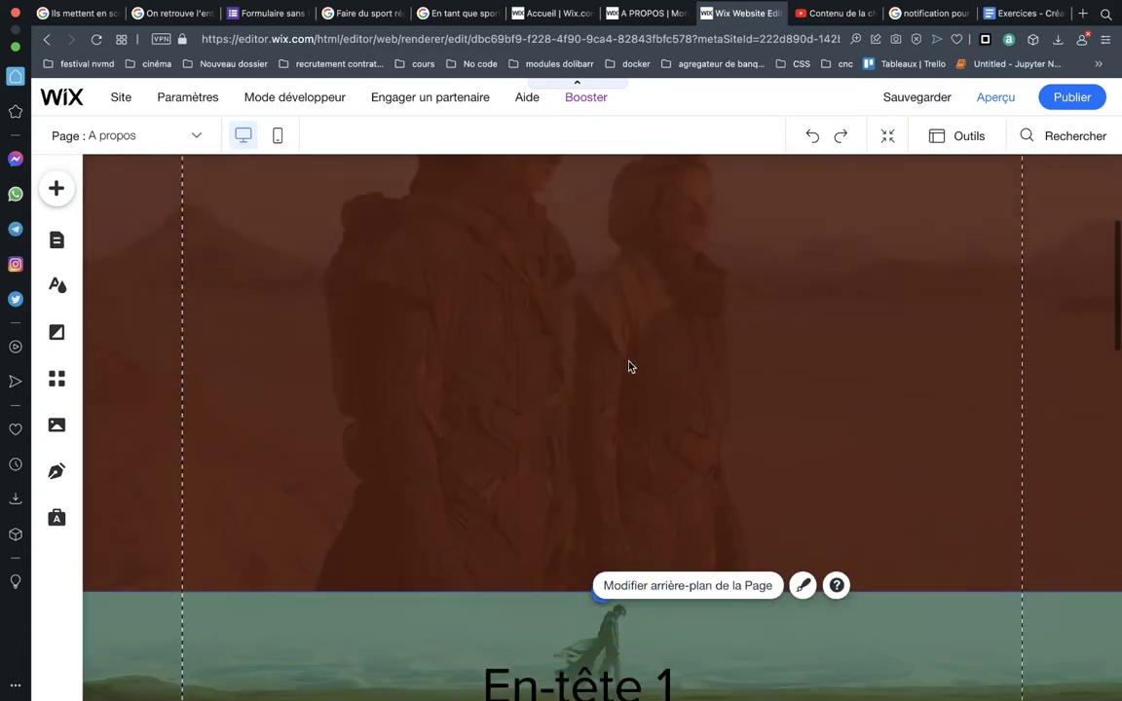
pyautogui.scroll(-5, 629, 367)
pyautogui.scroll(3, 629, 367)
pyautogui.scroll(-3, 629, 367)
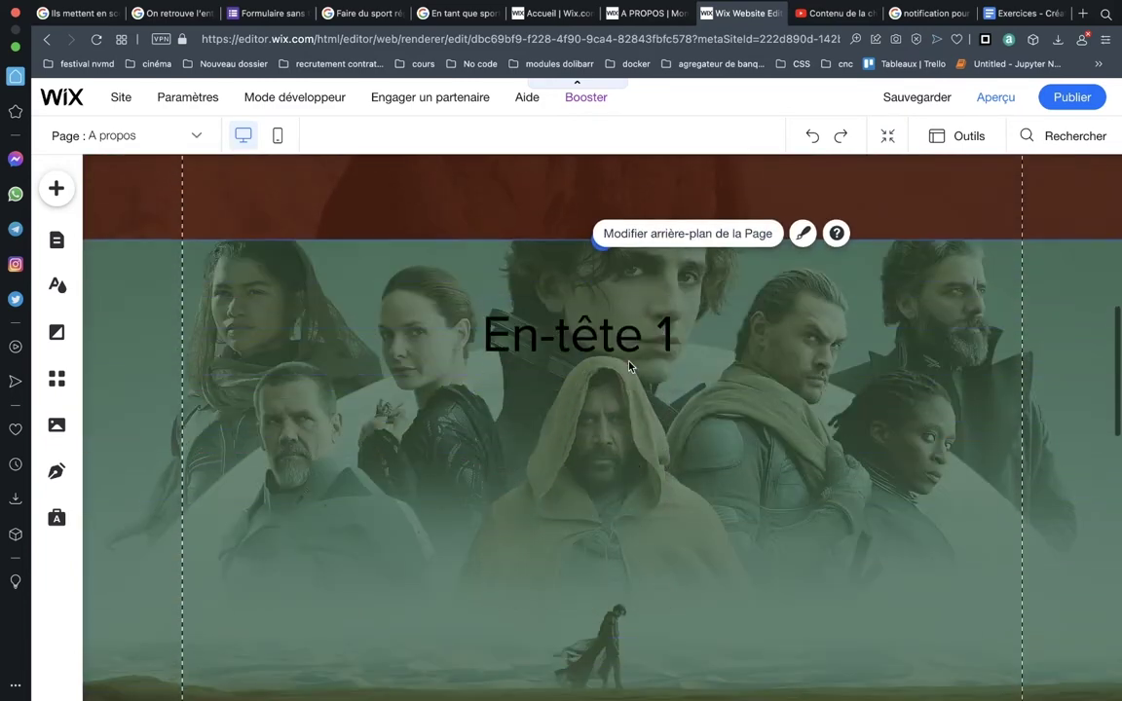
pyautogui.scroll(1, 629, 366)
pyautogui.scroll(-2, 629, 366)
pyautogui.scroll(-2, 629, 366)
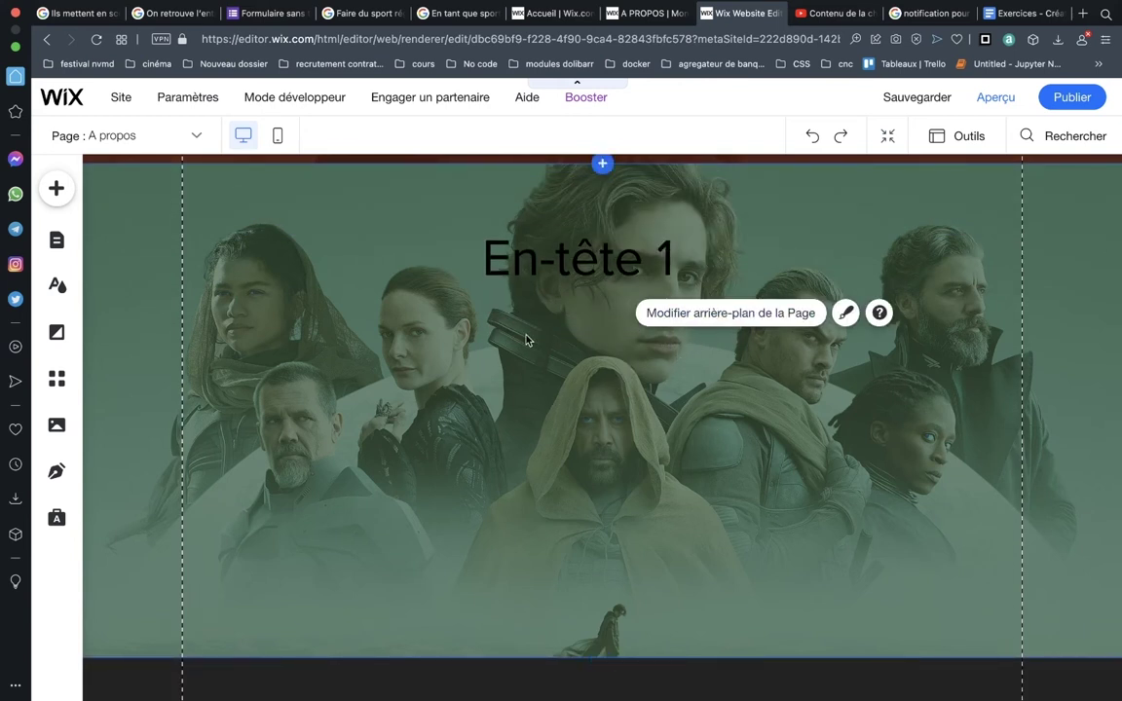
pyautogui.scroll(4, 526, 339)
pyautogui.scroll(-1, 526, 338)
pyautogui.scroll(1, 530, 333)
pyautogui.scroll(1, 486, 311)
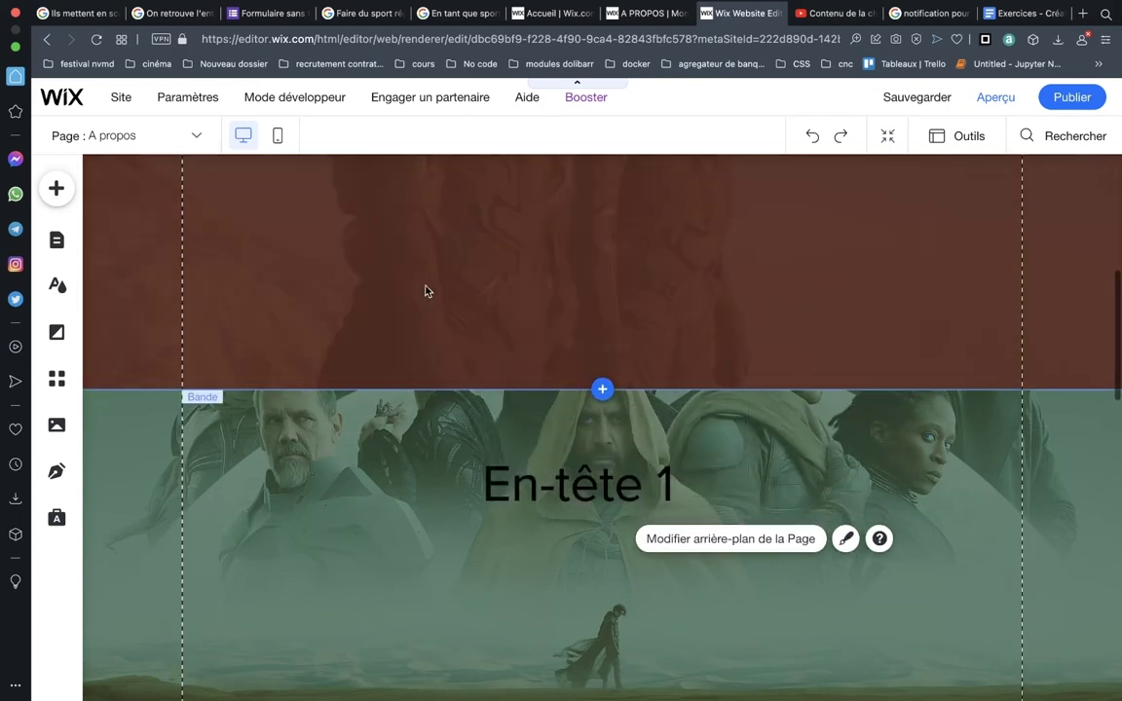
pyautogui.scroll(-4, 536, 541)
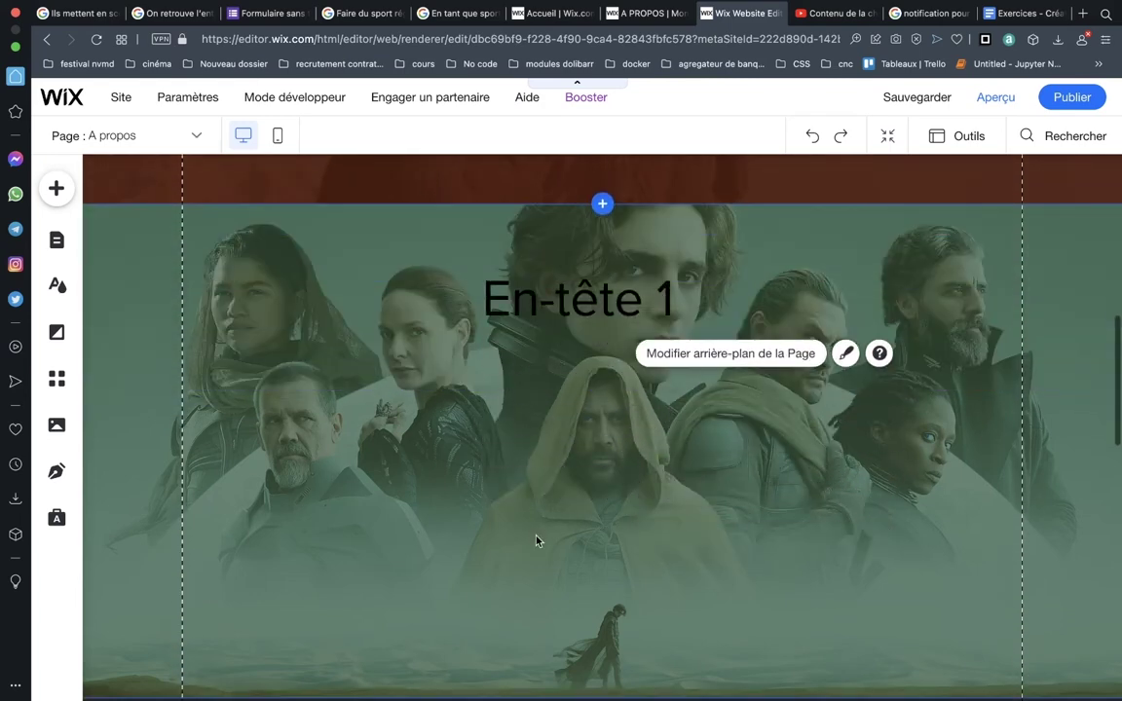
# Switch the page background image's scroll effect to Parallax and close the background settings.
pyautogui.click(748, 352)
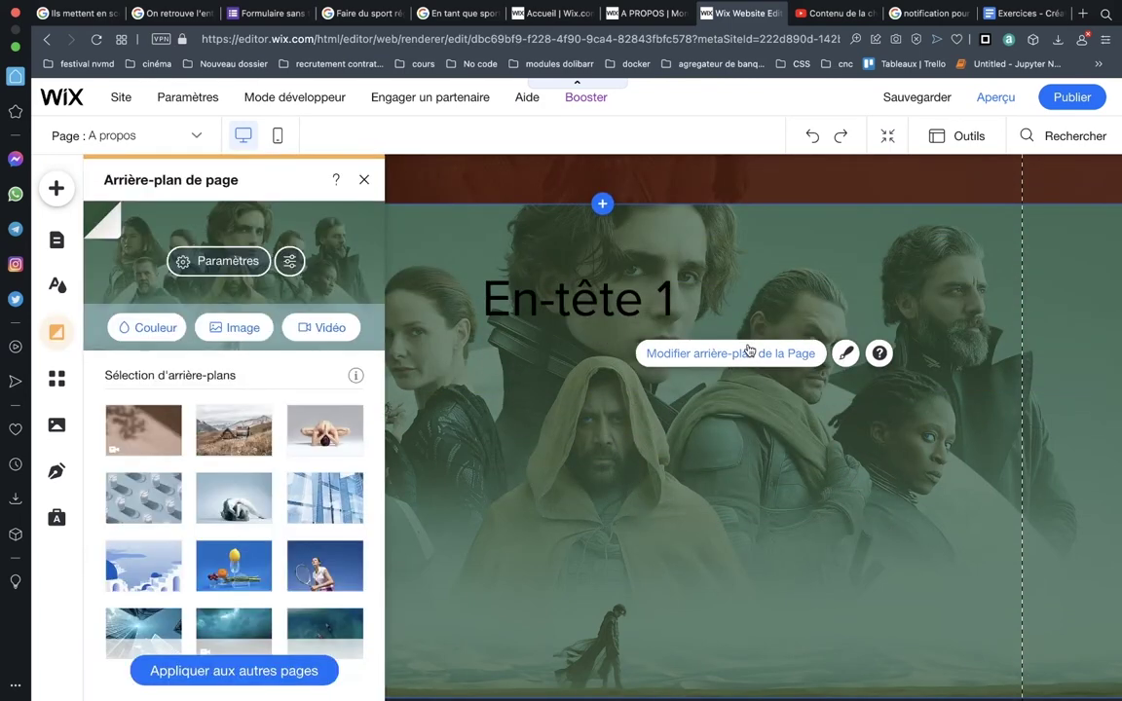
pyautogui.click(217, 258)
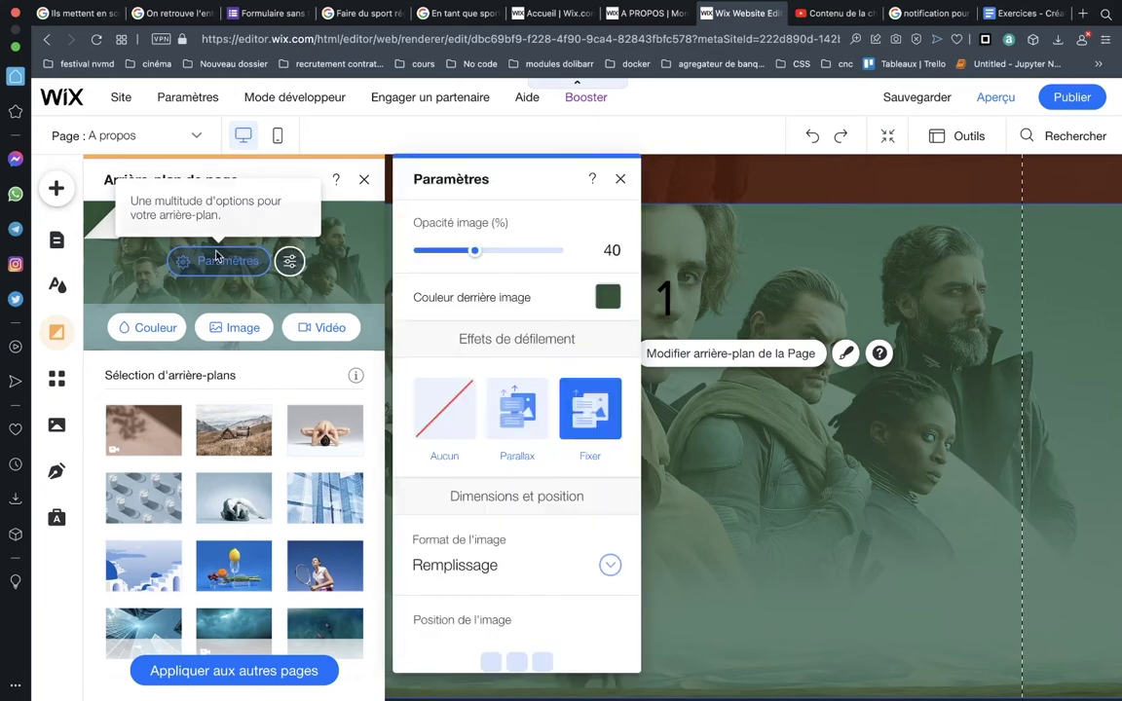
pyautogui.click(526, 405)
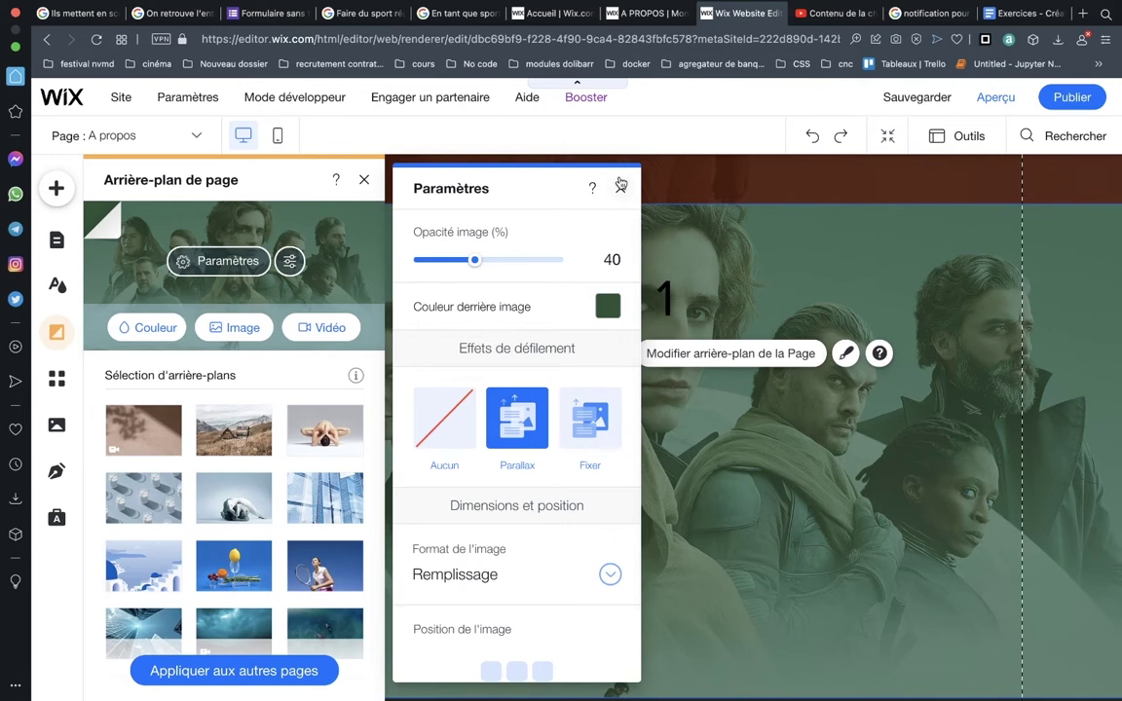
pyautogui.click(620, 185)
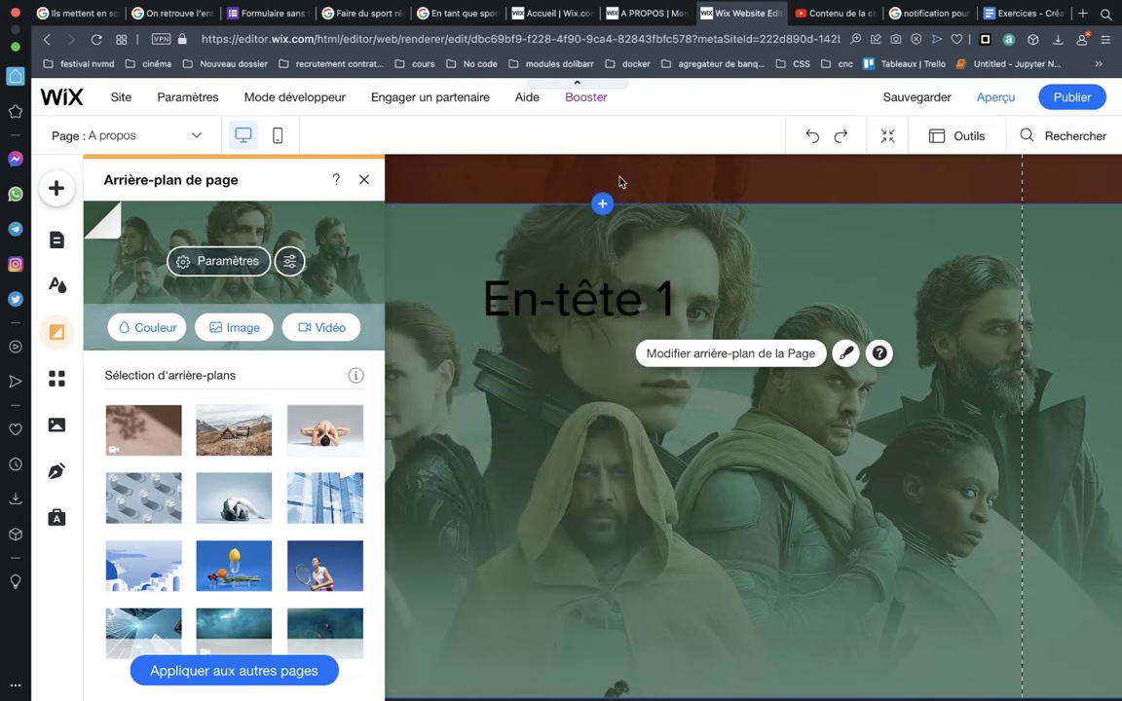
pyautogui.click(363, 180)
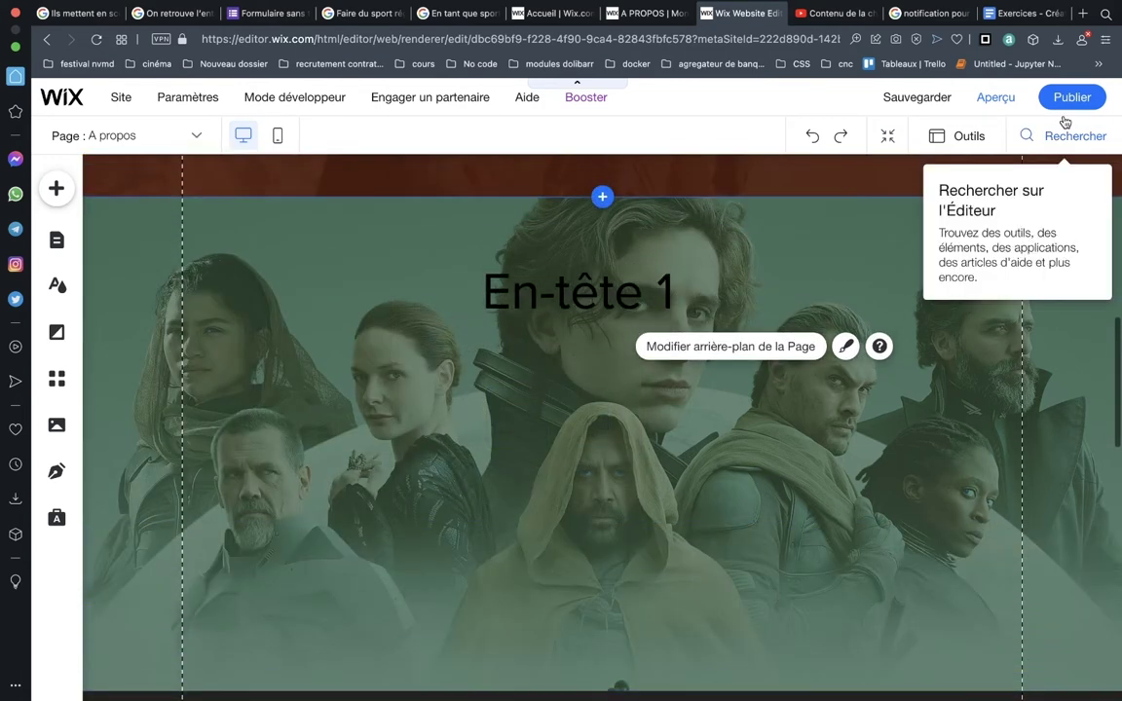
# Preview the A propos page and scroll through it to check the header image and red band.
pyautogui.click(1007, 114)
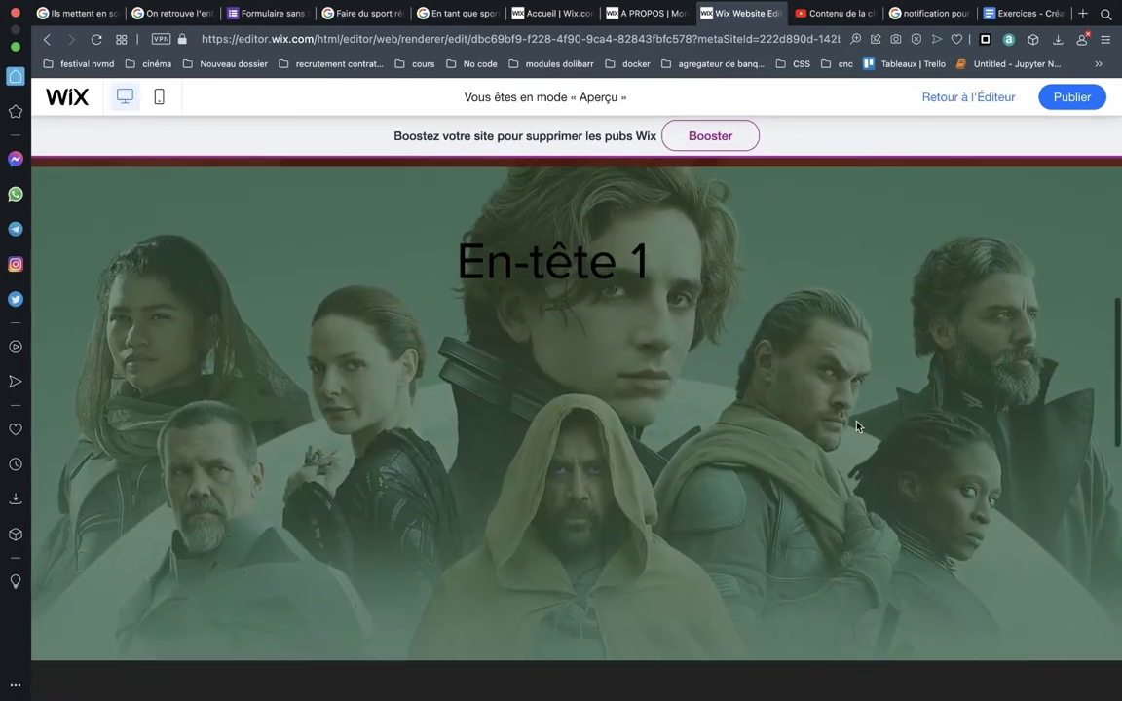
pyautogui.scroll(-3, 857, 424)
pyautogui.scroll(3, 856, 425)
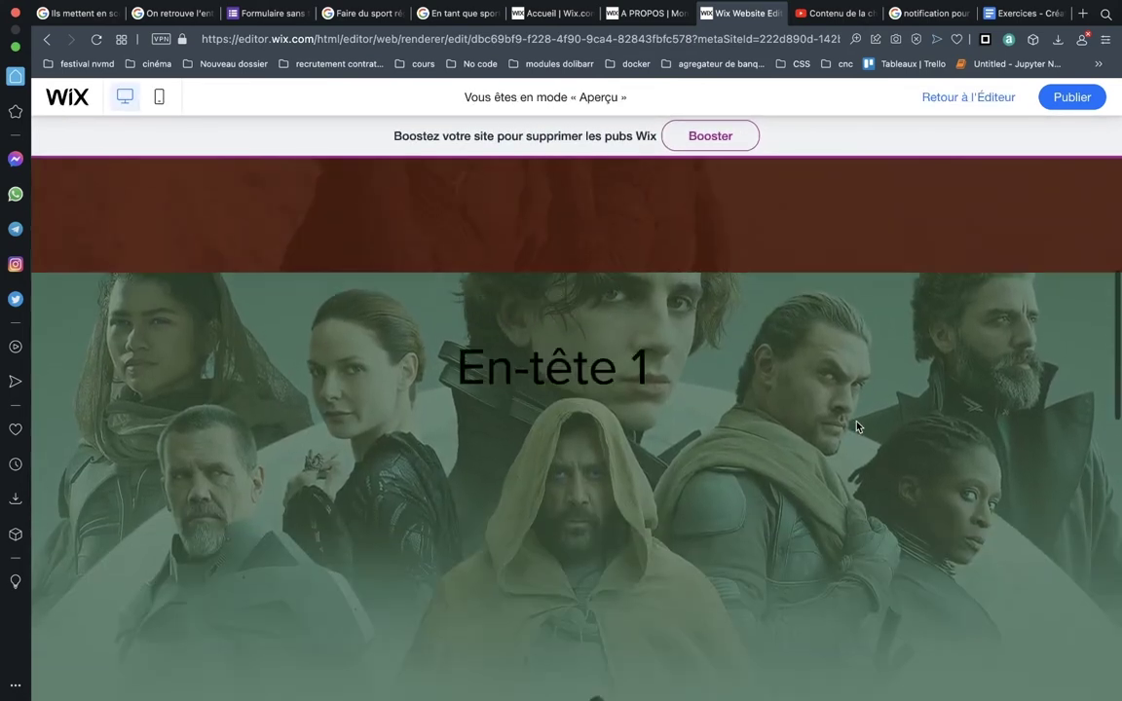
pyautogui.scroll(2, 857, 426)
pyautogui.scroll(-5, 857, 425)
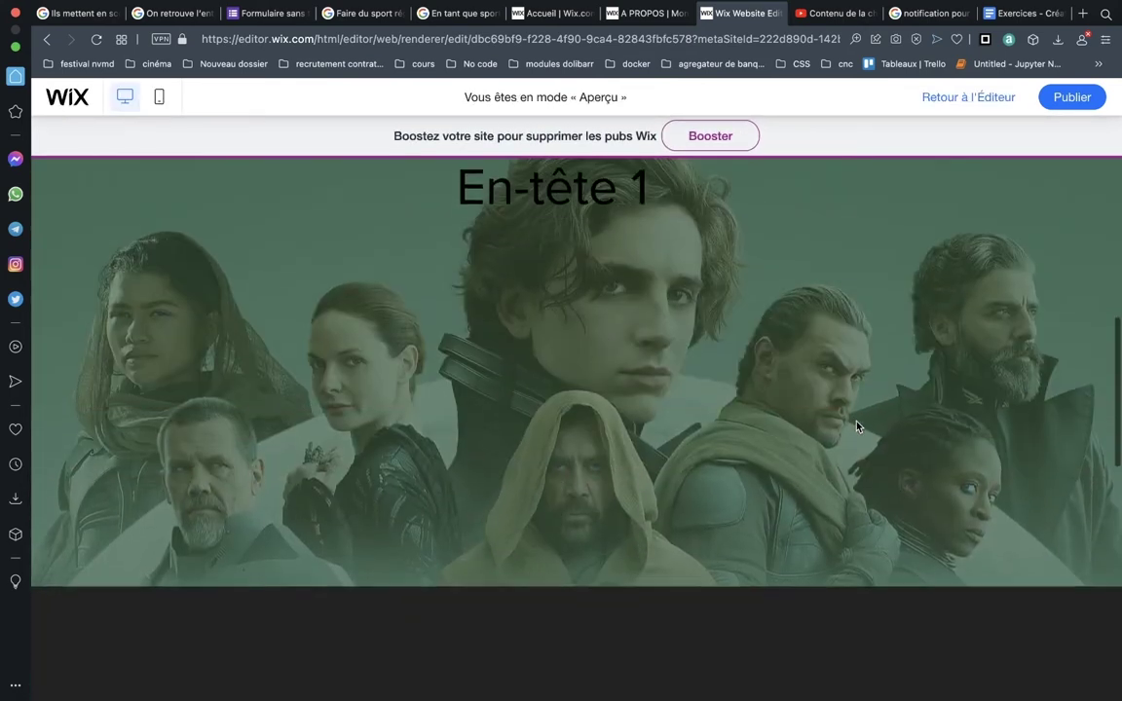
pyautogui.scroll(4, 857, 426)
pyautogui.scroll(-3, 857, 426)
pyautogui.scroll(-1, 608, 405)
pyautogui.scroll(3, 607, 407)
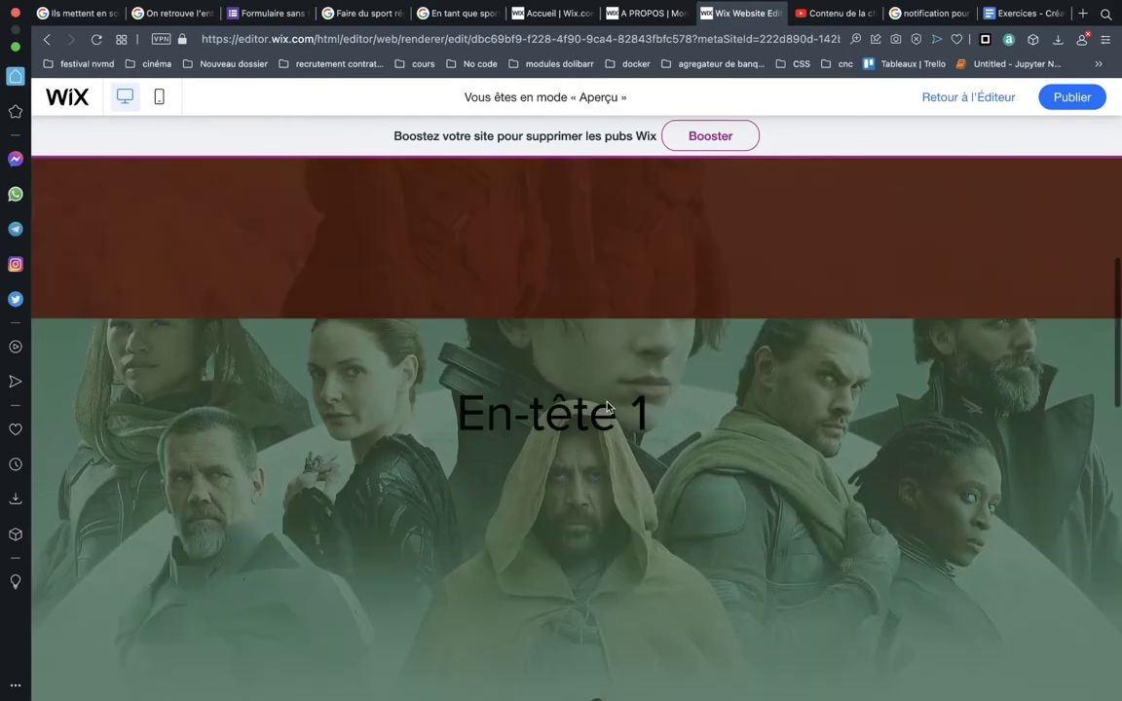
pyautogui.scroll(2, 606, 407)
pyautogui.scroll(-3, 607, 407)
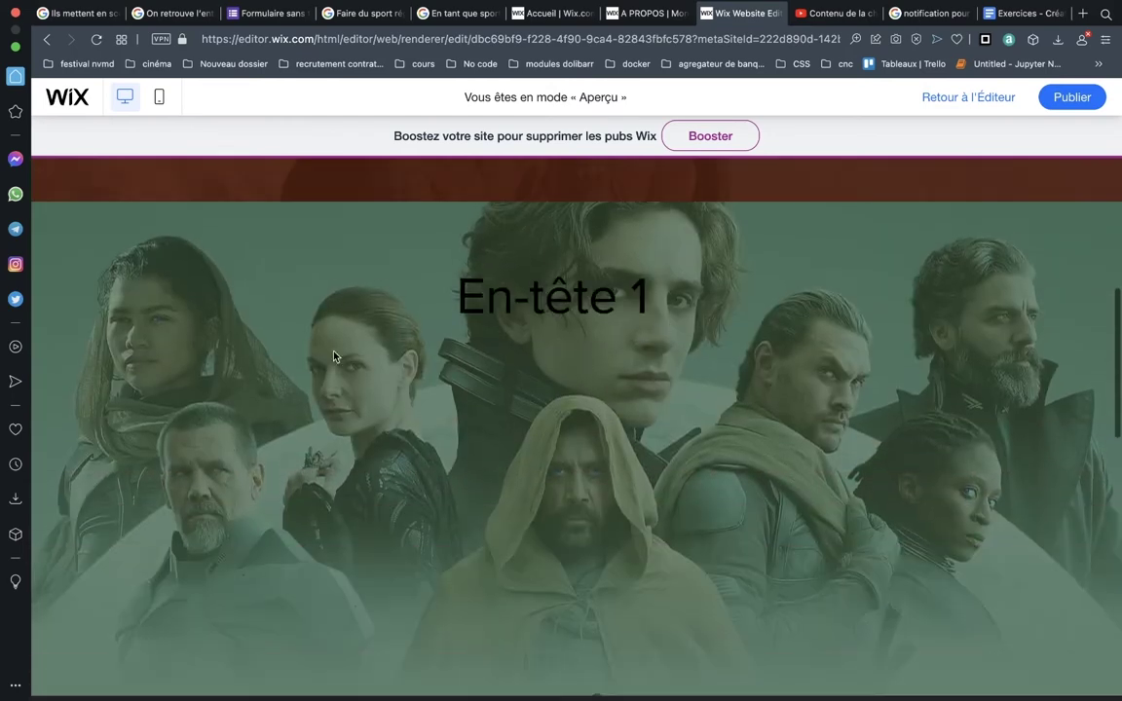
pyautogui.scroll(1, 567, 378)
pyautogui.scroll(1, 567, 378)
pyautogui.scroll(2, 566, 378)
pyautogui.scroll(-3, 566, 378)
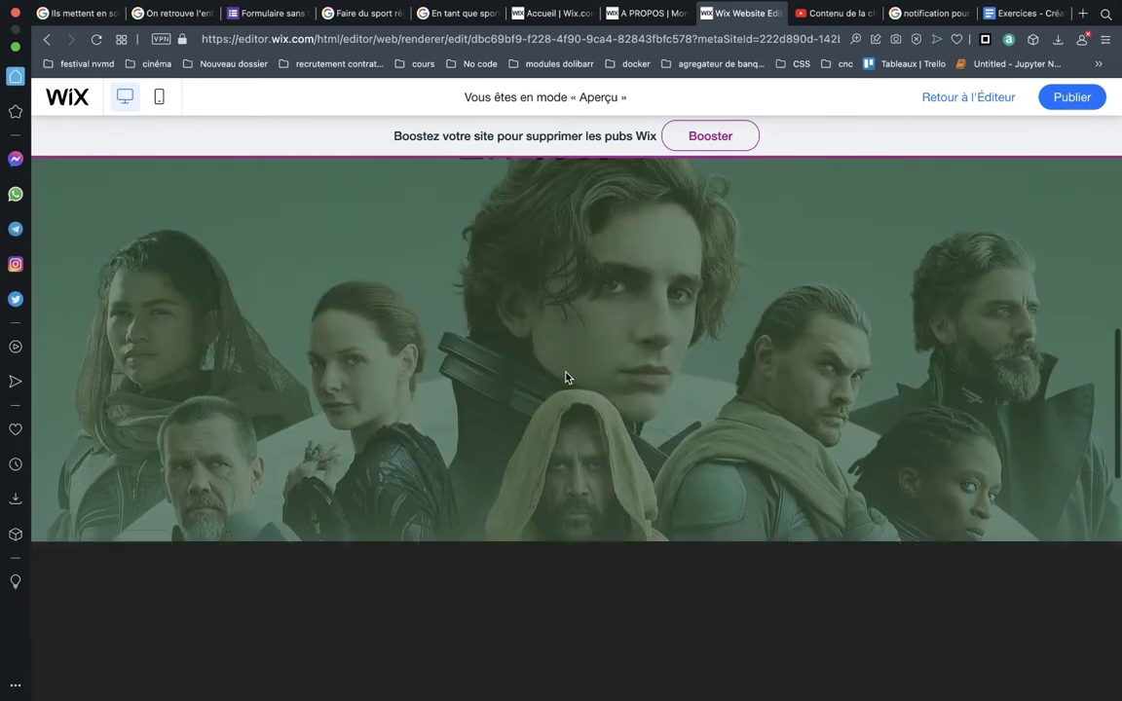
pyautogui.scroll(2, 567, 378)
pyautogui.scroll(2, 567, 377)
pyautogui.scroll(3, 567, 378)
pyautogui.scroll(-4, 567, 378)
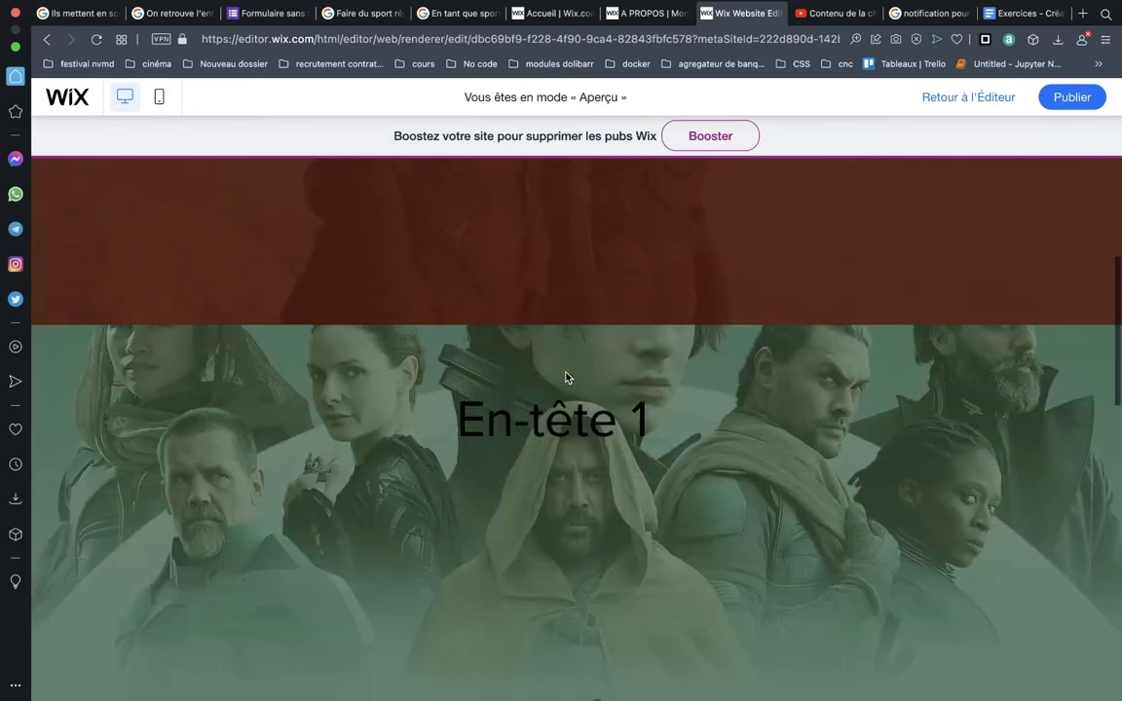
pyautogui.scroll(-1, 567, 378)
pyautogui.scroll(3, 567, 378)
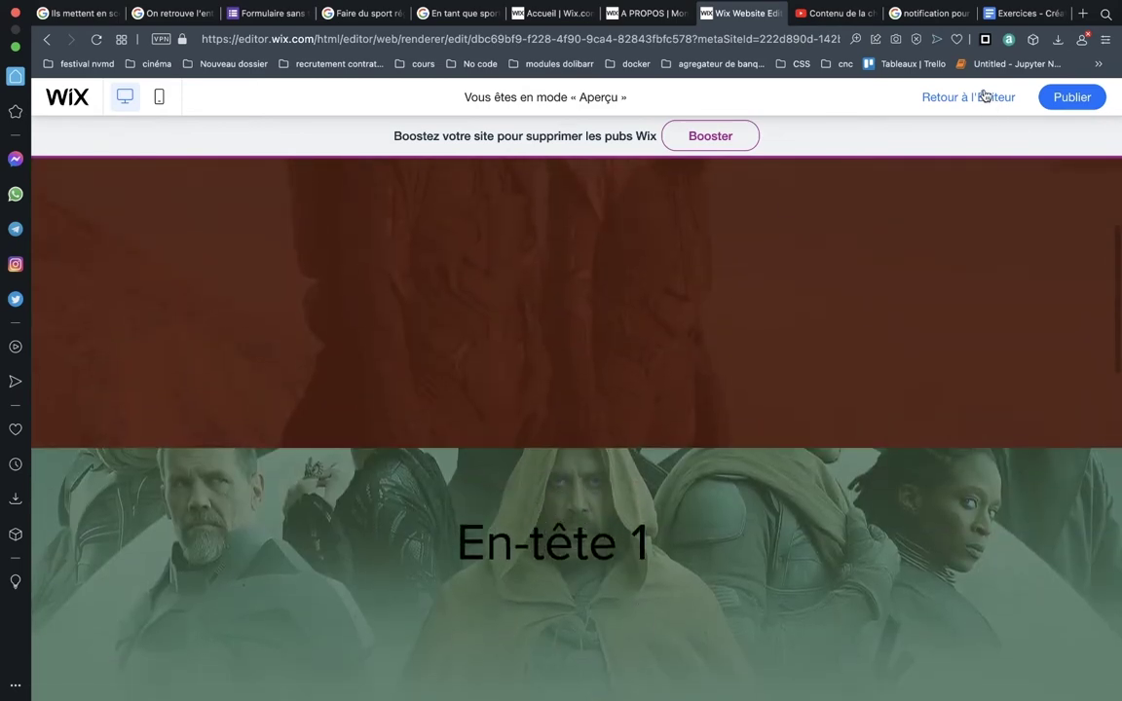
# Back in the editor, set image épisode.jpg from the site files as the dark strip's background.
pyautogui.click(984, 96)
pyautogui.scroll(-2, 911, 321)
pyautogui.scroll(-3, 910, 321)
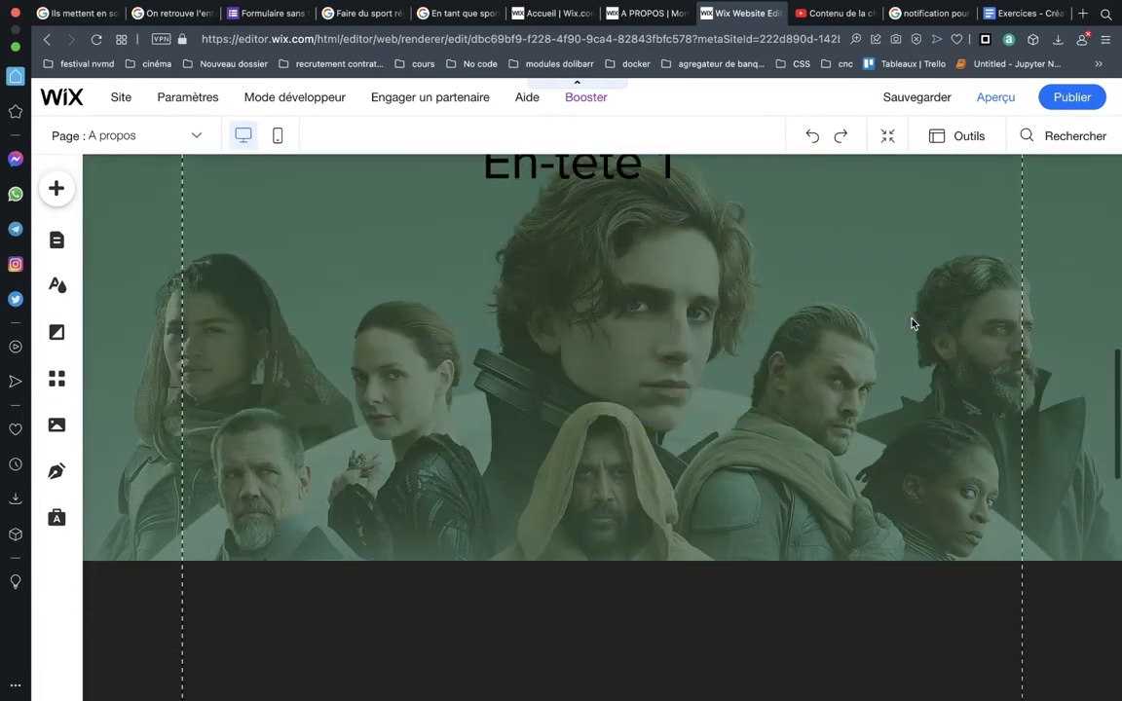
pyautogui.scroll(-3, 912, 323)
pyautogui.scroll(1, 912, 324)
pyautogui.scroll(-2, 913, 323)
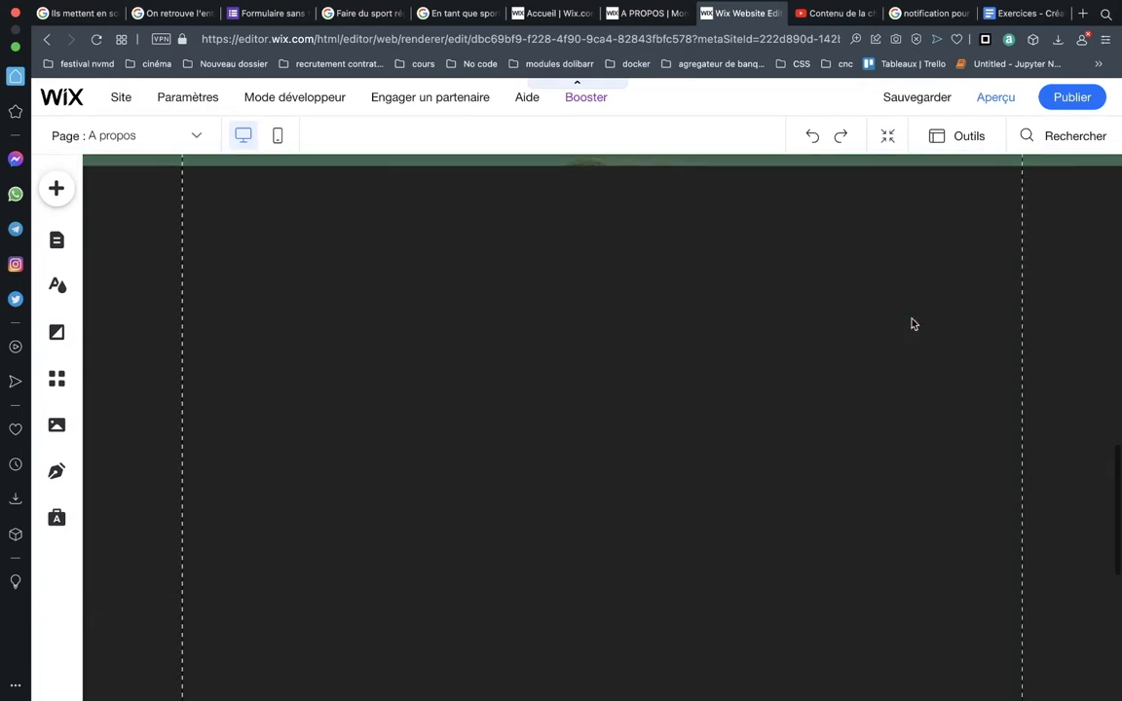
pyautogui.click(913, 323)
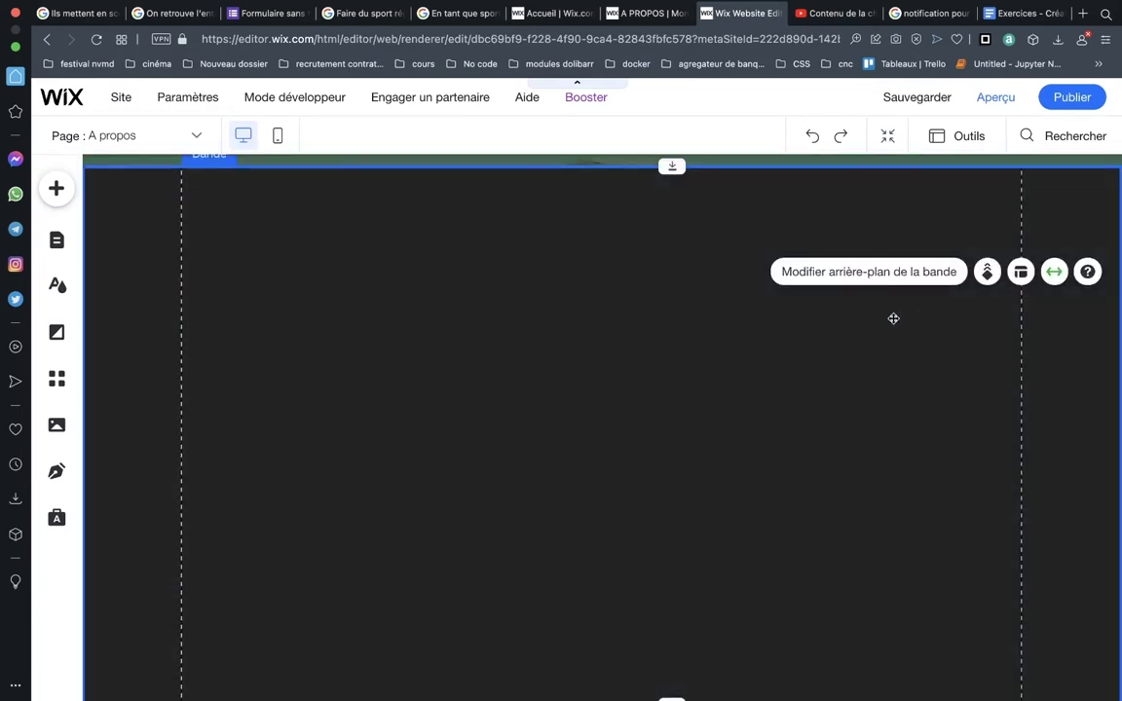
pyautogui.click(823, 272)
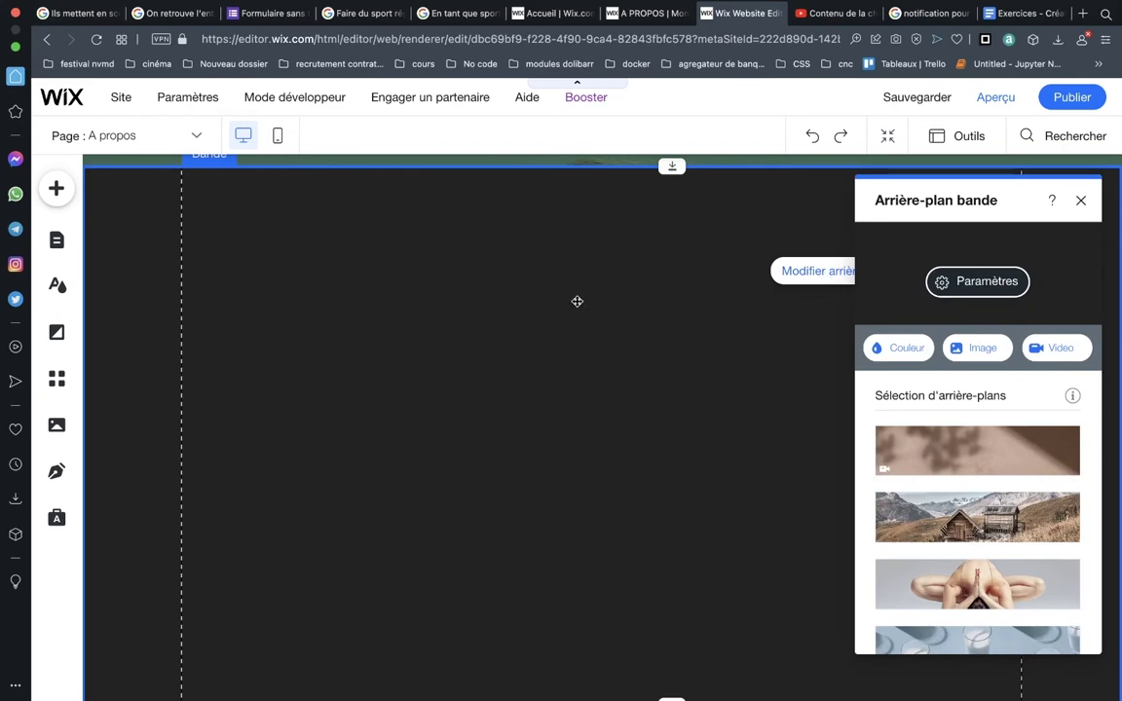
pyautogui.click(979, 352)
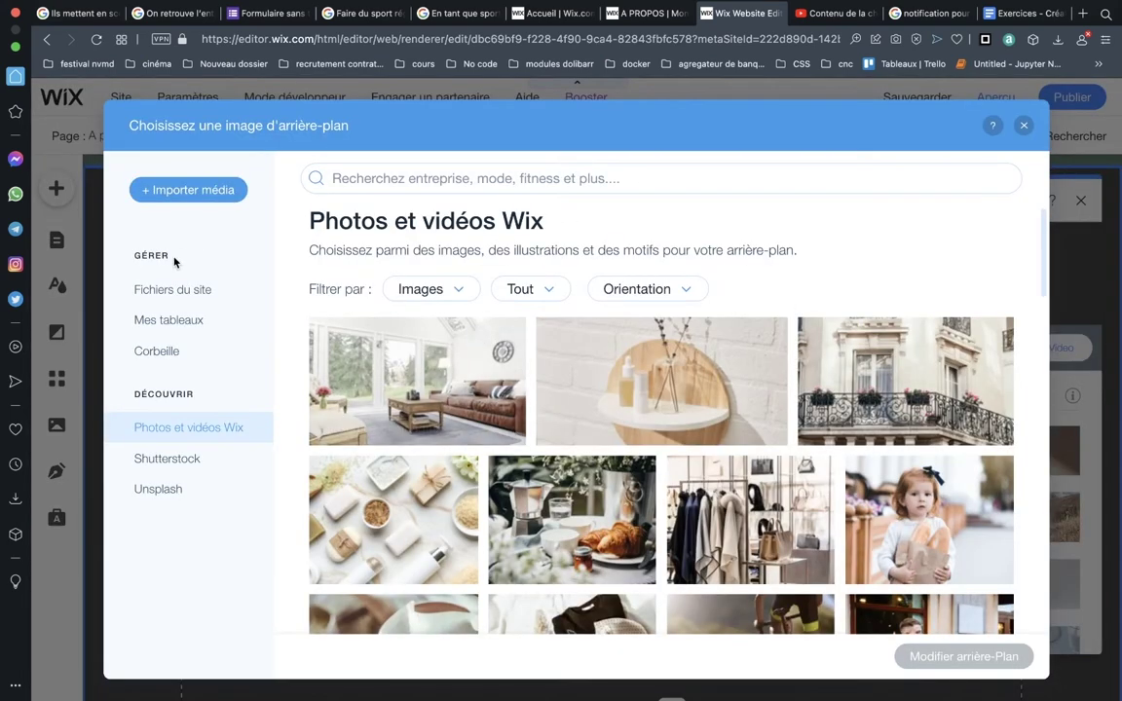
pyautogui.click(157, 293)
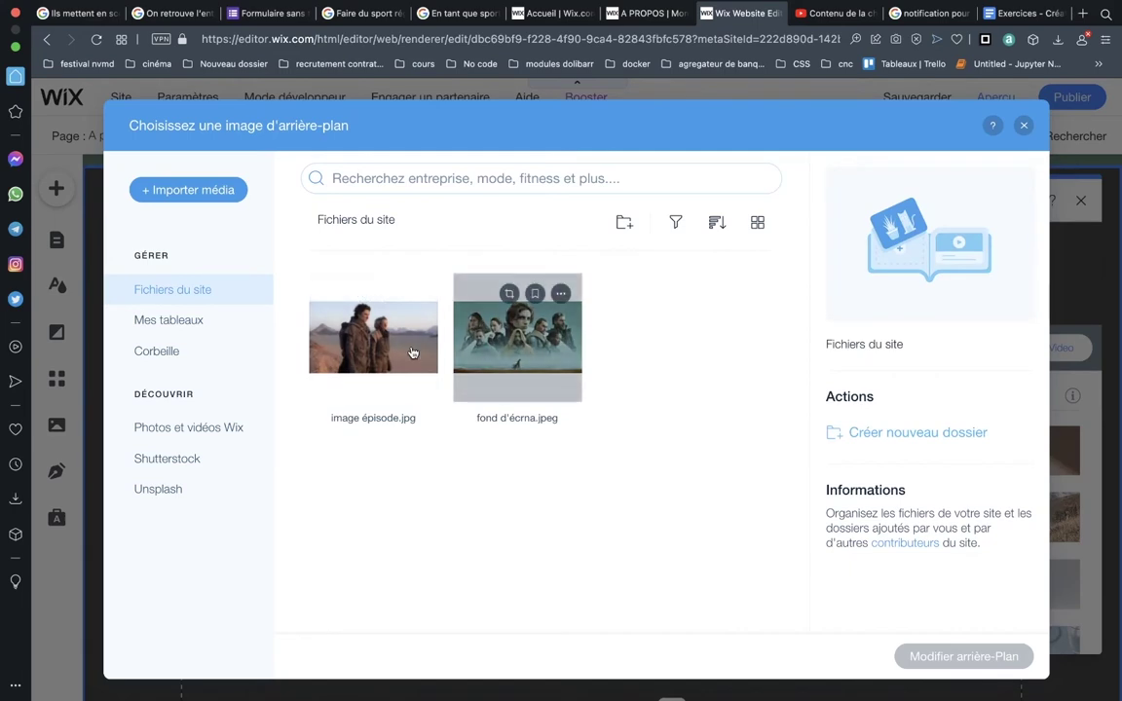
pyautogui.click(412, 352)
pyautogui.click(926, 656)
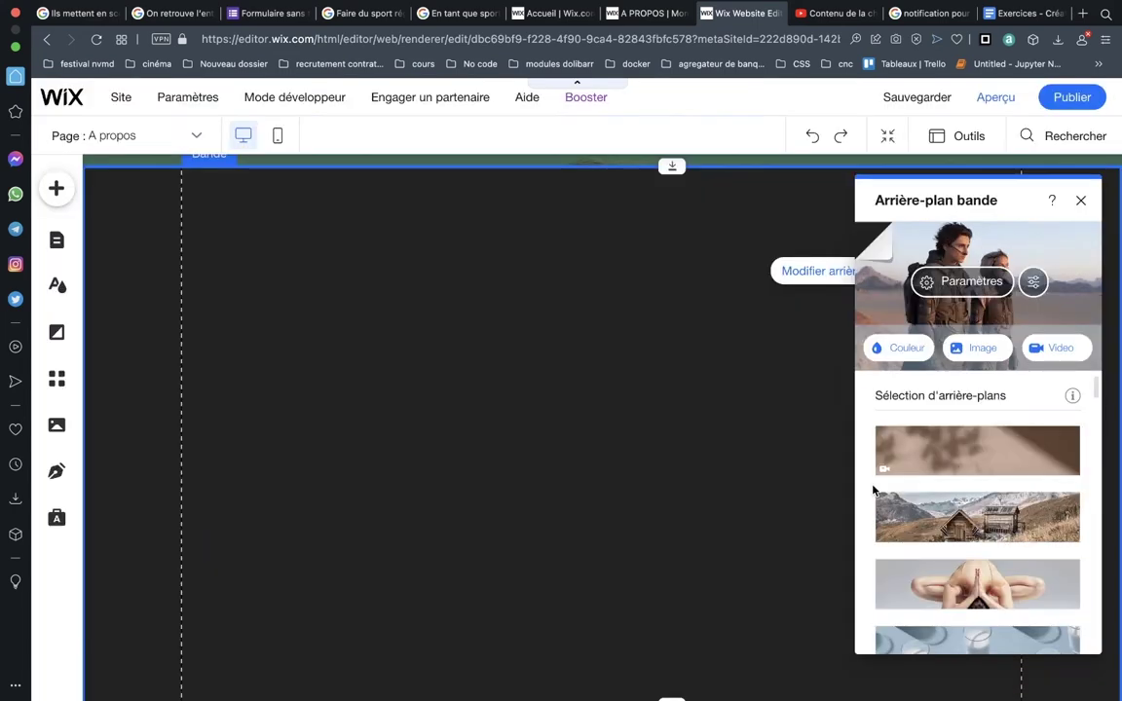
# Fade the strip's image épisode background to 10% opacity.
pyautogui.click(967, 282)
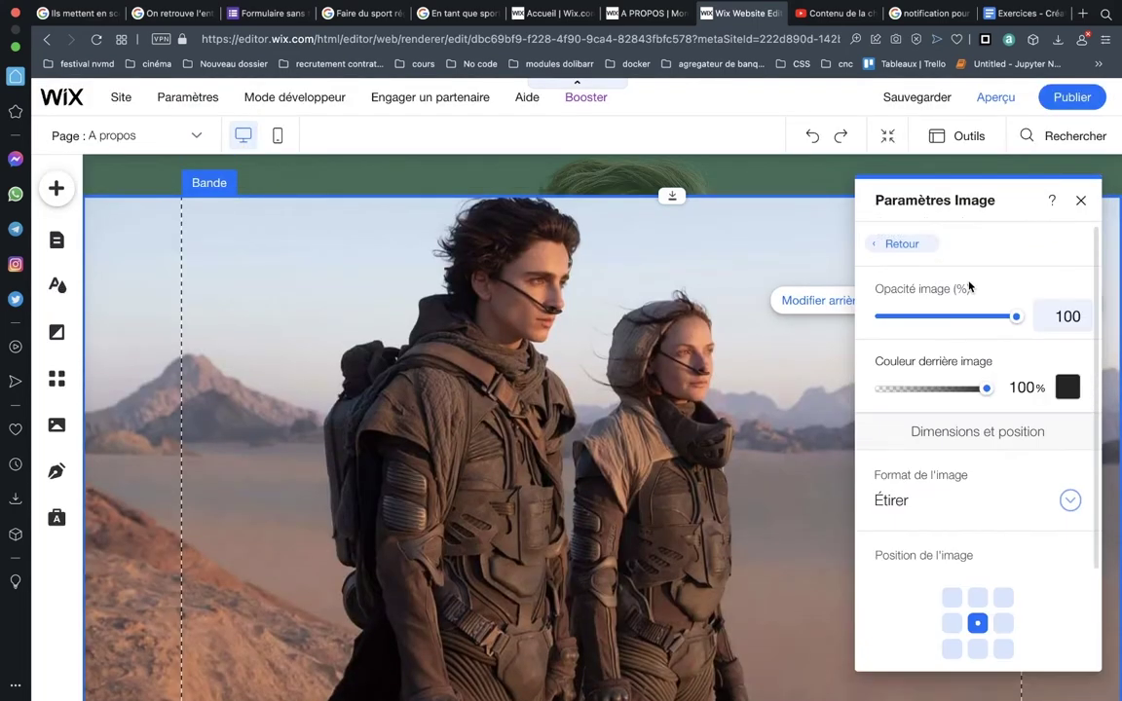
pyautogui.moveTo(1015, 316)
pyautogui.mouseDown()
pyautogui.moveTo(882, 315)
pyautogui.moveTo(894, 311)
pyautogui.mouseUp()
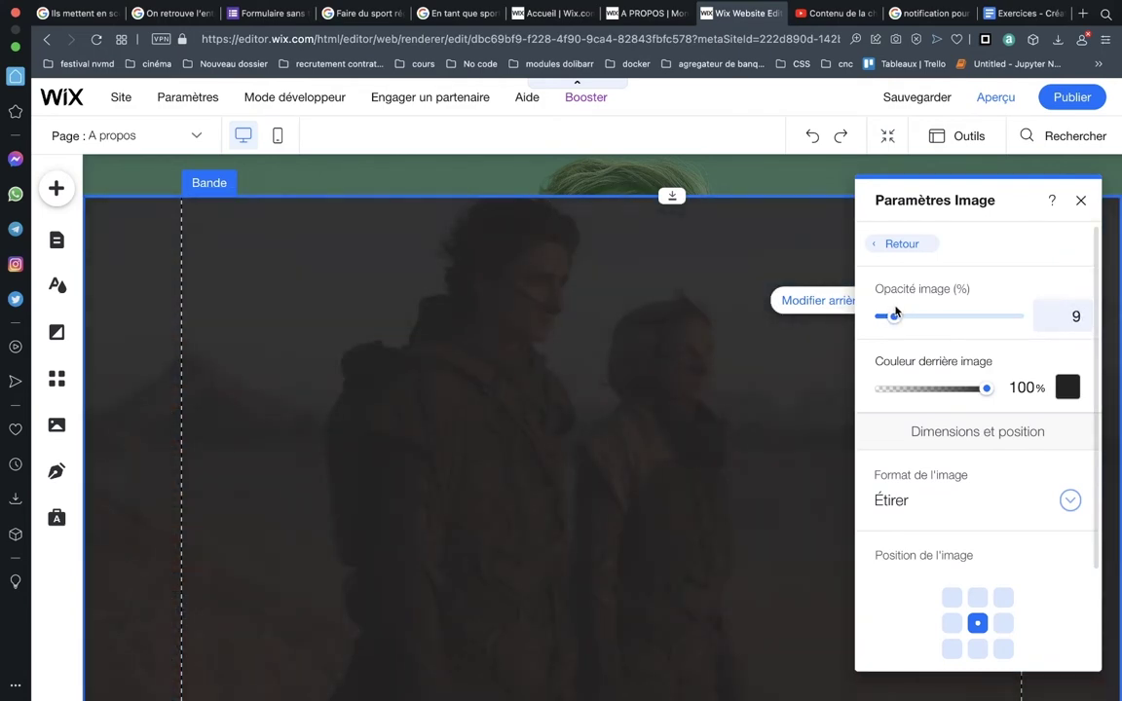
pyautogui.scroll(5, 802, 338)
pyautogui.scroll(3, 803, 343)
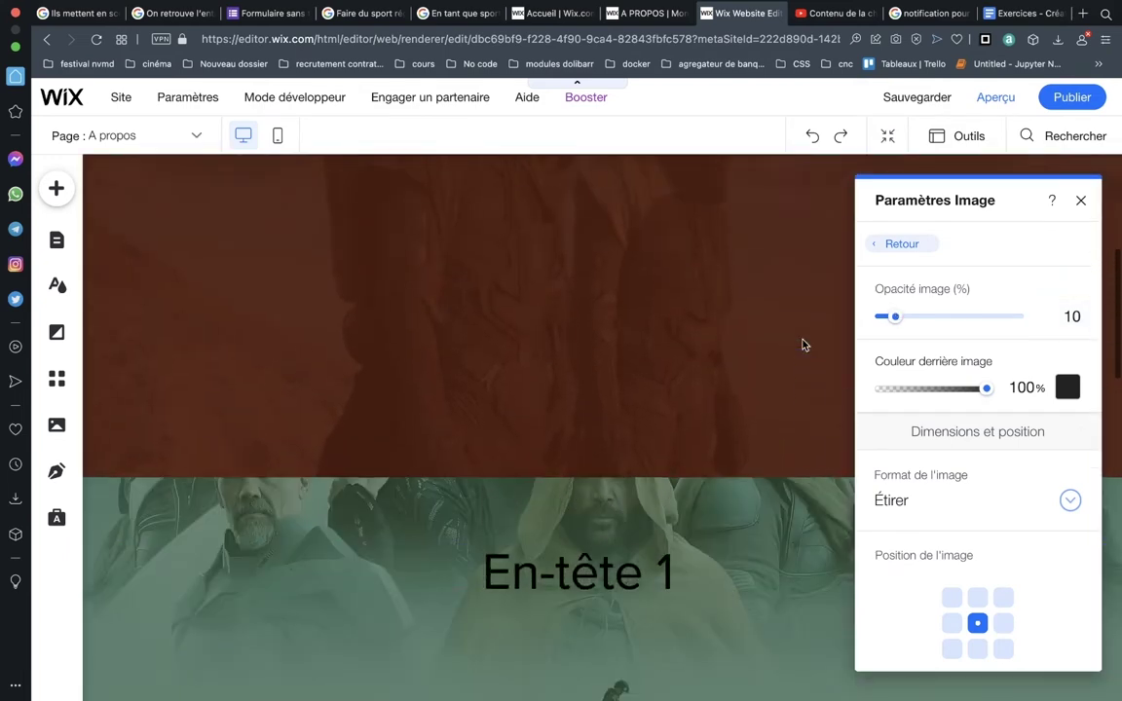
pyautogui.scroll(3, 877, 347)
pyautogui.scroll(-5, 911, 351)
pyautogui.scroll(5, 911, 350)
pyautogui.scroll(-2, 911, 350)
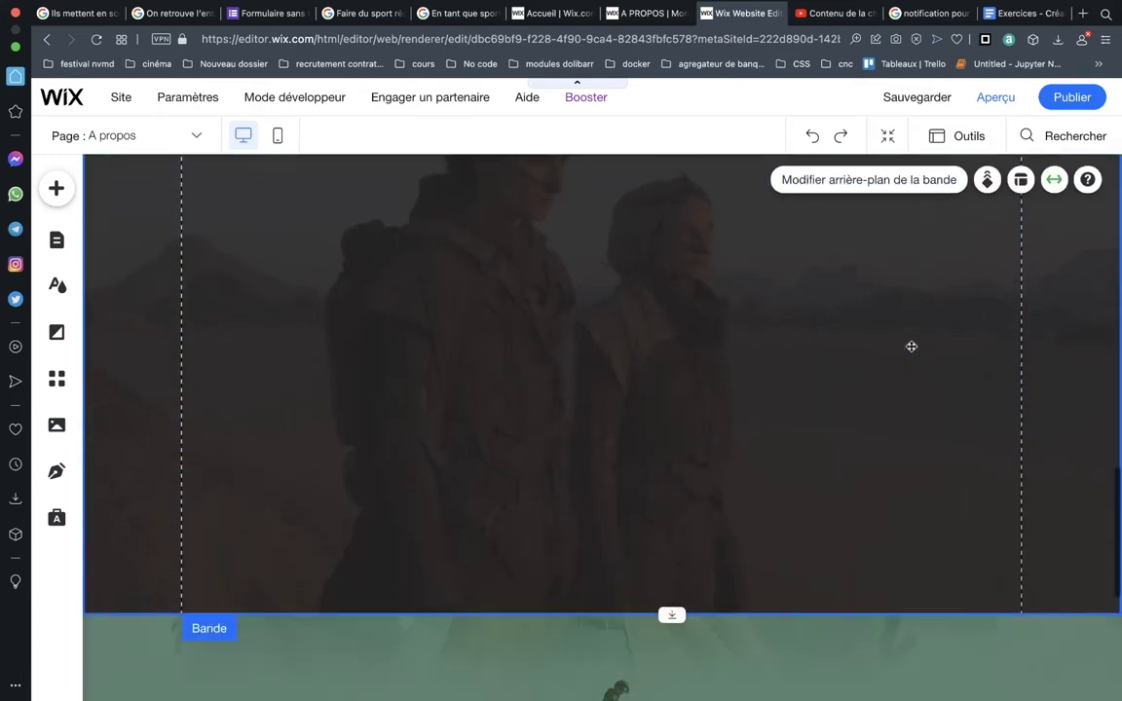
pyautogui.scroll(-4, 912, 351)
pyautogui.scroll(3, 911, 350)
pyautogui.scroll(2, 911, 351)
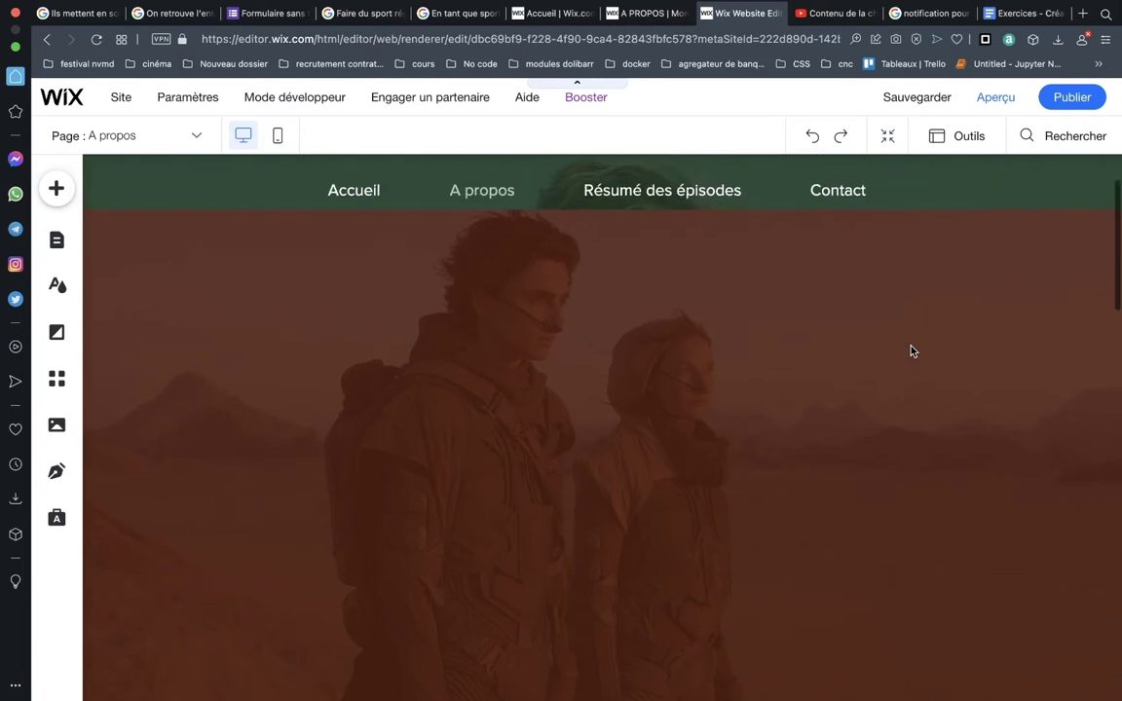
pyautogui.scroll(1, 912, 350)
pyautogui.click(1022, 13)
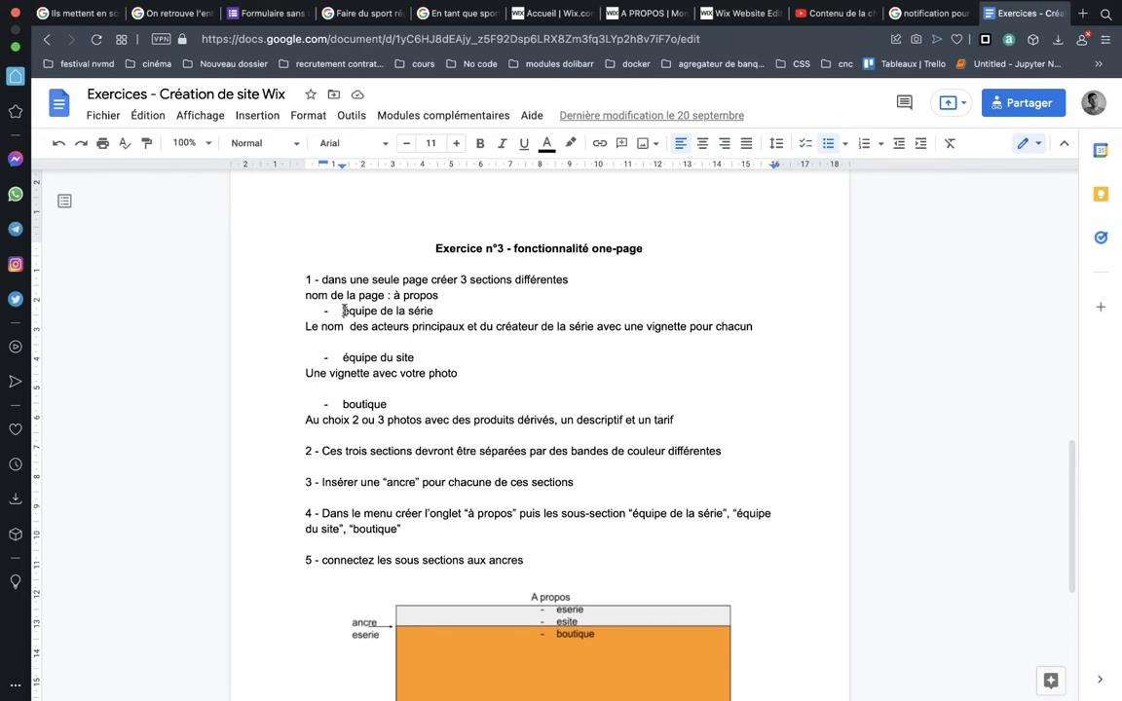
pyautogui.moveTo(321, 333); pyautogui.dragTo(634, 328)
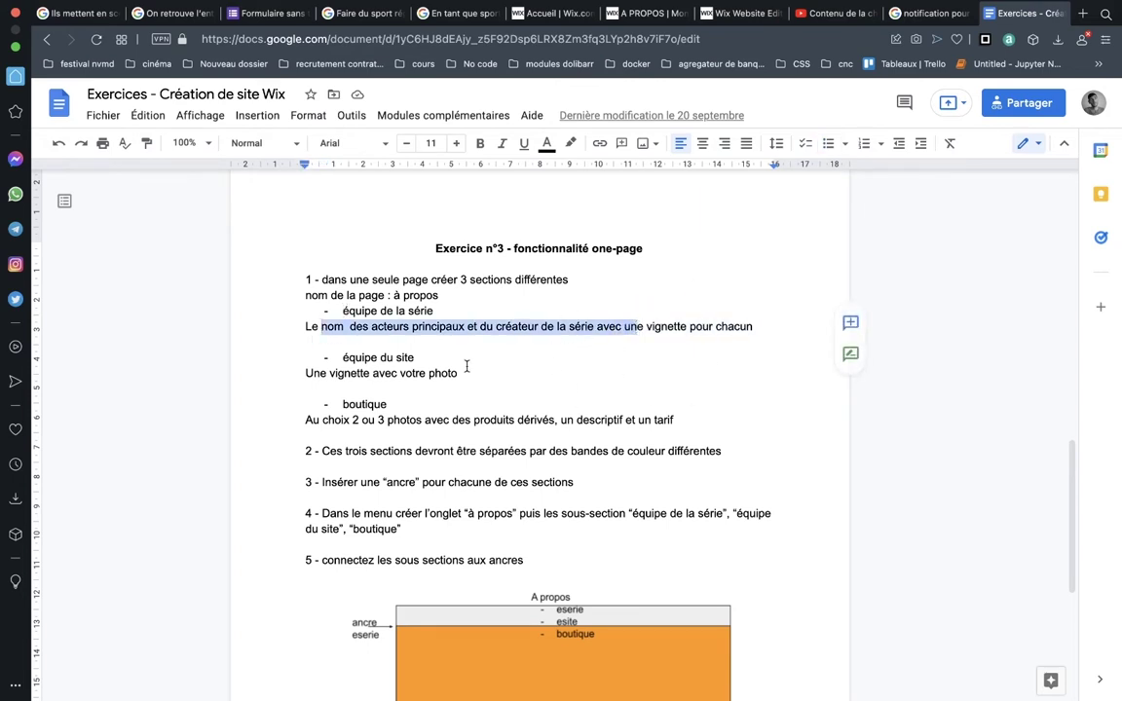
pyautogui.moveTo(341, 357)
pyautogui.mouseDown()
pyautogui.moveTo(376, 357)
pyautogui.moveTo(357, 373)
pyautogui.moveTo(386, 404)
pyautogui.mouseUp()
pyautogui.click(743, 13)
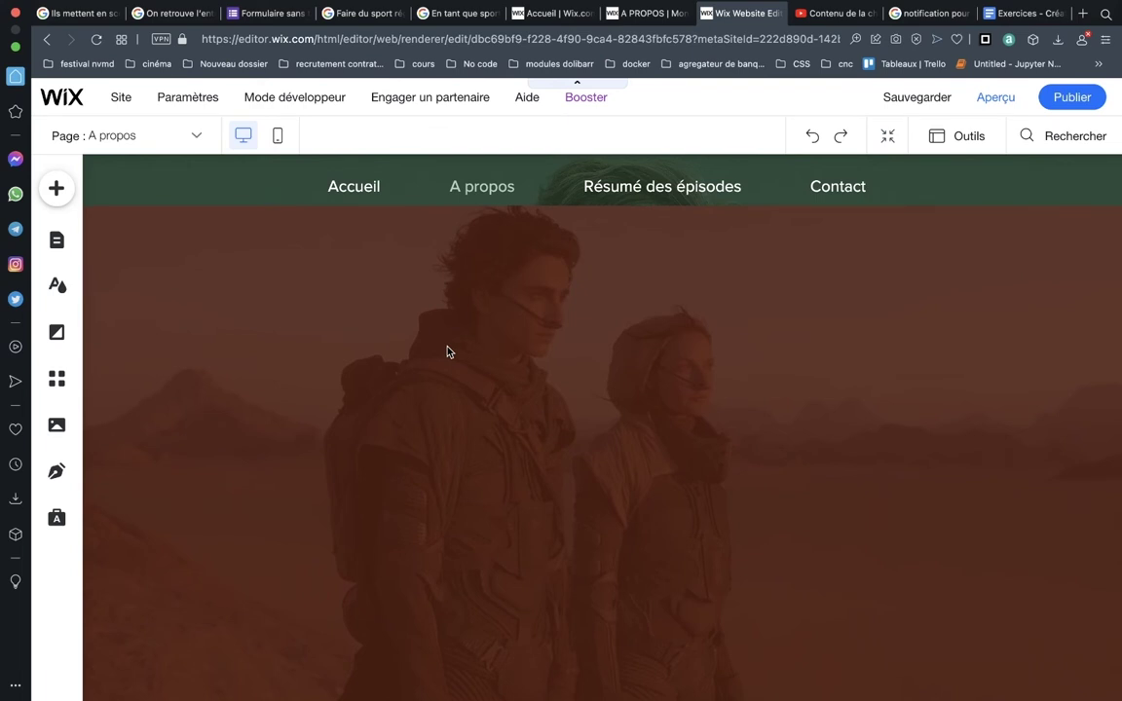
# Review the Equipe du film section, glance at the exercise document, then return to the editor.
pyautogui.scroll(-2, 560, 401)
pyautogui.scroll(-1, 559, 402)
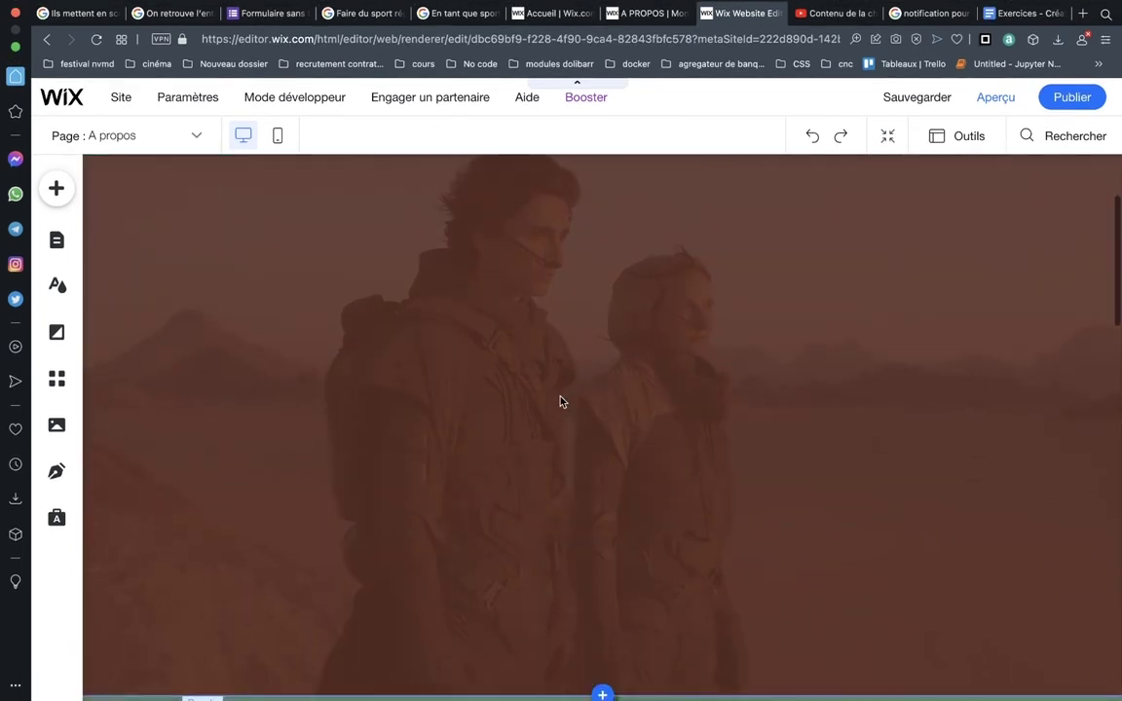
pyautogui.scroll(1, 560, 401)
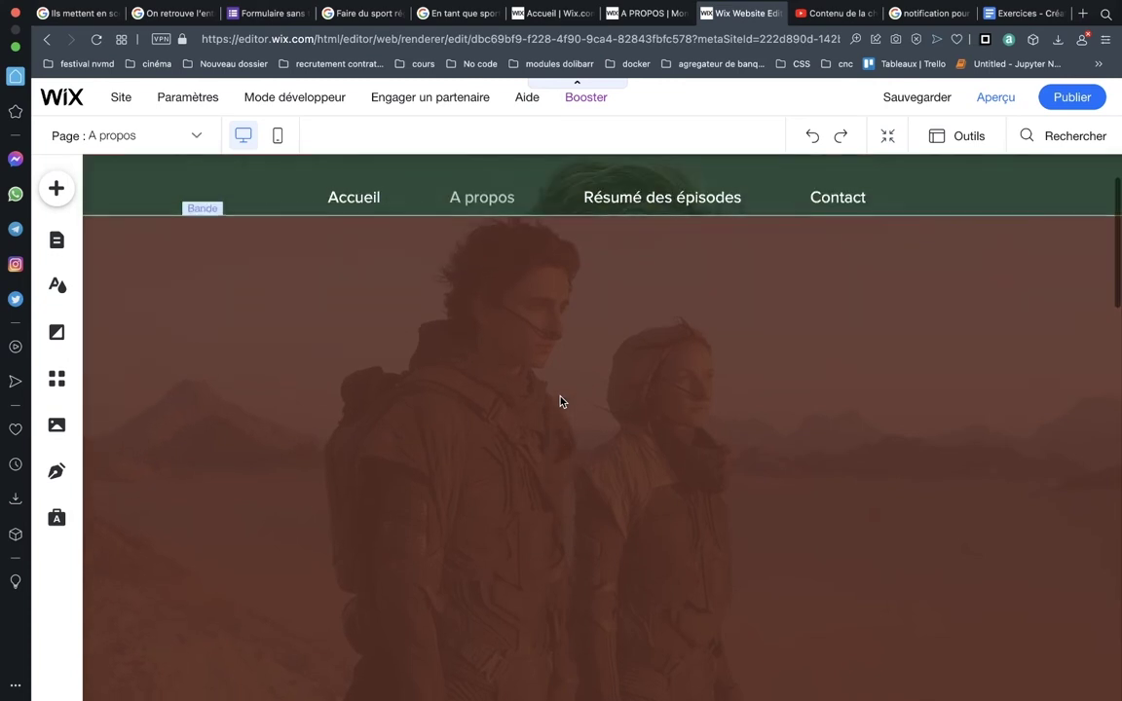
pyautogui.scroll(-1, 560, 401)
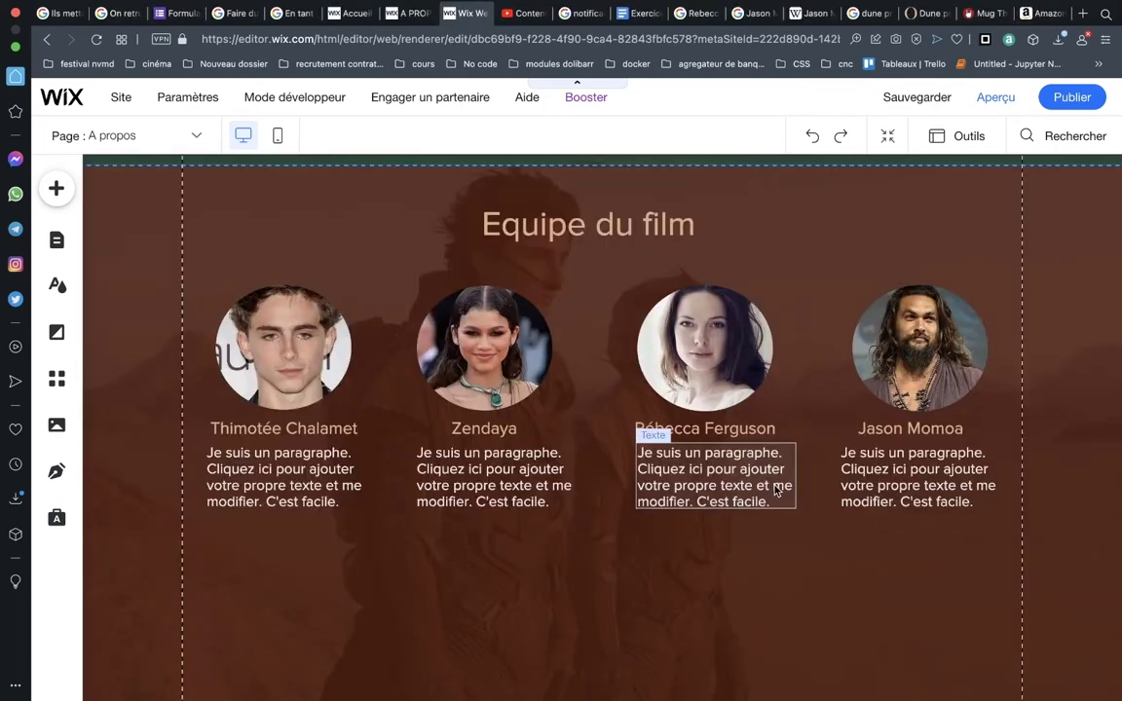
pyautogui.scroll(3, 533, 556)
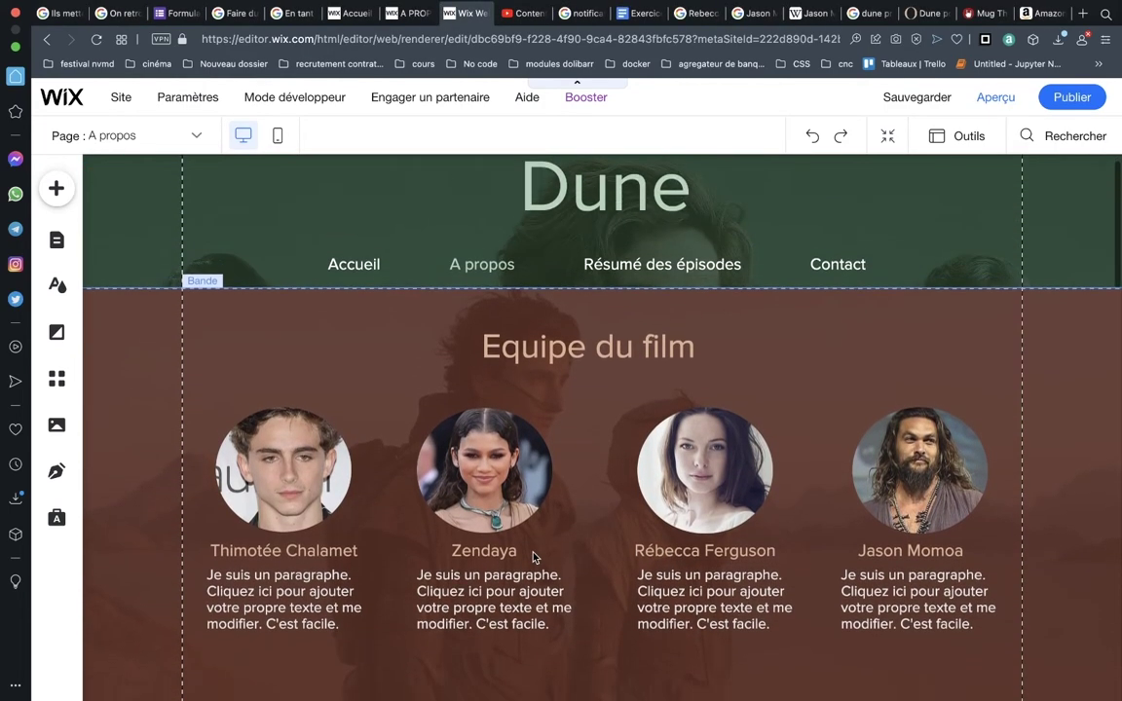
pyautogui.scroll(-2, 533, 556)
pyautogui.scroll(2, 534, 560)
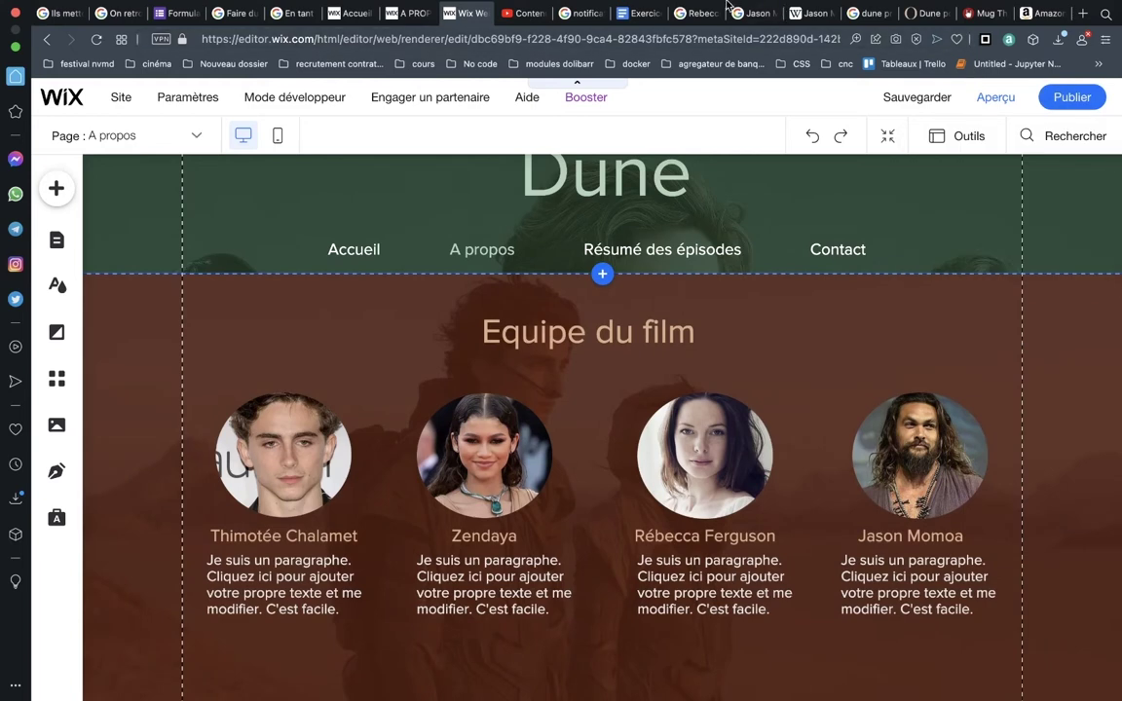
pyautogui.moveTo(643, 30); pyautogui.dragTo(531, 30)
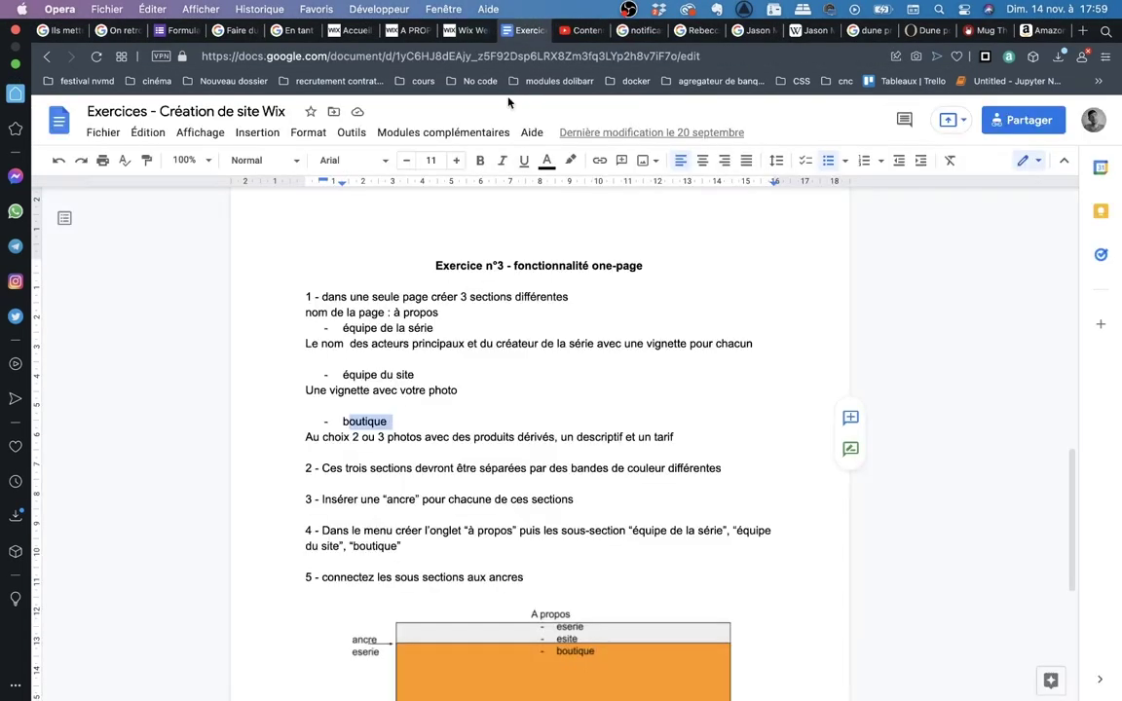
pyautogui.scroll(-1, 482, 259)
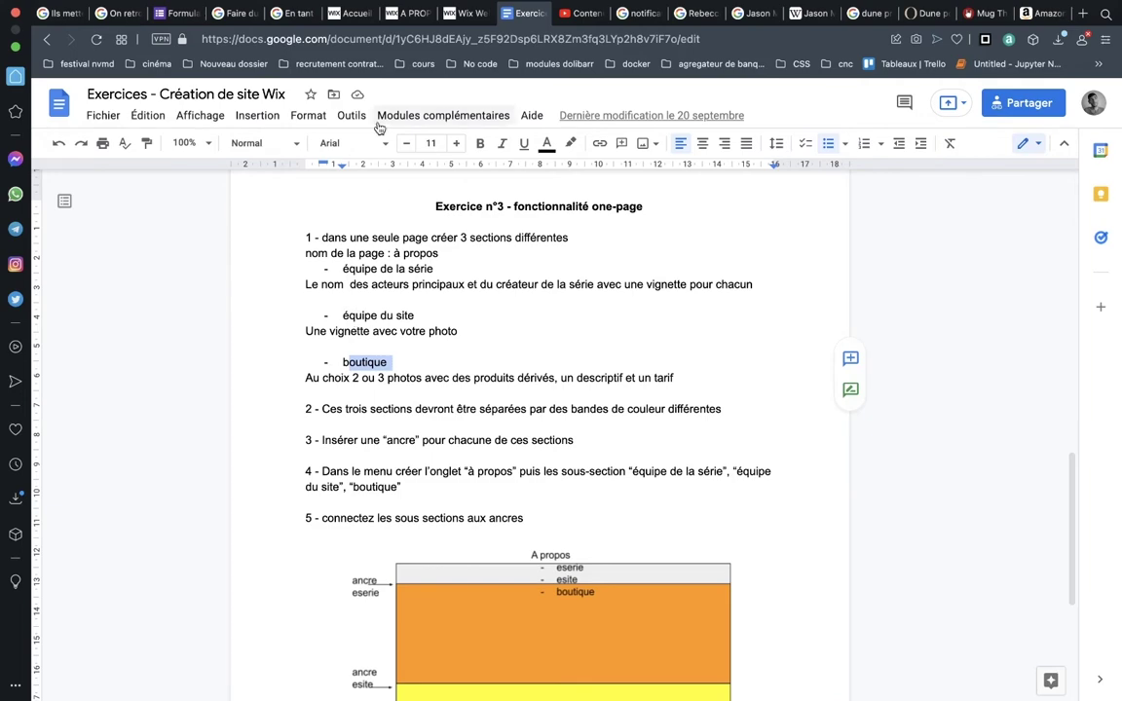
pyautogui.click(464, 13)
pyautogui.scroll(-1, 443, 321)
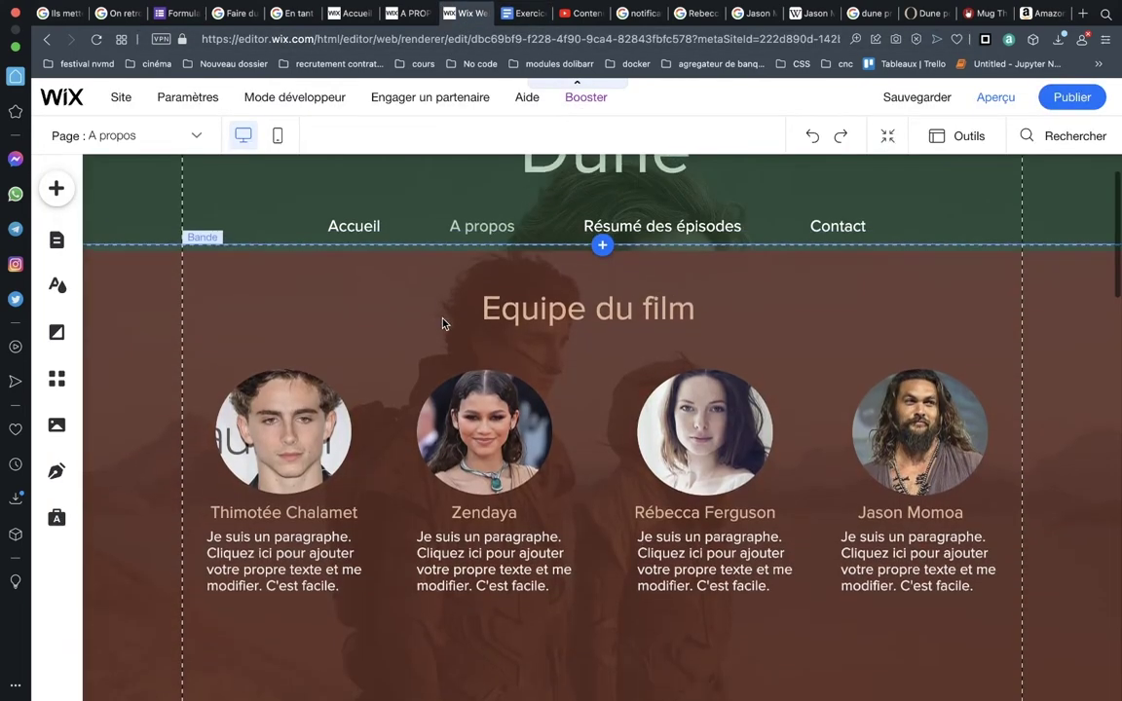
pyautogui.scroll(2, 443, 320)
pyautogui.scroll(-2, 443, 320)
pyautogui.scroll(2, 442, 323)
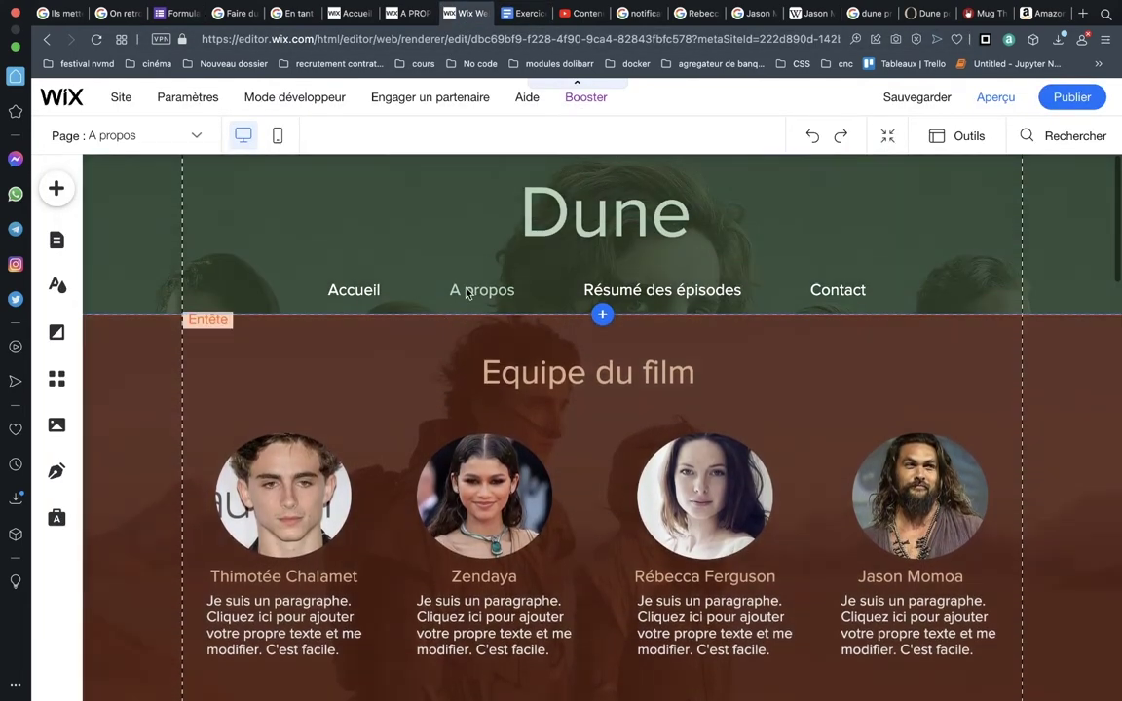
pyautogui.scroll(-2, 477, 346)
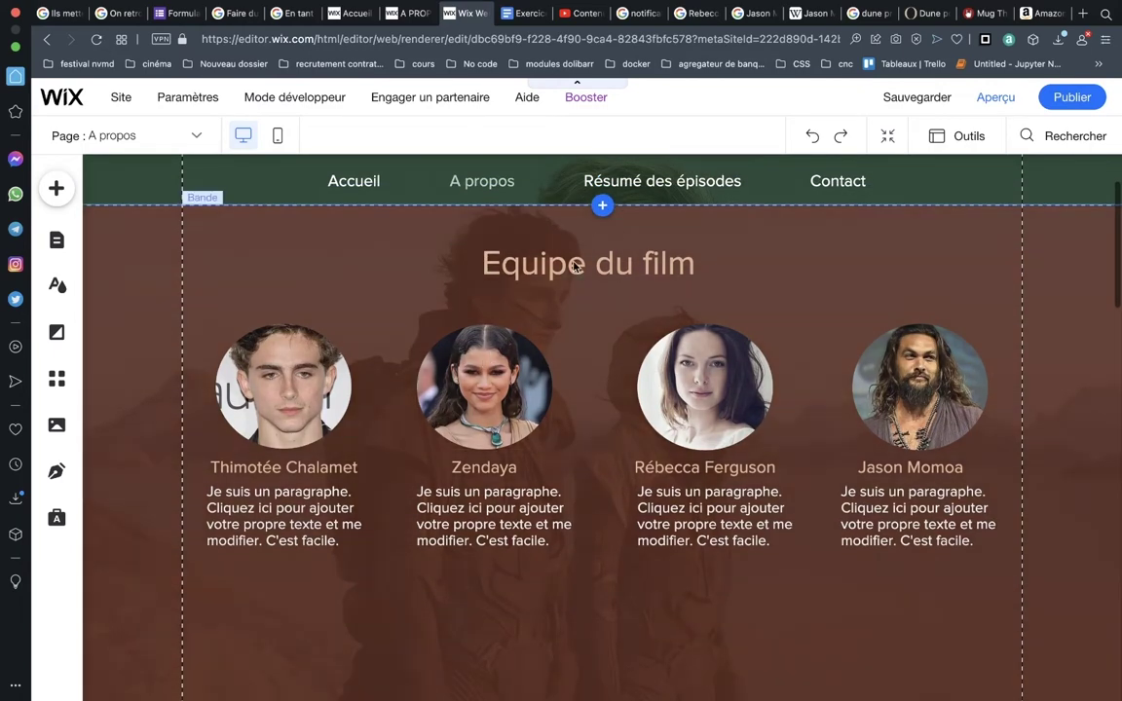
pyautogui.scroll(-2, 606, 355)
pyautogui.scroll(-5, 606, 355)
pyautogui.scroll(-5, 614, 409)
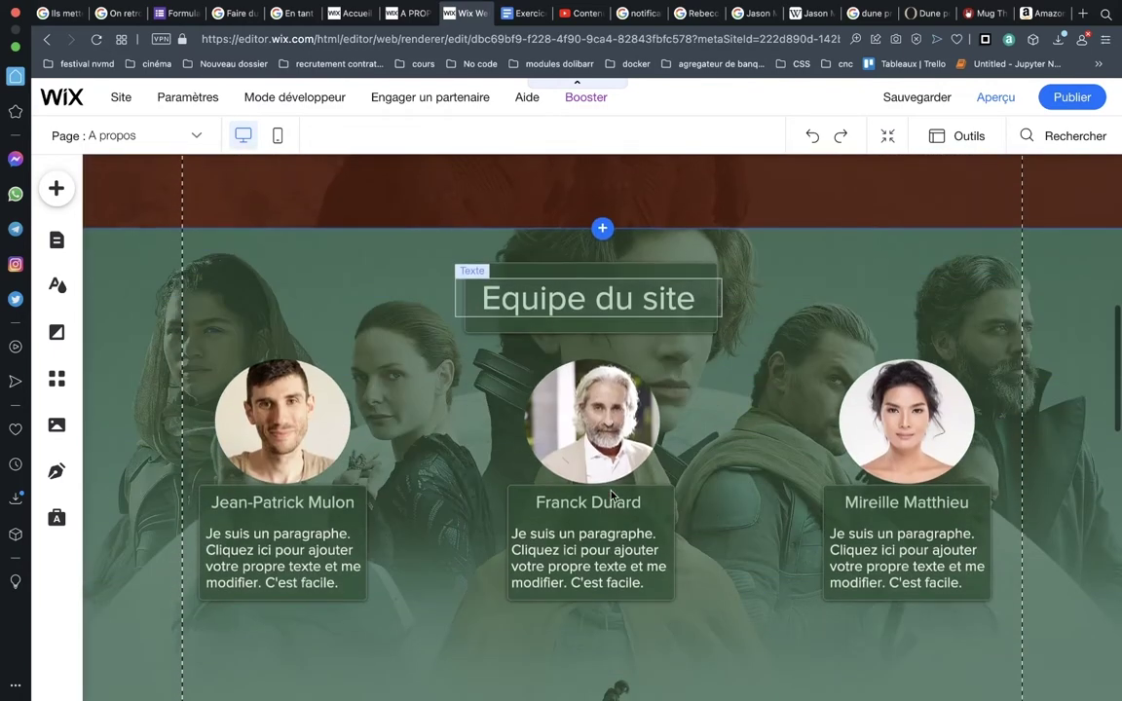
pyautogui.scroll(-6, 611, 467)
pyautogui.scroll(-3, 611, 496)
pyautogui.scroll(-5, 611, 497)
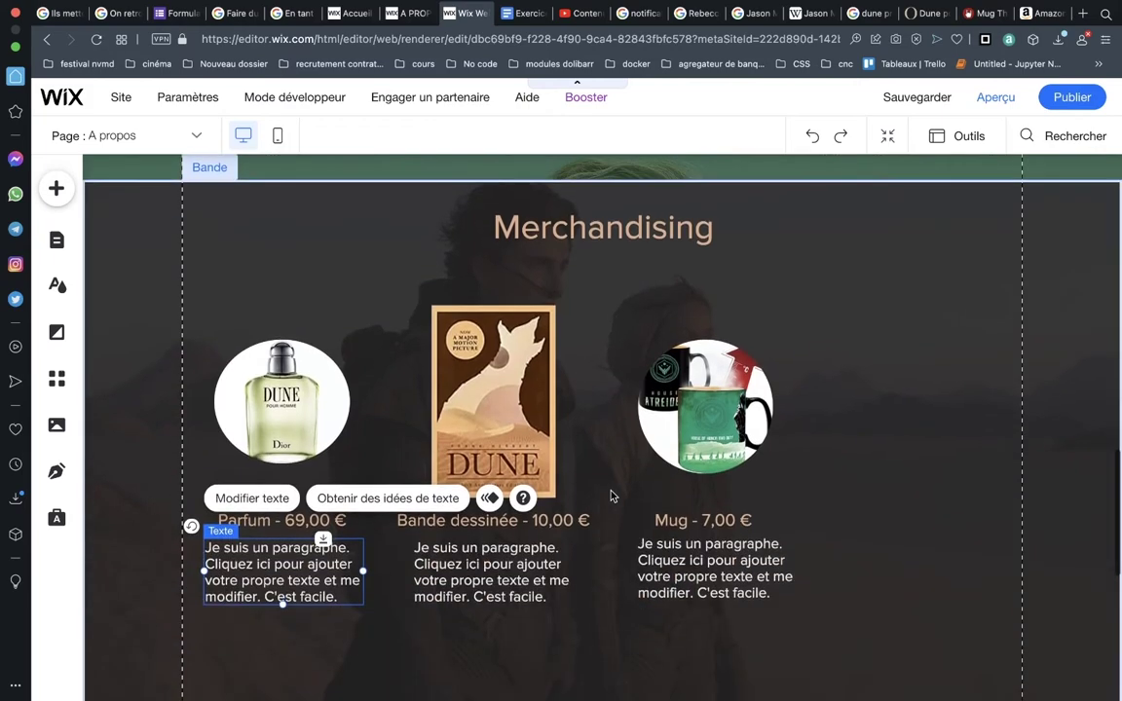
pyautogui.scroll(-1, 608, 493)
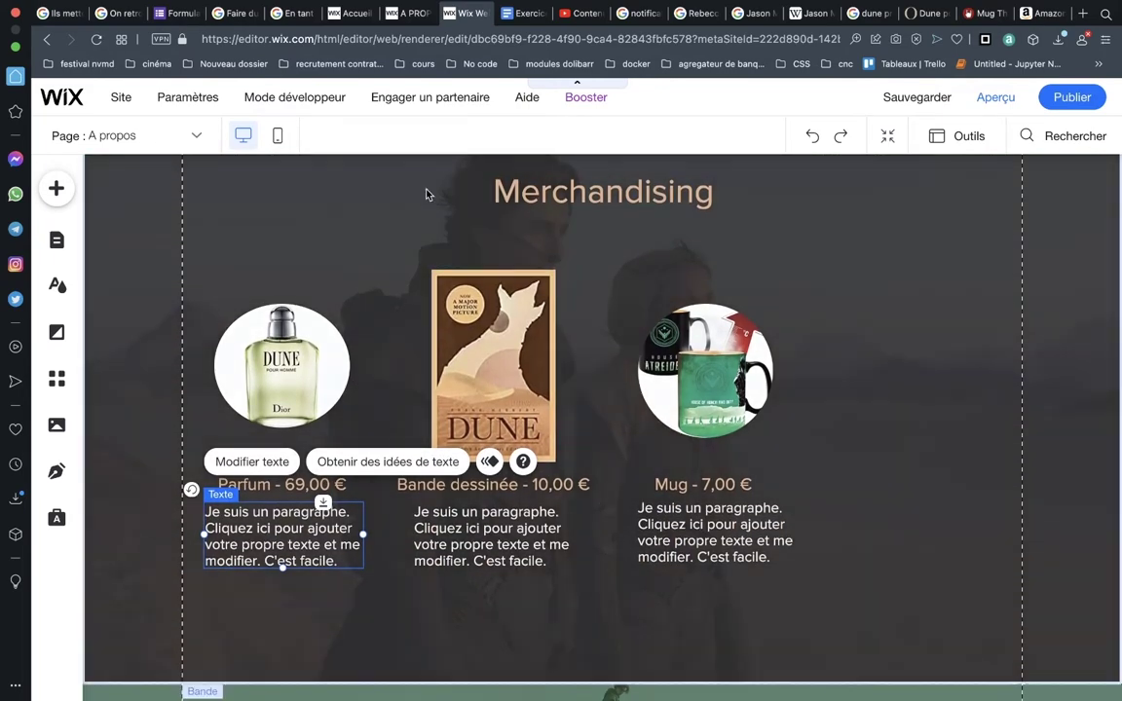
pyautogui.scroll(-1, 435, 413)
pyautogui.scroll(2, 435, 413)
pyautogui.scroll(8, 435, 413)
pyautogui.scroll(6, 435, 413)
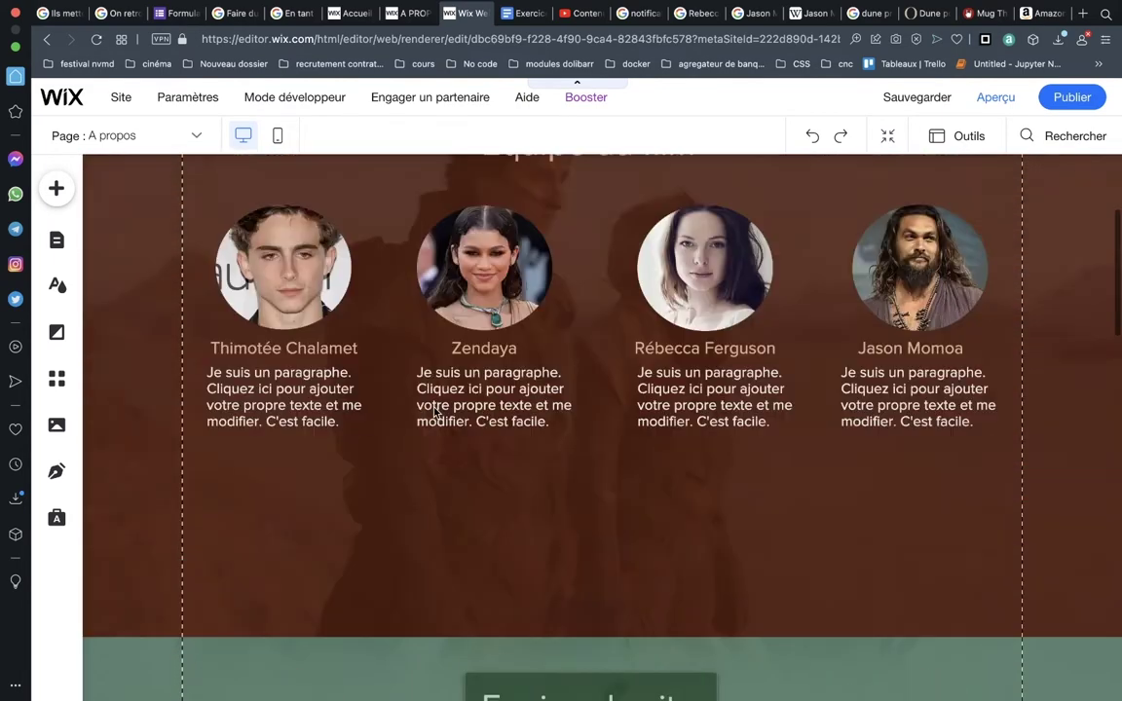
pyautogui.scroll(3, 435, 412)
pyautogui.scroll(-2, 438, 408)
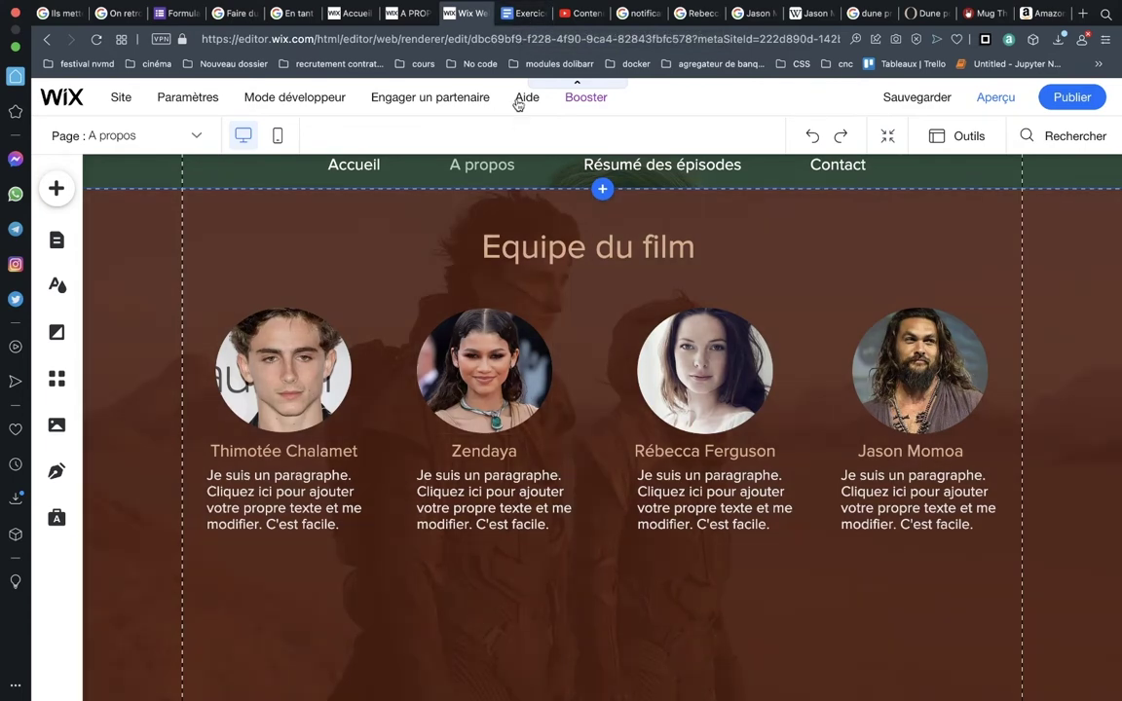
# Highlight exercise point 2 on coloured section bands, then scroll through the Wix page to compare.
pyautogui.click(526, 15)
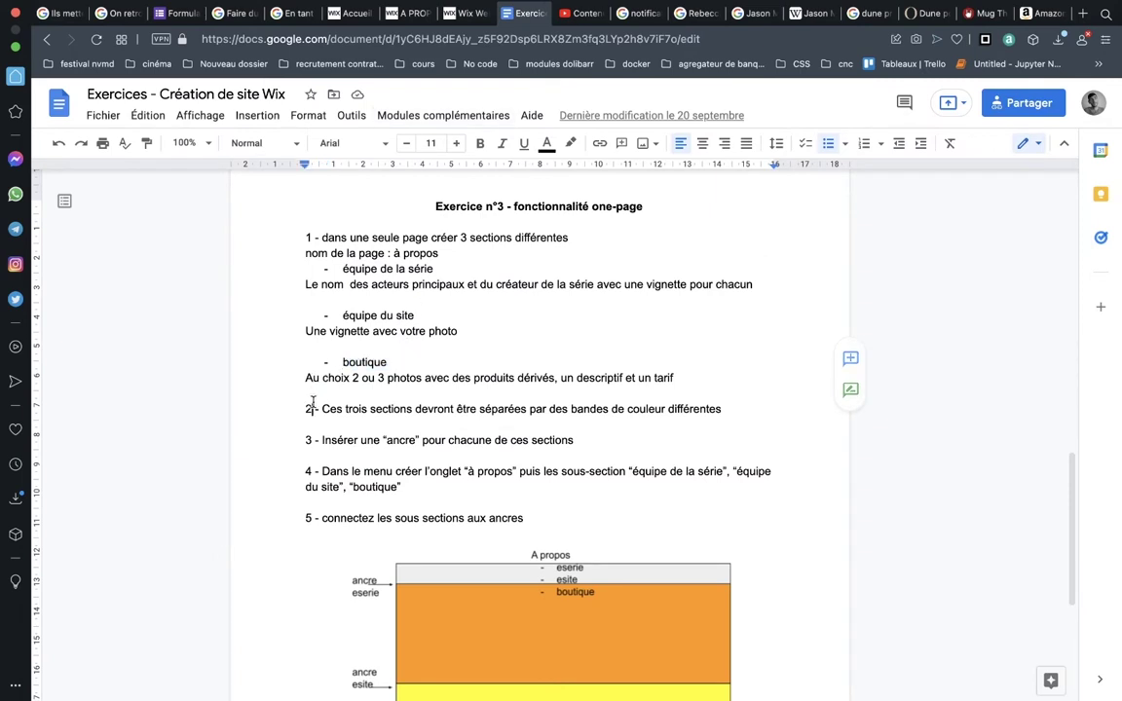
pyautogui.moveTo(314, 408); pyautogui.dragTo(689, 409)
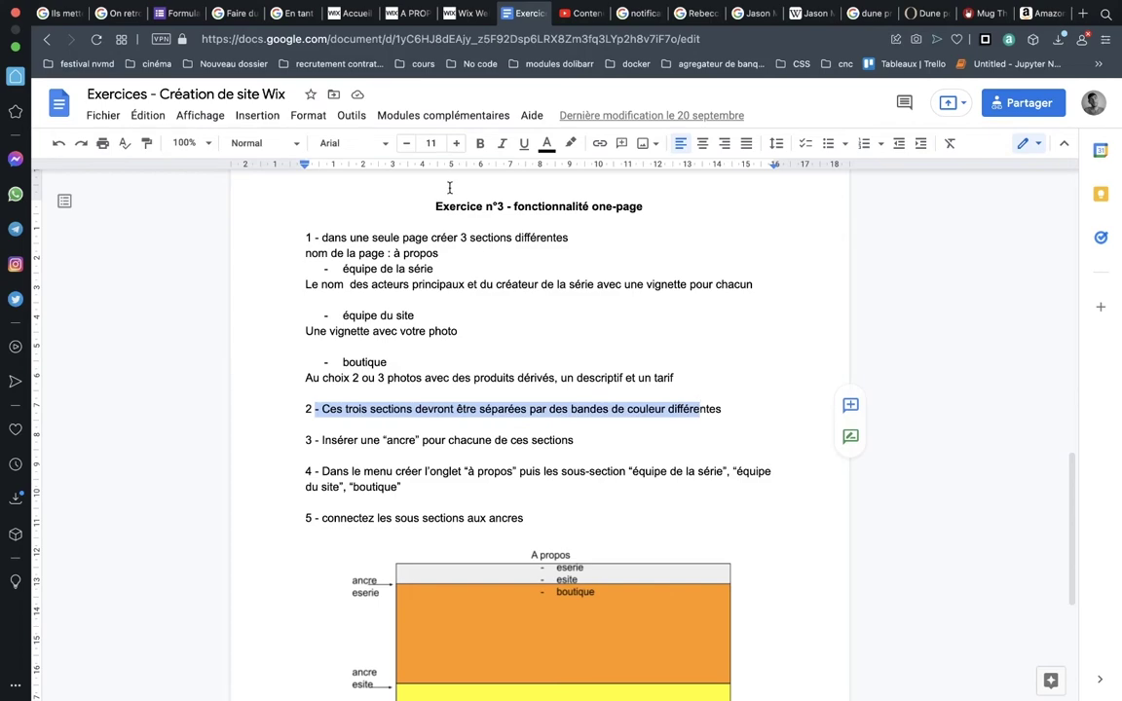
pyautogui.click(475, 13)
pyautogui.scroll(-2, 547, 380)
pyautogui.scroll(2, 547, 380)
pyautogui.scroll(-1, 548, 379)
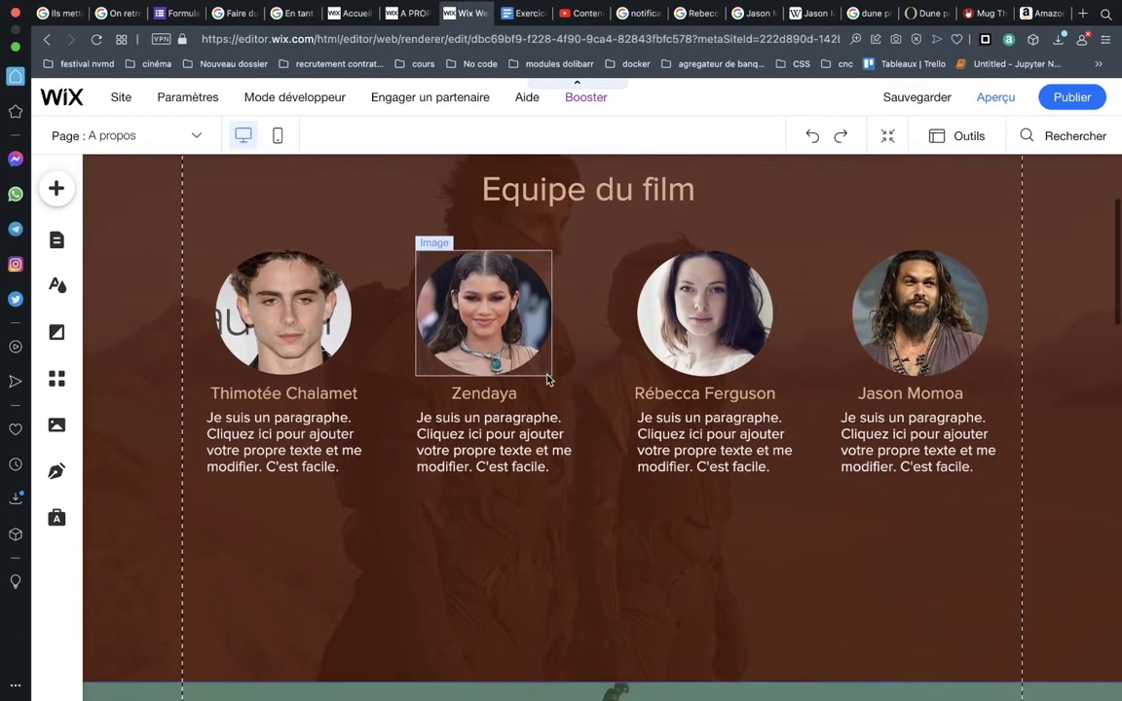
pyautogui.scroll(-5, 548, 380)
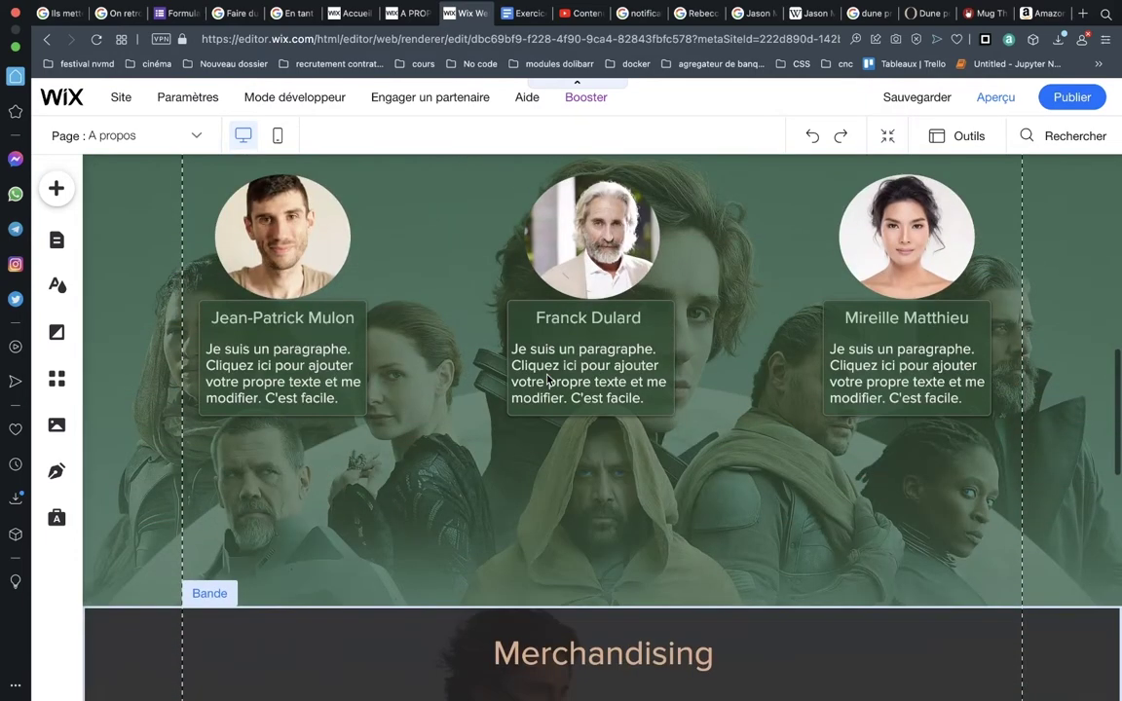
pyautogui.scroll(-5, 548, 379)
pyautogui.scroll(1, 547, 380)
pyautogui.scroll(5, 547, 380)
pyautogui.scroll(5, 547, 380)
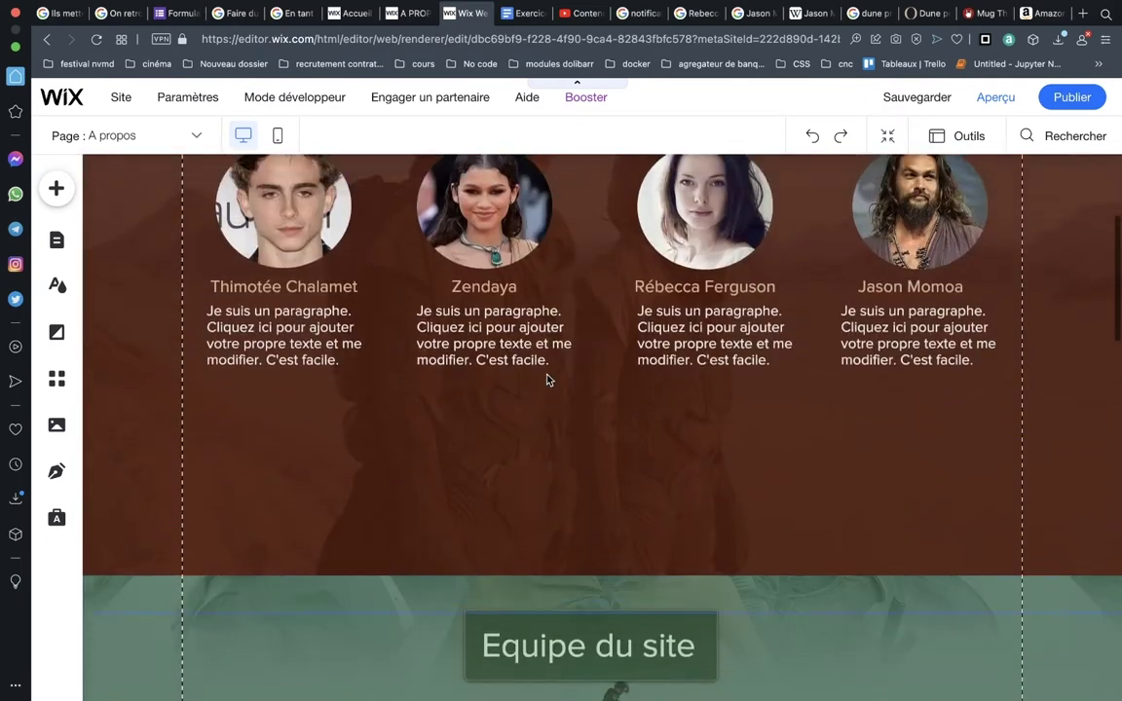
pyautogui.scroll(3, 547, 380)
# Highlight point 3 on inserting section anchors, then scroll back to the top of the Wix page.
pyautogui.click(528, 14)
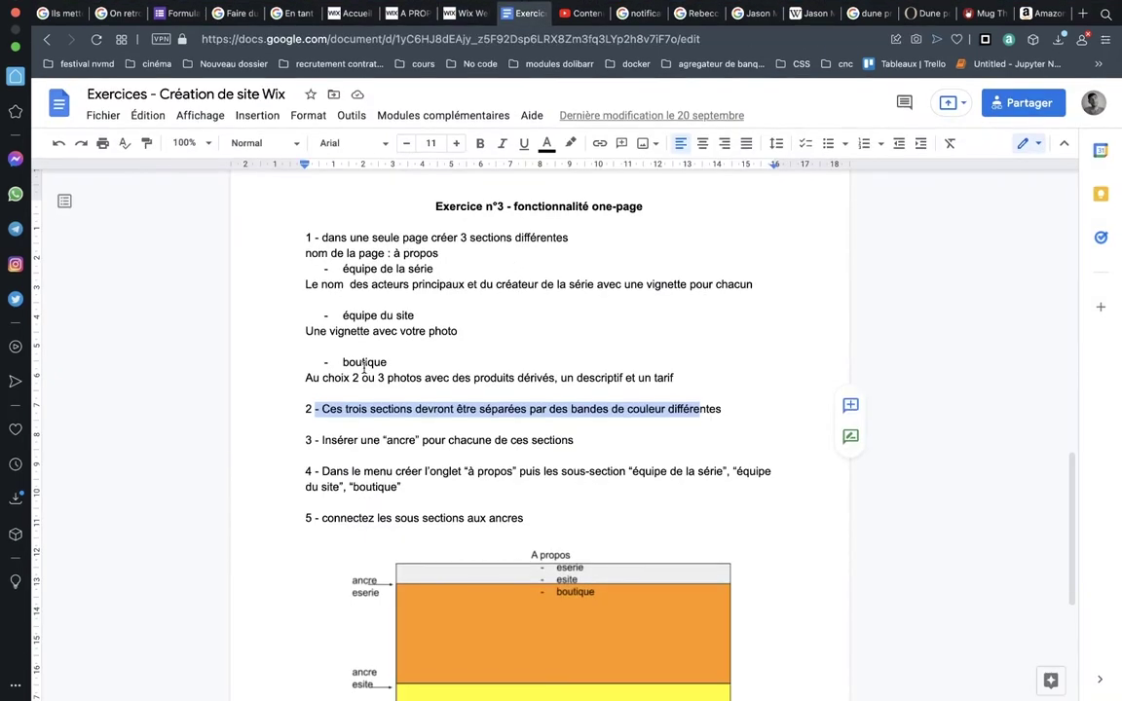
pyautogui.click(326, 441)
pyautogui.moveTo(326, 441); pyautogui.dragTo(567, 443)
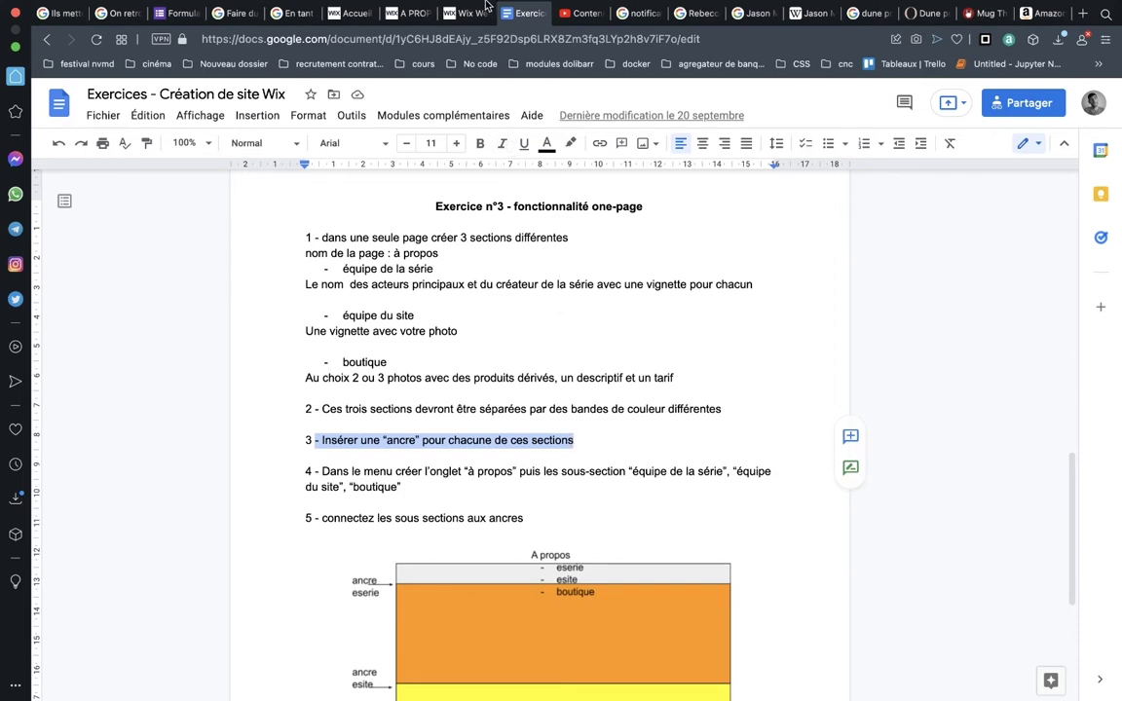
pyautogui.click(466, 14)
pyautogui.scroll(2, 396, 237)
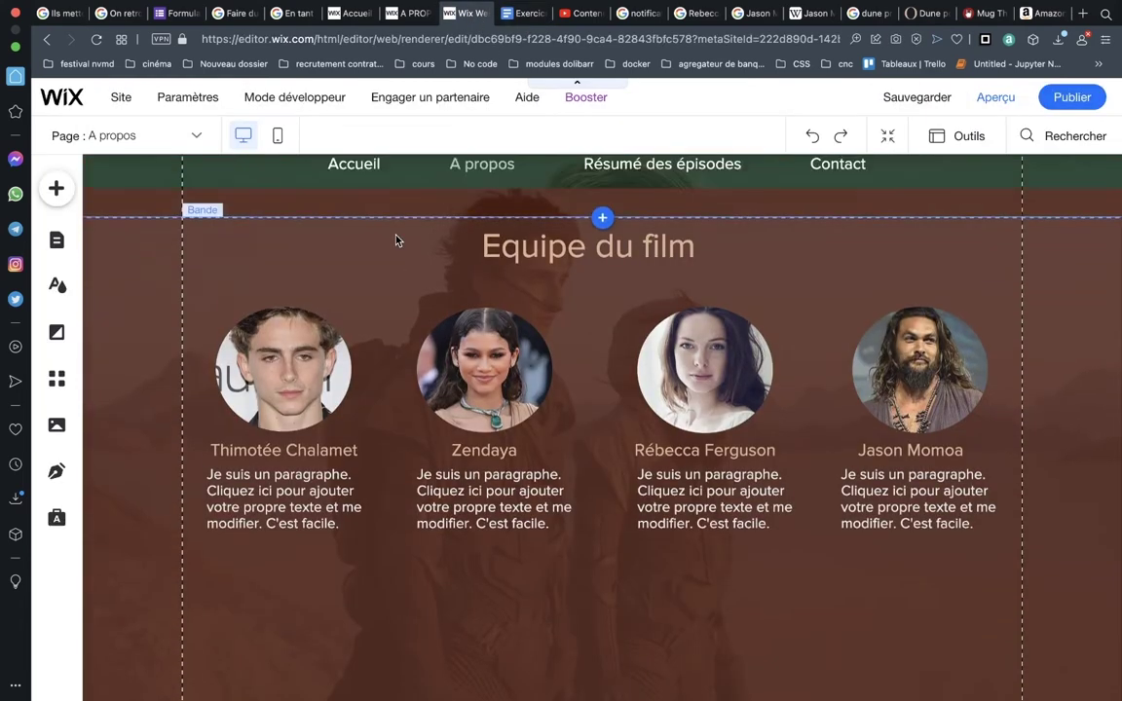
pyautogui.scroll(-3, 396, 237)
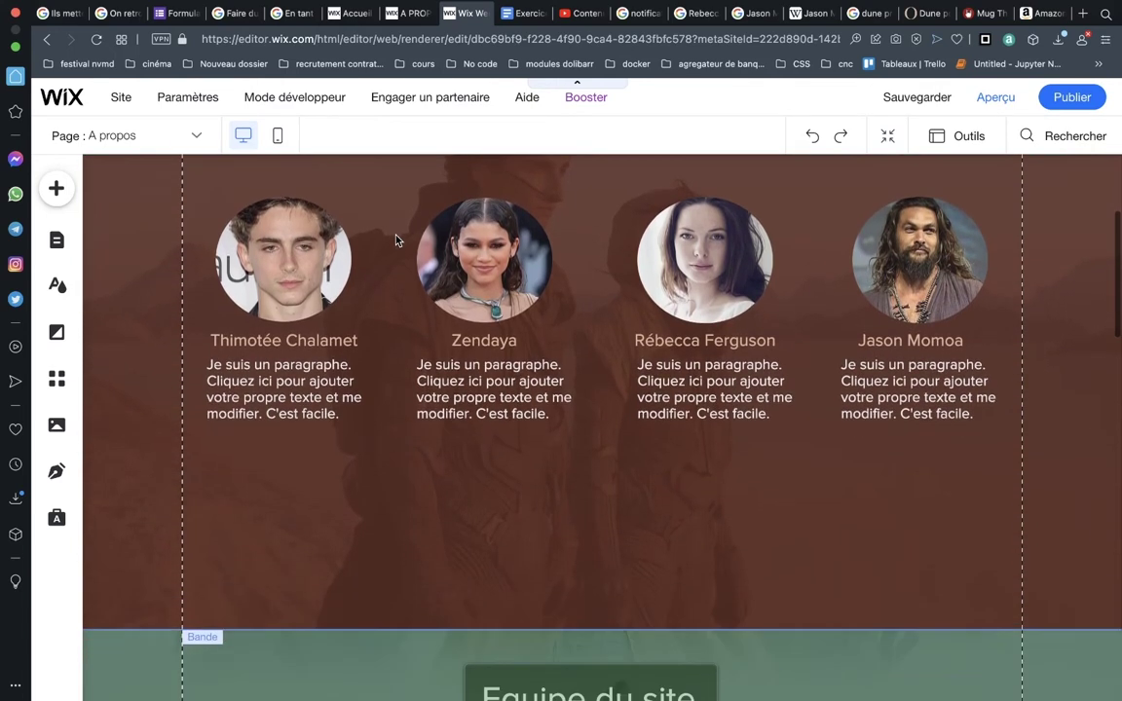
pyautogui.scroll(2, 396, 240)
# Drag a new anchor from Ajouter > Menu et ancre > Ancre onto the top of Equipe du film.
pyautogui.scroll(1, 395, 240)
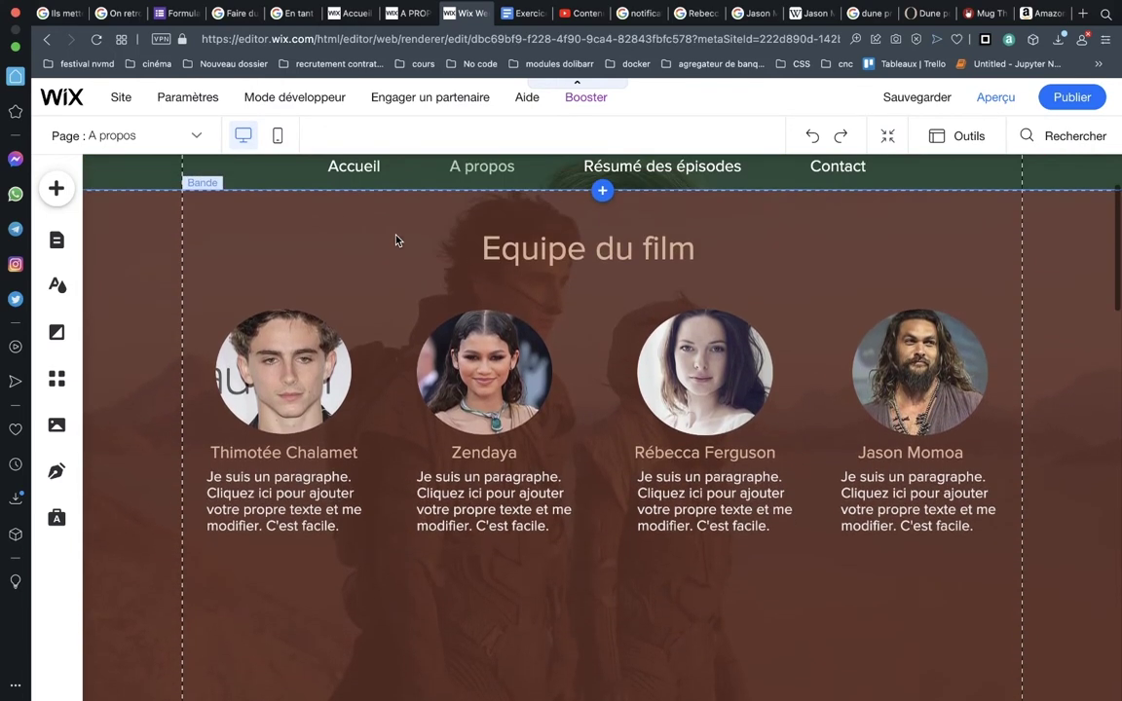
pyautogui.click(56, 190)
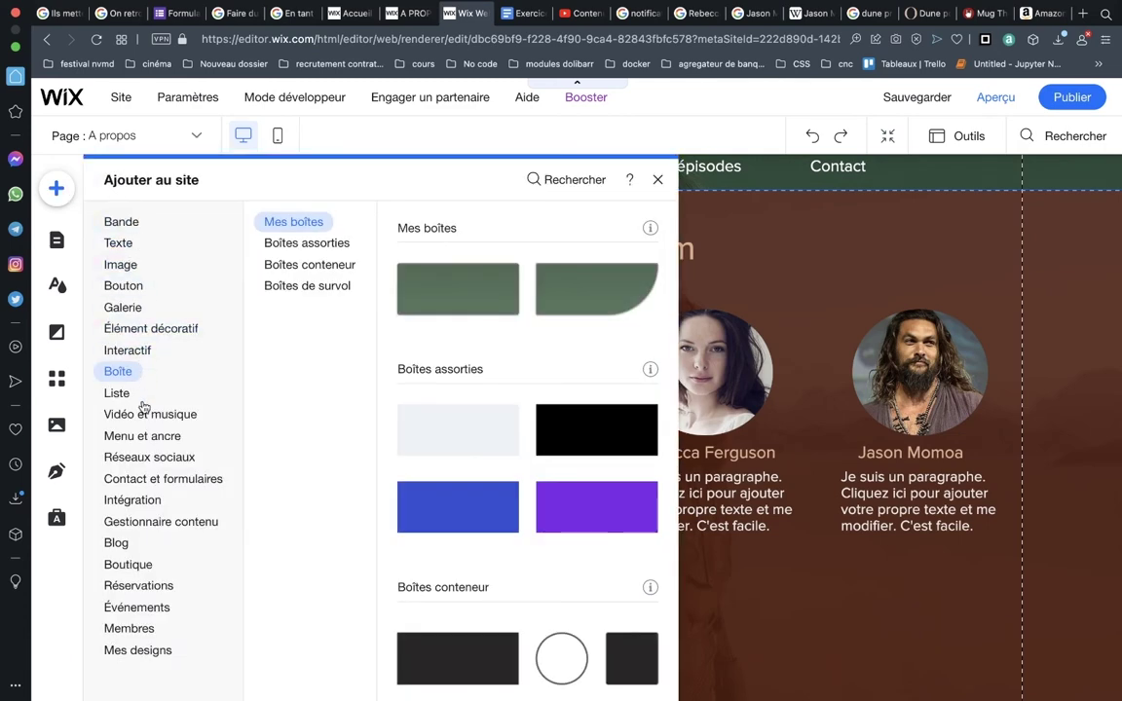
pyautogui.click(143, 415)
pyautogui.click(142, 438)
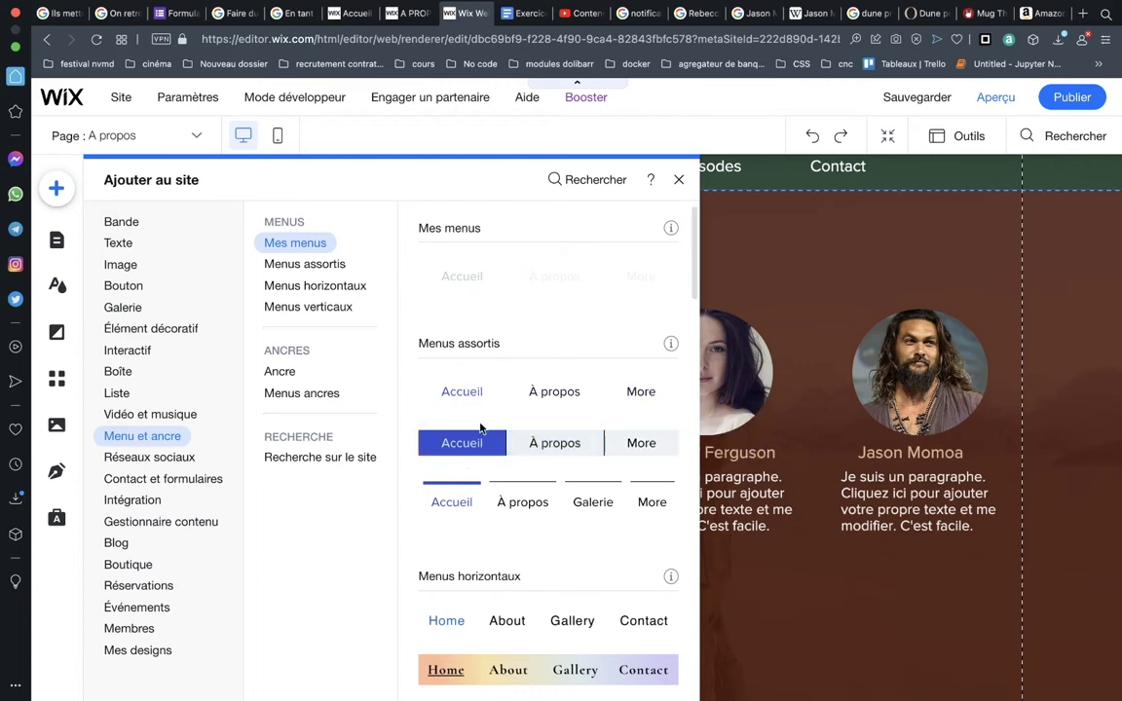
pyautogui.moveTo(615, 443)
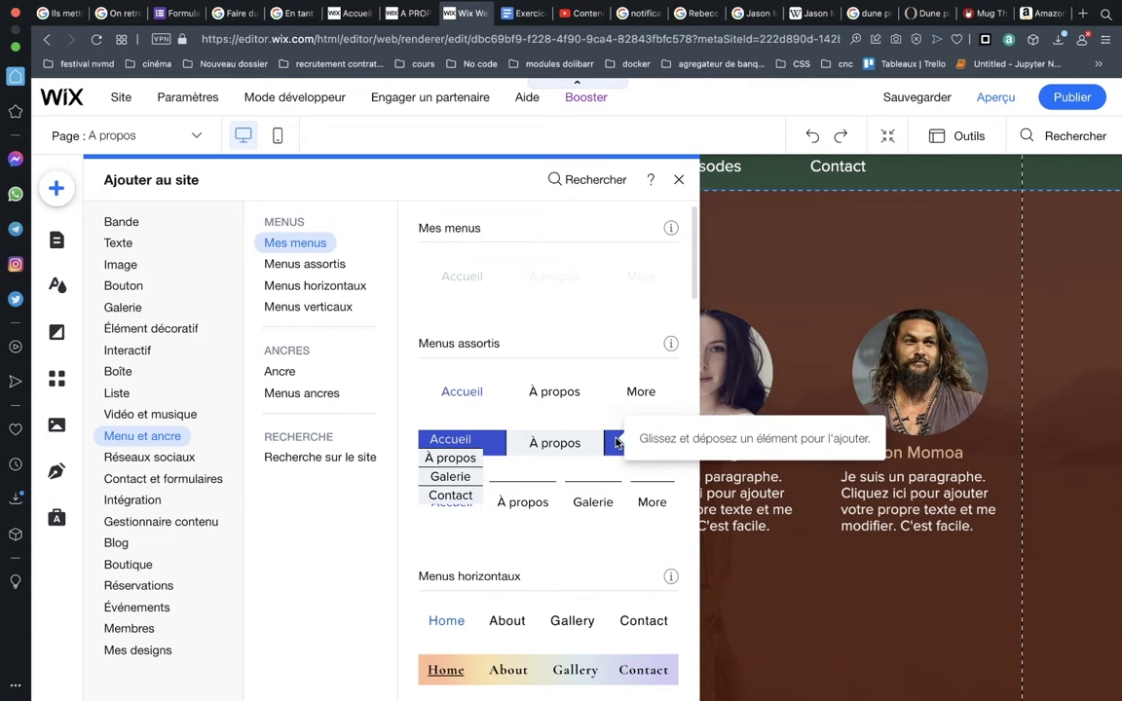
pyautogui.click(292, 371)
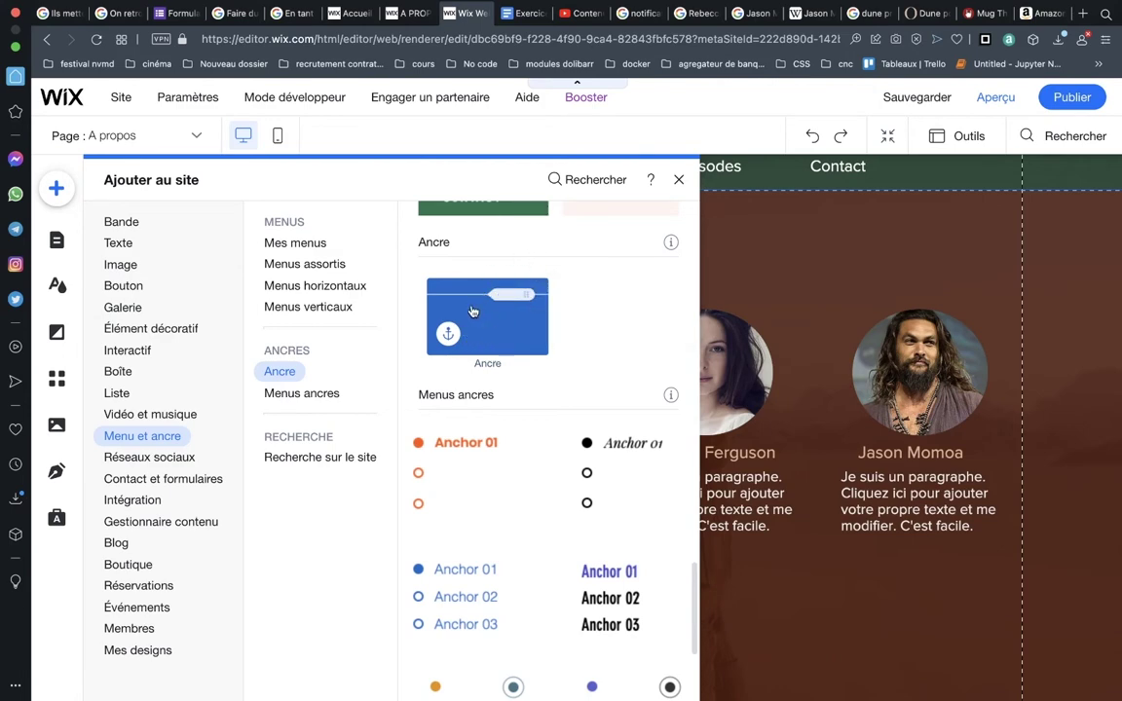
pyautogui.moveTo(472, 312); pyautogui.dragTo(913, 193)
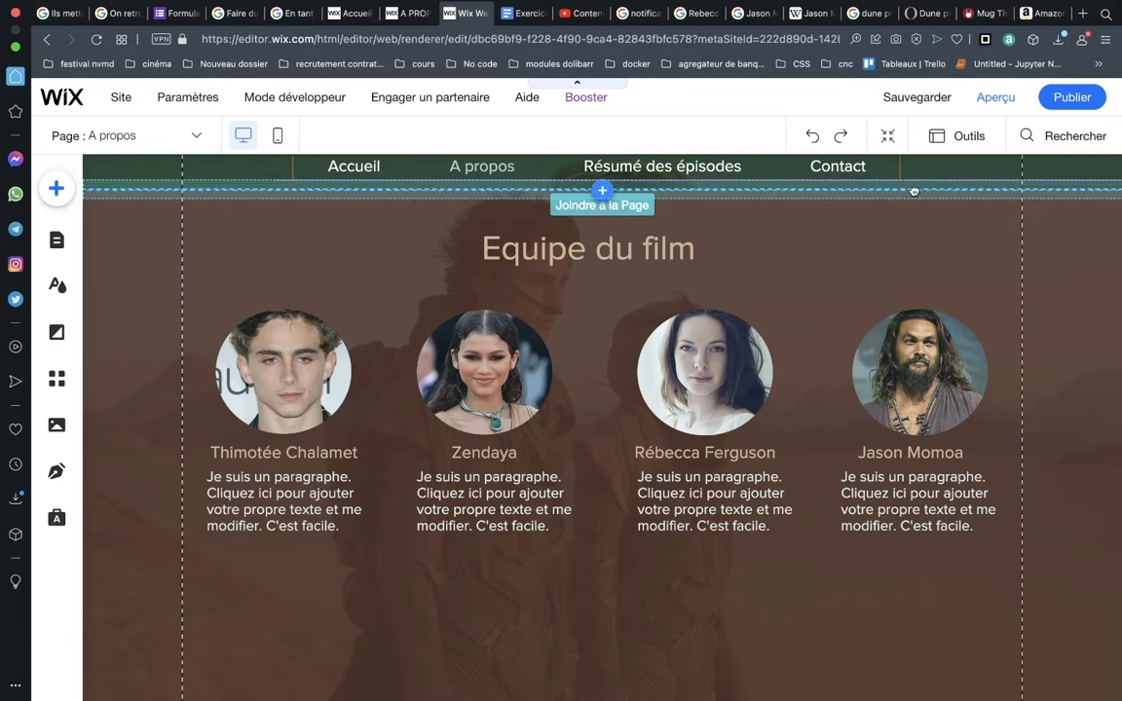
# Drop the anchor just below the menu and rename it 'équipe du film'.
pyautogui.moveTo(913, 191); pyautogui.dragTo(913, 193)
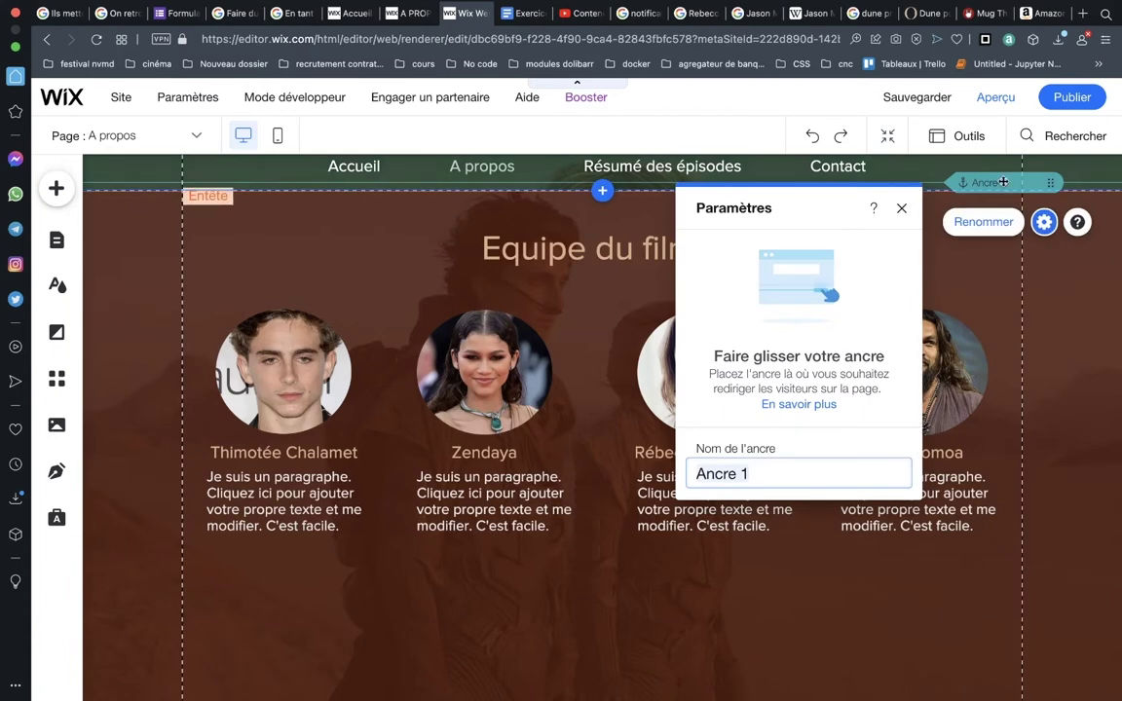
pyautogui.click(898, 208)
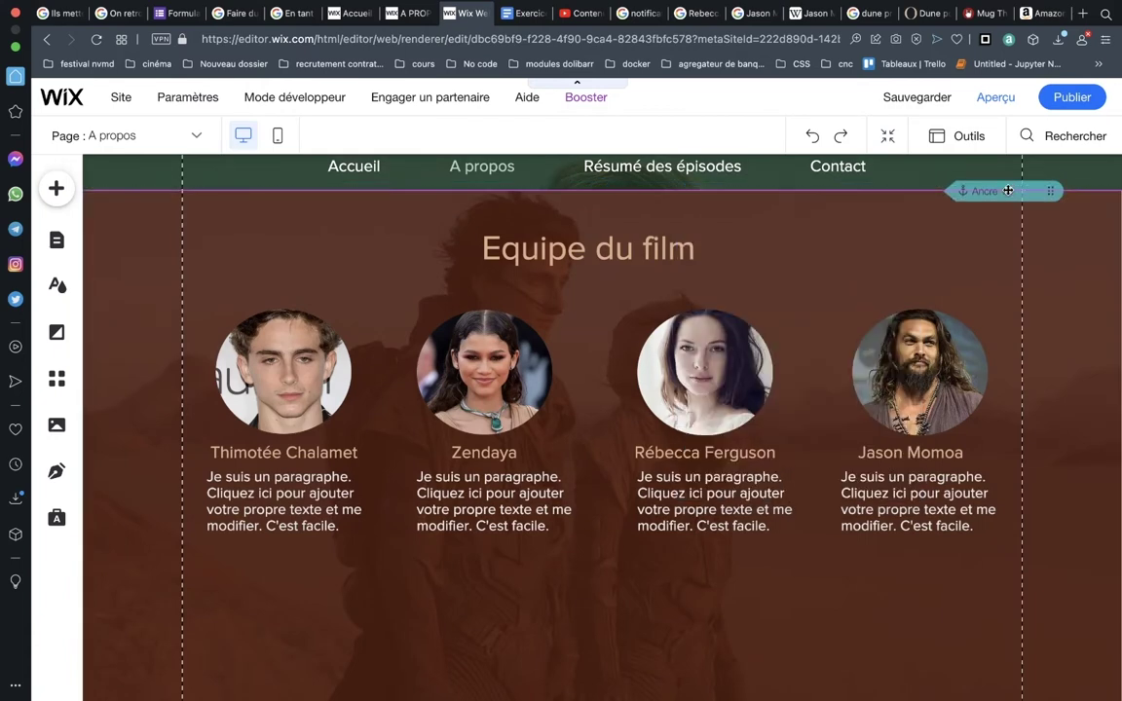
pyautogui.click(1003, 192)
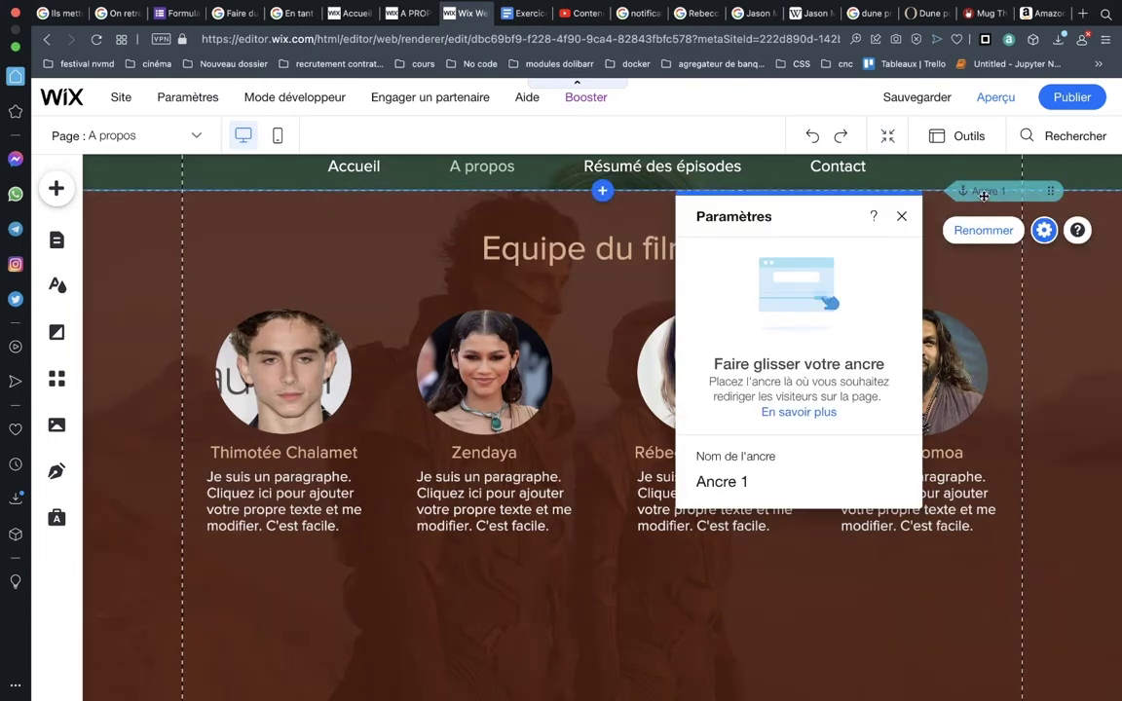
pyautogui.click(983, 194)
pyautogui.click(982, 192)
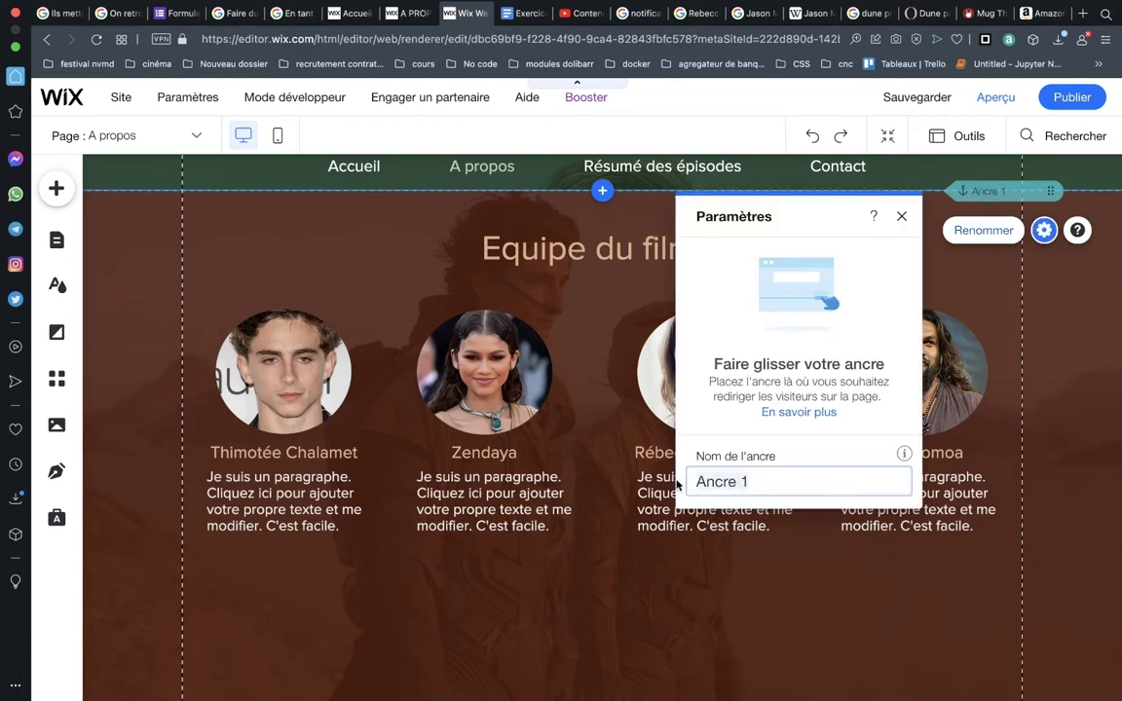
pyautogui.write('équpe du fi')
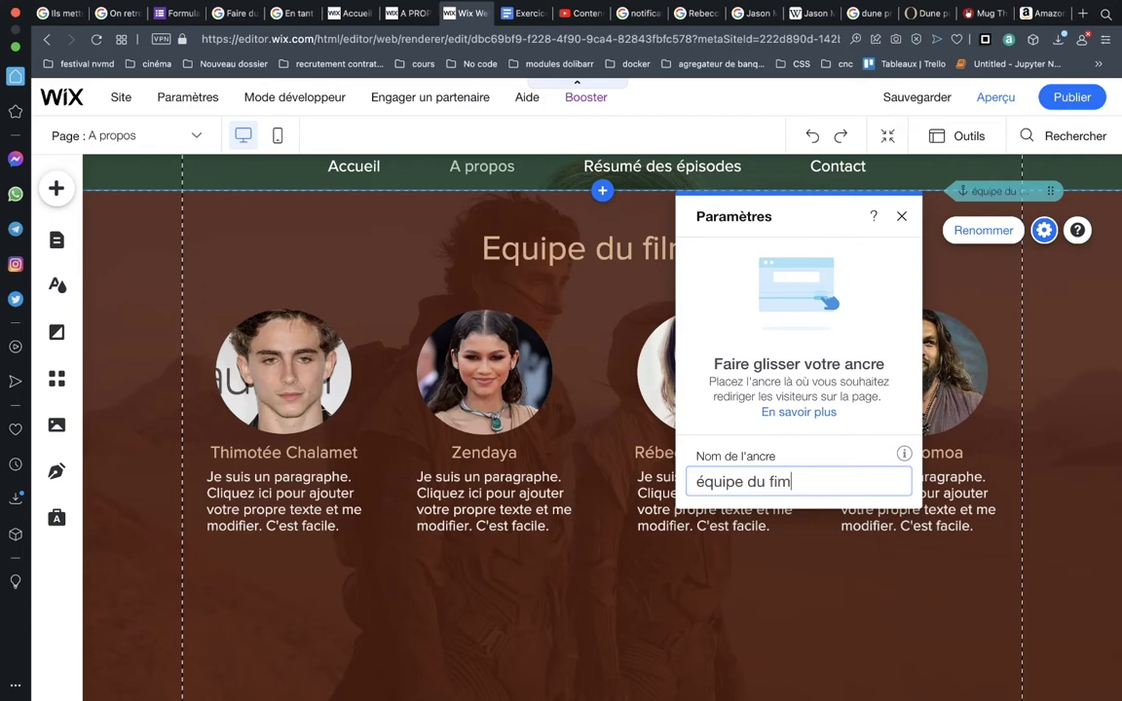
pyautogui.write('mm')
pyautogui.press('Return')
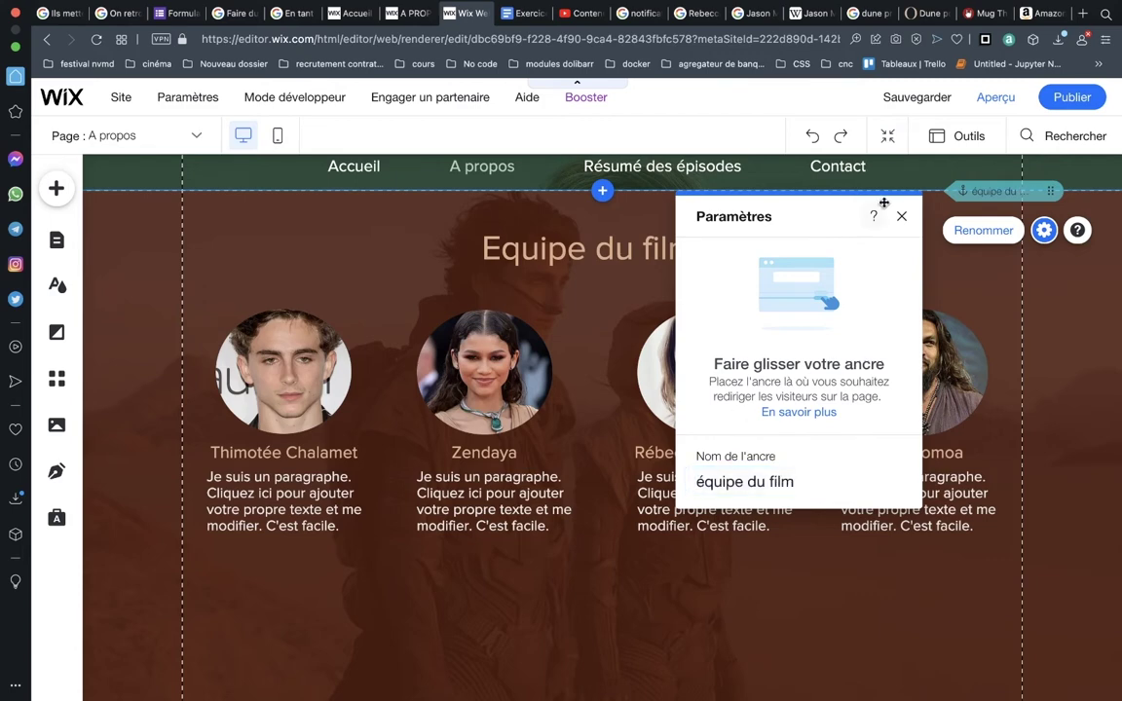
# Place a second anchor at the top of the green Equipe du site band.
pyautogui.click(902, 216)
pyautogui.scroll(-5, 872, 404)
pyautogui.scroll(-3, 873, 404)
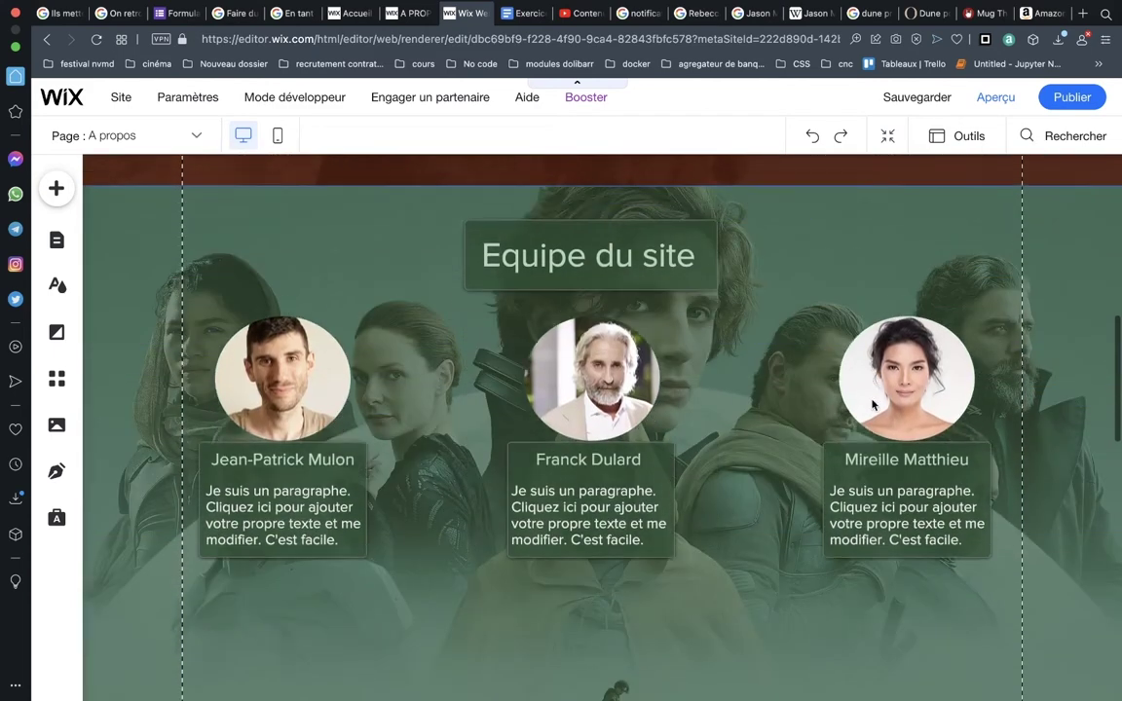
pyautogui.scroll(-2, 872, 404)
pyautogui.scroll(2, 873, 404)
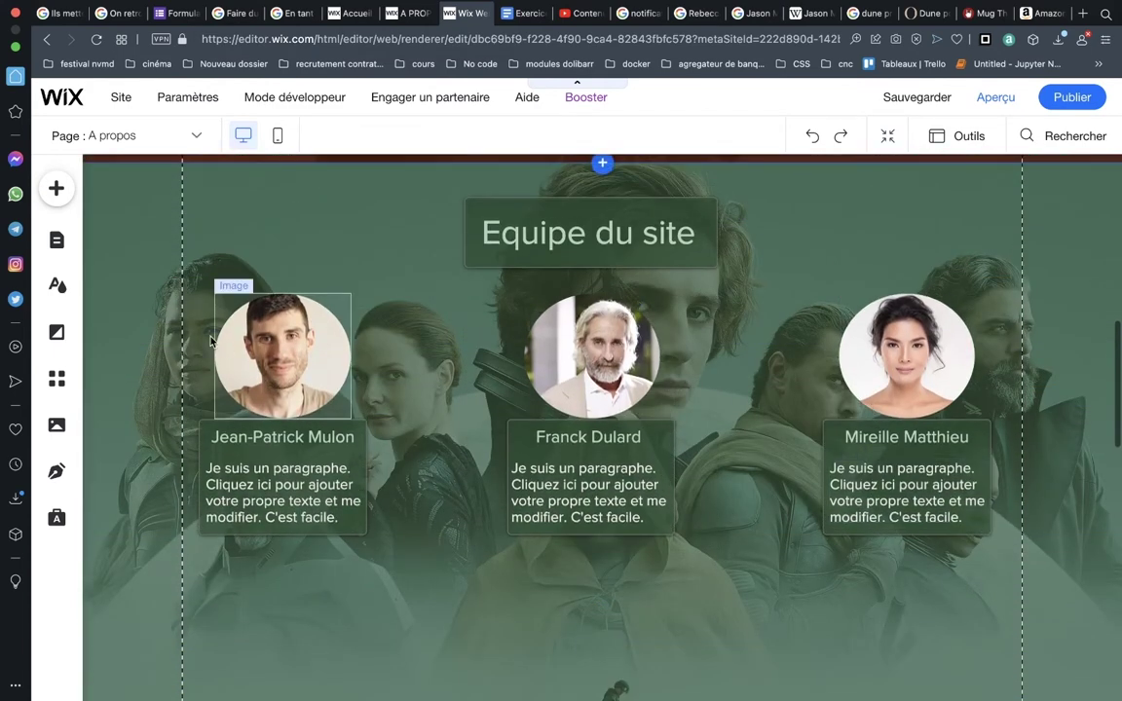
pyautogui.click(55, 188)
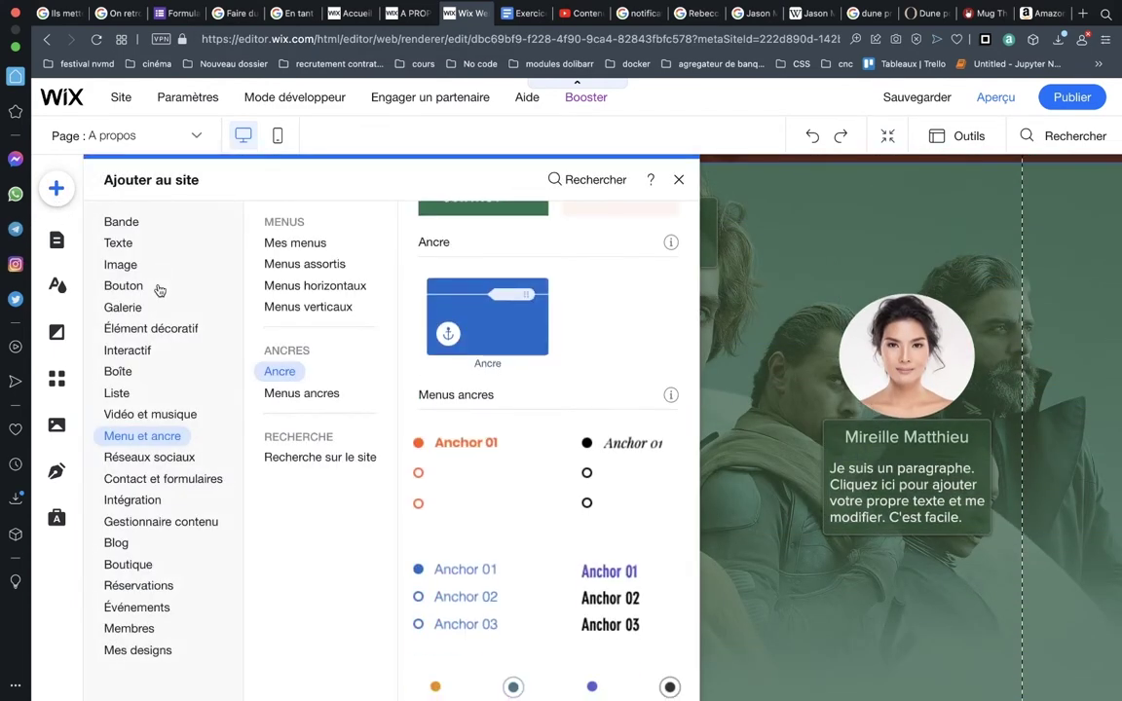
pyautogui.click(163, 478)
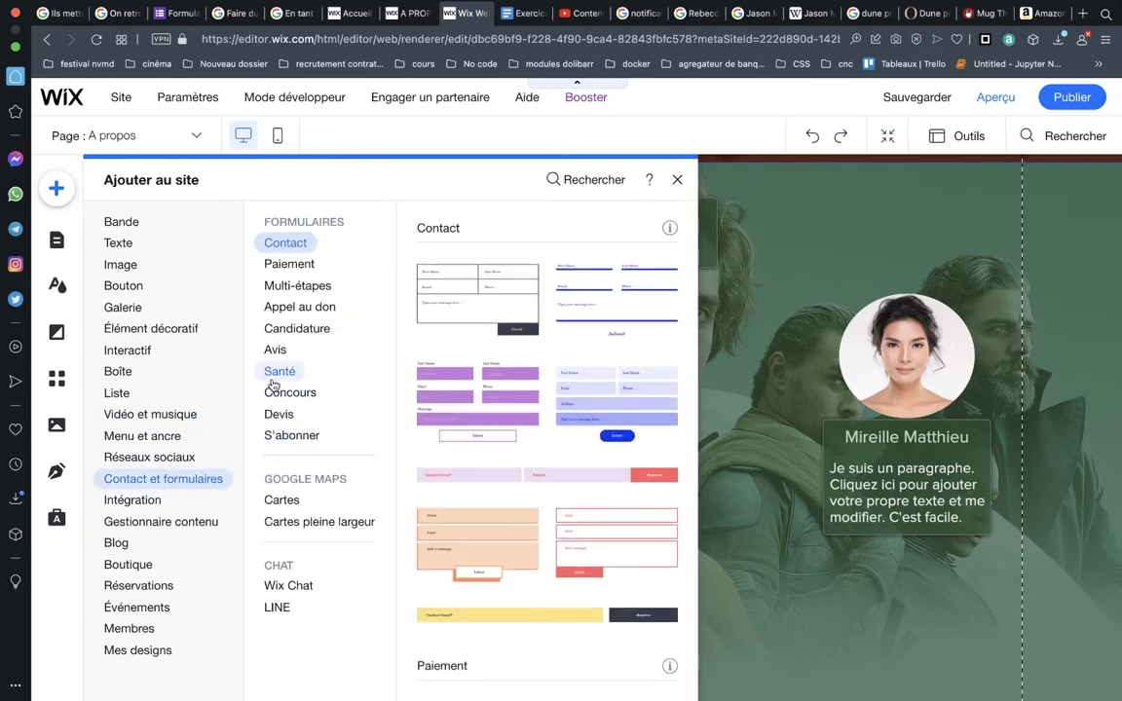
pyautogui.click(159, 438)
pyautogui.click(279, 371)
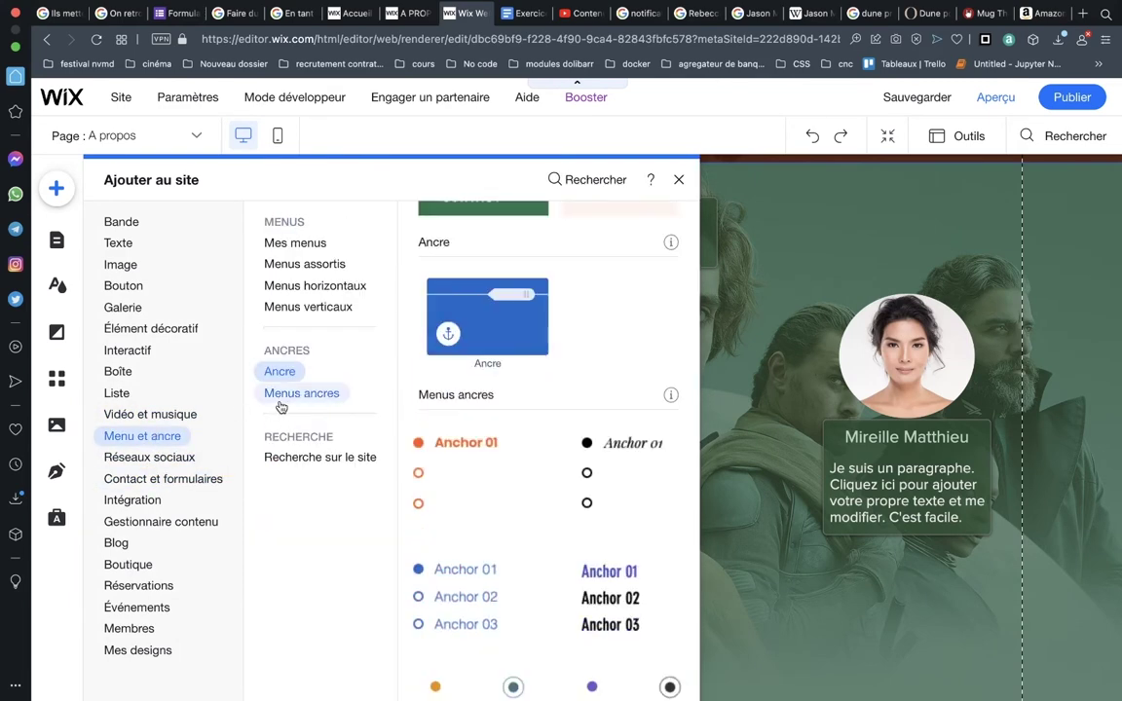
pyautogui.moveTo(483, 320)
pyautogui.mouseDown()
pyautogui.moveTo(899, 248)
pyautogui.moveTo(876, 181)
pyautogui.mouseUp()
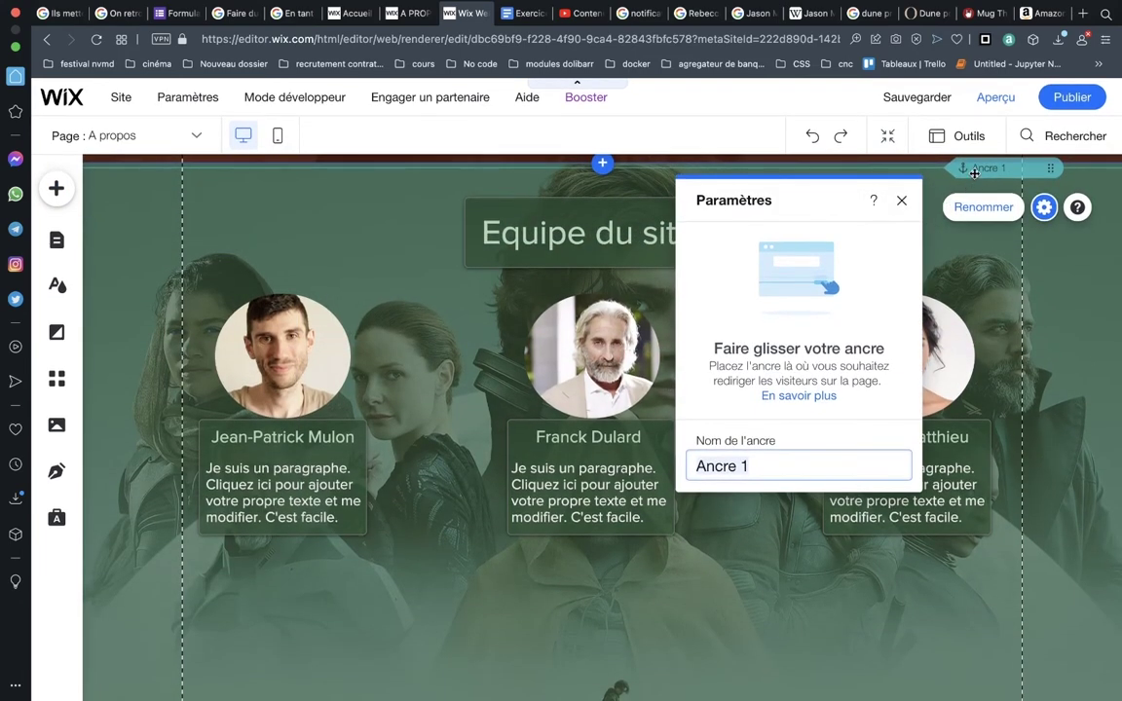
pyautogui.moveTo(974, 172); pyautogui.dragTo(974, 167)
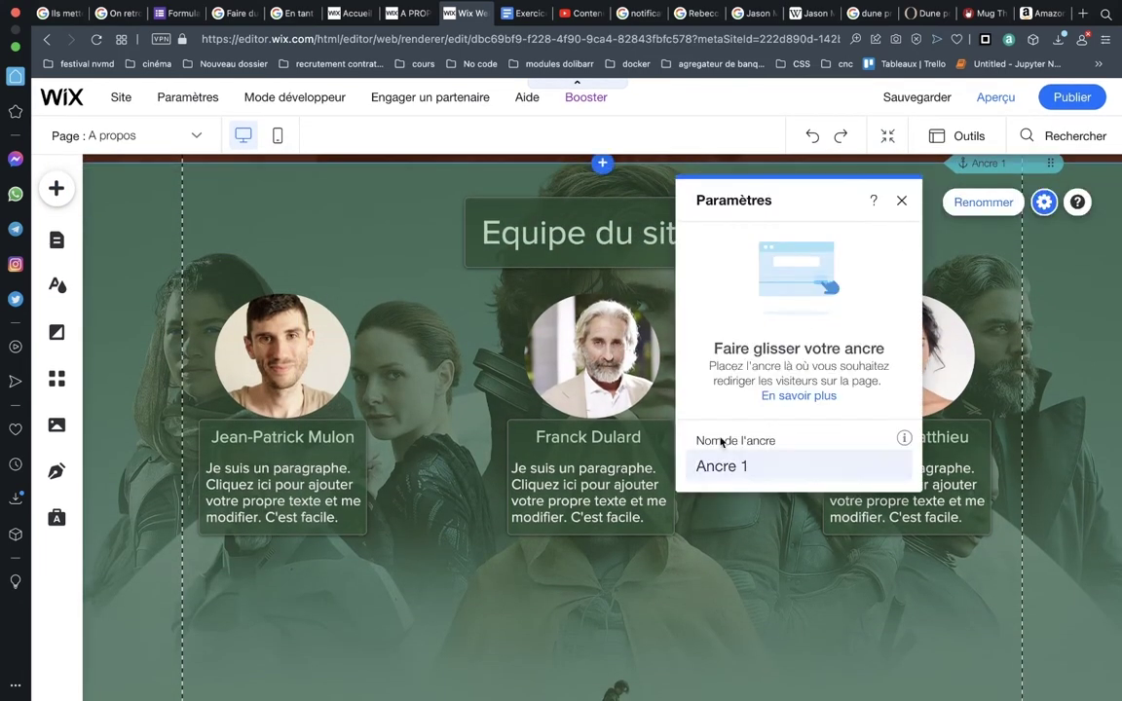
# Name the new anchor 'équipe du site' and close its settings.
pyautogui.click(729, 468)
pyautogui.write('éq')
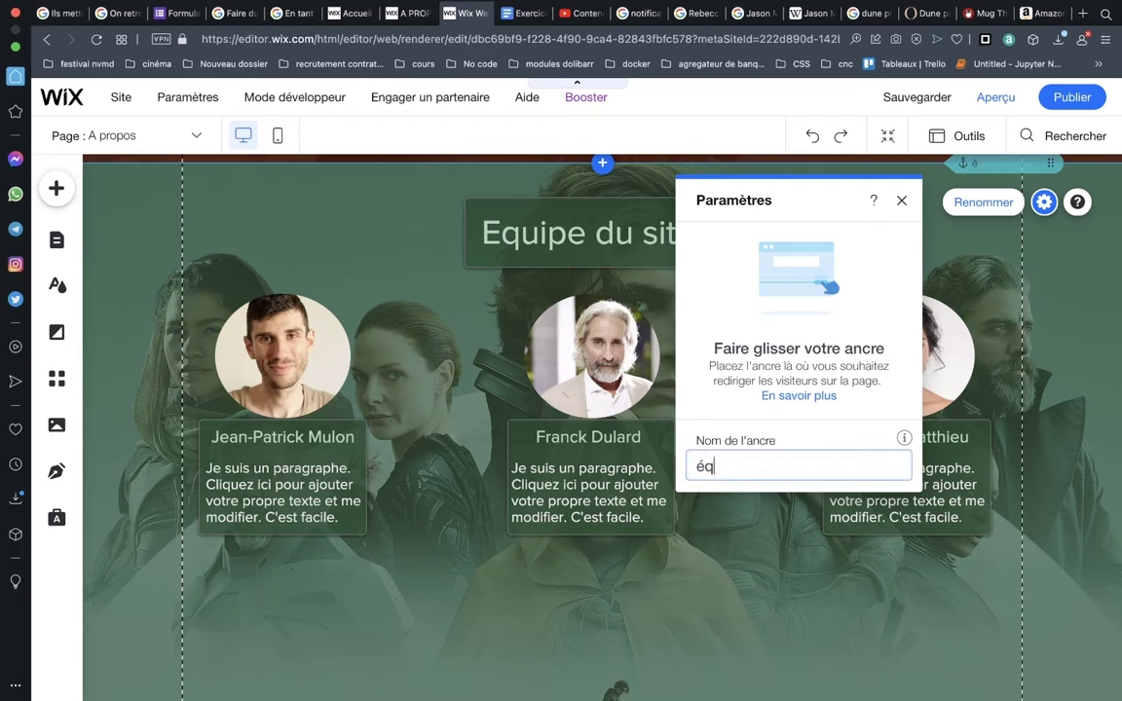
pyautogui.write('uipe du sit')
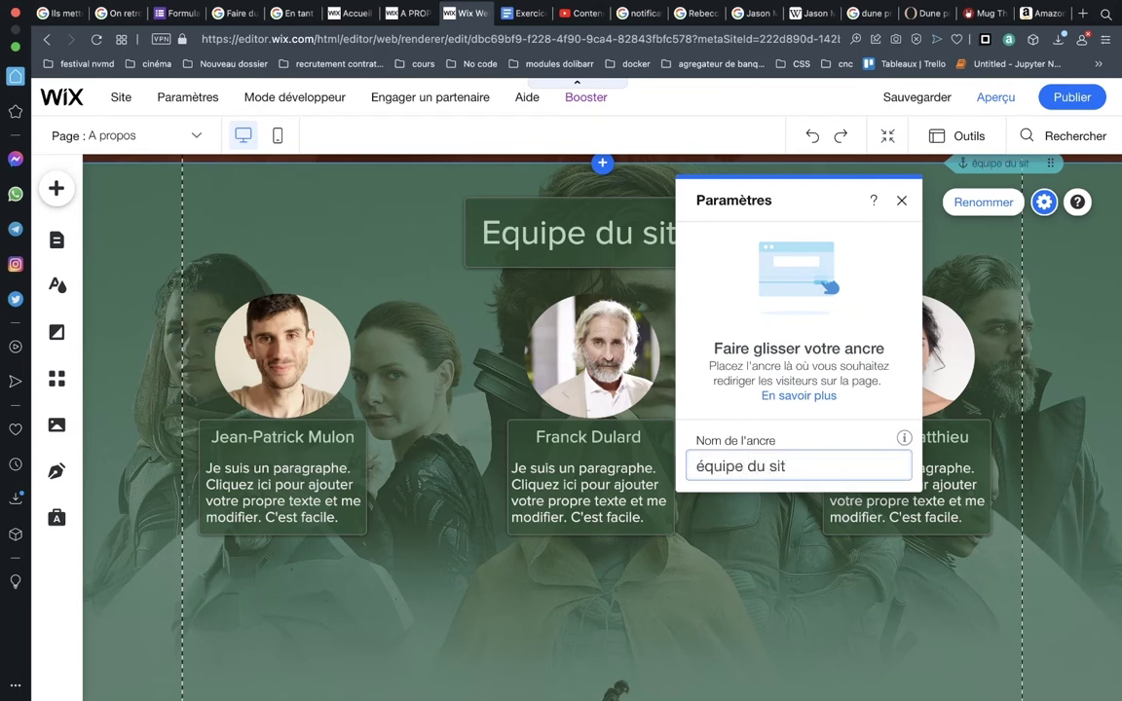
pyautogui.write('e')
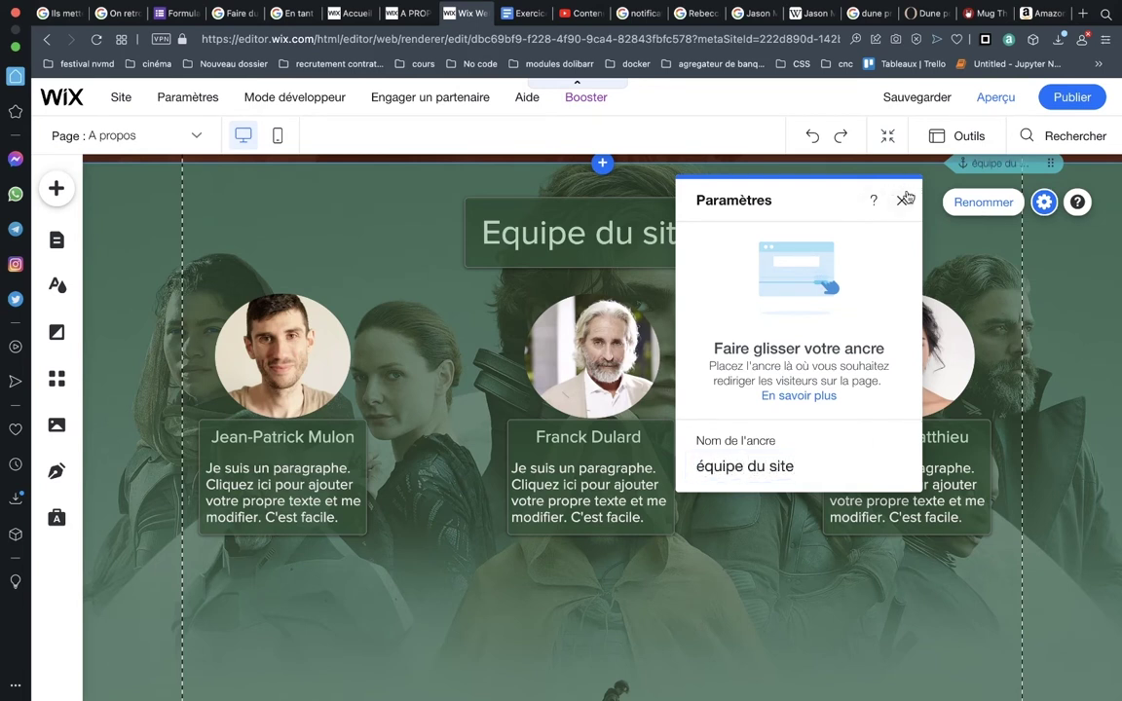
pyautogui.click(901, 199)
pyautogui.scroll(-2, 446, 300)
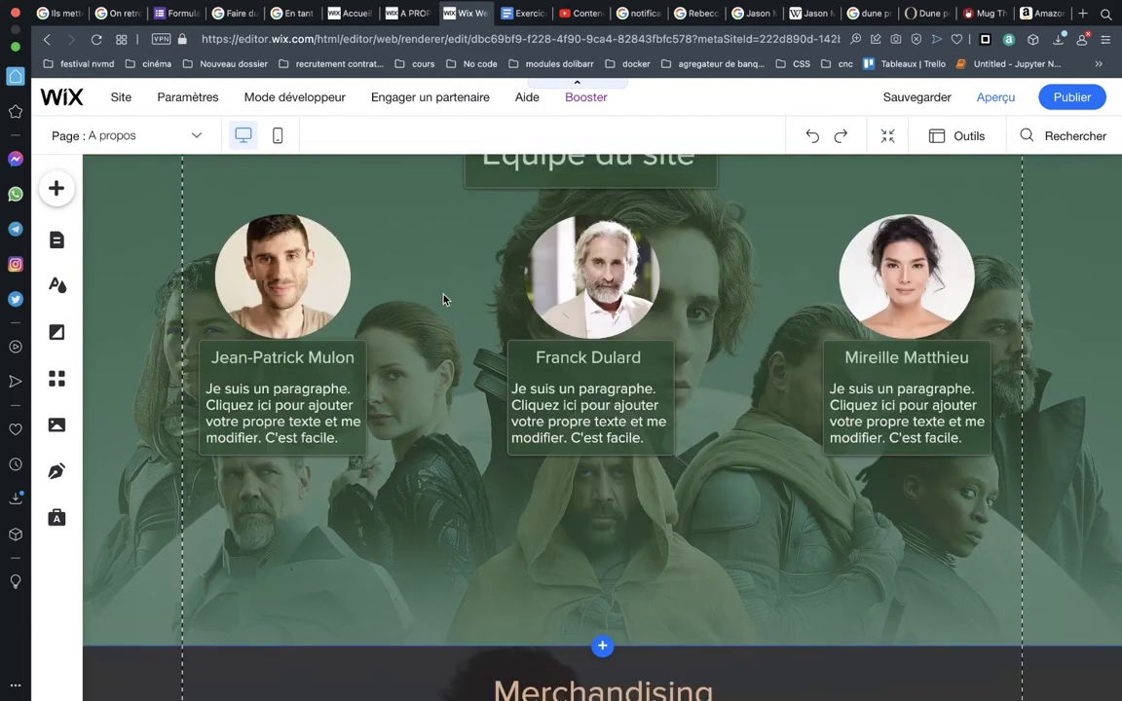
# Drop a new anchor on the Merchandising section's top edge and rename it 'Merchandising'.
pyautogui.scroll(-5, 443, 299)
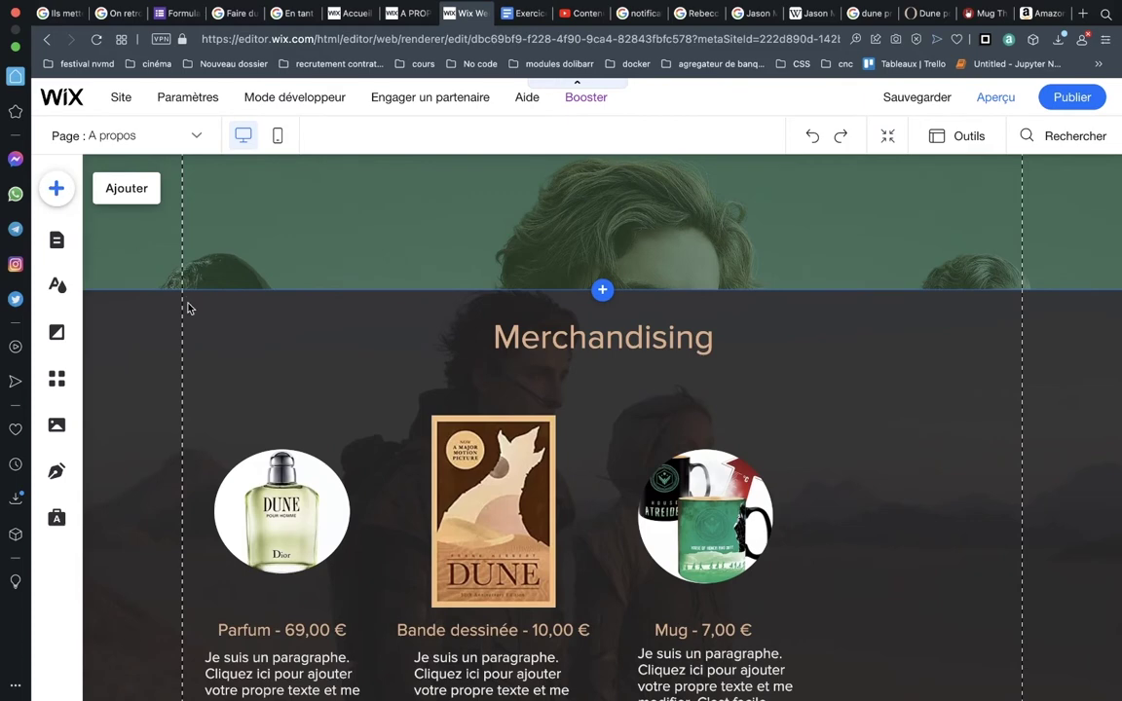
pyautogui.click(56, 188)
pyautogui.moveTo(429, 295)
pyautogui.mouseDown()
pyautogui.moveTo(885, 246)
pyautogui.moveTo(890, 280)
pyautogui.mouseUp()
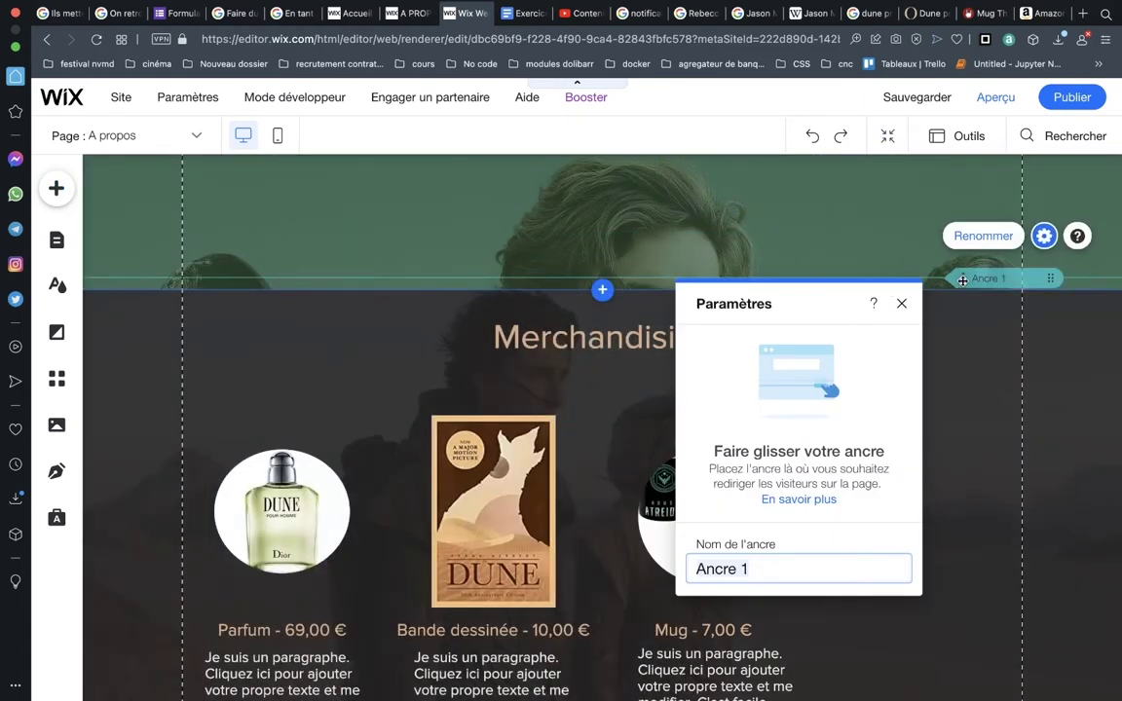
pyautogui.moveTo(962, 280); pyautogui.dragTo(962, 290)
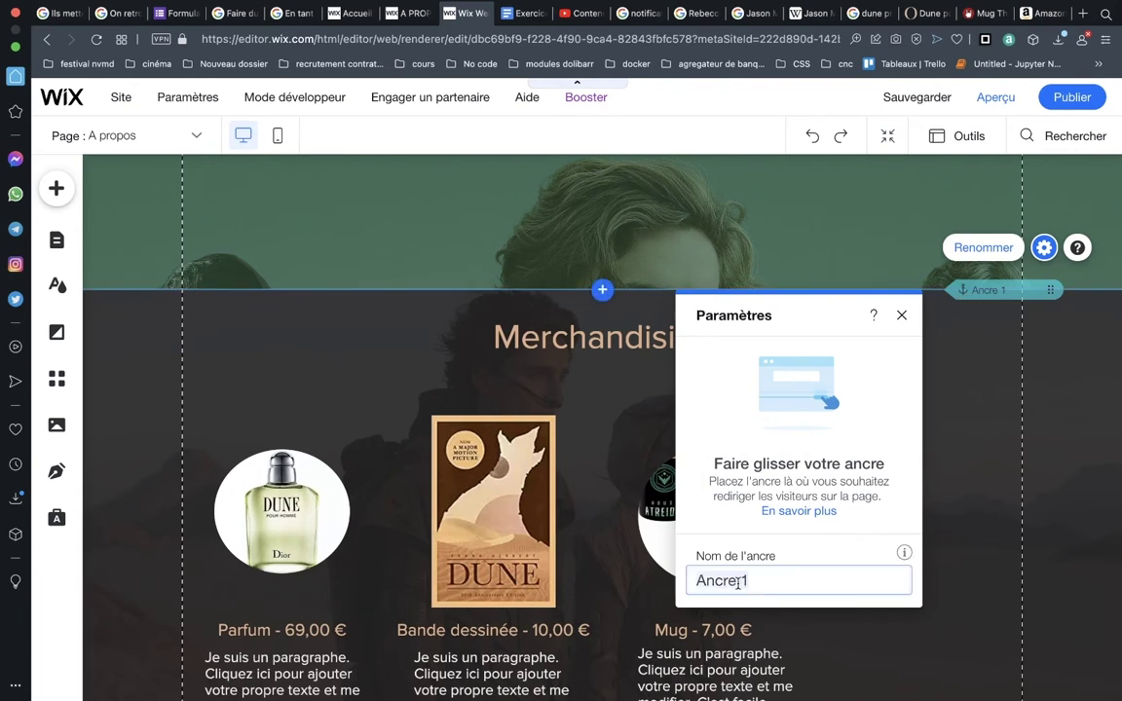
pyautogui.tripleClick(737, 579)
pyautogui.write('Merchan')
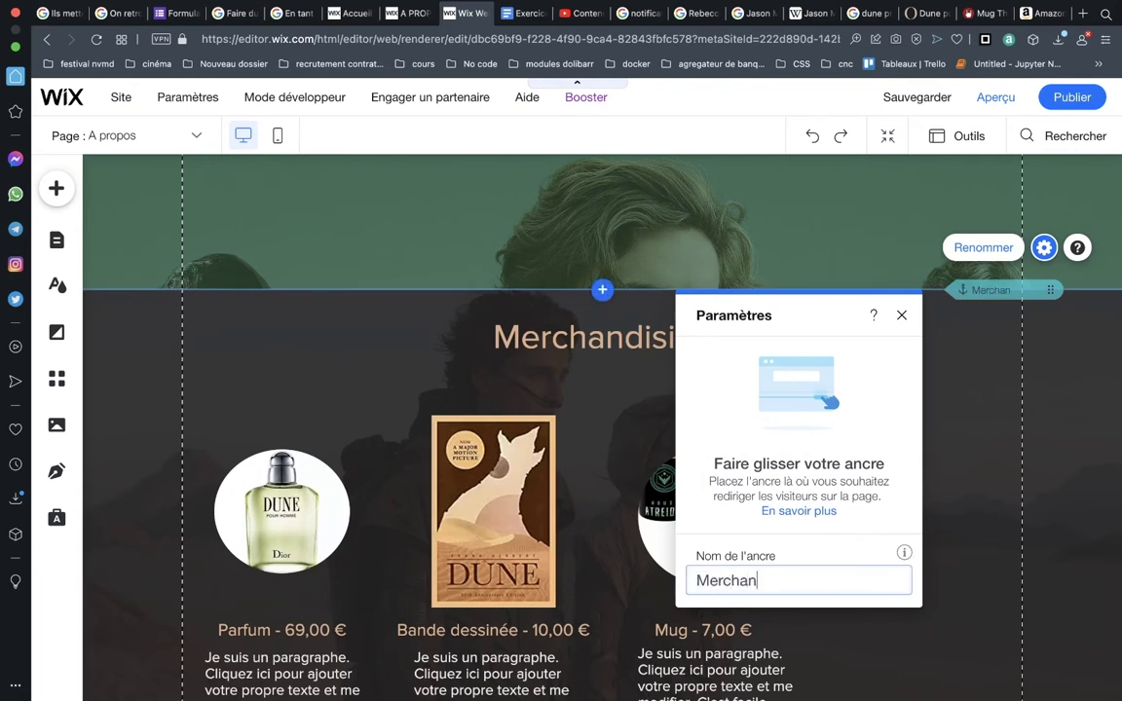
pyautogui.write('dising')
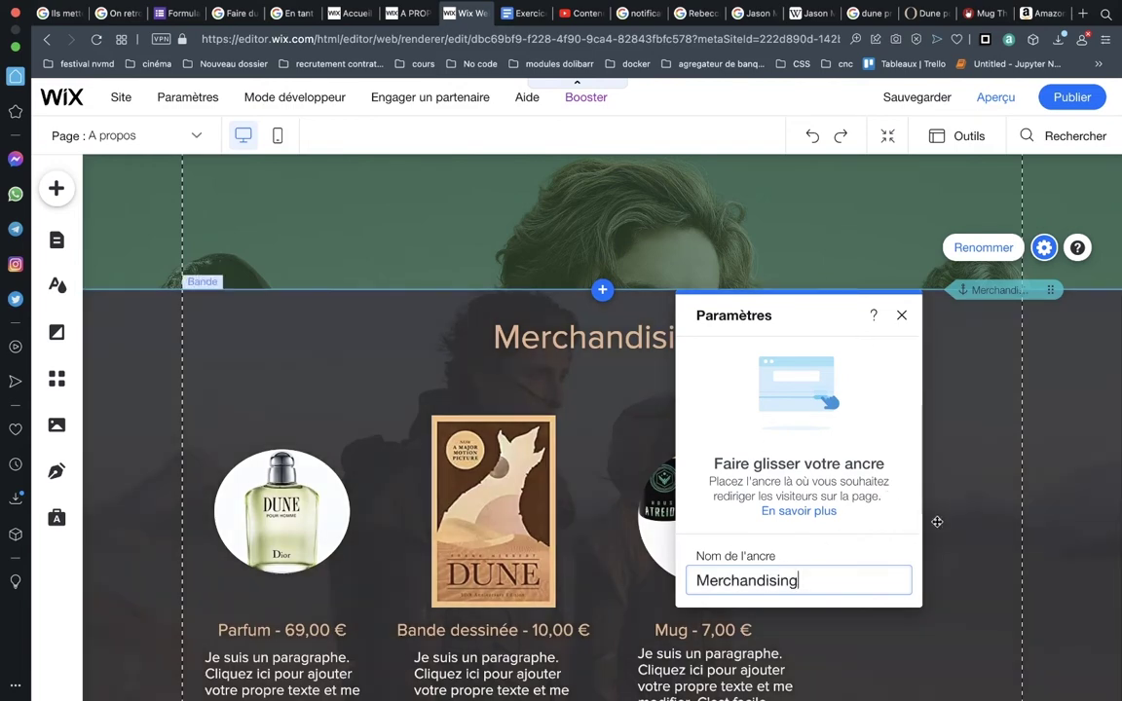
pyautogui.click(908, 419)
pyautogui.scroll(-7, 910, 423)
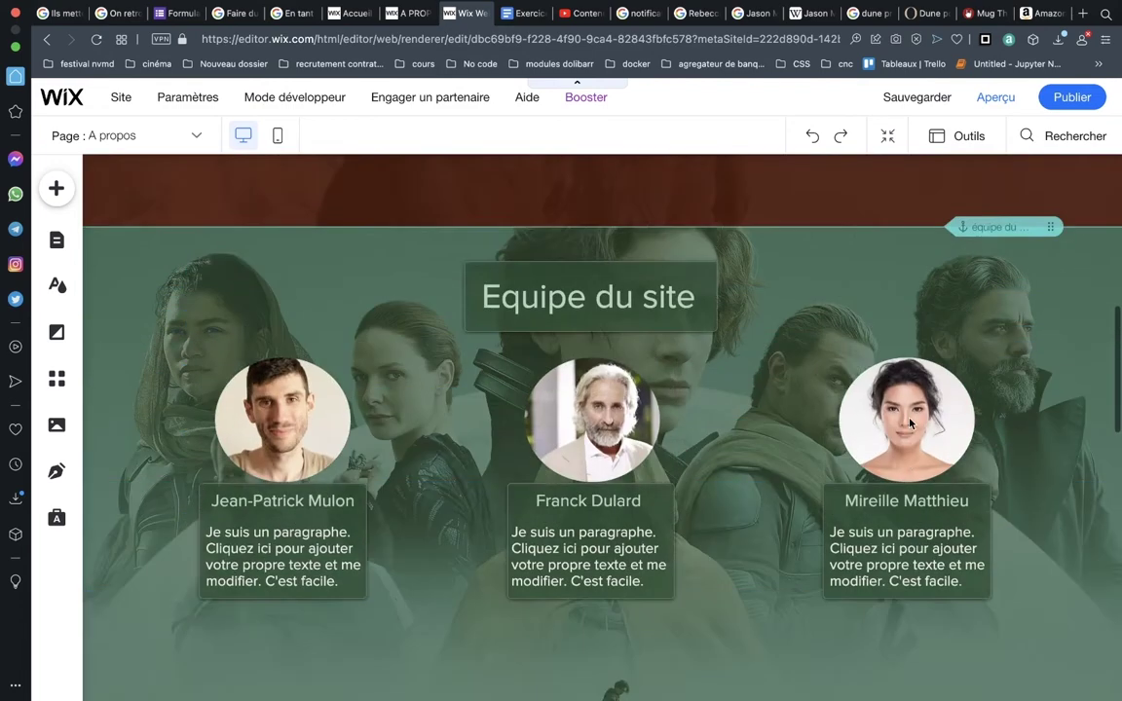
pyautogui.scroll(2, 909, 423)
pyautogui.scroll(4, 909, 422)
pyautogui.scroll(-2, 908, 423)
pyautogui.scroll(-2, 909, 423)
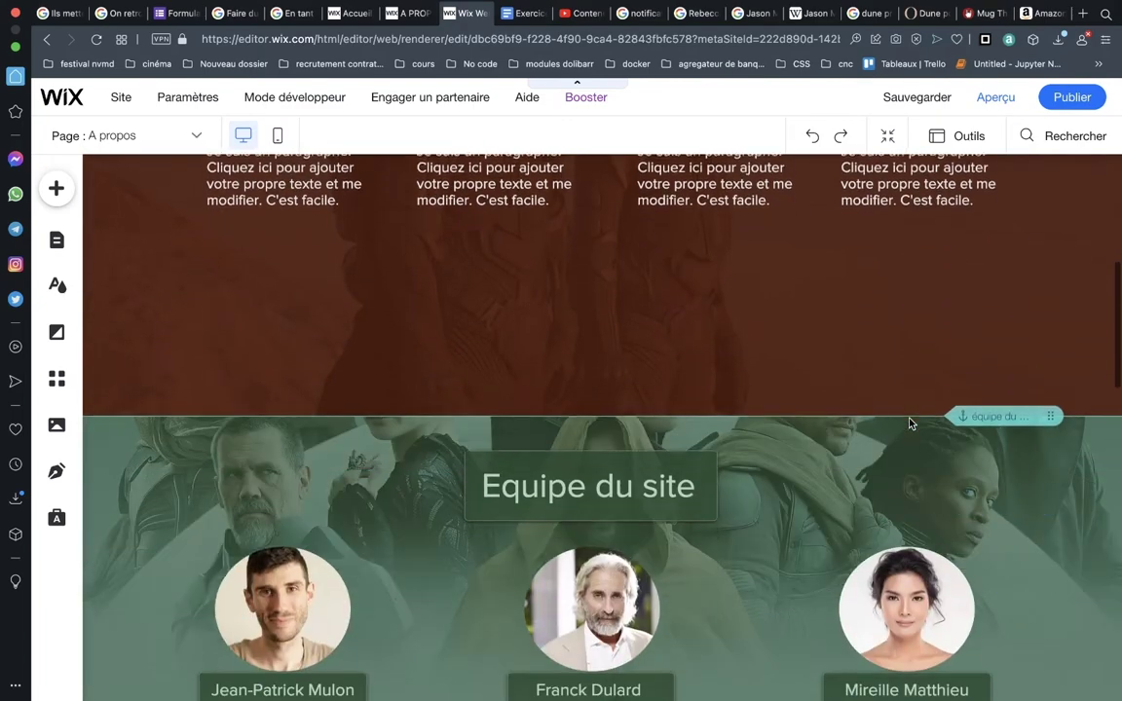
pyautogui.scroll(-3, 910, 421)
pyautogui.scroll(-3, 910, 420)
pyautogui.scroll(-1, 909, 420)
pyautogui.scroll(-1, 910, 421)
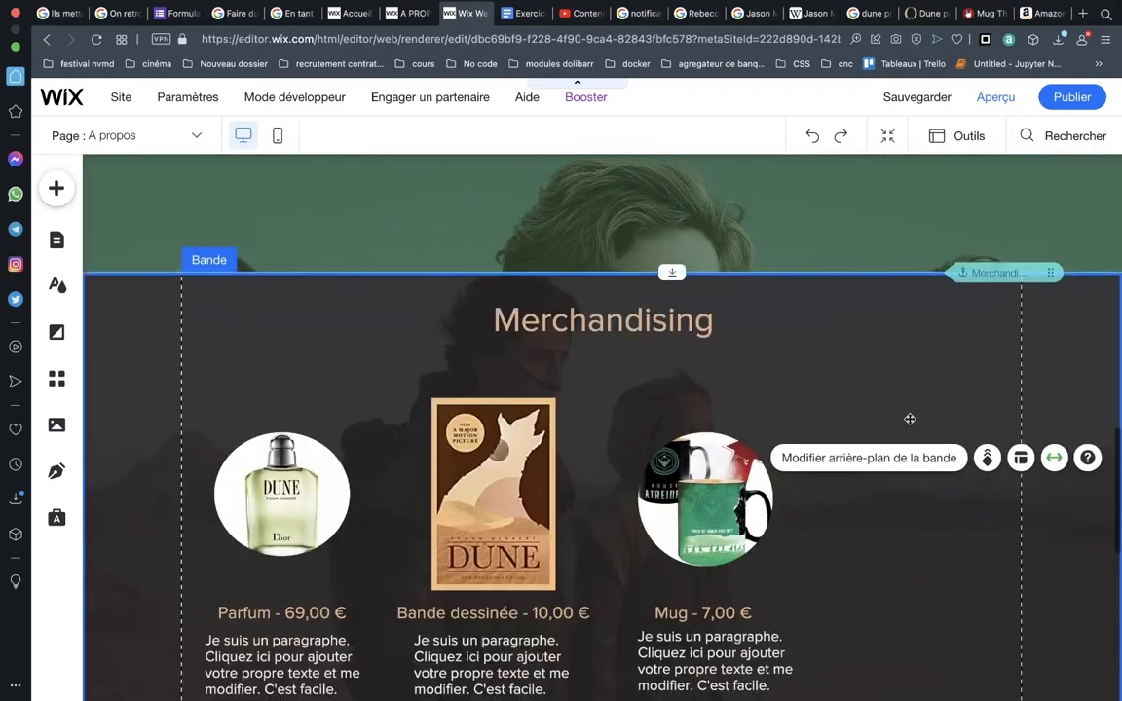
pyautogui.scroll(1, 910, 418)
pyautogui.scroll(1, 910, 418)
pyautogui.scroll(2, 910, 421)
pyautogui.scroll(3, 910, 424)
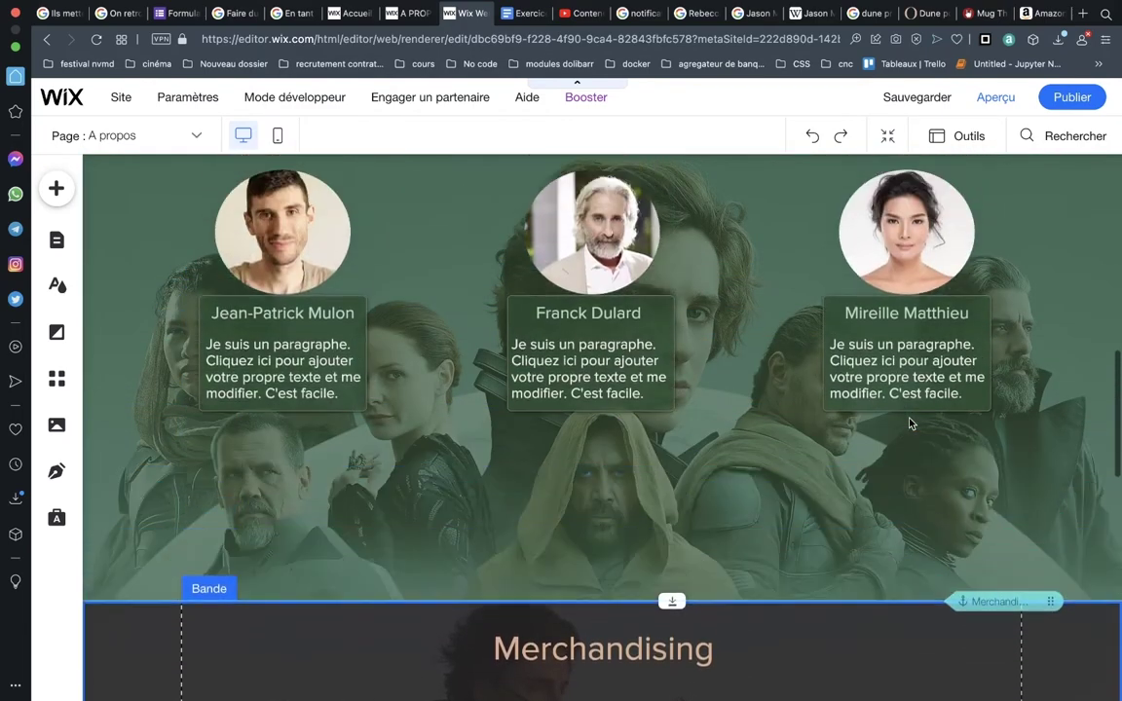
pyautogui.scroll(4, 909, 422)
pyautogui.scroll(3, 910, 422)
pyautogui.scroll(3, 934, 428)
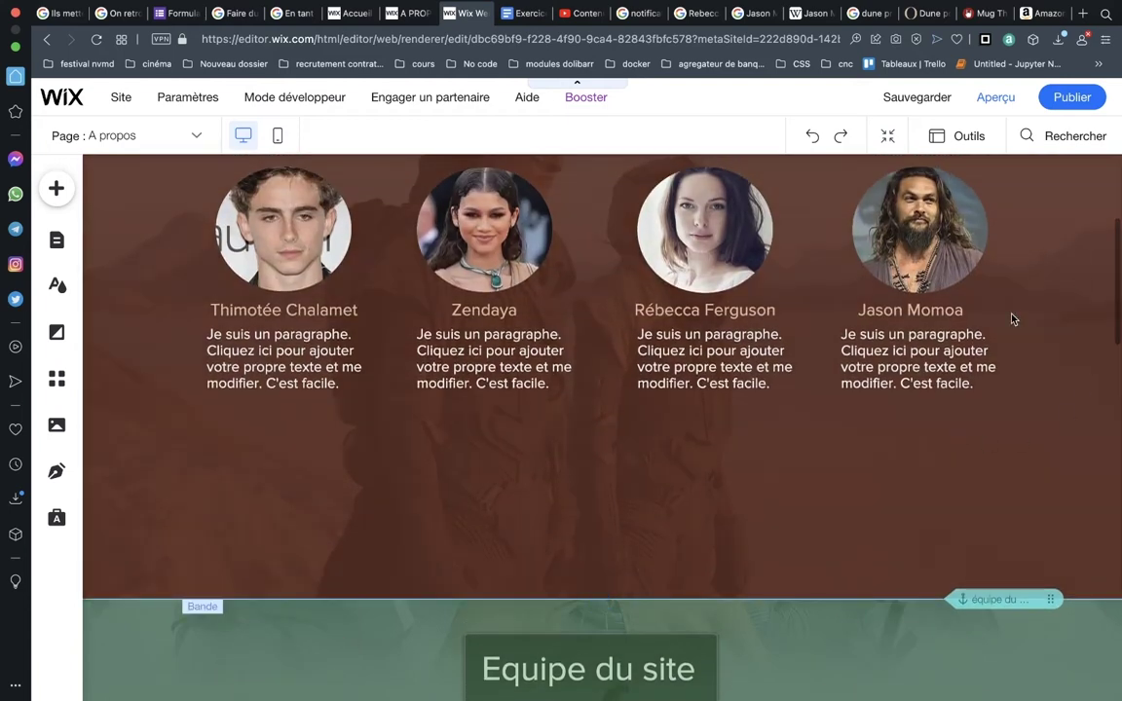
pyautogui.scroll(1, 1010, 397)
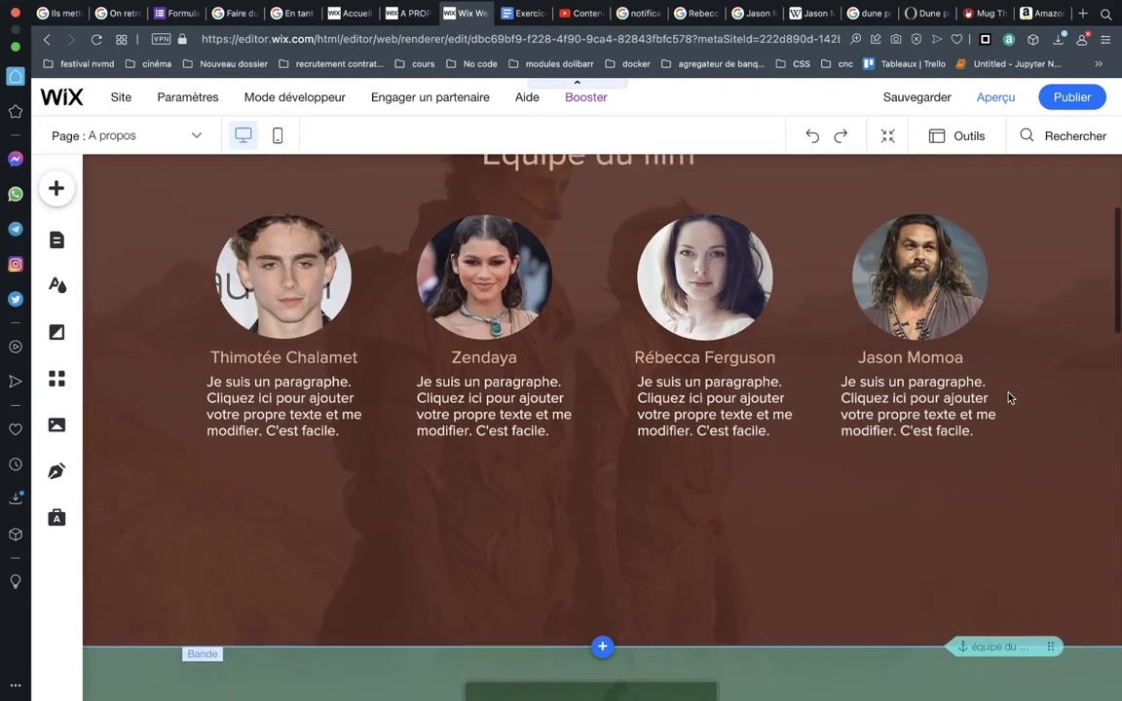
pyautogui.scroll(1, 1010, 398)
pyautogui.scroll(3, 1010, 397)
pyautogui.scroll(1, 985, 363)
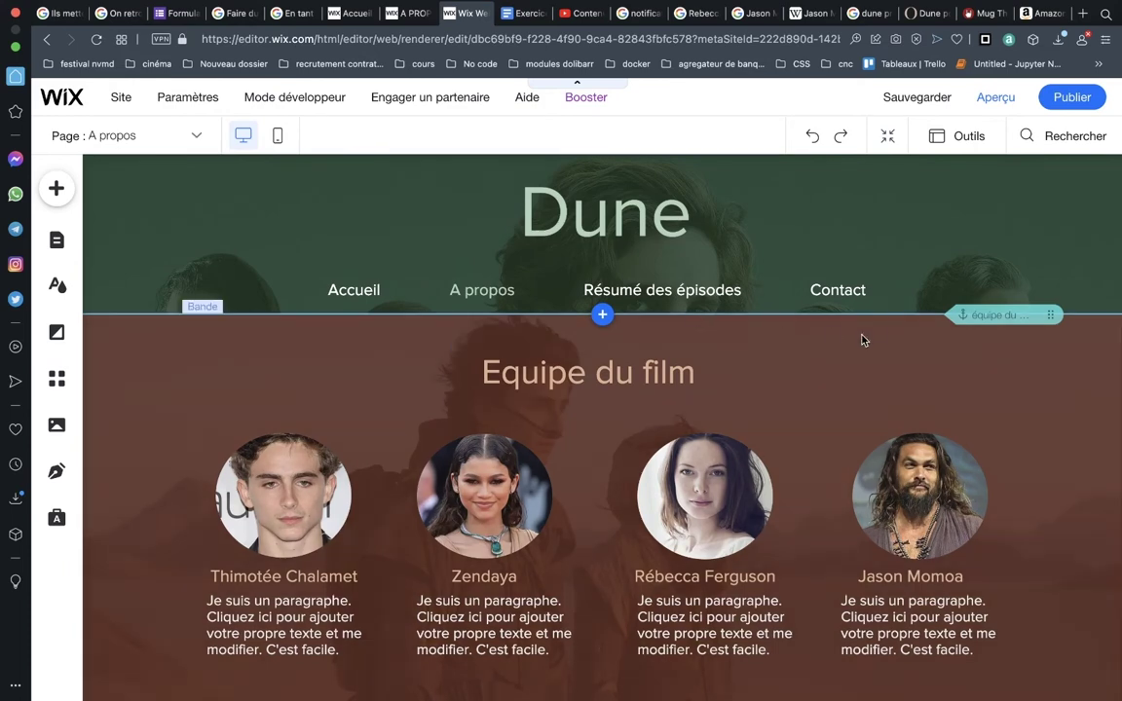
pyautogui.scroll(-1, 648, 303)
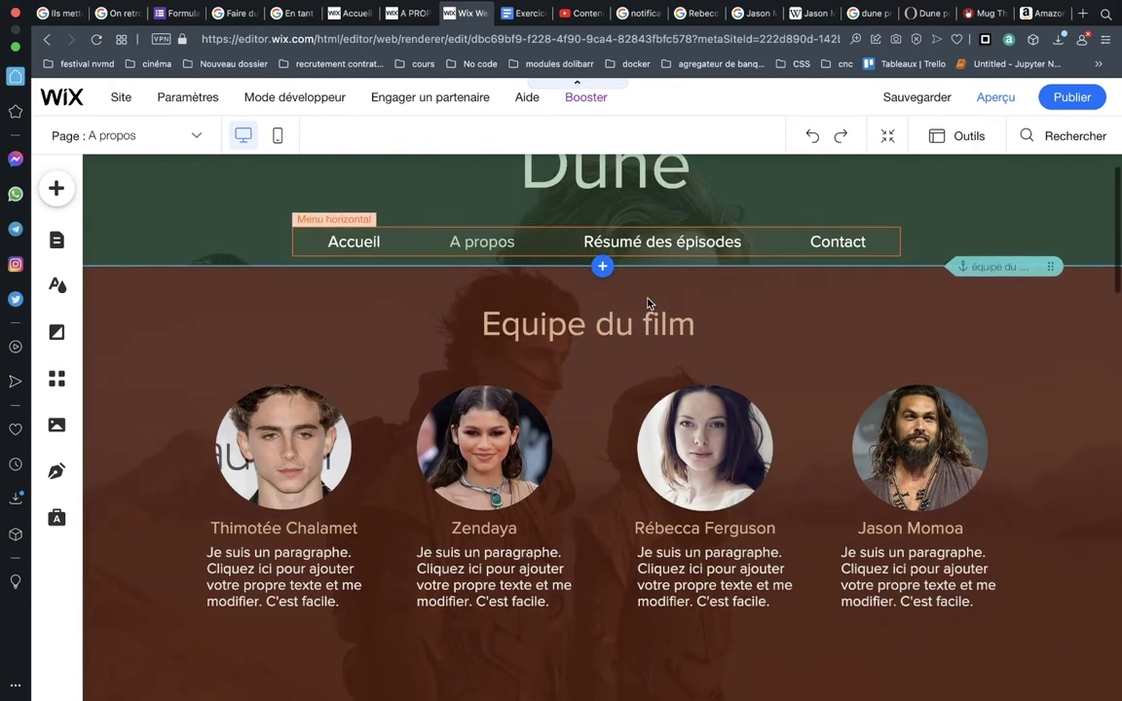
pyautogui.scroll(-1, 647, 303)
pyautogui.scroll(-3, 647, 303)
pyautogui.scroll(4, 647, 302)
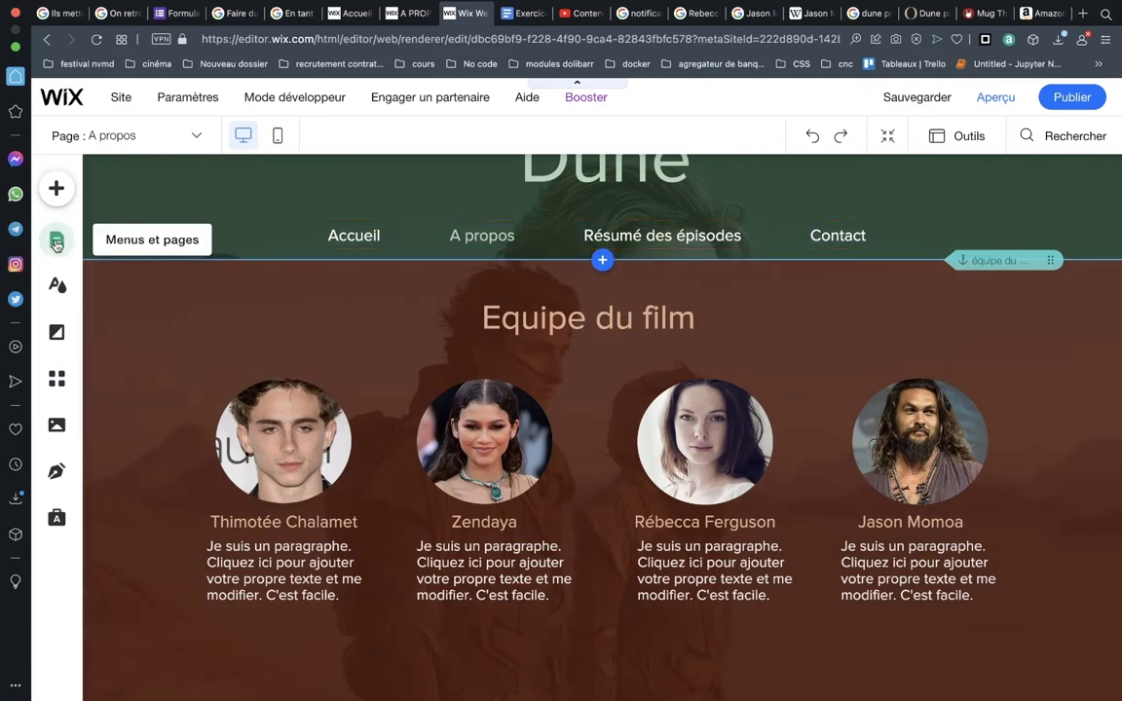
# Add a site-menu link to the équipe du film anchor, named 'Equipe du film'.
pyautogui.click(57, 242)
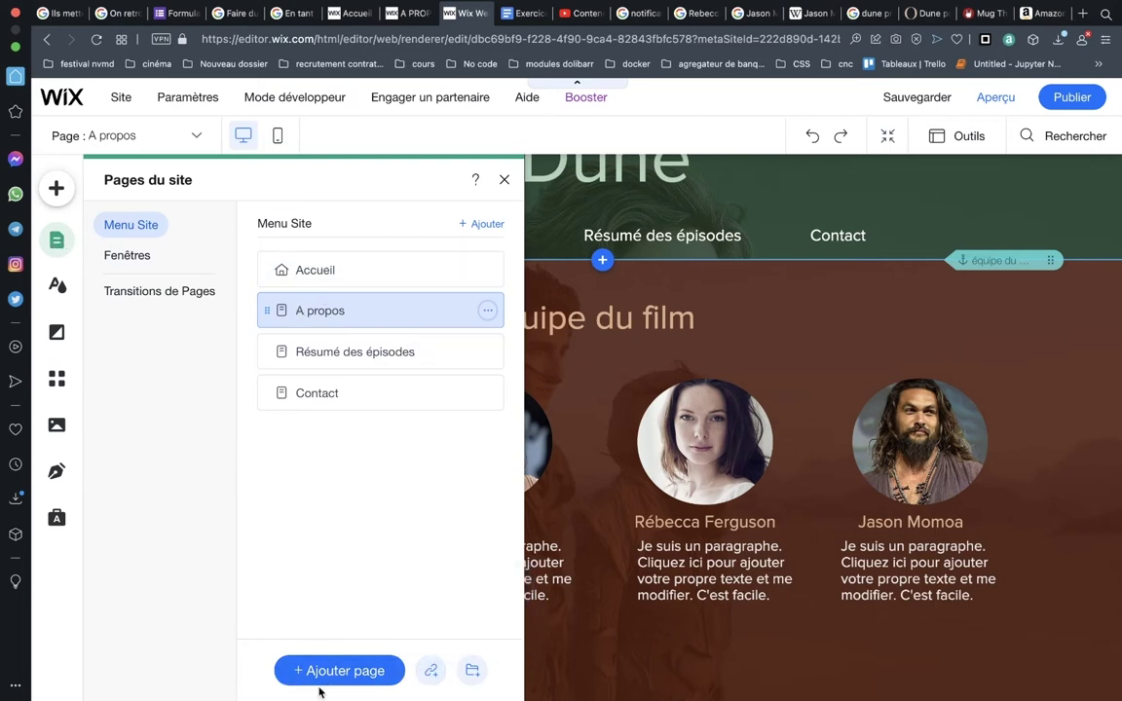
pyautogui.click(433, 671)
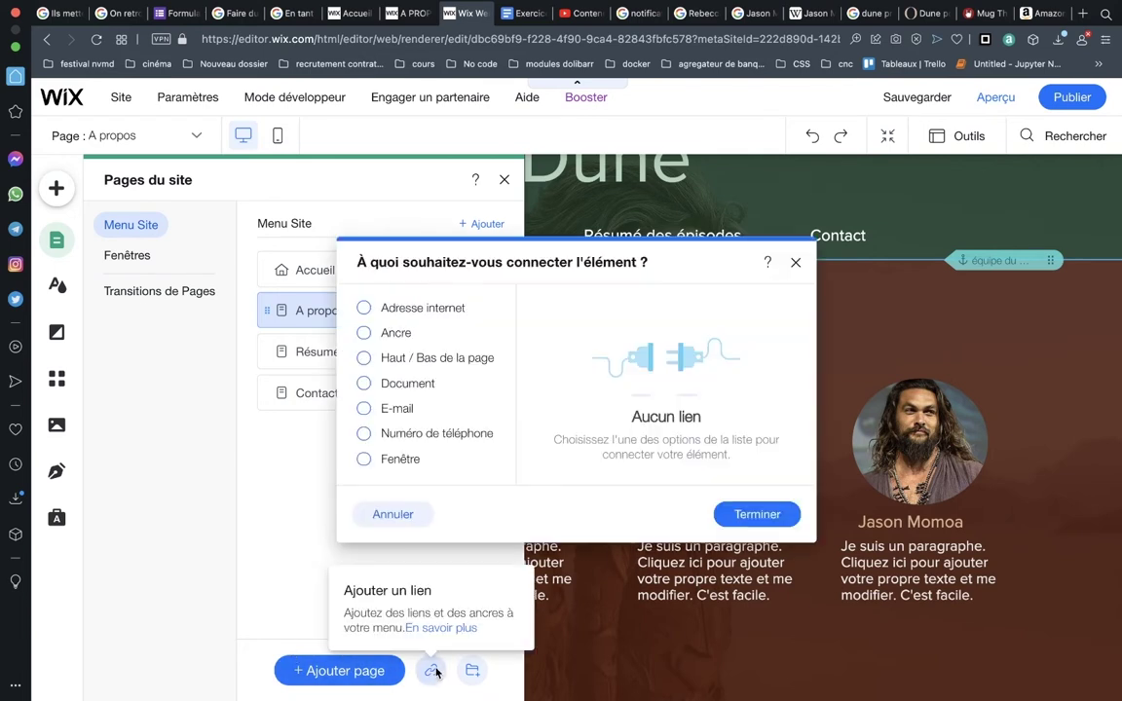
pyautogui.click(365, 333)
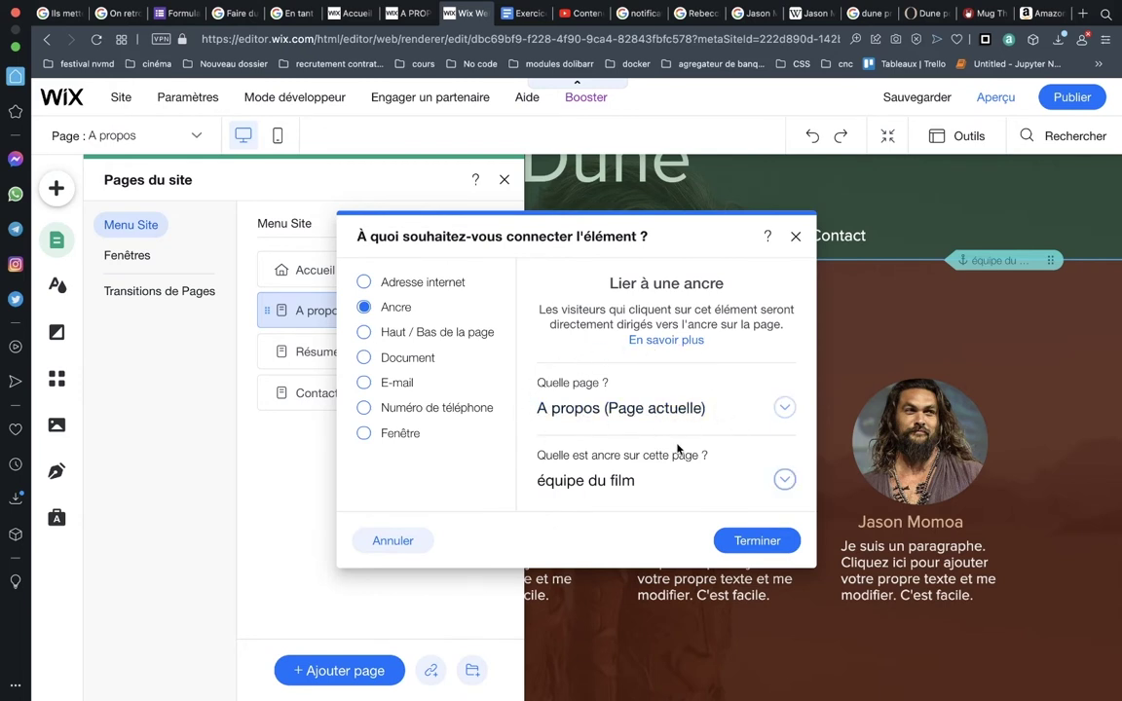
pyautogui.click(785, 481)
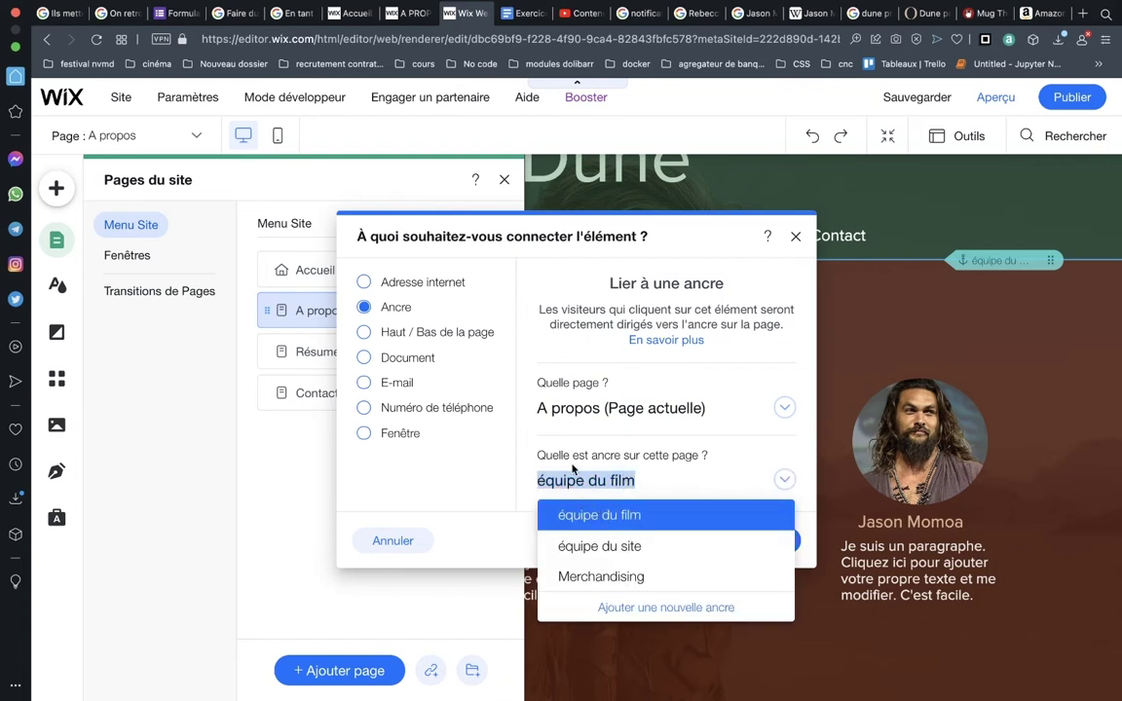
pyautogui.click(657, 480)
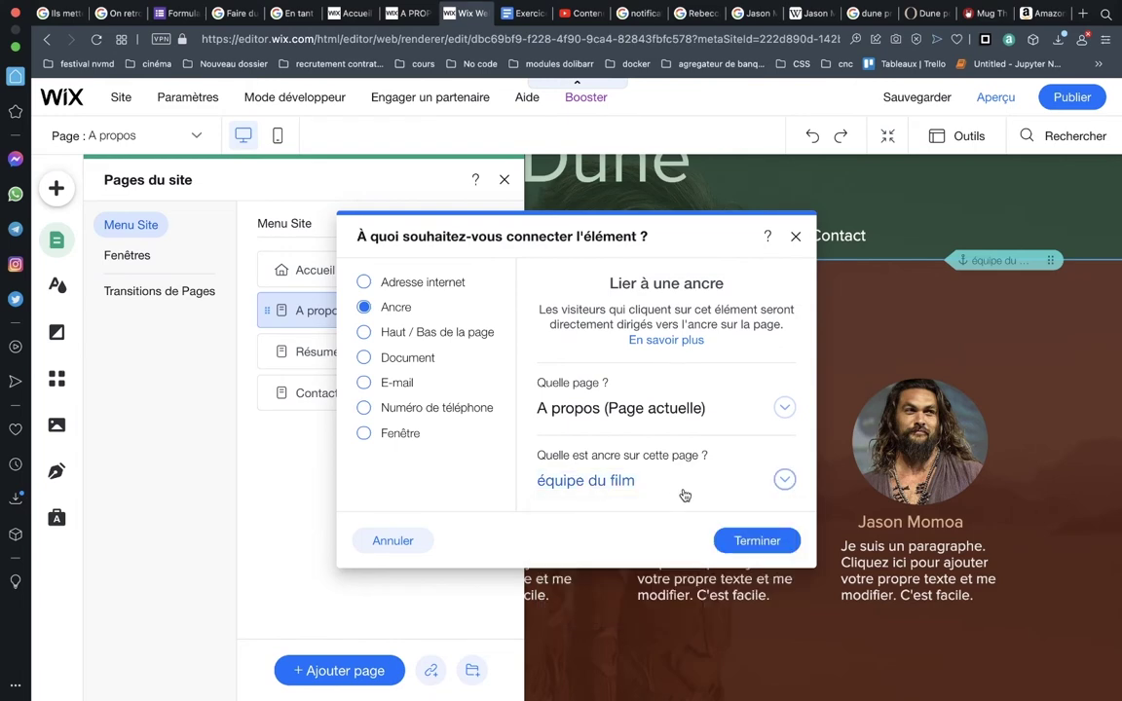
pyautogui.click(731, 541)
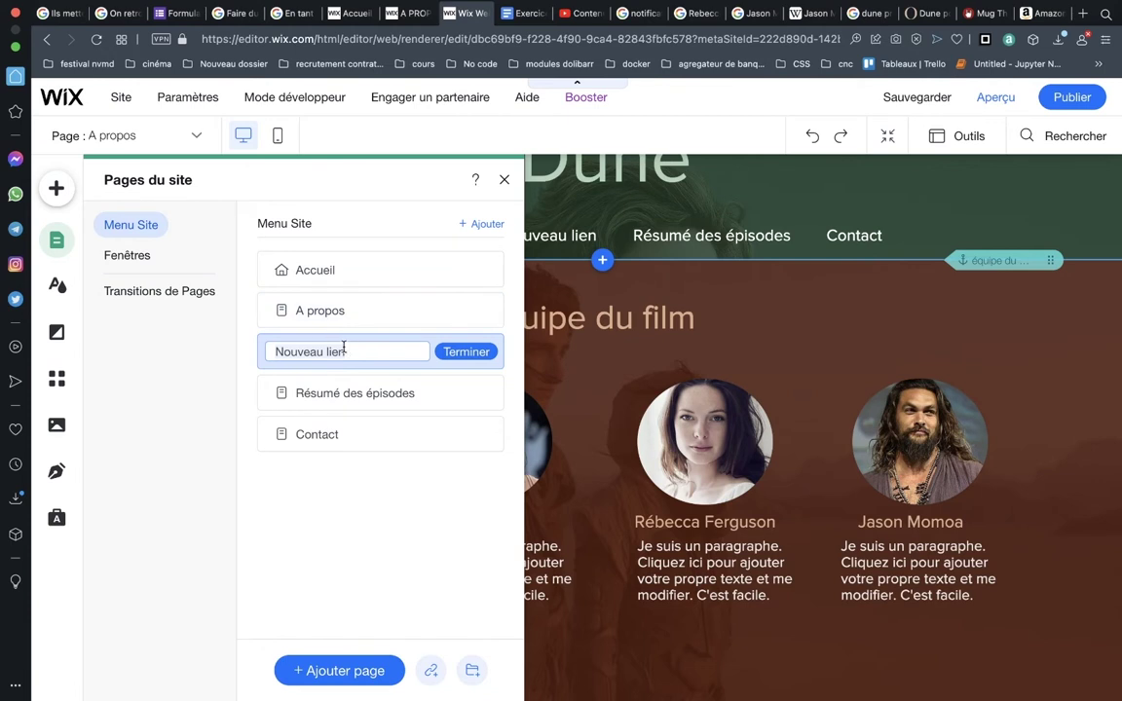
pyautogui.write('Equipe du film')
pyautogui.press('Return')
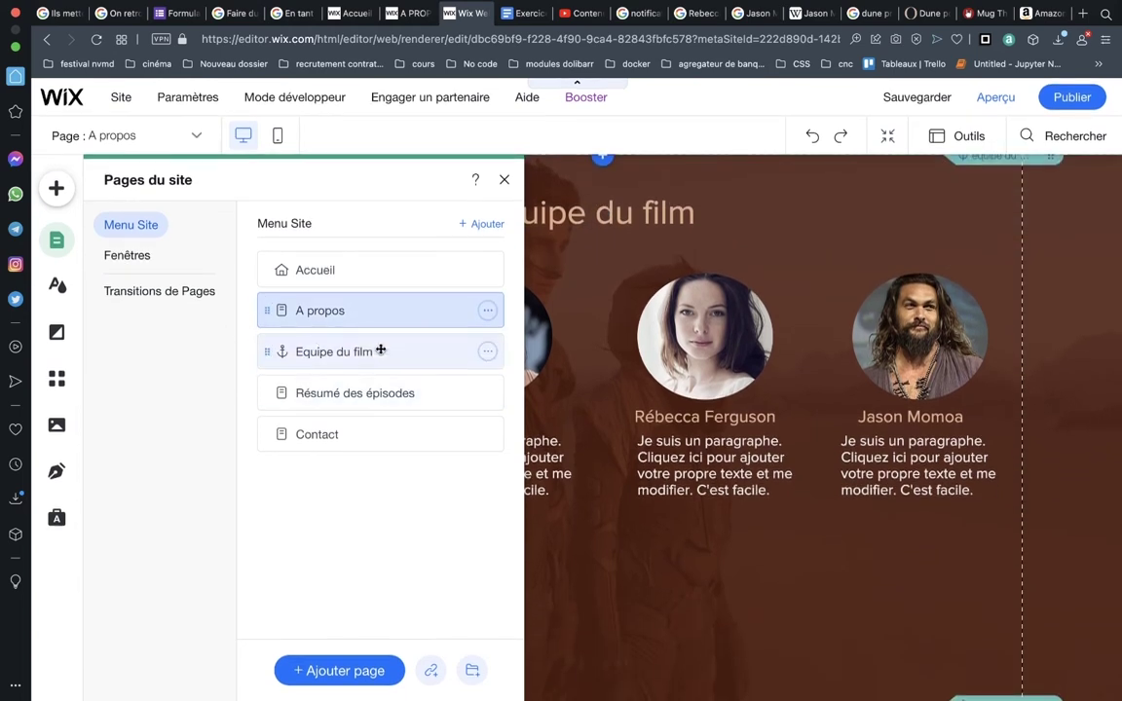
# Close the Menus et pages panel to view the page, then reopen it.
pyautogui.scroll(3, 611, 308)
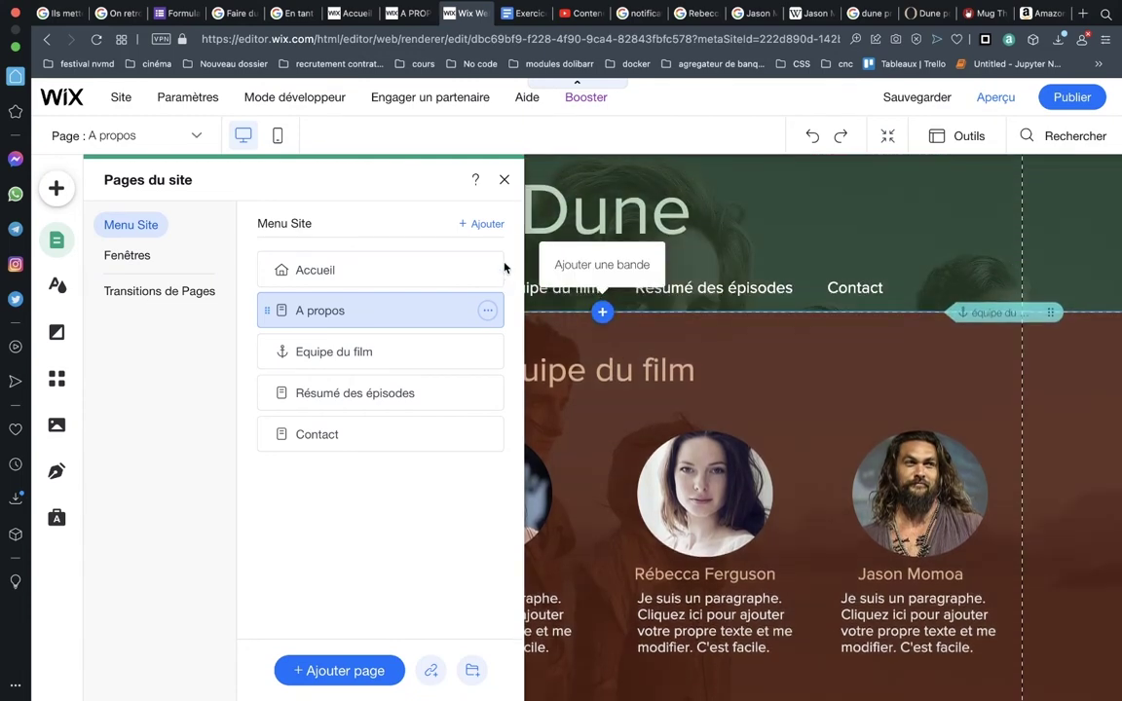
pyautogui.click(503, 181)
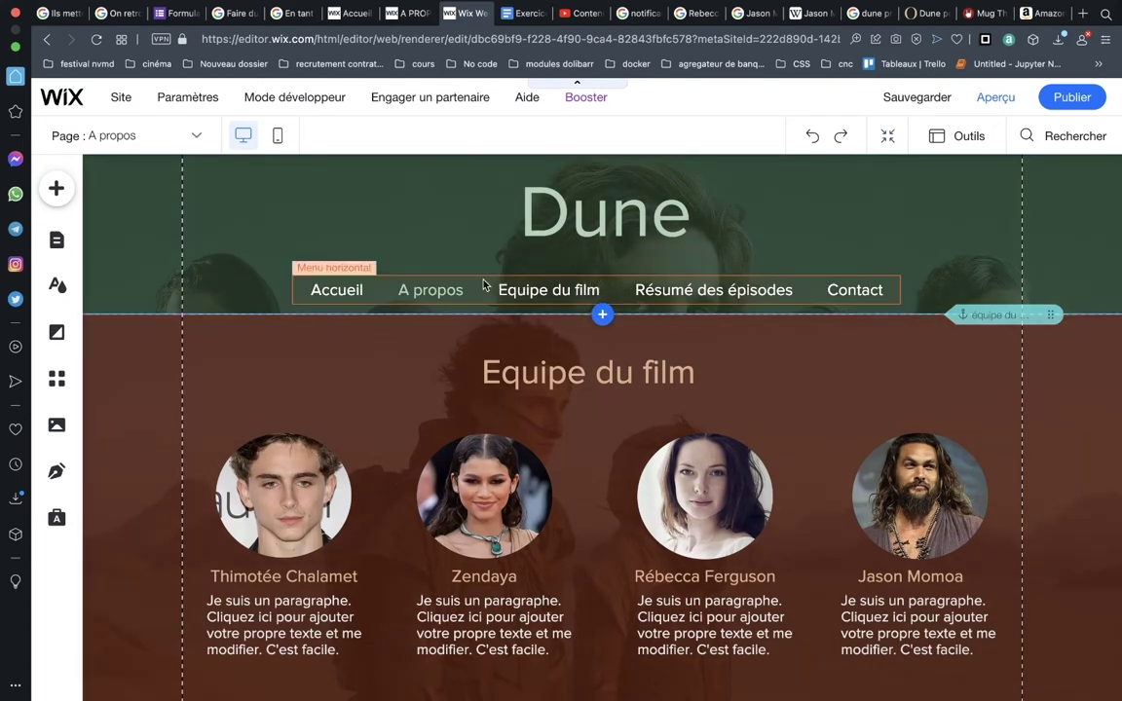
pyautogui.click(56, 240)
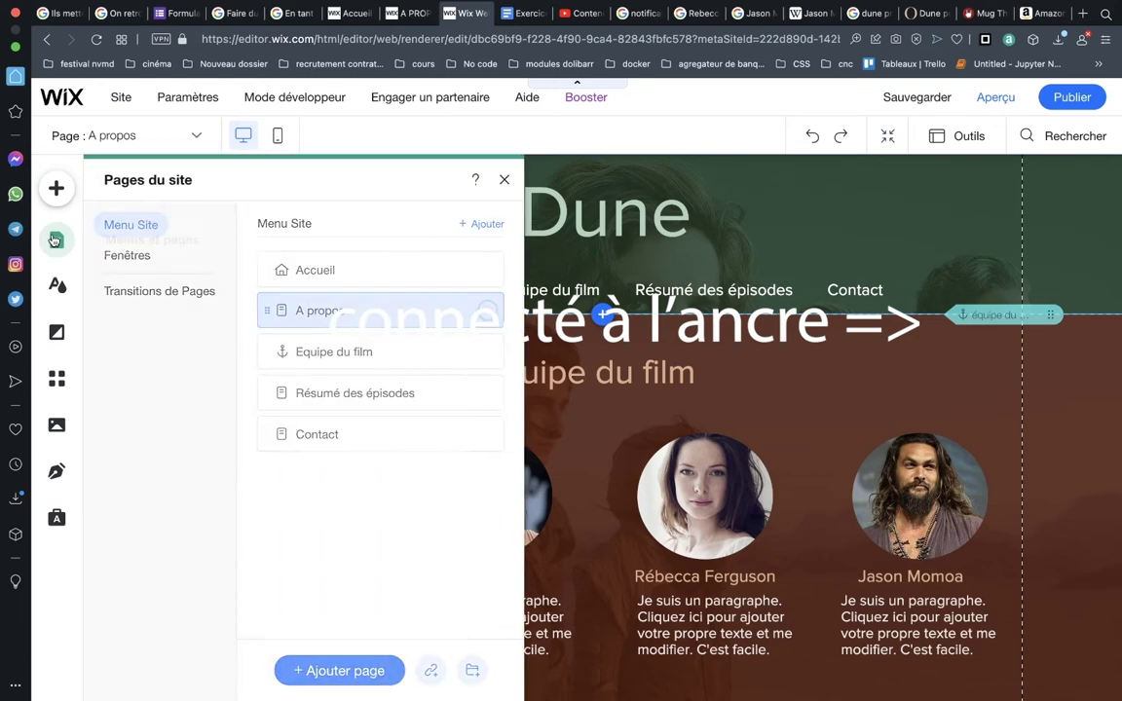
pyautogui.click(56, 239)
pyautogui.click(56, 240)
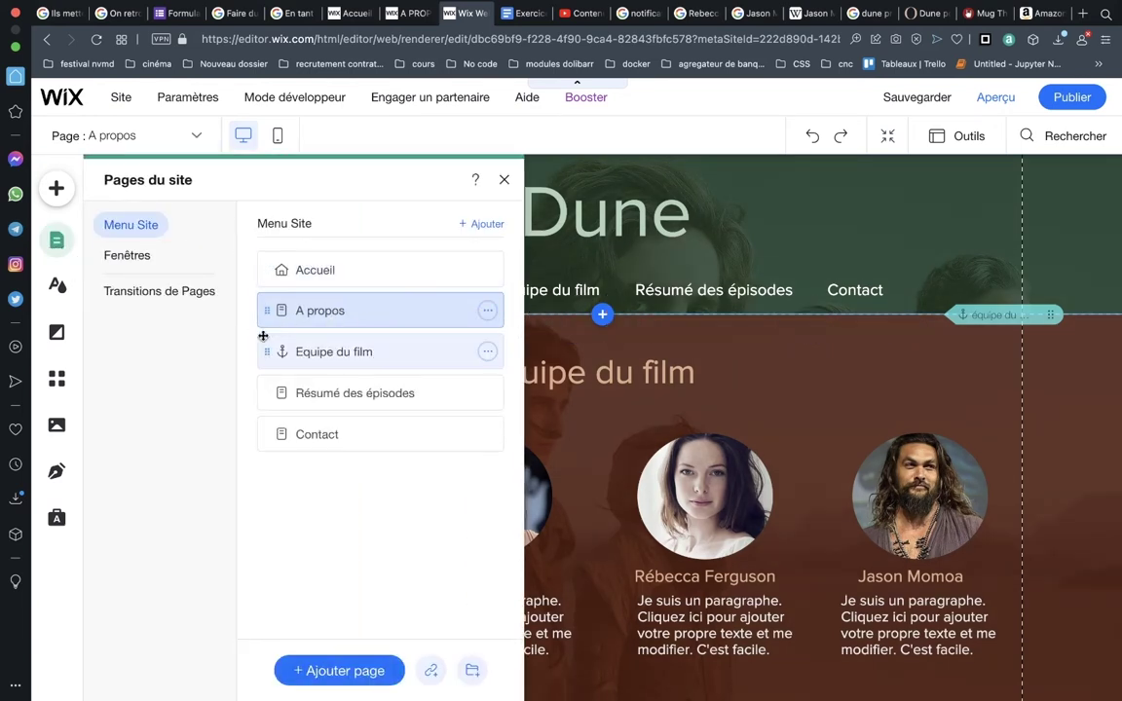
# Preview the A propos page and scroll through it, checking the five-item menu.
pyautogui.click(1001, 105)
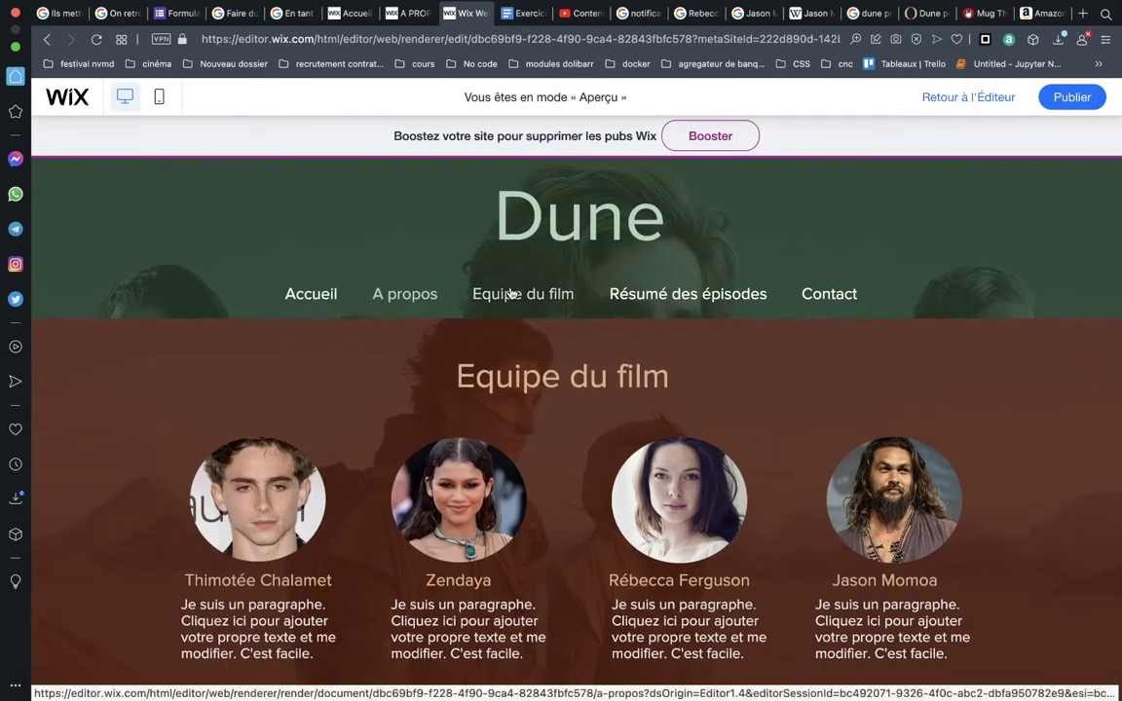
pyautogui.scroll(-3, 512, 294)
pyautogui.scroll(3, 515, 294)
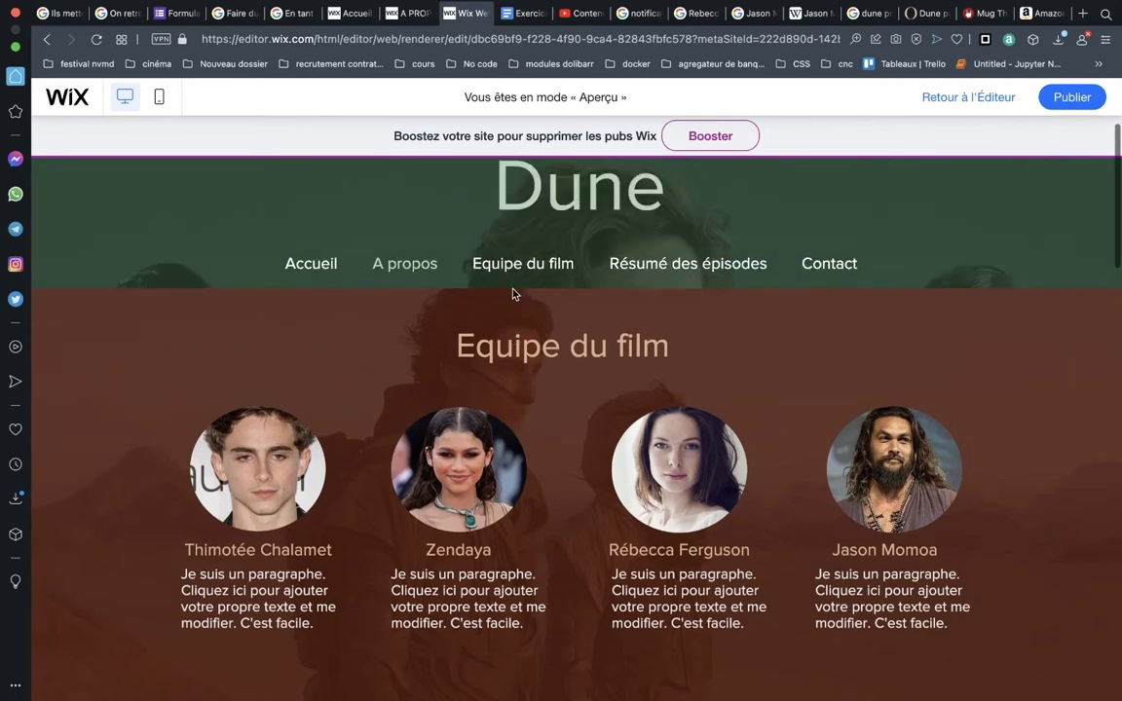
pyautogui.scroll(-3, 515, 294)
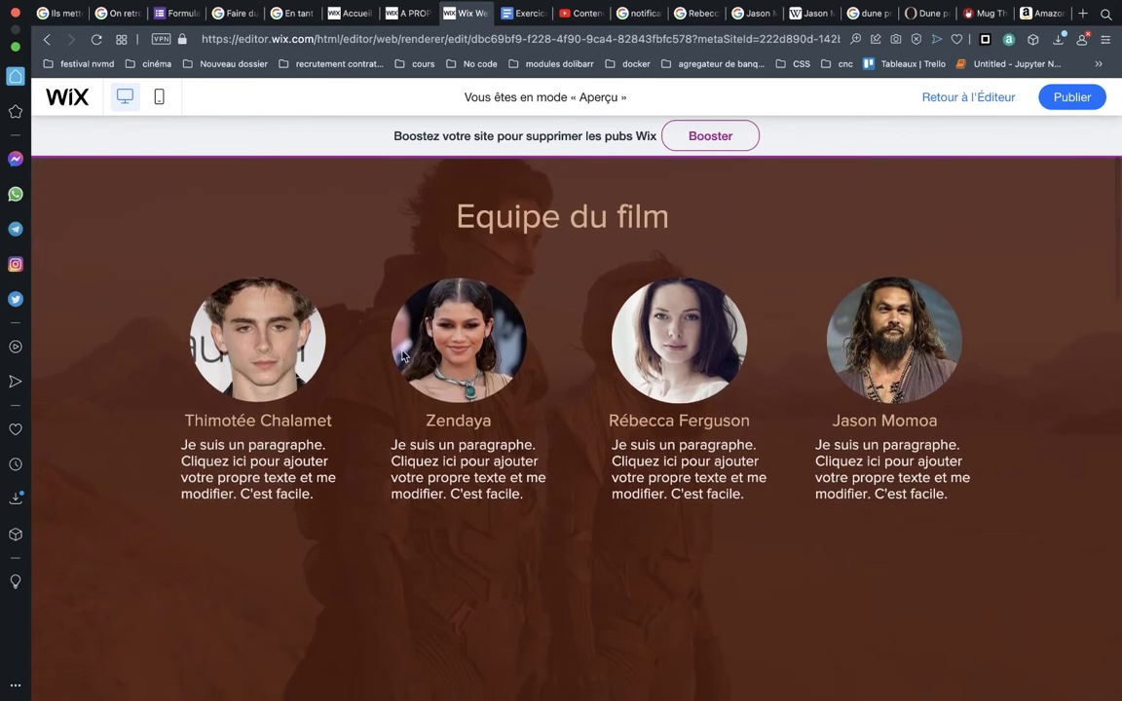
pyautogui.scroll(-5, 491, 369)
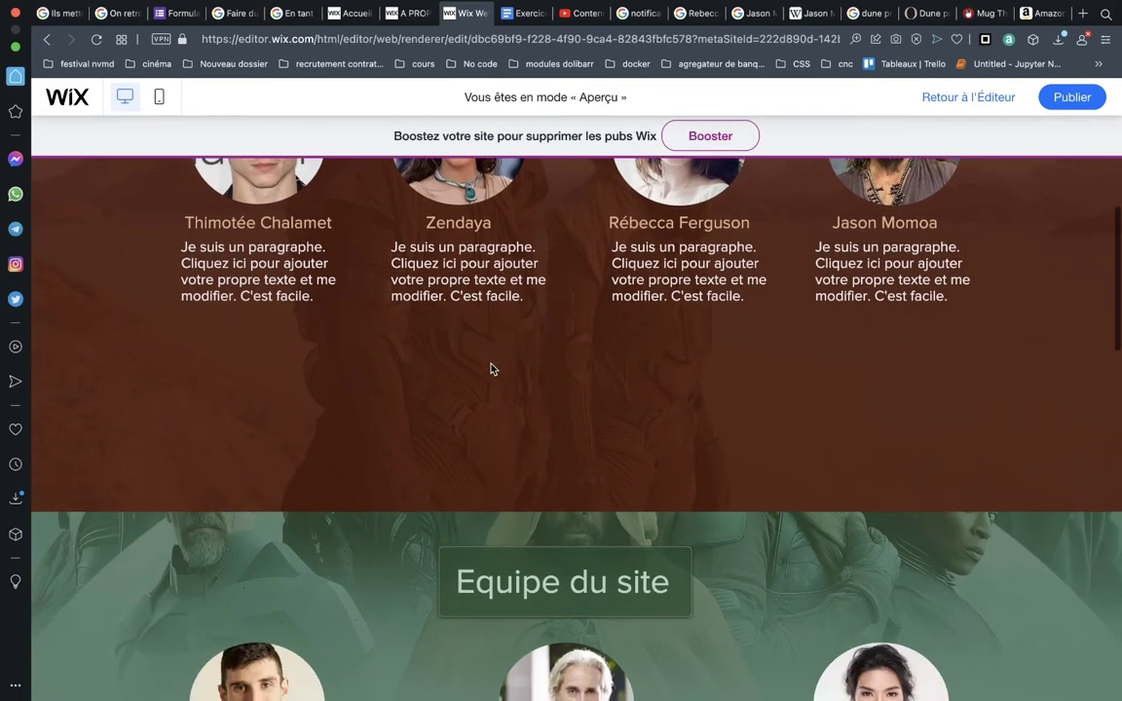
pyautogui.scroll(4, 492, 368)
pyautogui.scroll(-2, 492, 368)
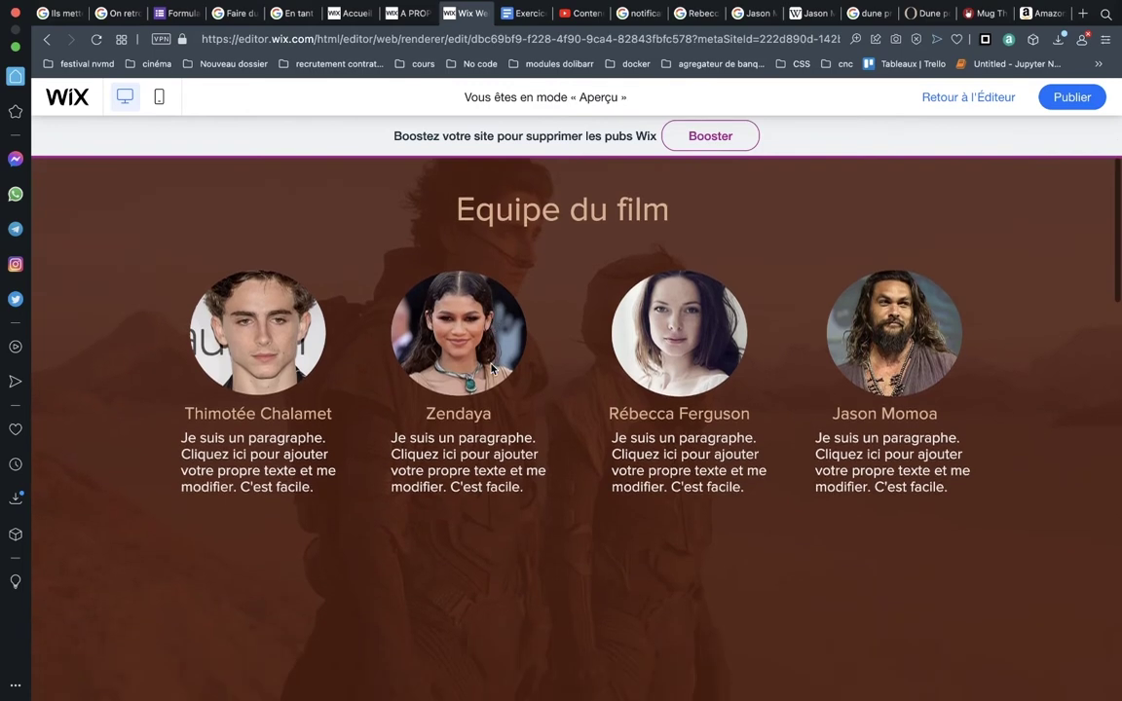
pyautogui.scroll(1, 491, 368)
pyautogui.scroll(-1, 492, 368)
pyautogui.scroll(3, 491, 368)
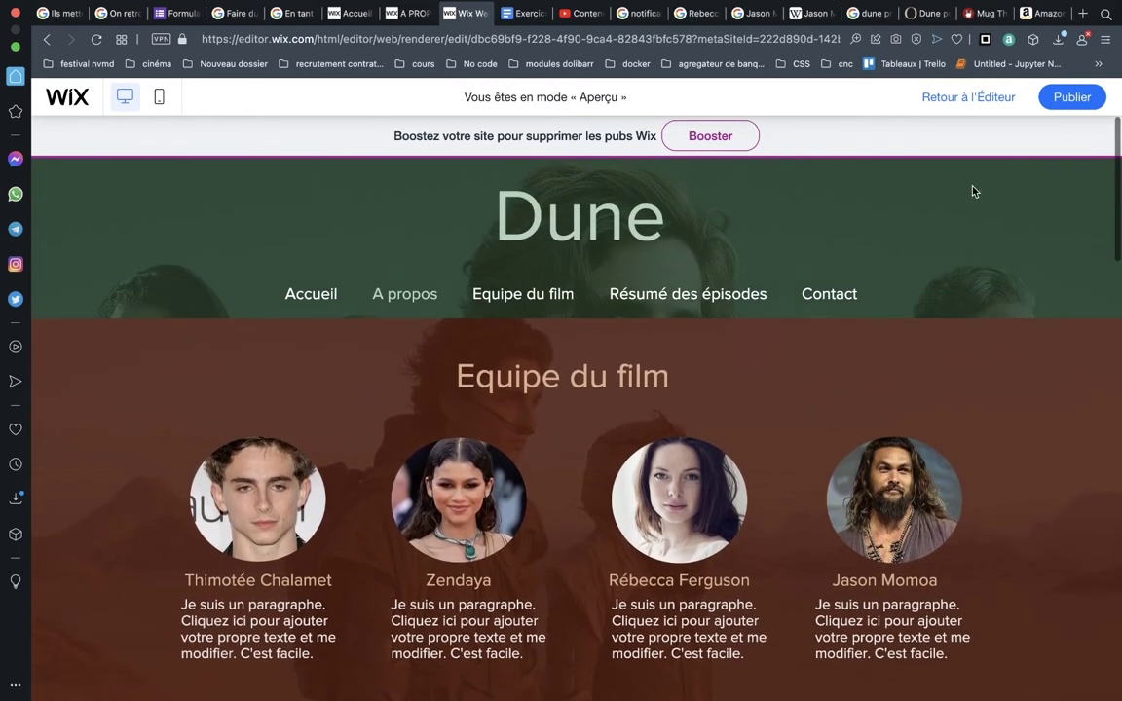
# Back in the editor, drag Equipe du film right in Menus et pages to nest it under A propos.
pyautogui.click(977, 97)
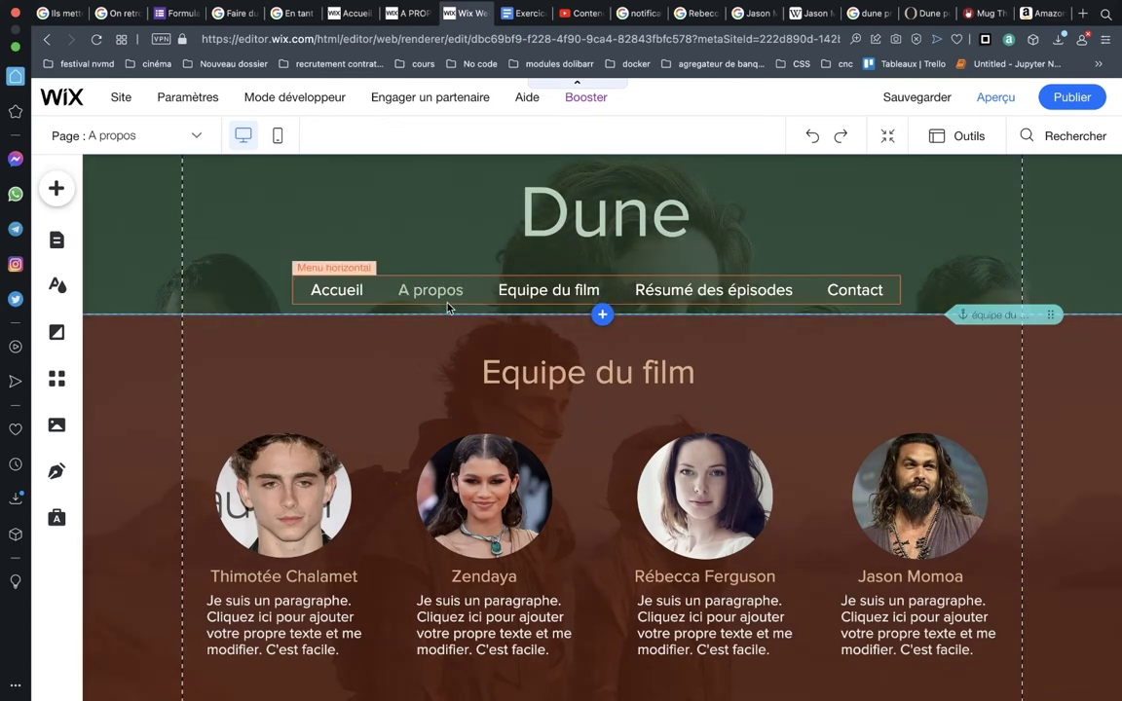
pyautogui.click(58, 185)
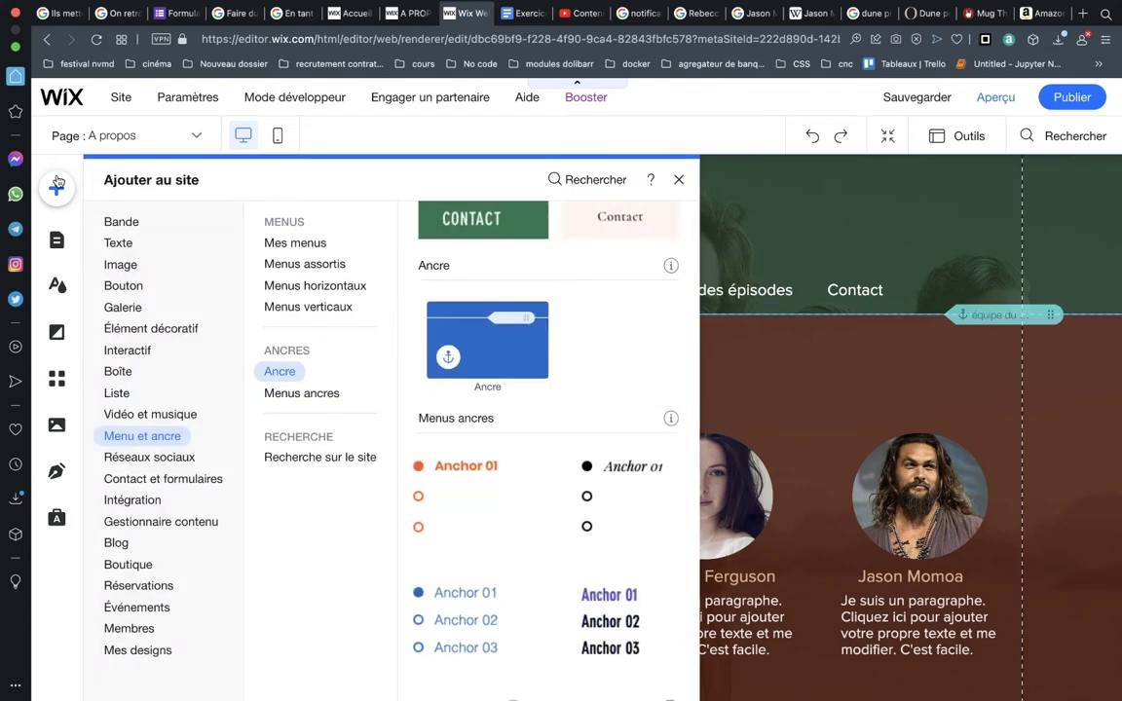
pyautogui.click(57, 241)
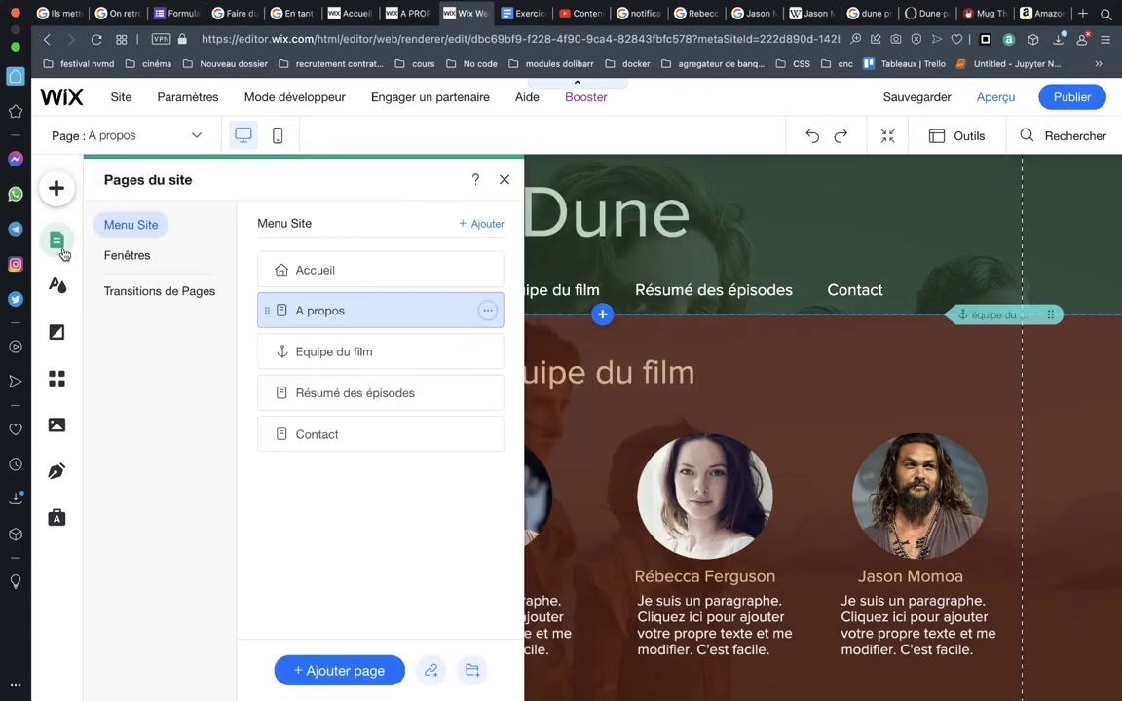
pyautogui.moveTo(380, 351)
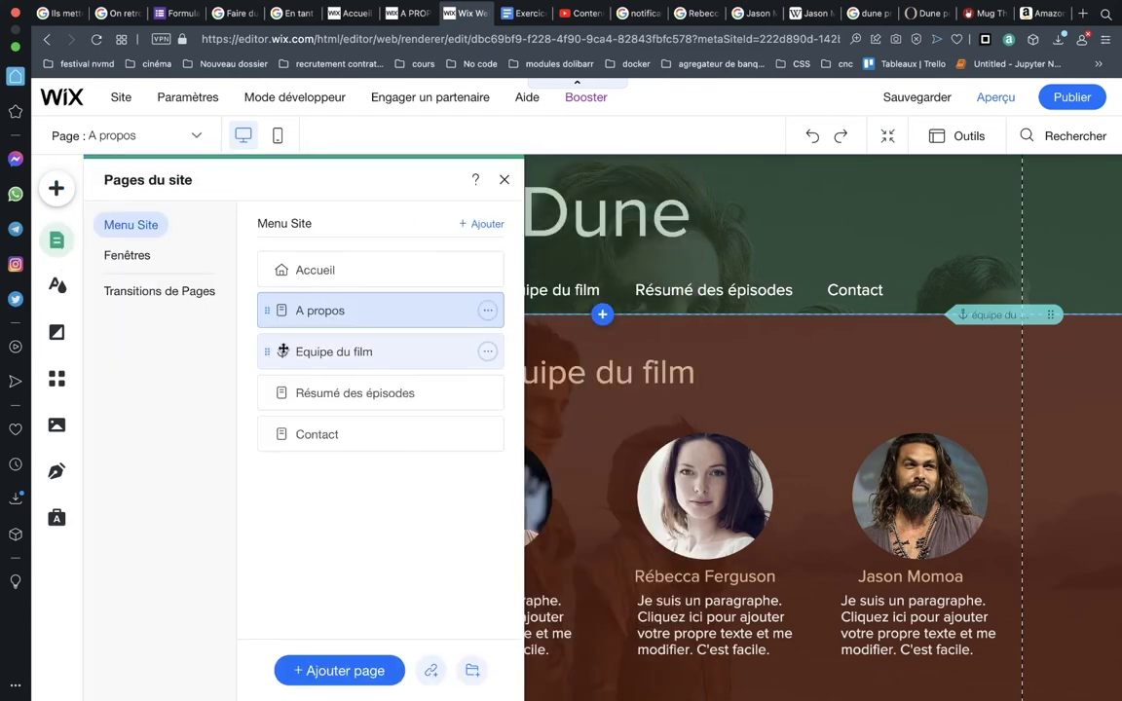
pyautogui.moveTo(283, 351); pyautogui.dragTo(305, 342)
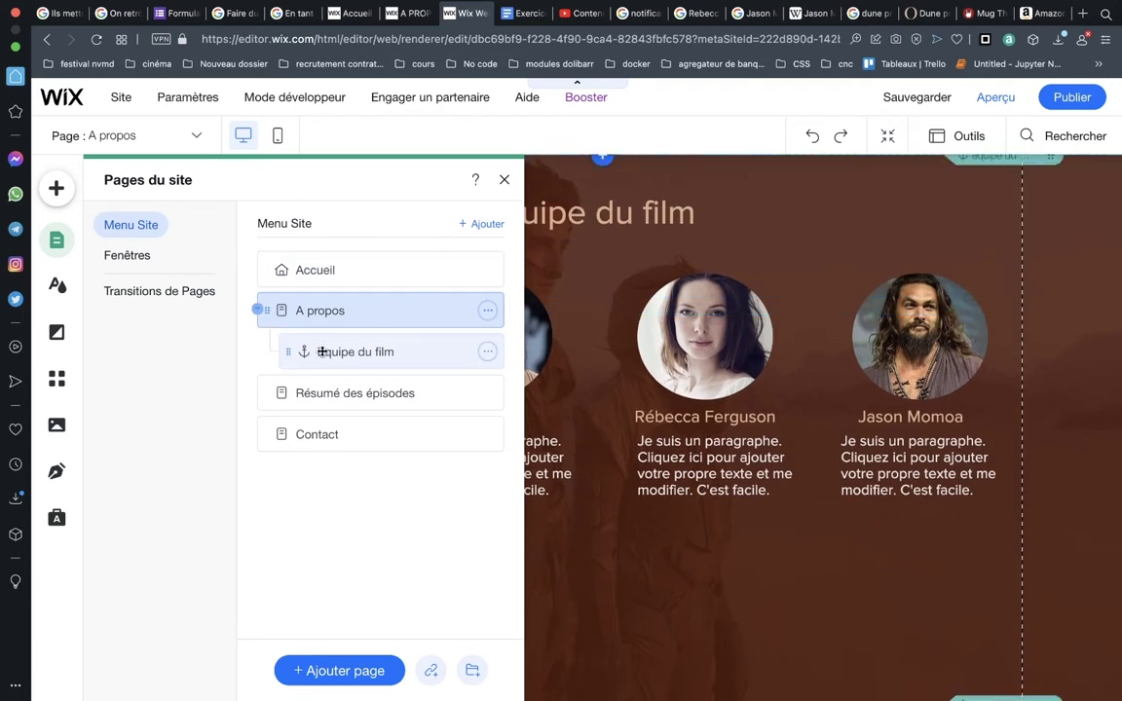
# Preview the page, follow Equipe du film from the A propos dropdown, then return to editing.
pyautogui.click(995, 98)
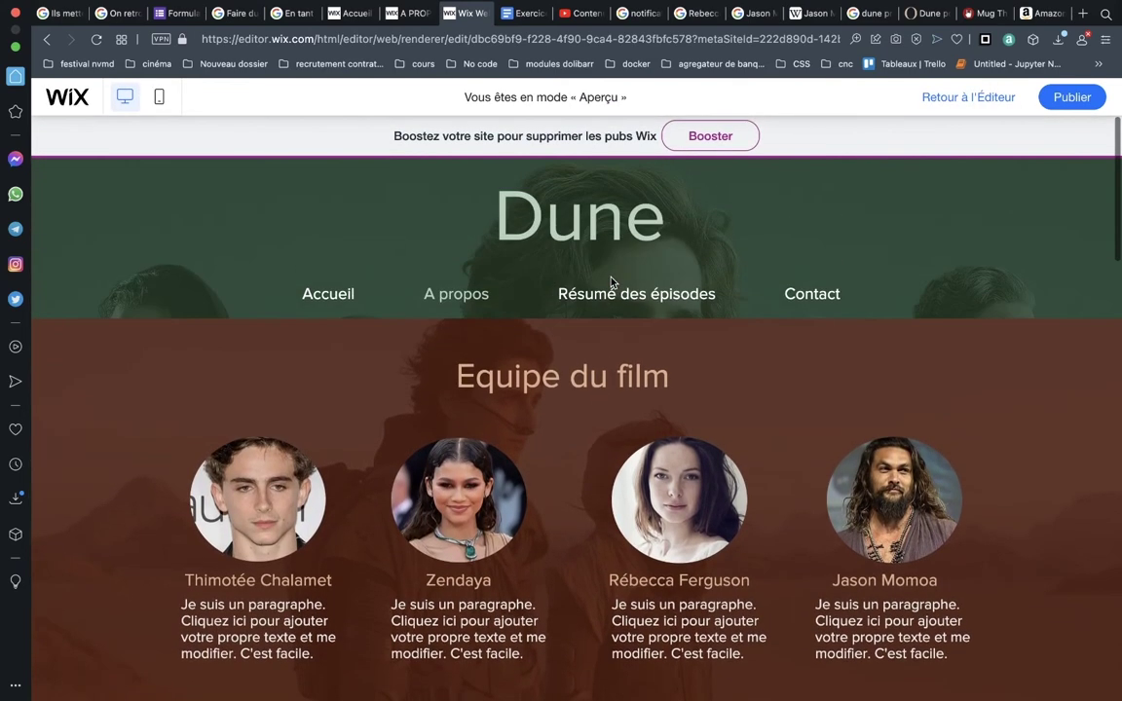
pyautogui.moveTo(455, 294)
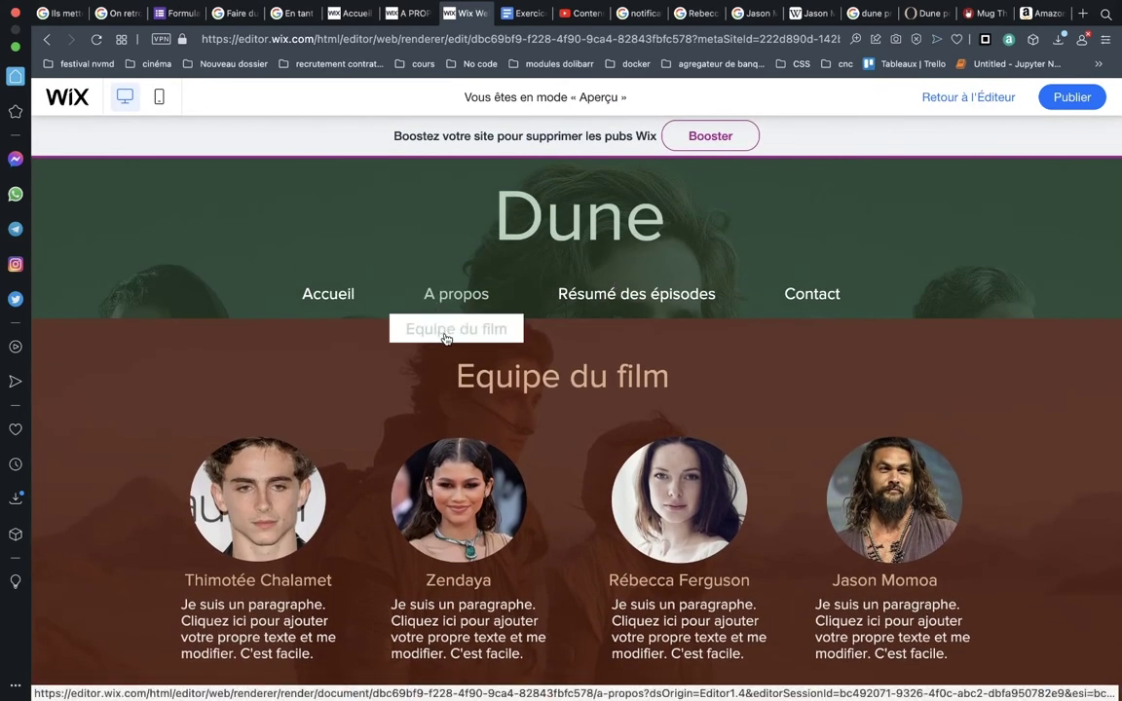
pyautogui.click(445, 331)
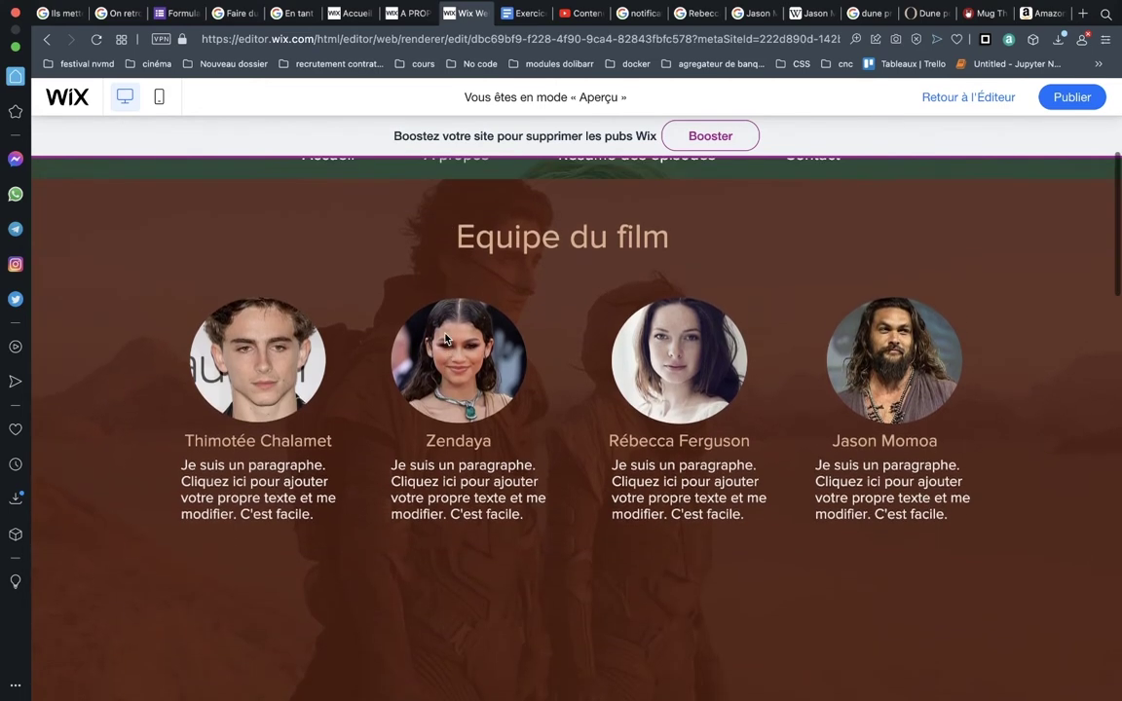
pyautogui.hotkey('ctrl', 'shift', 'p')
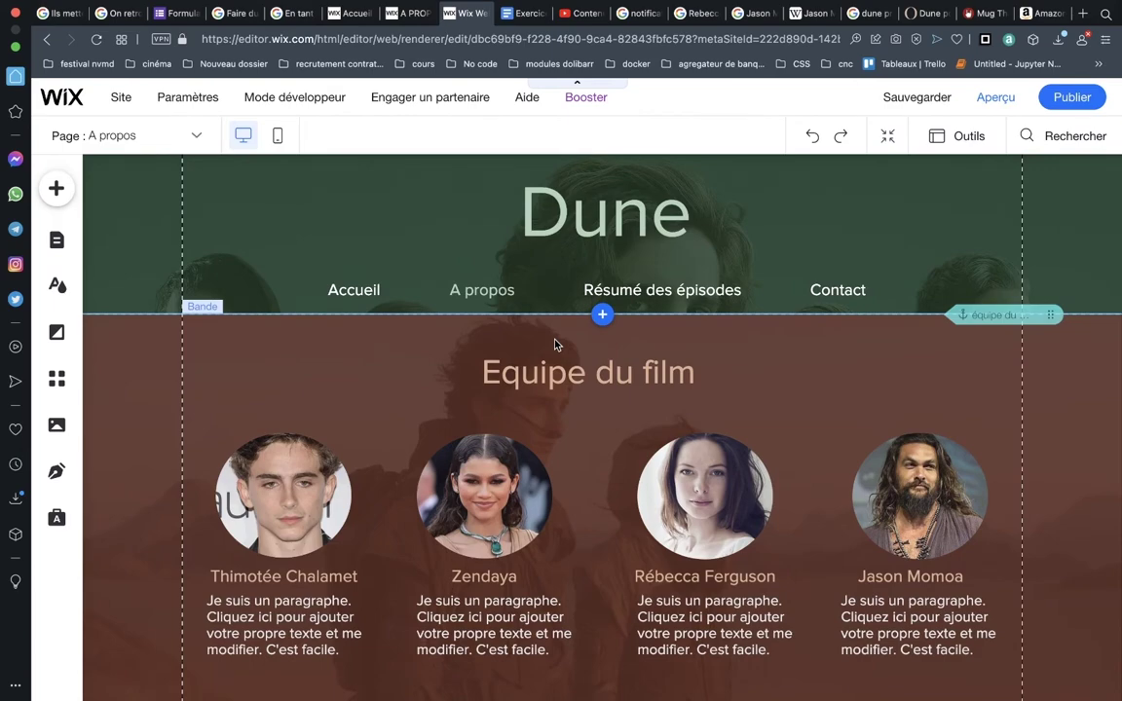
pyautogui.scroll(-5, 555, 343)
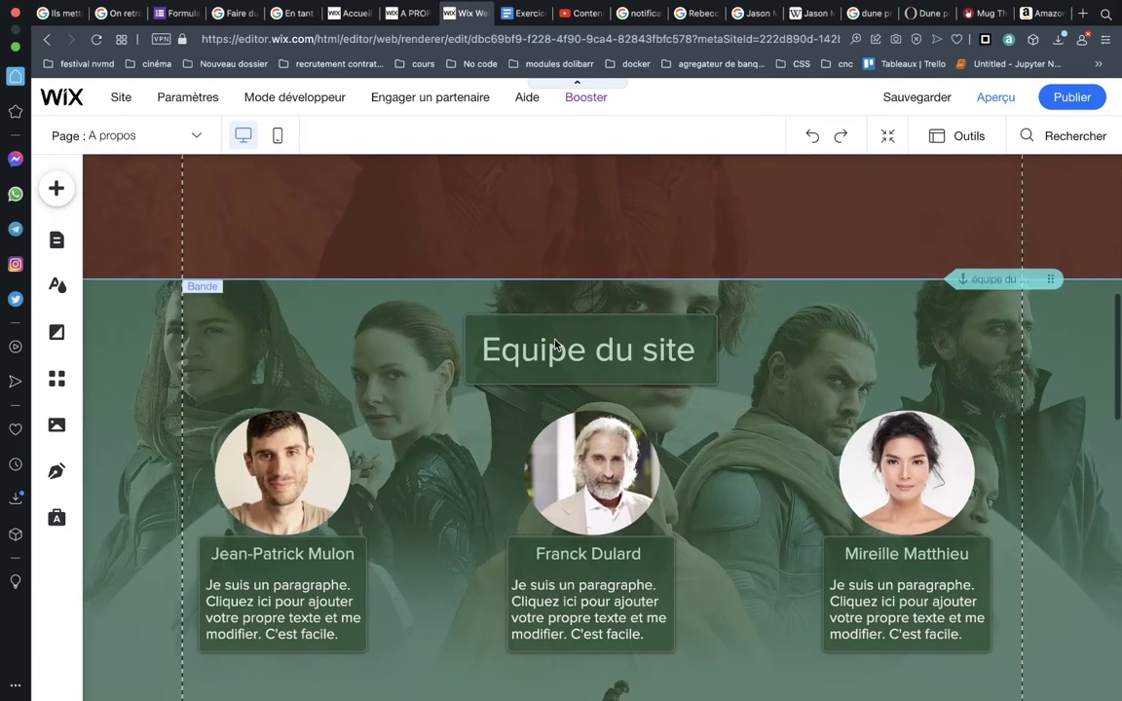
pyautogui.scroll(5, 555, 344)
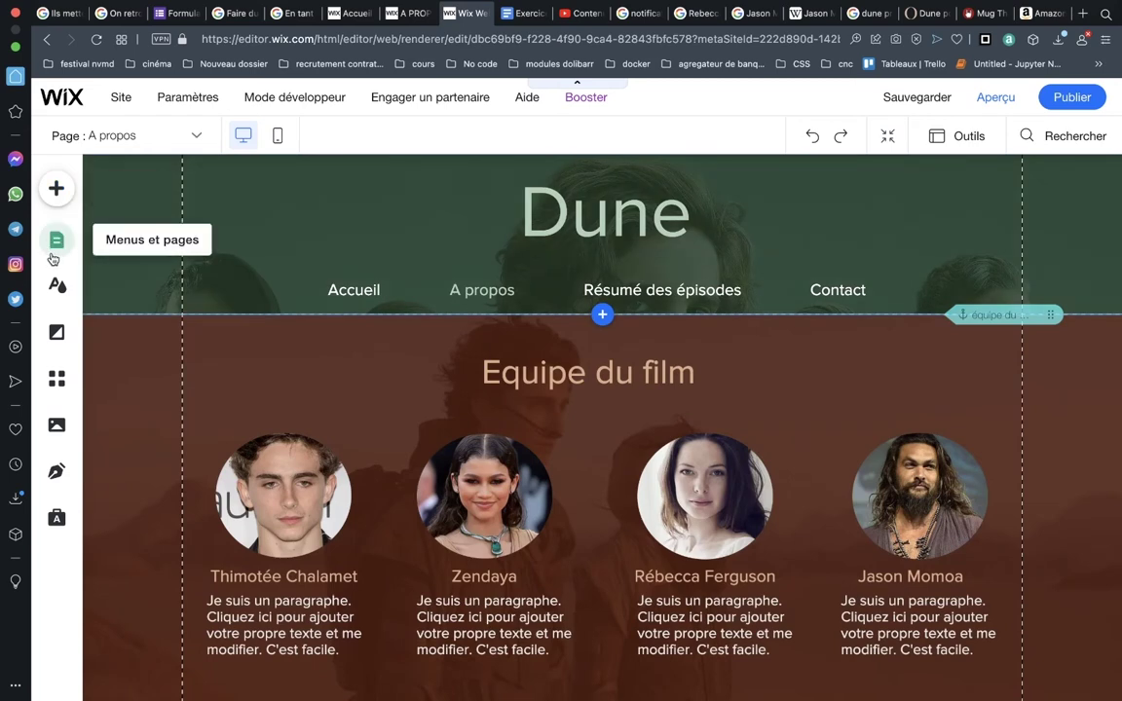
# Add an 'Equipe du site' link to the équipe du site anchor, nested under A propos.
pyautogui.click(55, 253)
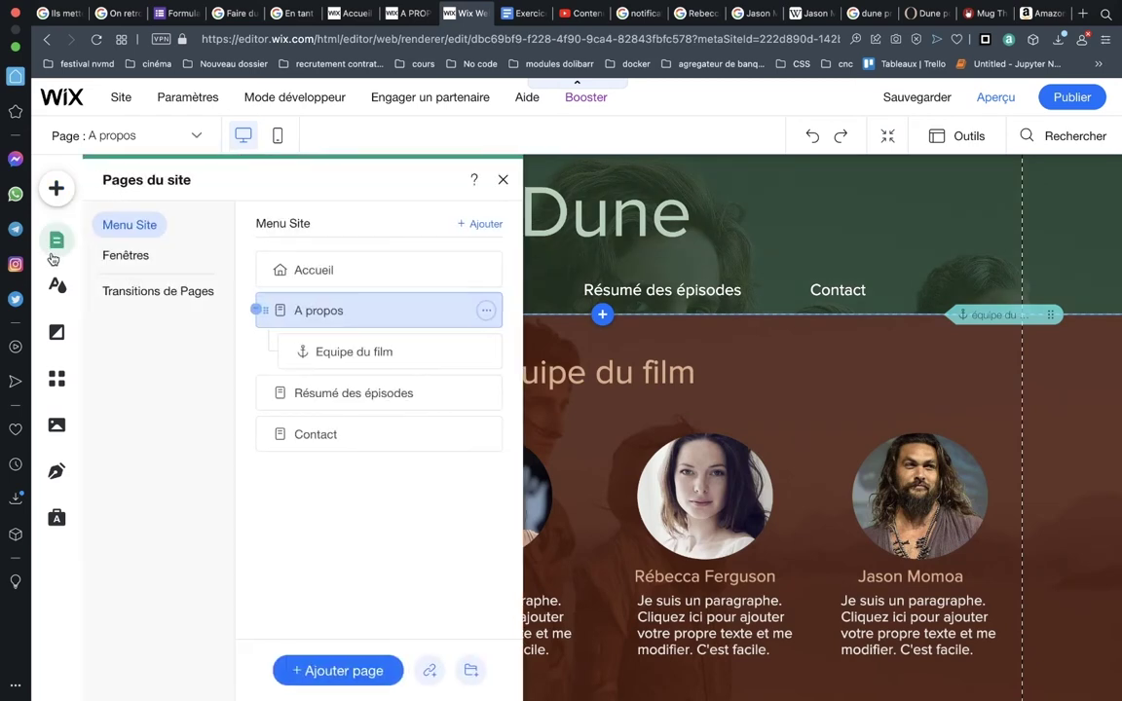
pyautogui.click(431, 670)
pyautogui.click(383, 334)
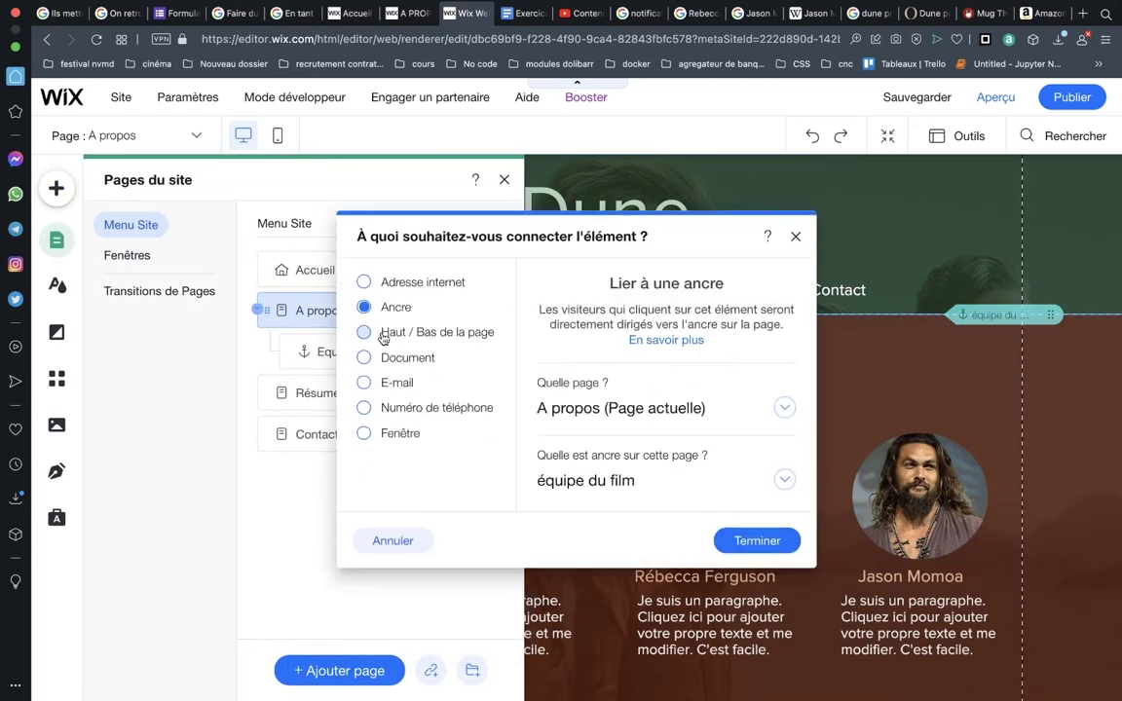
pyautogui.click(624, 474)
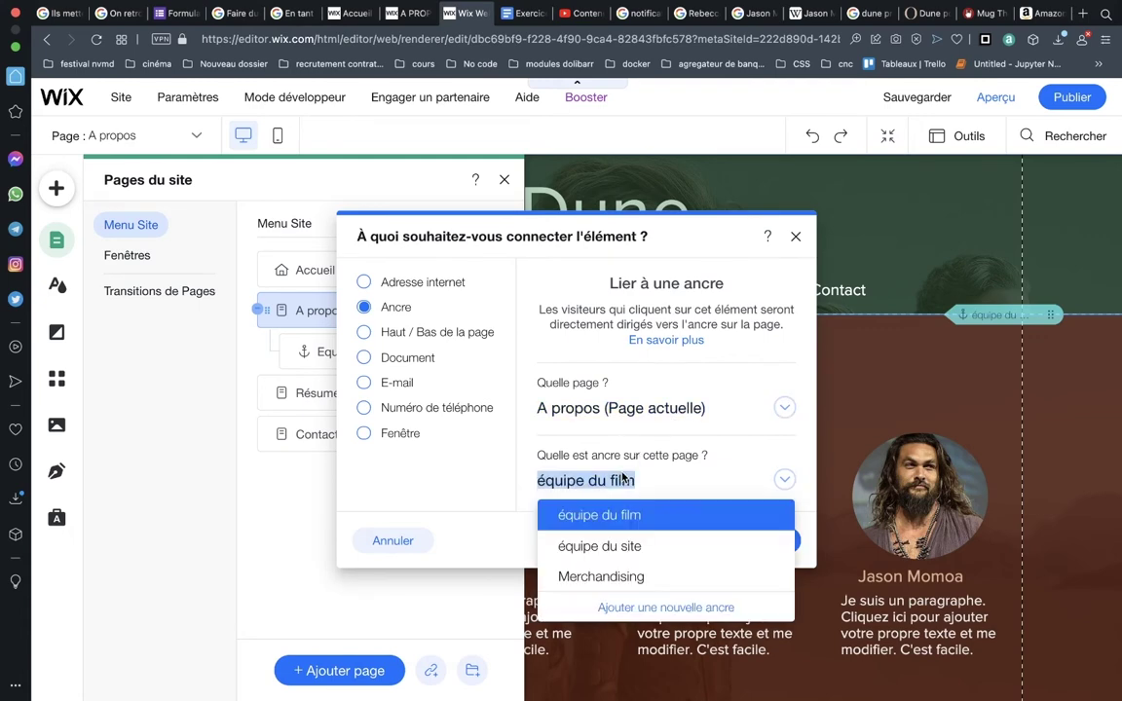
pyautogui.click(621, 545)
pyautogui.click(742, 543)
pyautogui.write('Equipe du site')
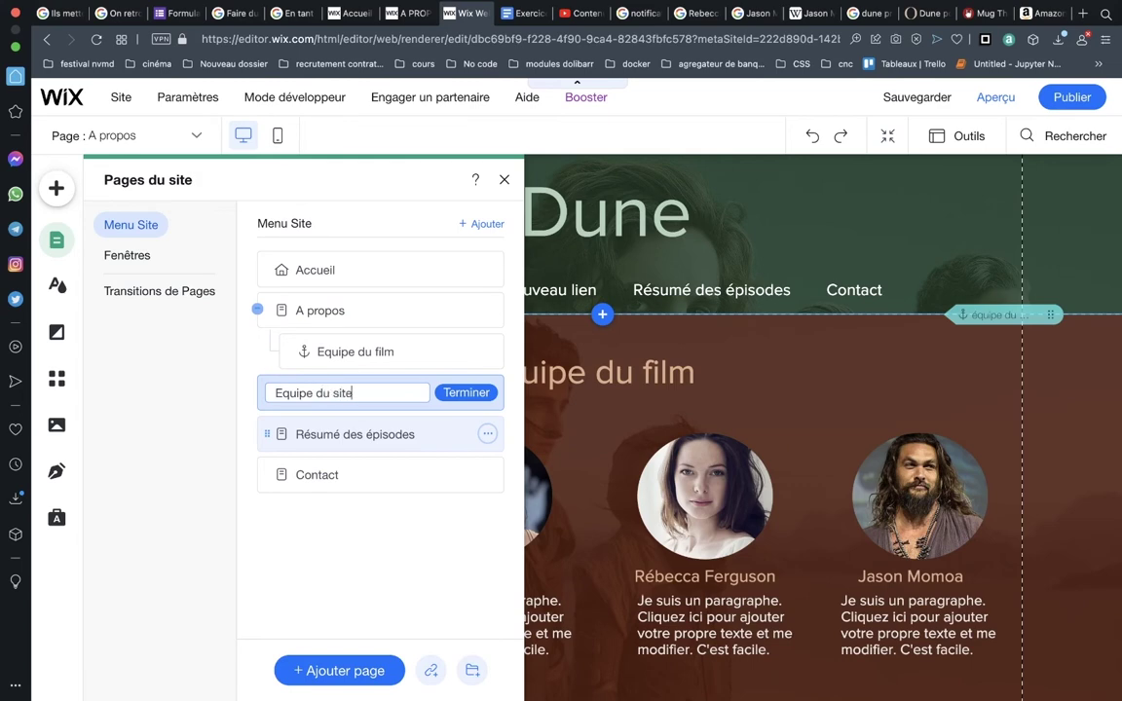
pyautogui.press('Return')
pyautogui.moveTo(269, 392); pyautogui.dragTo(304, 390)
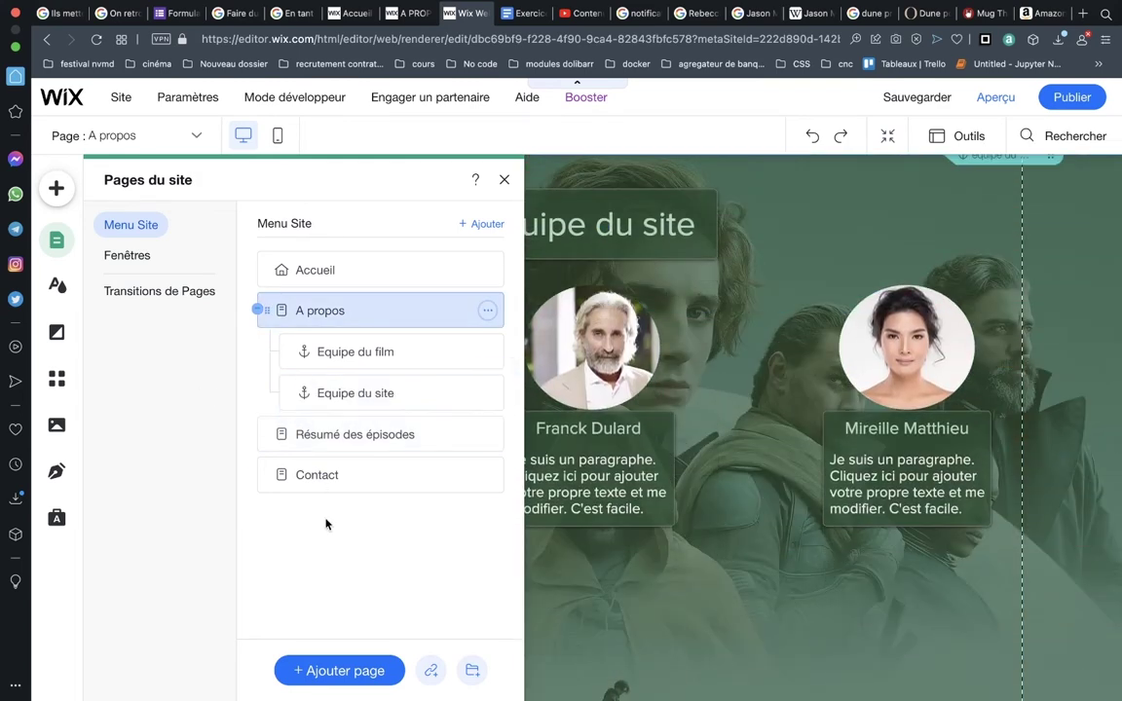
# Add a 'Boutique' link to the Merchandising anchor, nested under A propos.
pyautogui.click(430, 670)
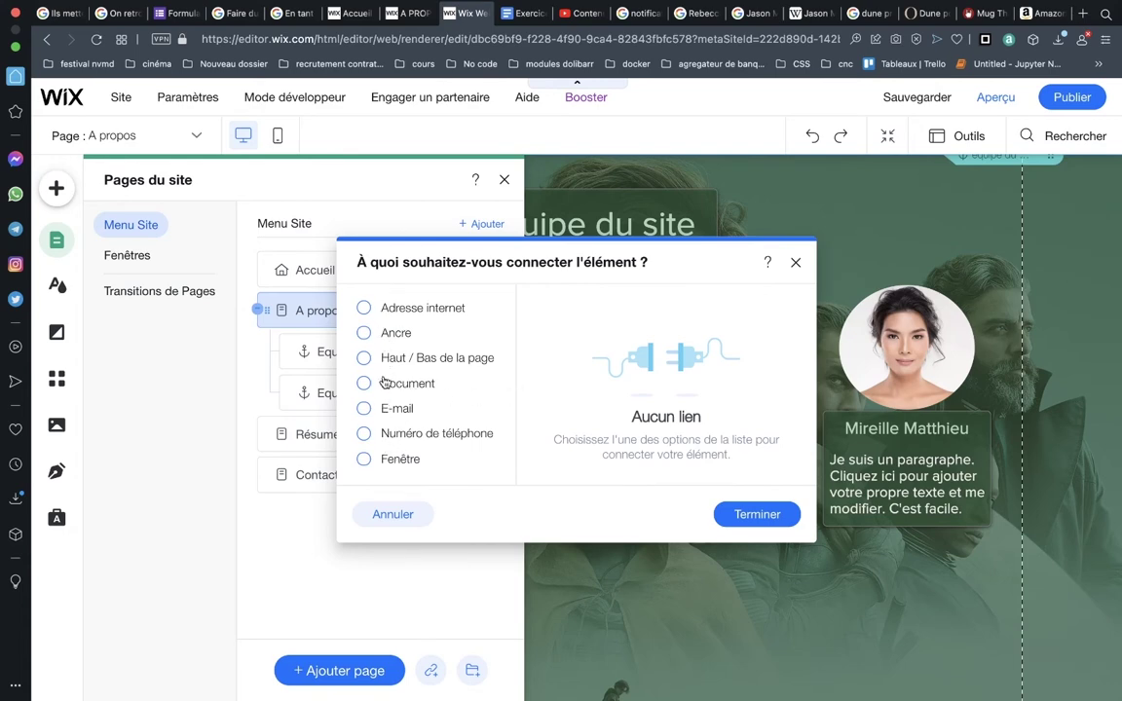
pyautogui.rightClick(380, 342)
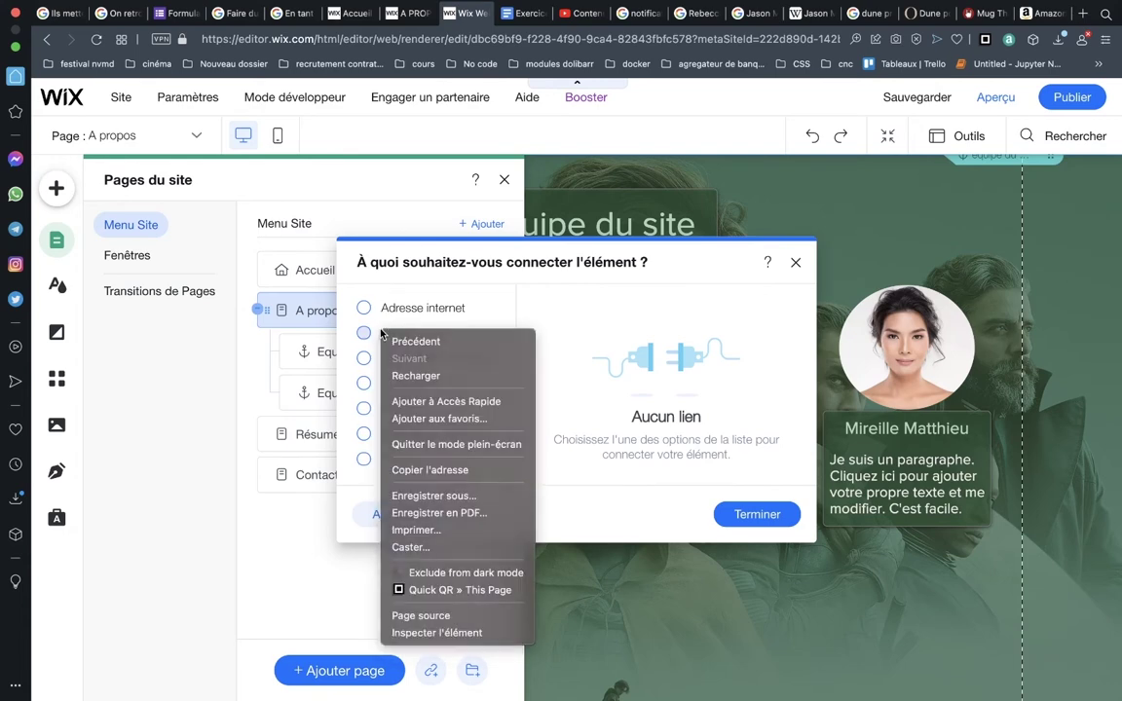
pyautogui.click(380, 335)
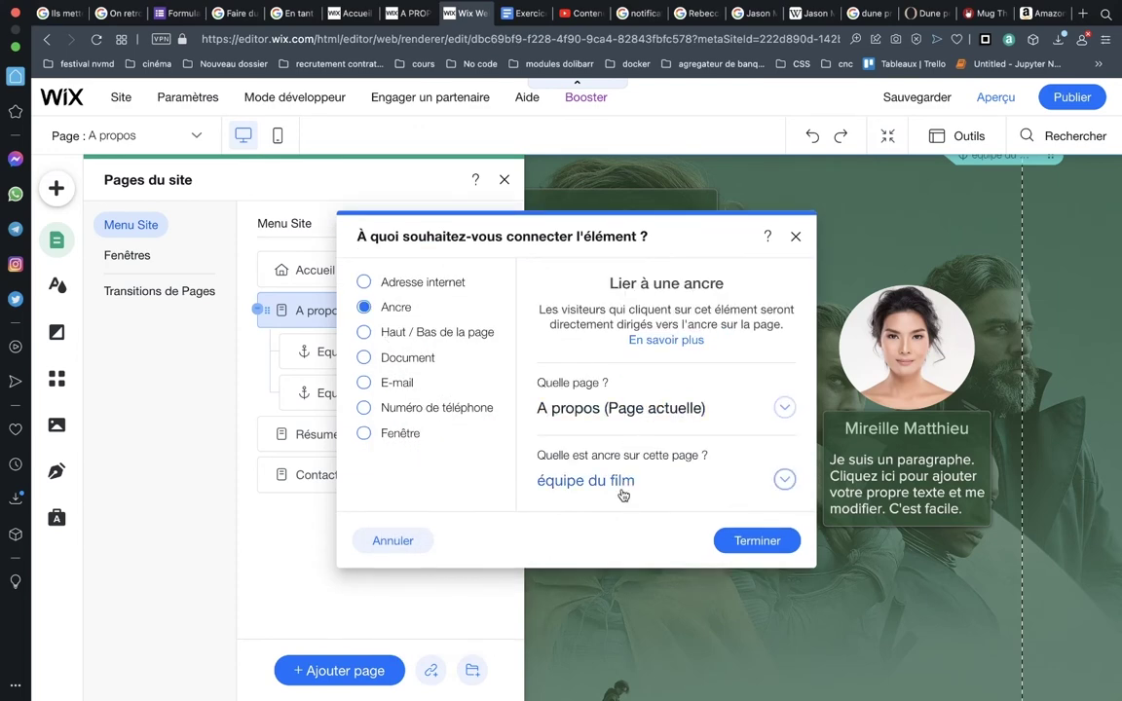
pyautogui.click(622, 480)
pyautogui.click(615, 574)
pyautogui.click(740, 548)
pyautogui.write('Boutique')
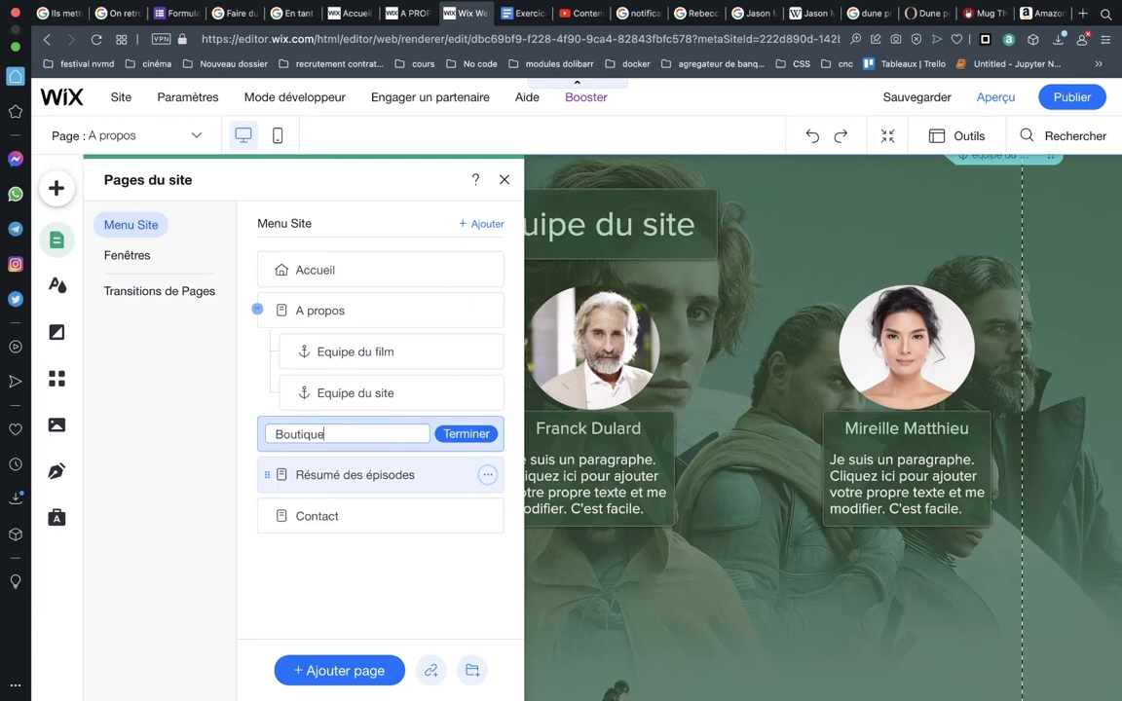
pyautogui.press('Return')
pyautogui.moveTo(266, 432)
pyautogui.mouseDown()
pyautogui.moveTo(306, 425)
pyautogui.moveTo(307, 435)
pyautogui.mouseUp()
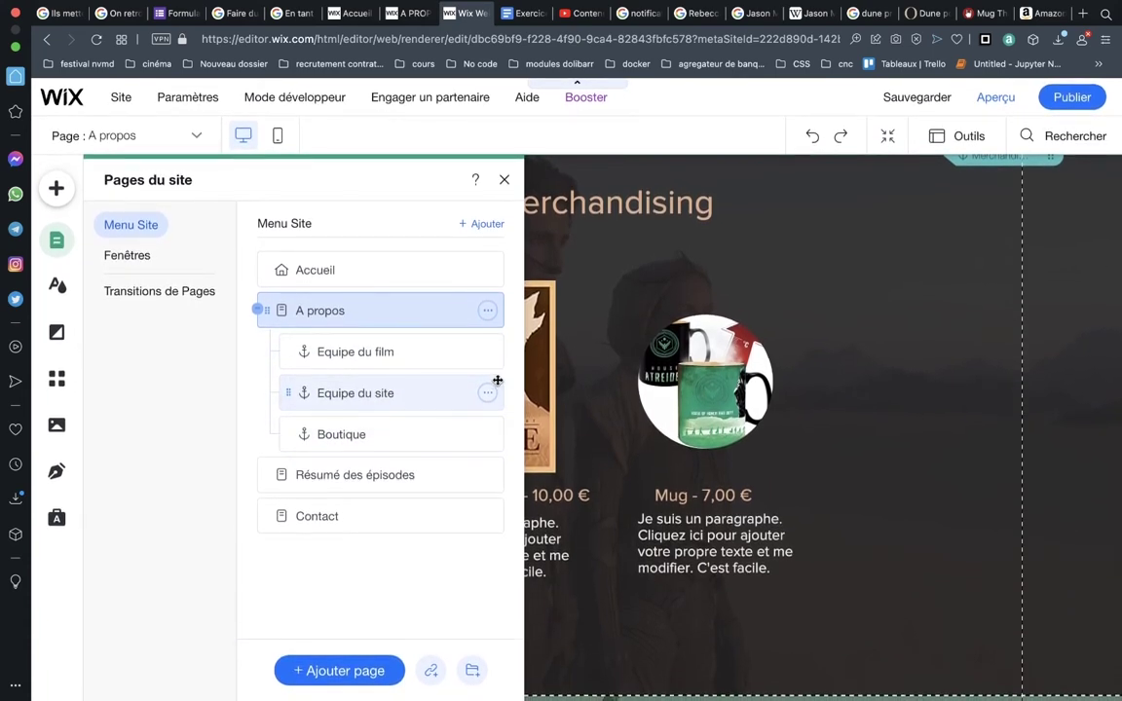
pyautogui.scroll(3, 545, 338)
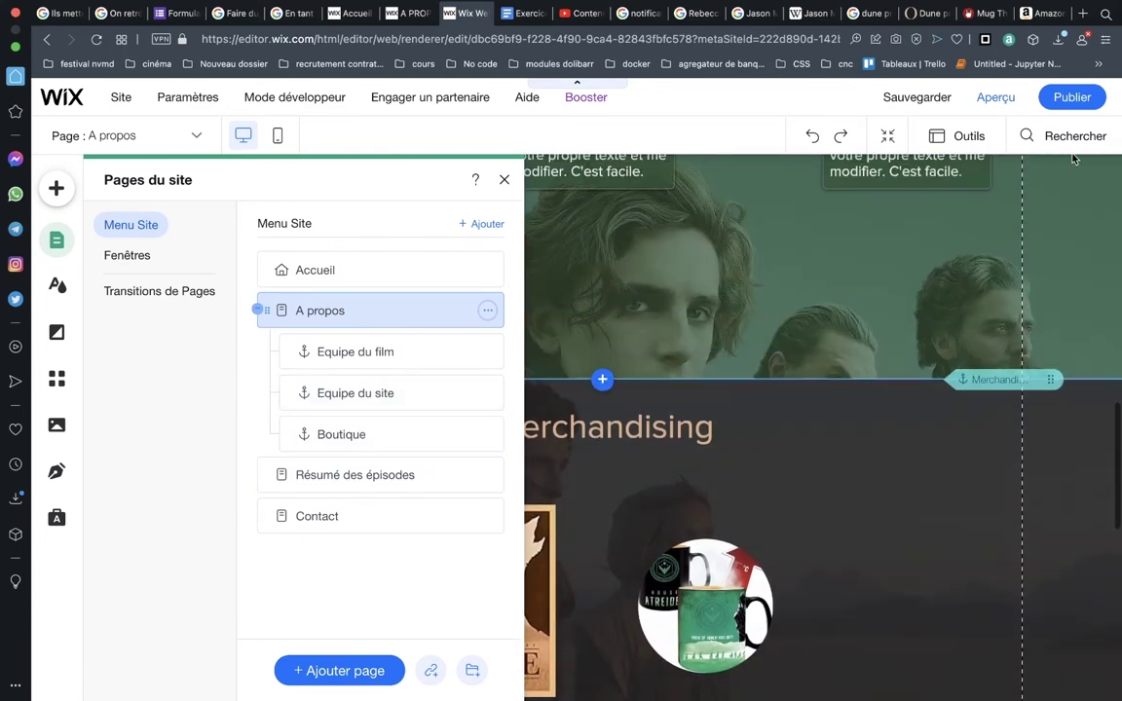
# Preview the site and use the A propos dropdown's Equipe du site link to jump to that section.
pyautogui.click(995, 96)
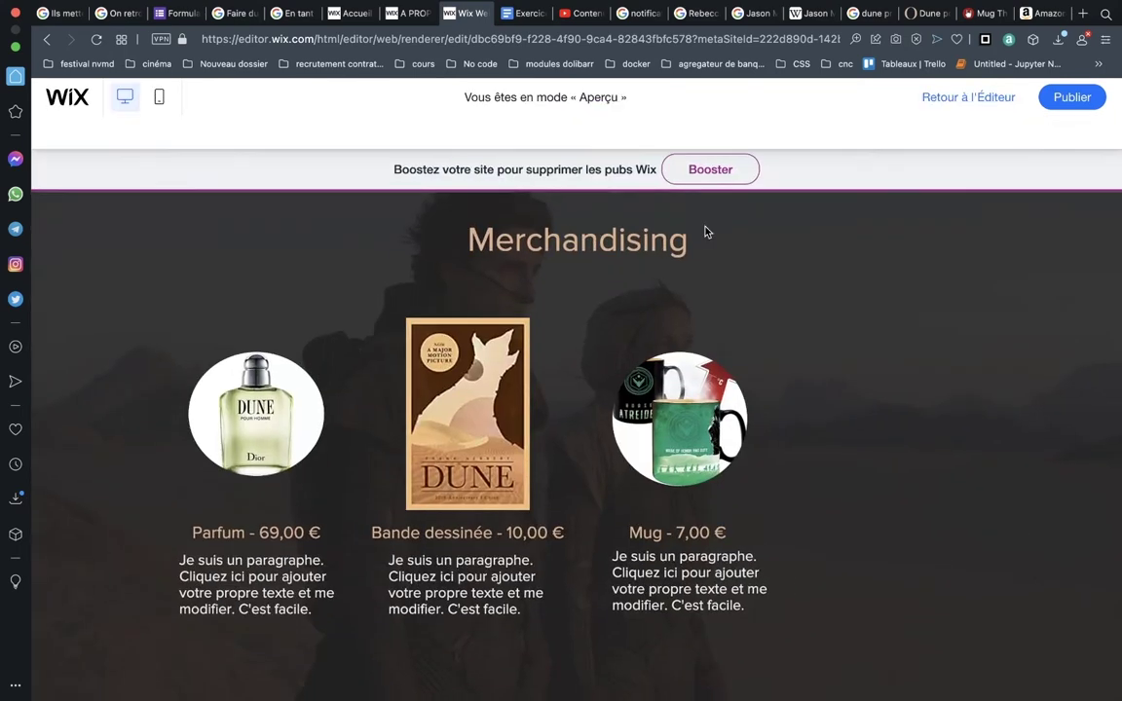
pyautogui.scroll(10, 707, 231)
pyautogui.moveTo(456, 294)
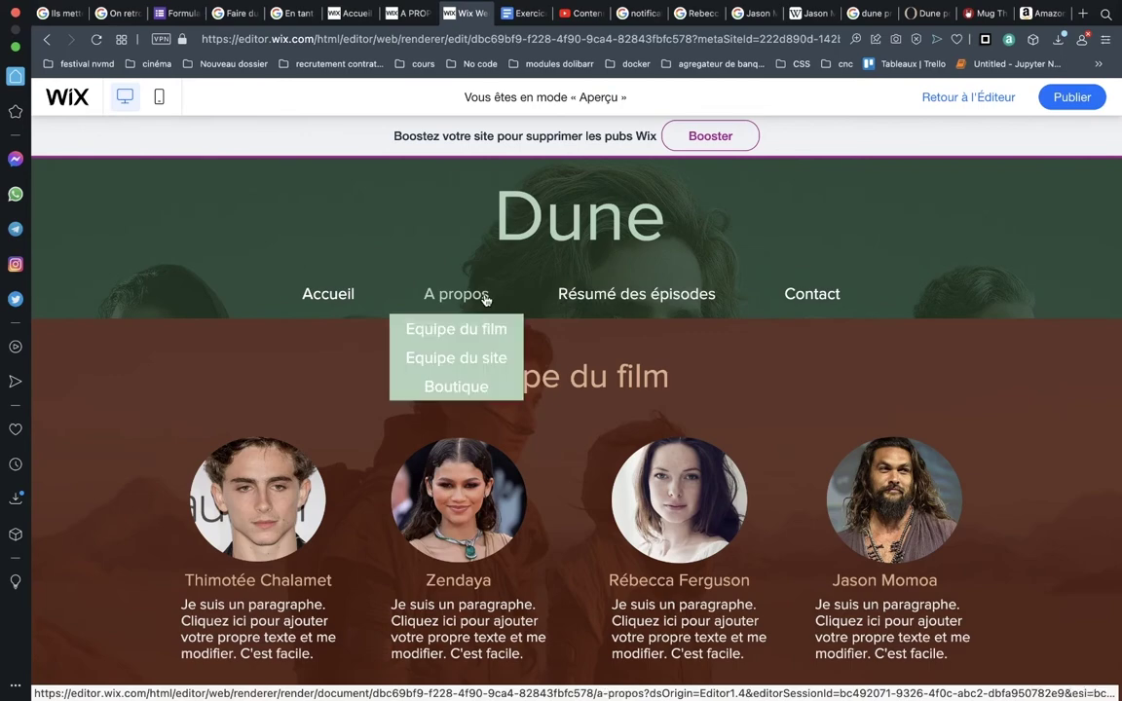
pyautogui.scroll(-3, 469, 334)
pyautogui.scroll(2, 470, 331)
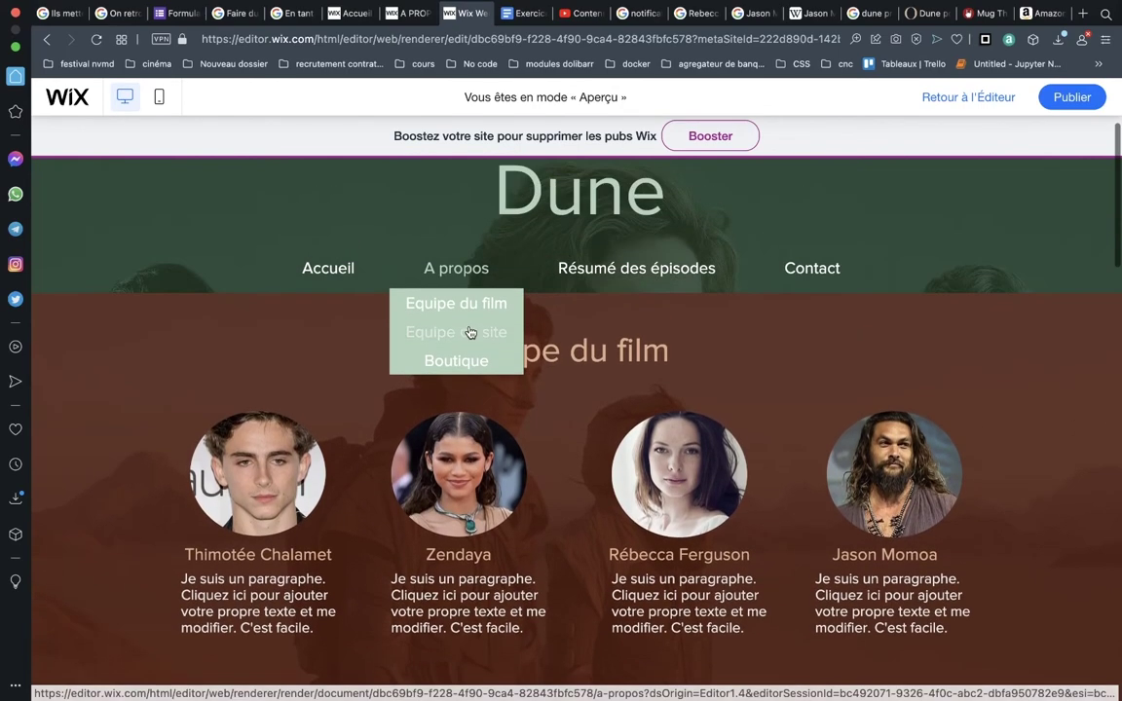
pyautogui.click(468, 338)
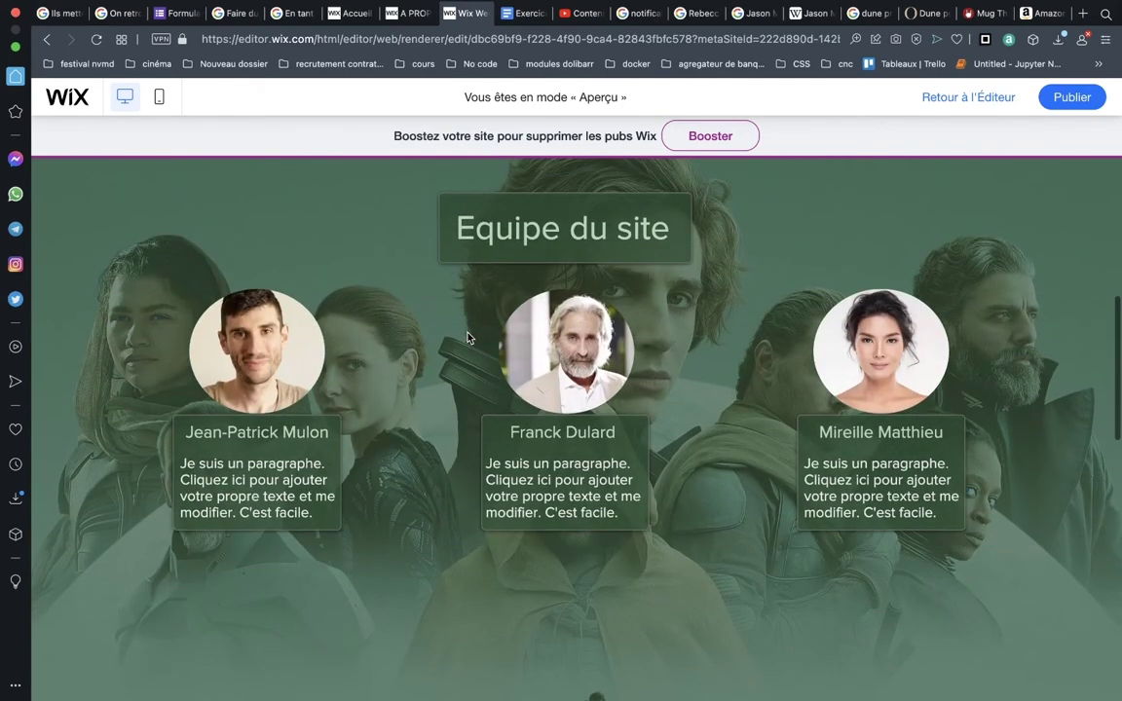
# Test the Boutique dropdown link and scroll to check it reaches the Merchandising section.
pyautogui.scroll(10, 458, 311)
pyautogui.moveTo(456, 293)
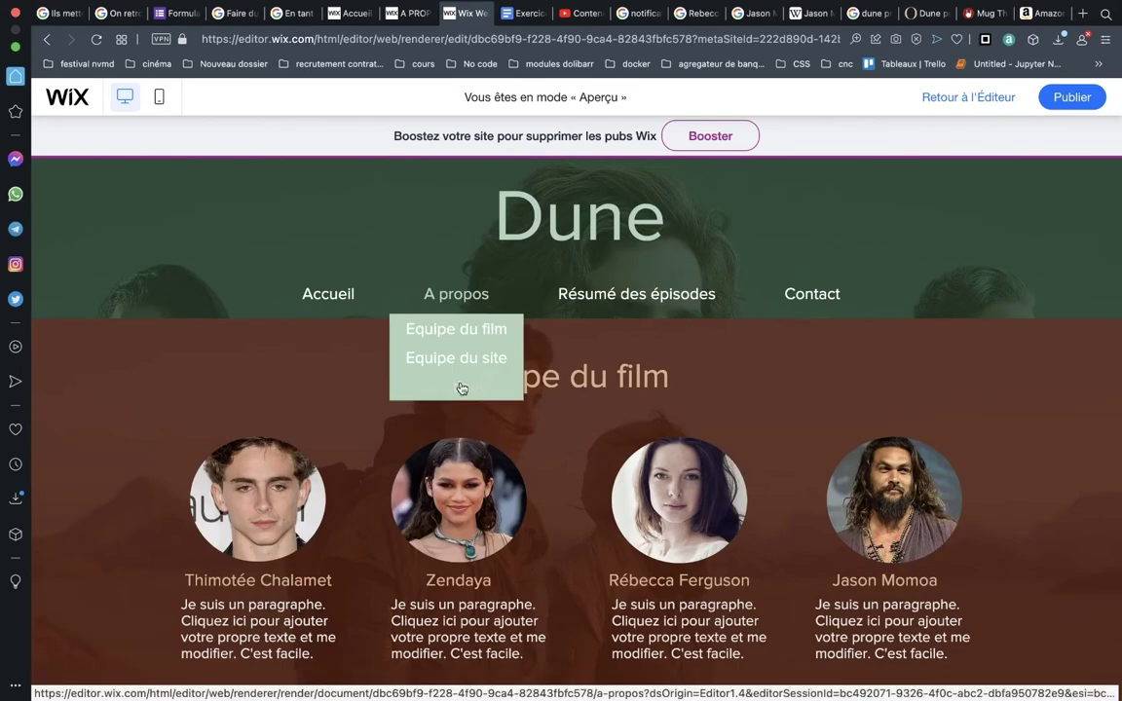
pyautogui.click(461, 387)
pyautogui.scroll(-5, 461, 388)
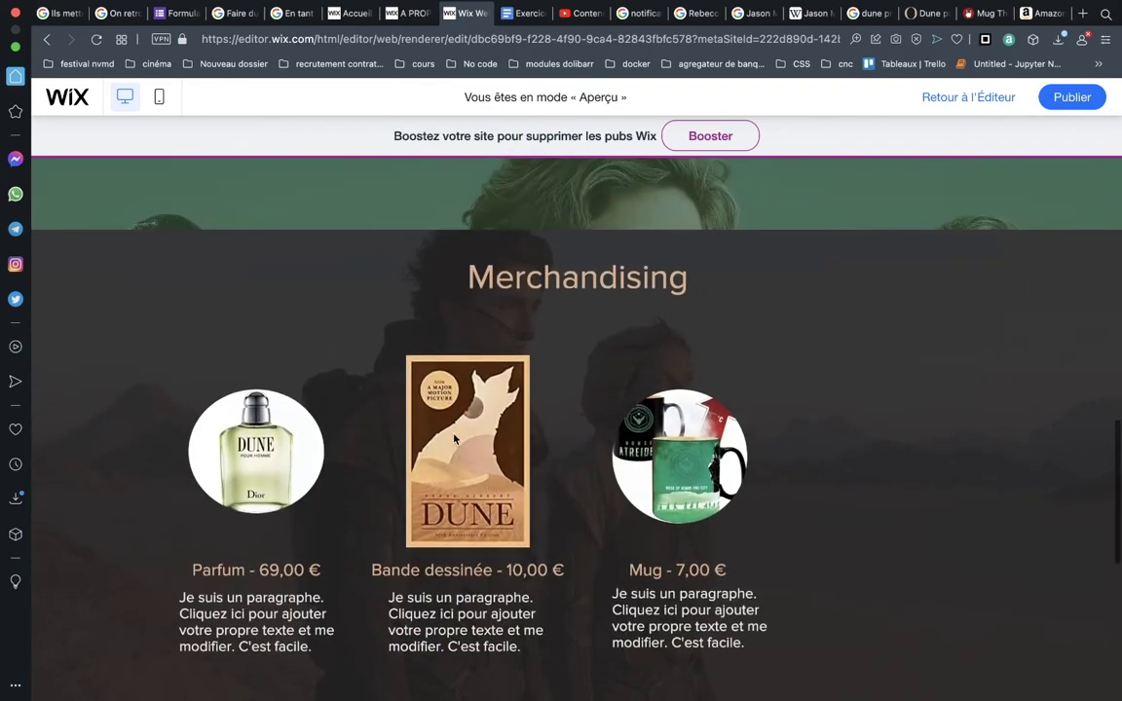
pyautogui.scroll(4, 452, 439)
pyautogui.scroll(10, 453, 438)
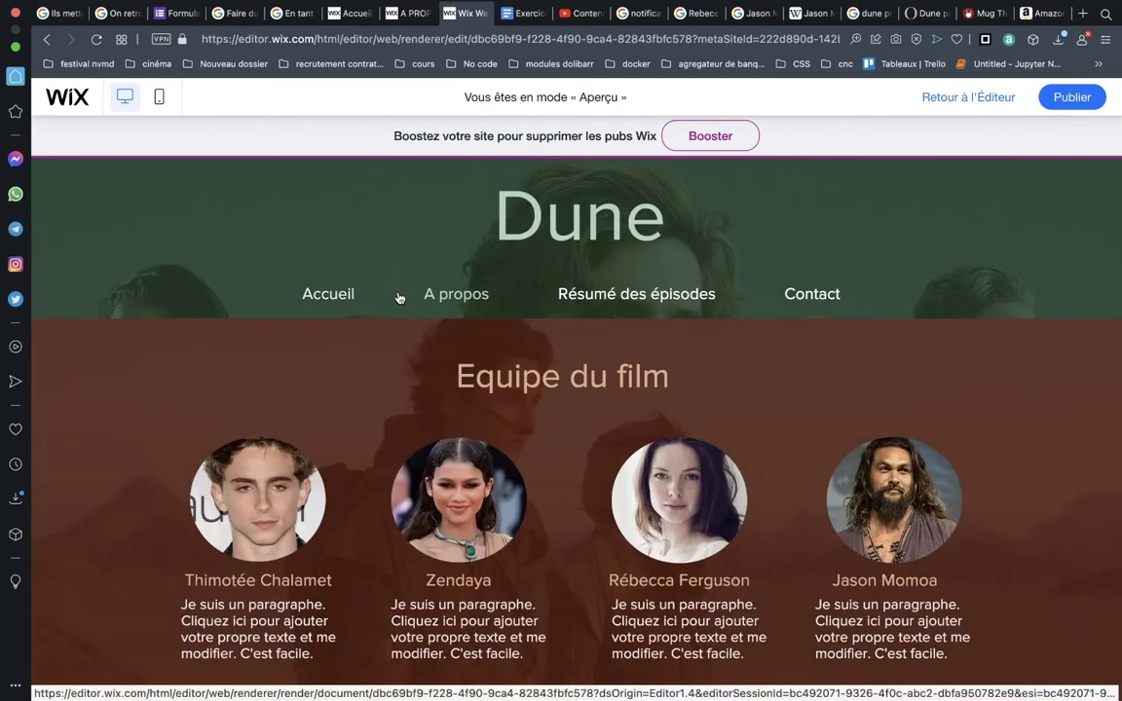
pyautogui.moveTo(456, 294)
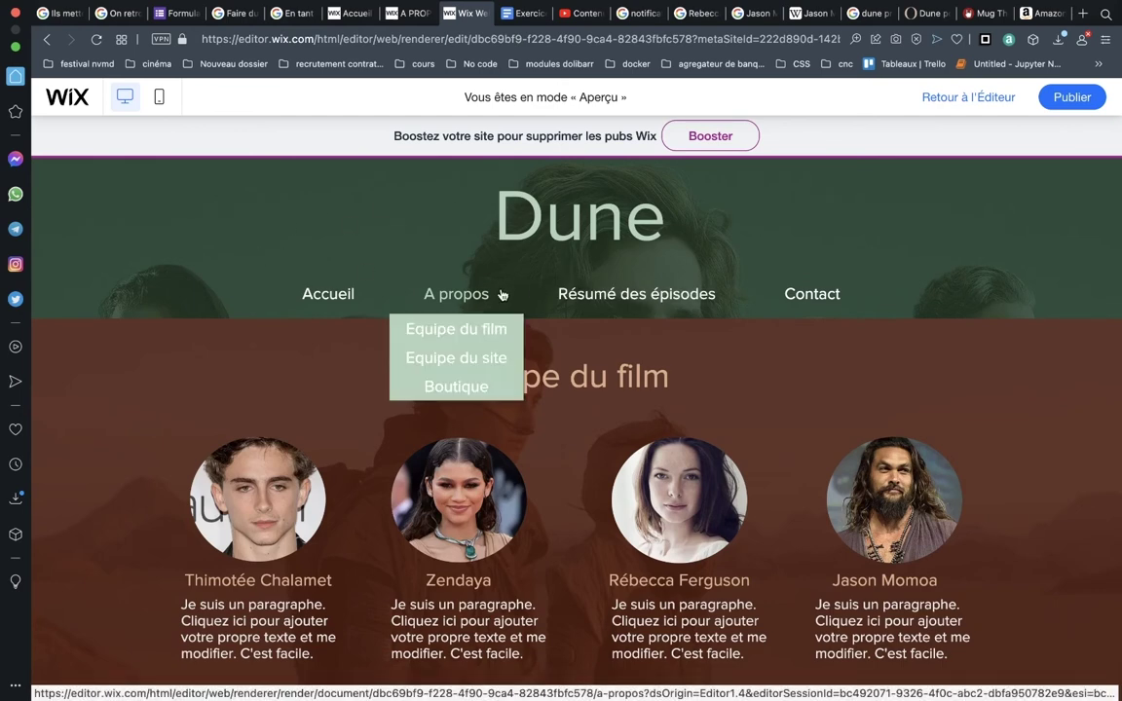
pyautogui.scroll(-1, 501, 294)
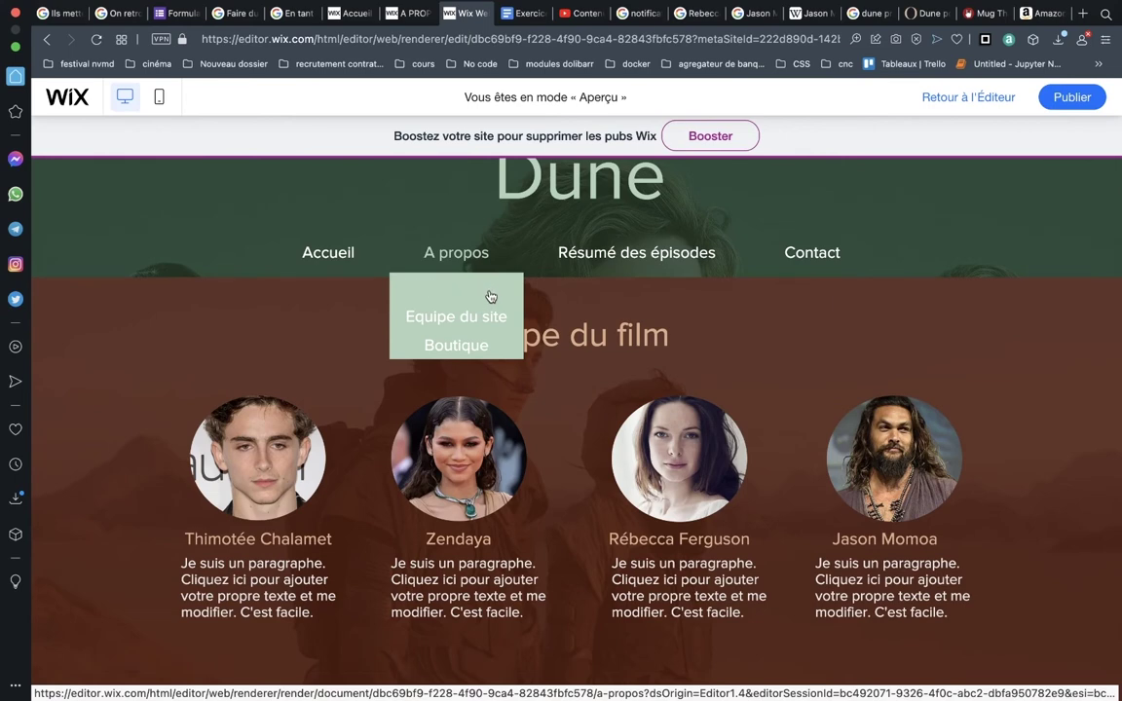
pyautogui.scroll(-2, 487, 300)
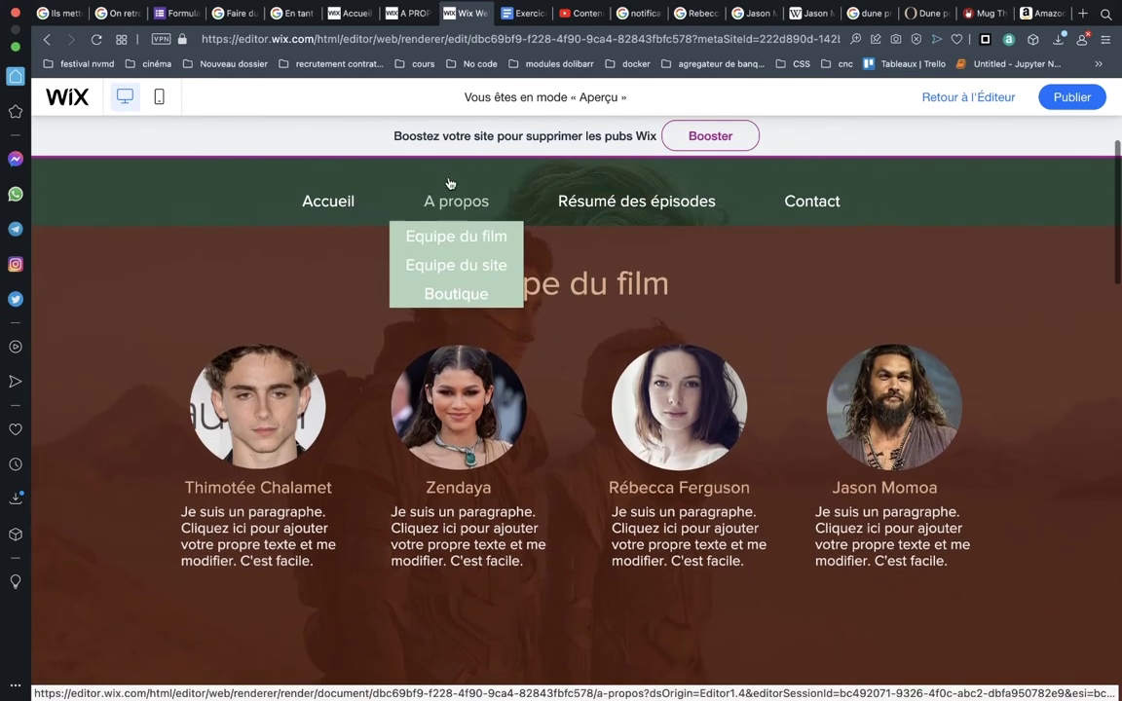
pyautogui.scroll(1, 449, 183)
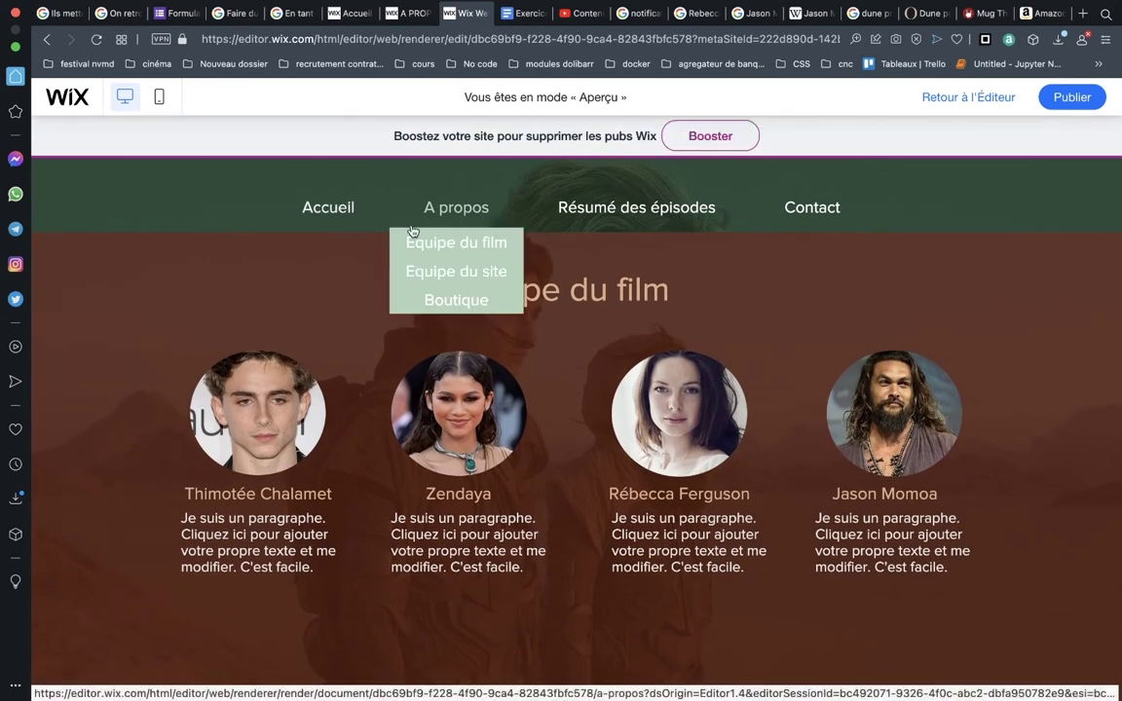
pyautogui.scroll(-1, 412, 233)
pyautogui.scroll(-3, 411, 243)
pyautogui.scroll(-3, 410, 251)
pyautogui.scroll(-2, 411, 255)
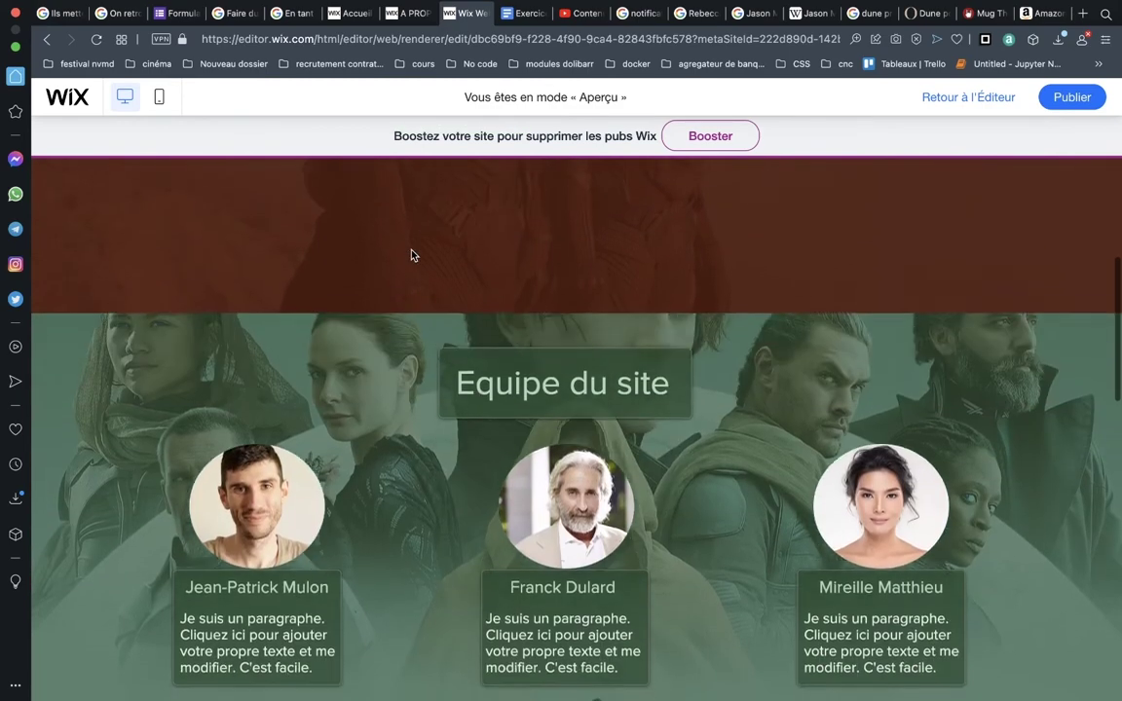
pyautogui.scroll(-1, 487, 233)
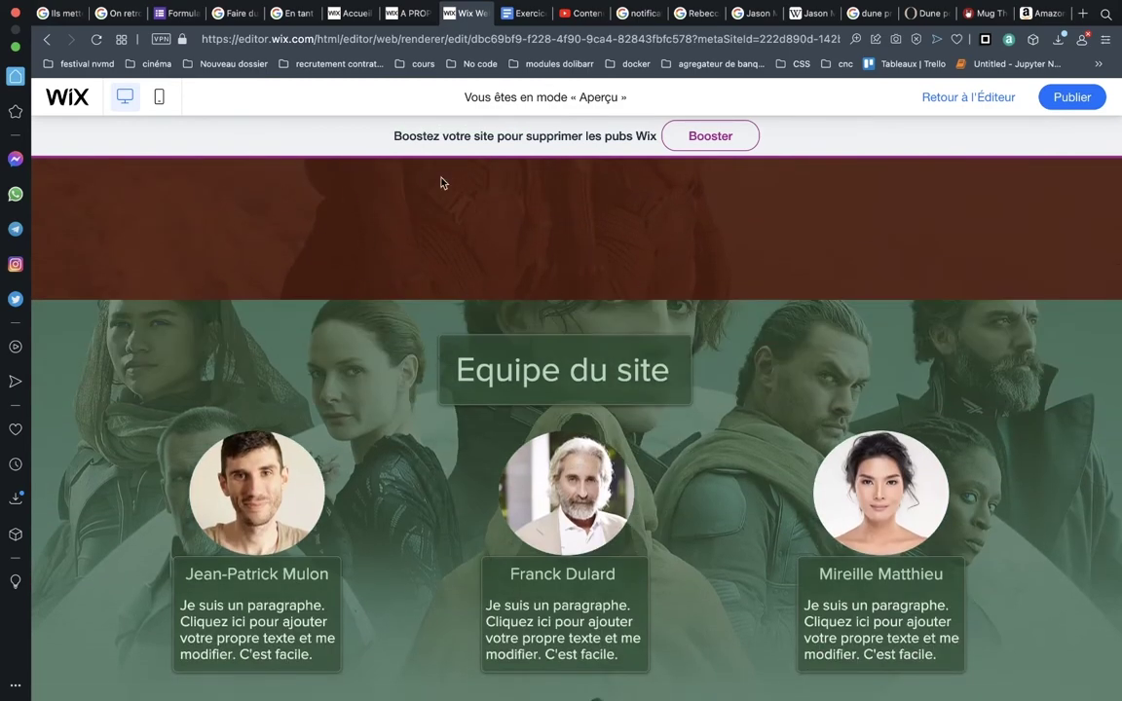
# Back in the editor, use Fixer position to pin the horizontal menu top-centre, Marge verticale 135 px.
pyautogui.scroll(-5, 443, 183)
pyautogui.scroll(-2, 446, 183)
pyautogui.scroll(10, 443, 185)
pyautogui.scroll(1, 440, 188)
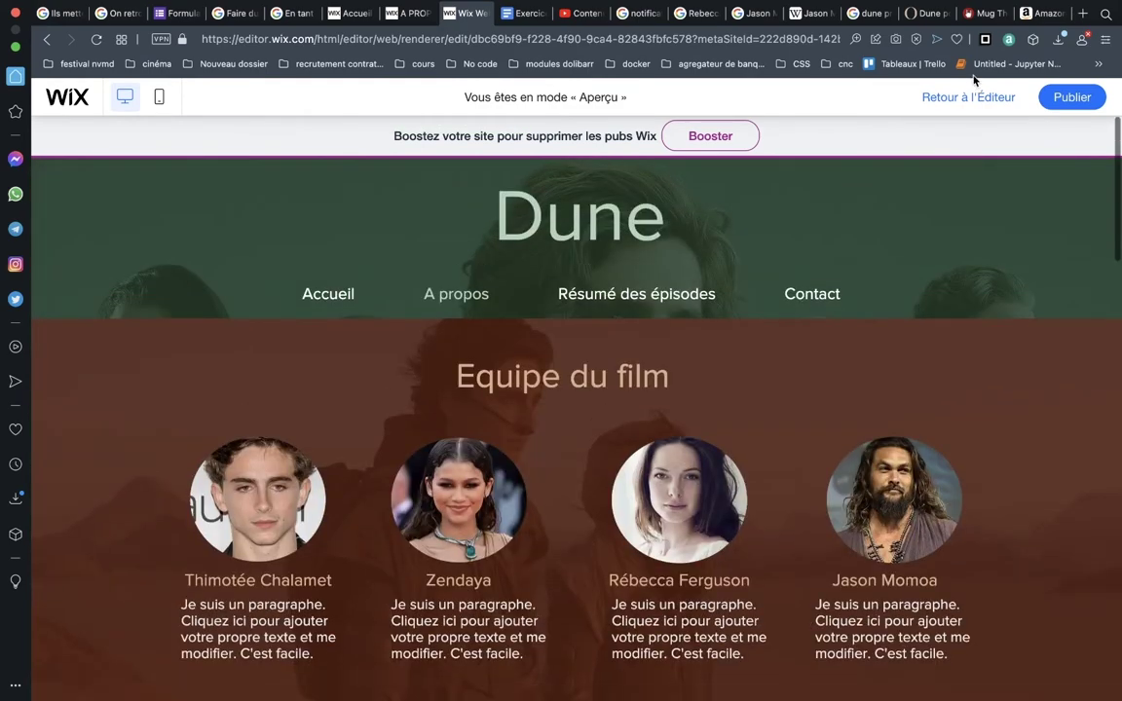
pyautogui.click(954, 98)
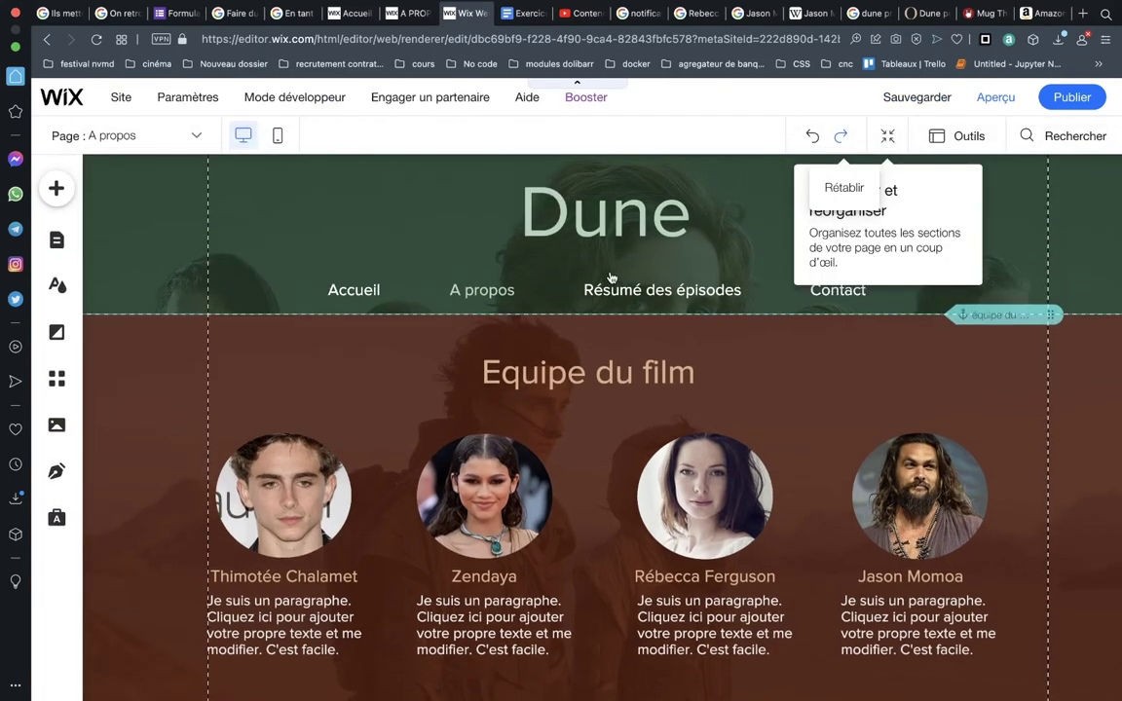
pyautogui.click(548, 289)
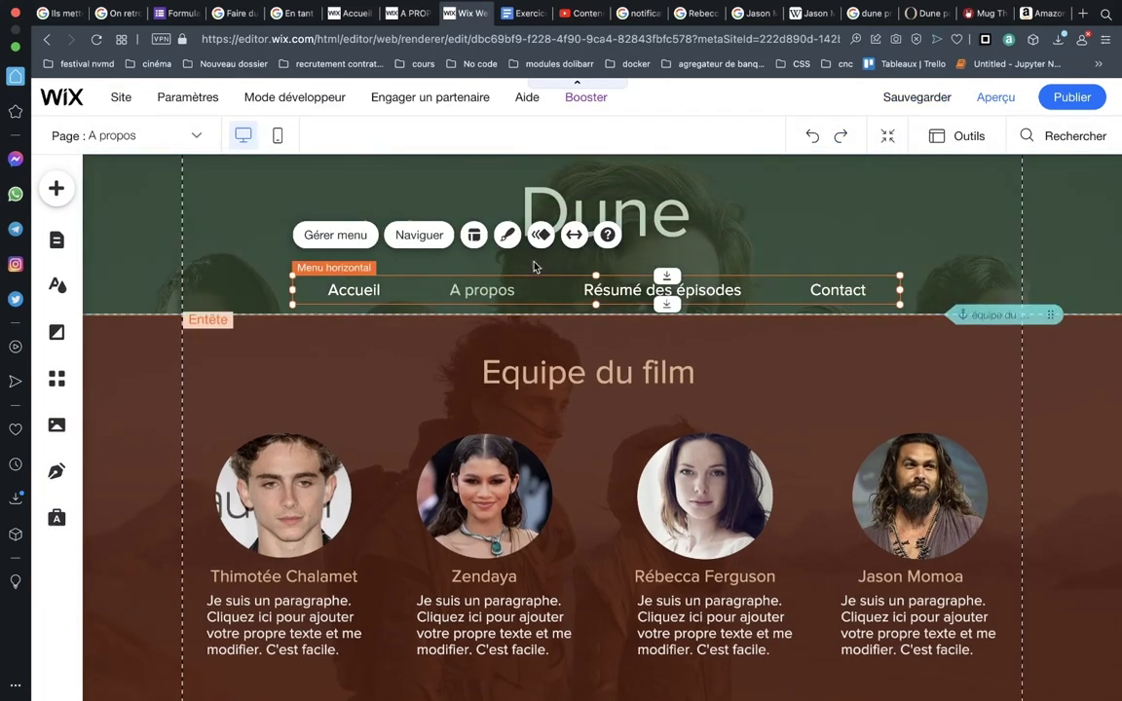
pyautogui.rightClick(400, 291)
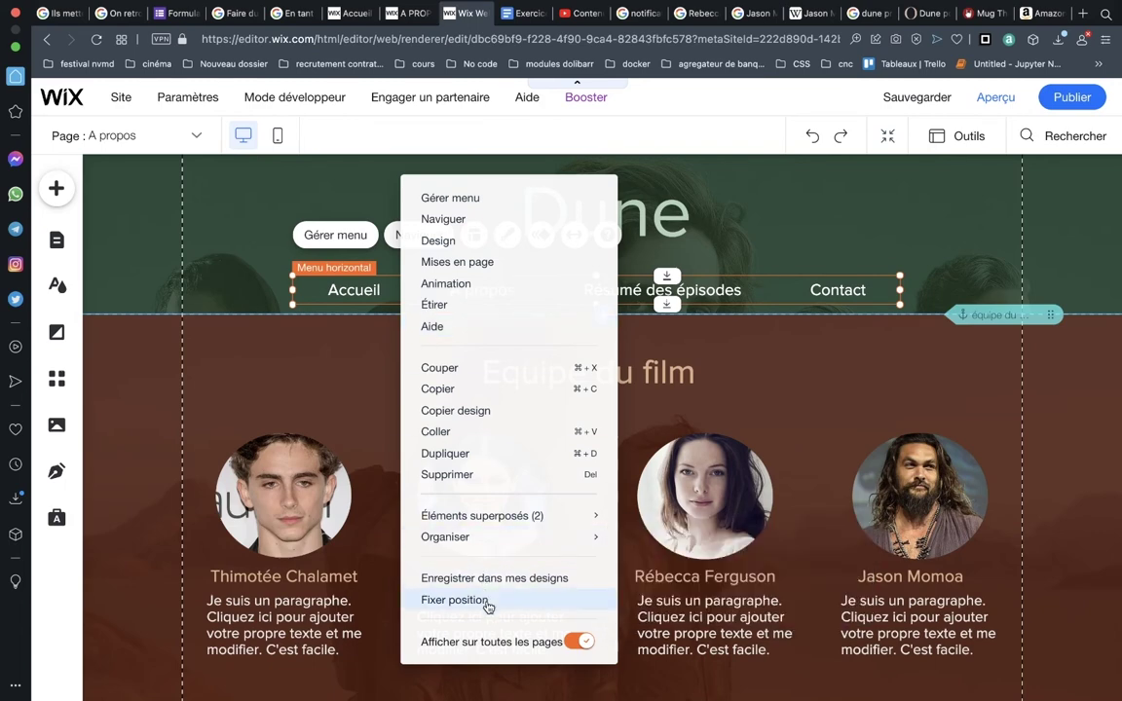
pyautogui.click(454, 600)
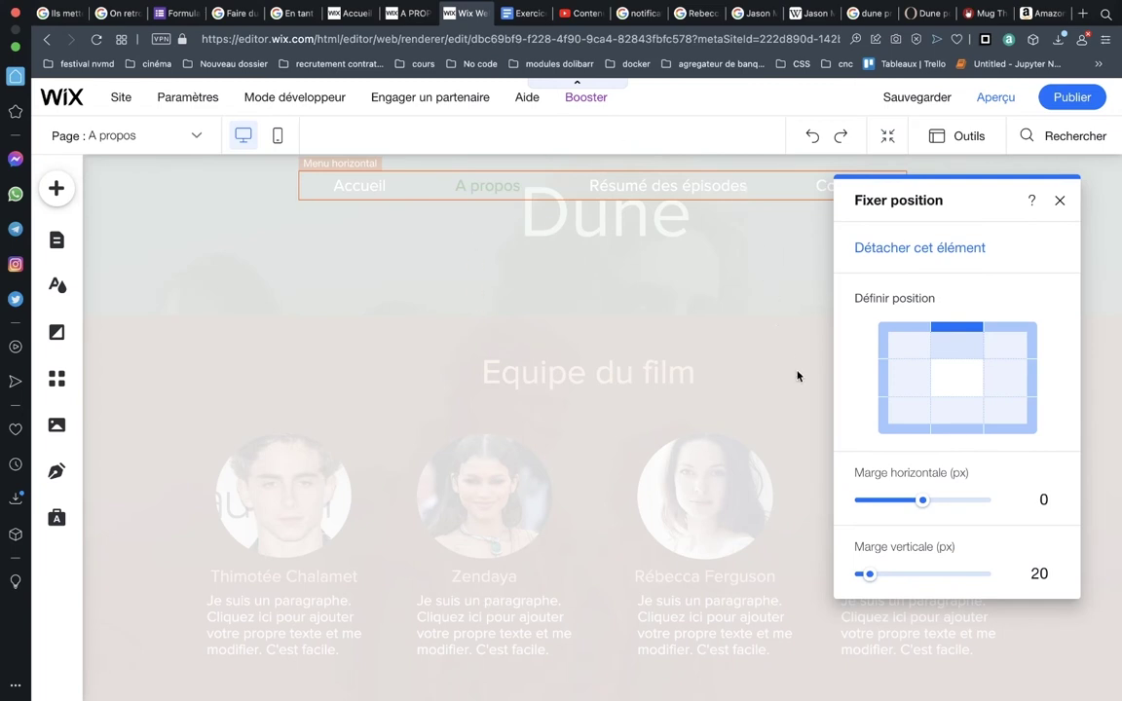
pyautogui.moveTo(872, 572); pyautogui.dragTo(916, 573)
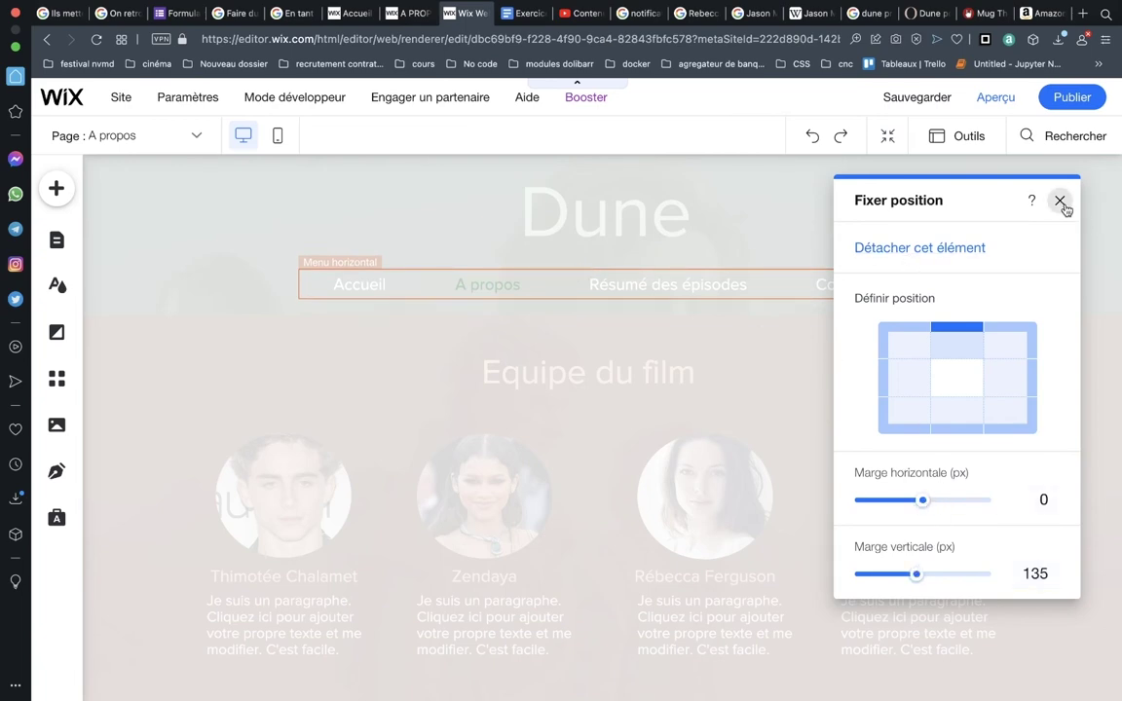
pyautogui.click(1059, 201)
# Preview the A propos page and scroll down and back up, watching the pinned menu stay on screen.
pyautogui.click(995, 97)
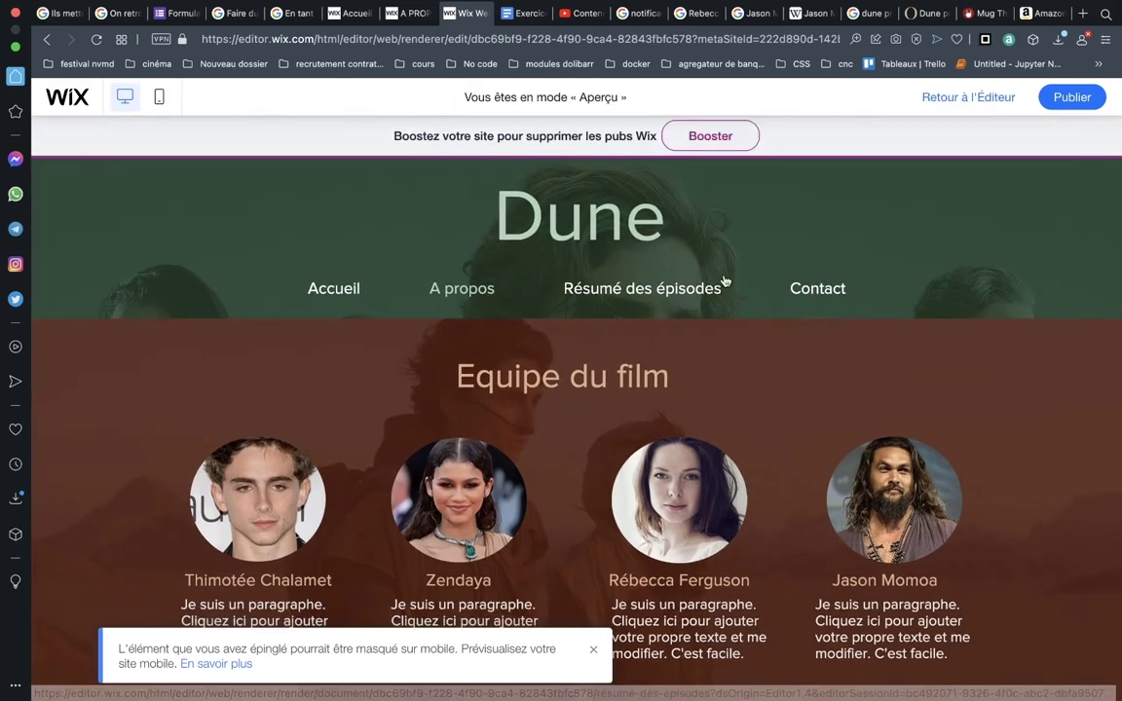
pyautogui.scroll(-3, 457, 326)
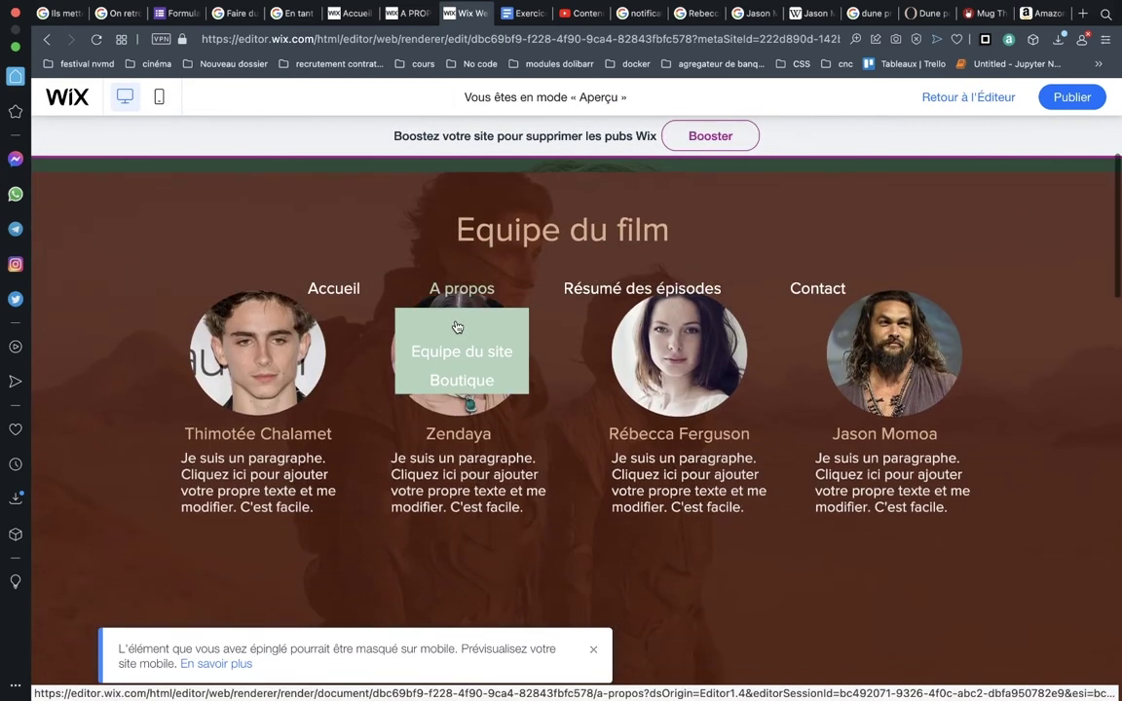
pyautogui.scroll(-6, 453, 353)
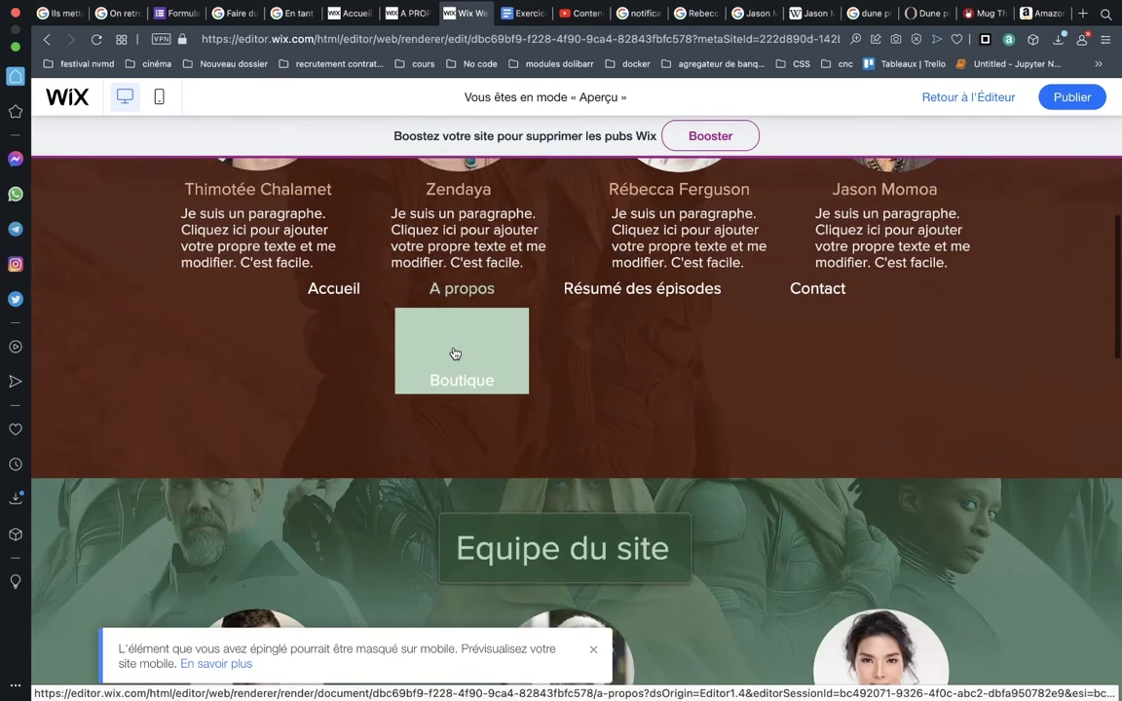
pyautogui.scroll(-6, 454, 352)
pyautogui.scroll(-3, 460, 387)
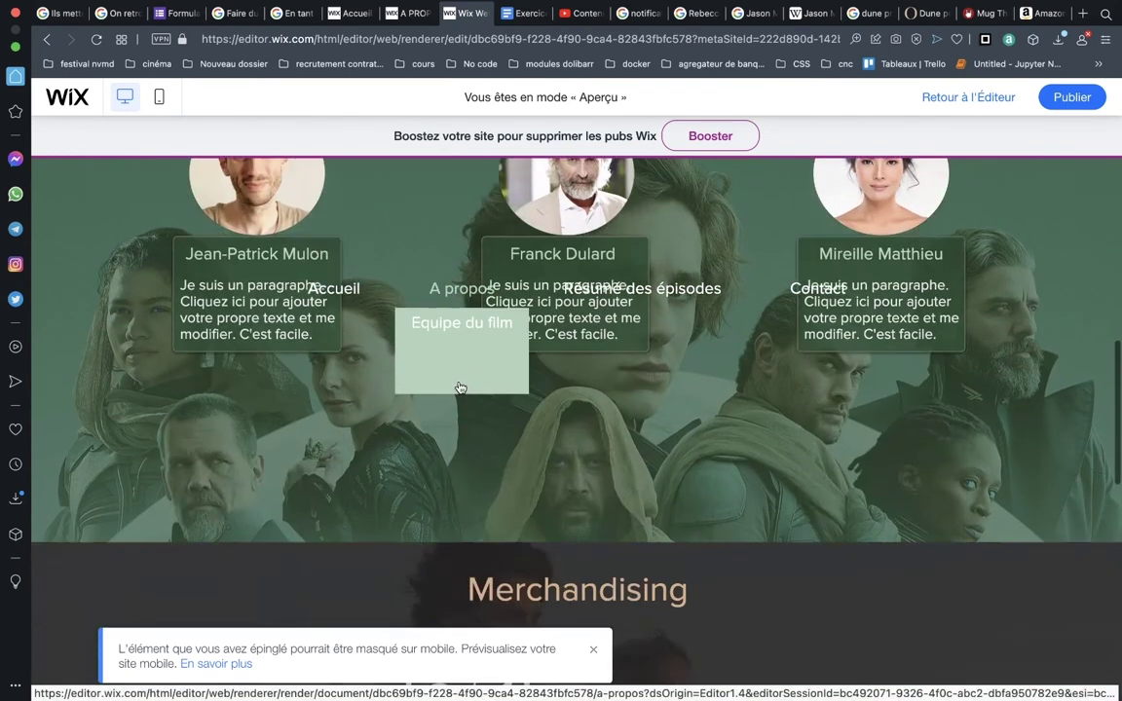
pyautogui.scroll(-5, 459, 387)
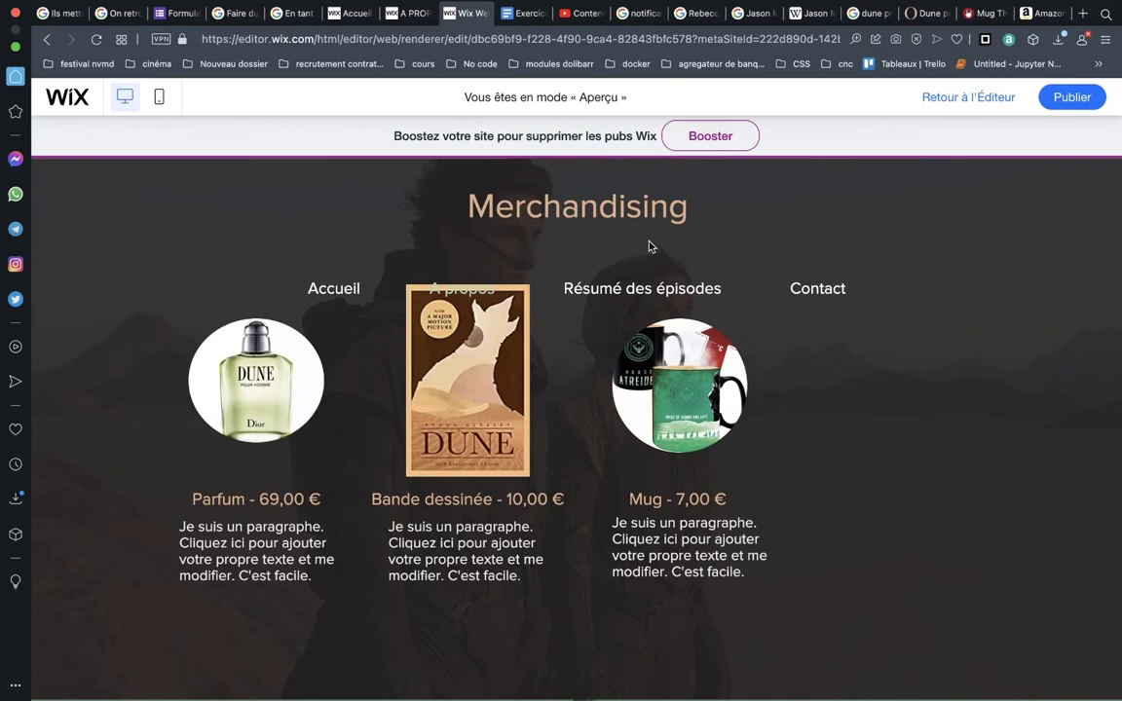
pyautogui.scroll(1, 650, 246)
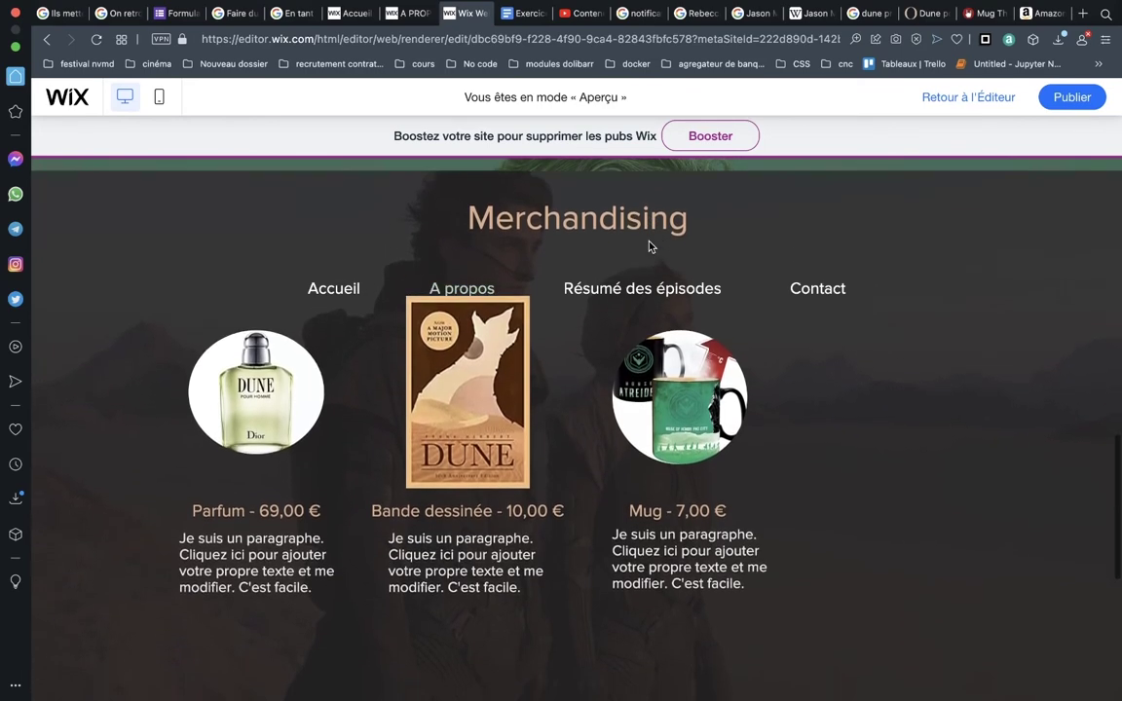
pyautogui.scroll(-1, 650, 246)
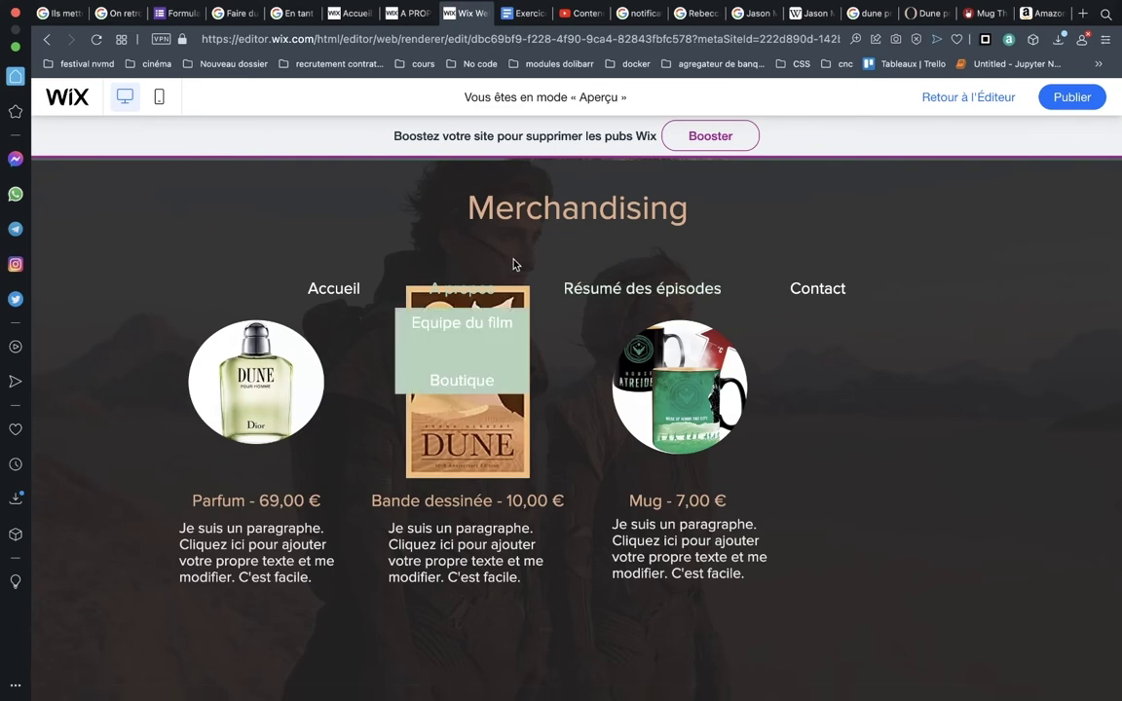
pyautogui.scroll(10, 514, 265)
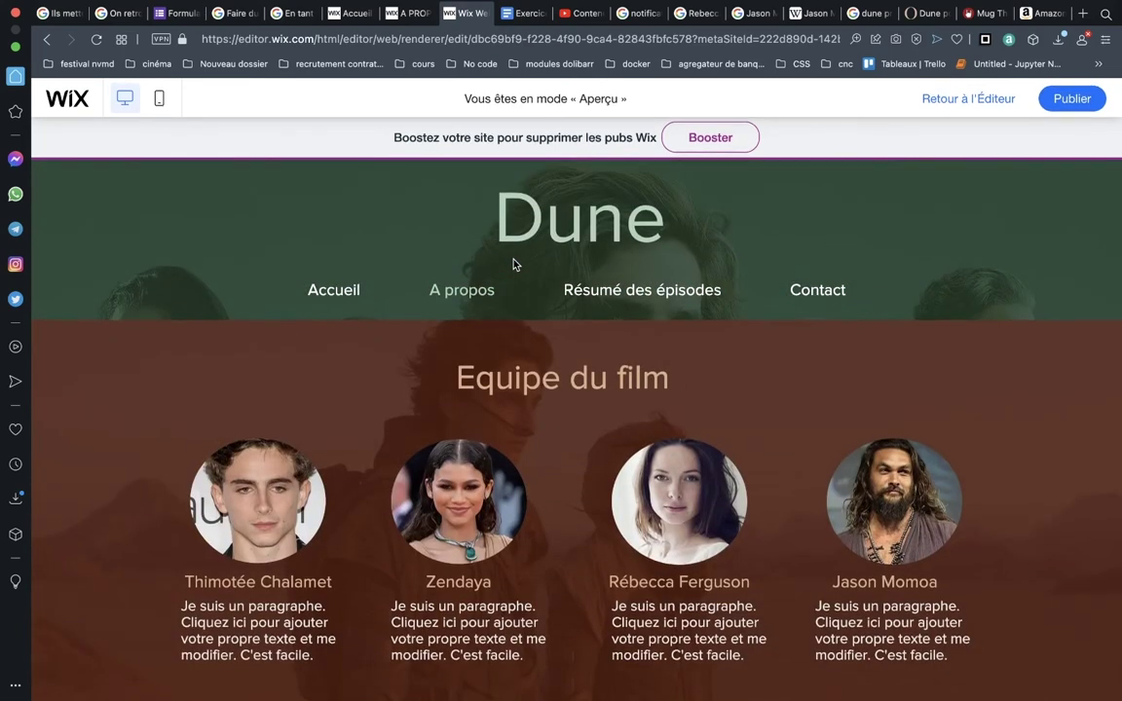
pyautogui.scroll(-2, 537, 282)
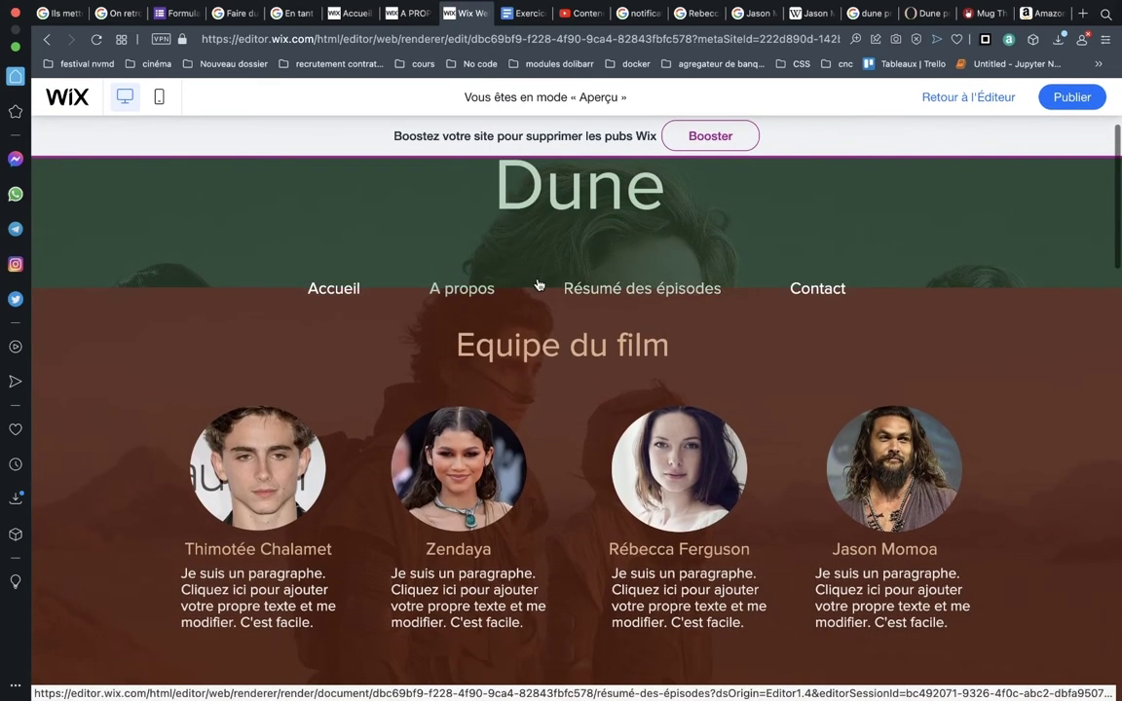
pyautogui.scroll(2, 458, 268)
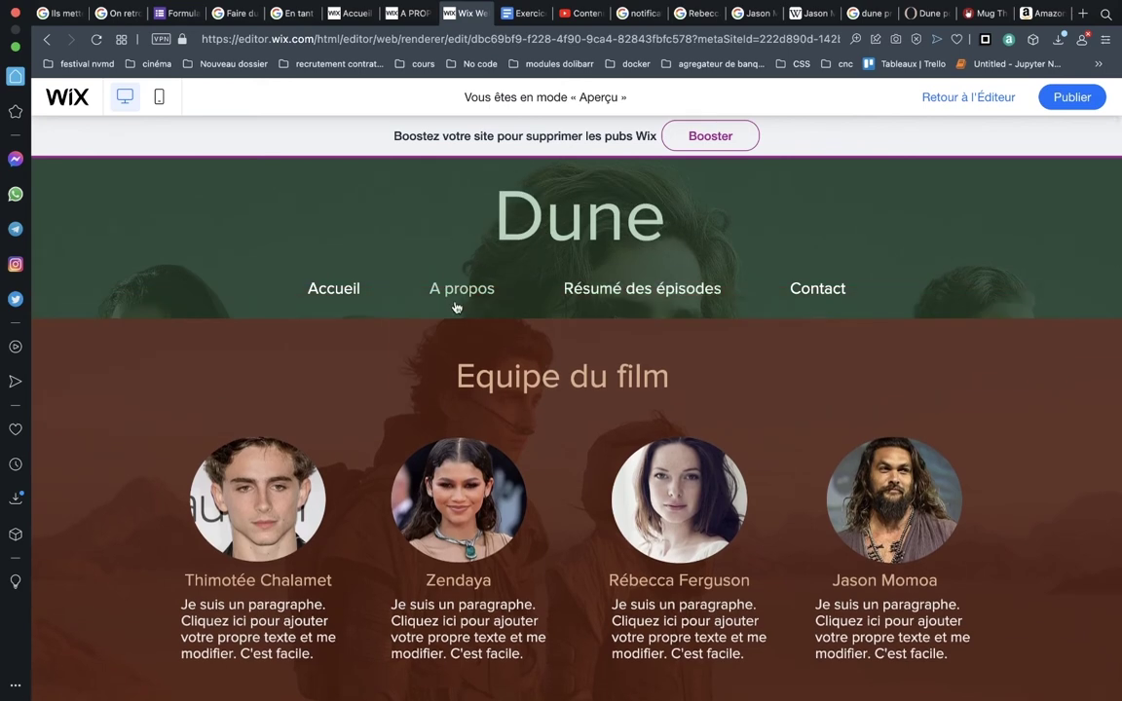
# Back in the editor, lower the pinned menu's Marge verticale from 135 to 3 px.
pyautogui.click(986, 101)
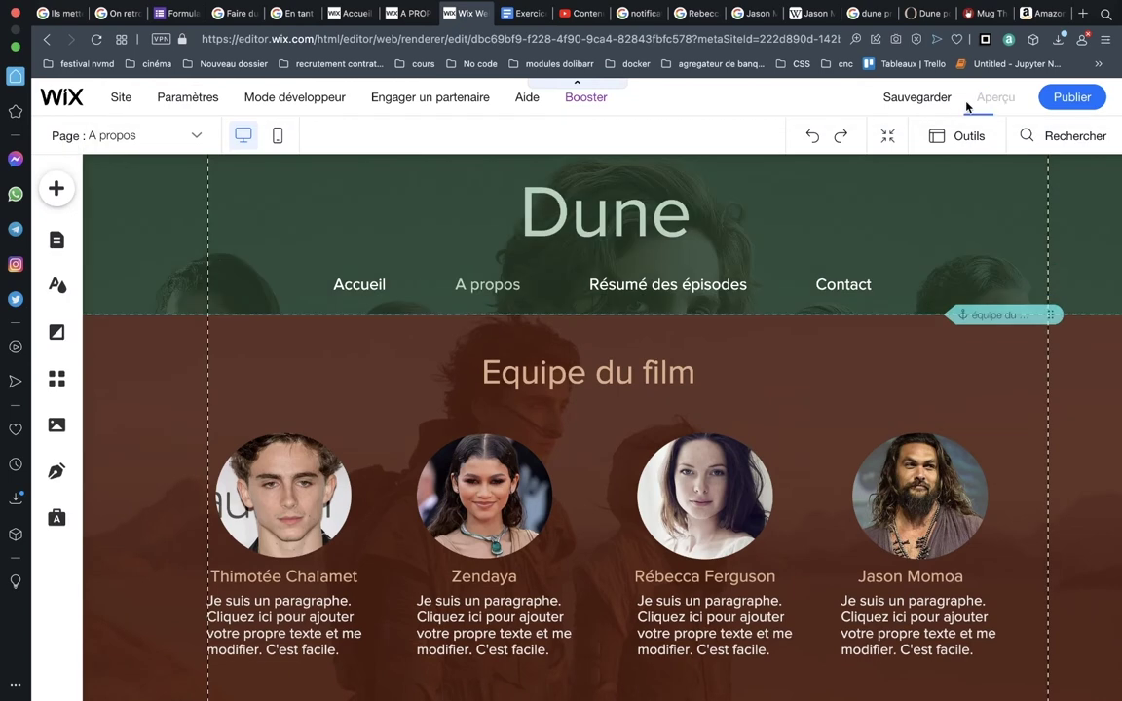
pyautogui.click(967, 105)
pyautogui.click(966, 106)
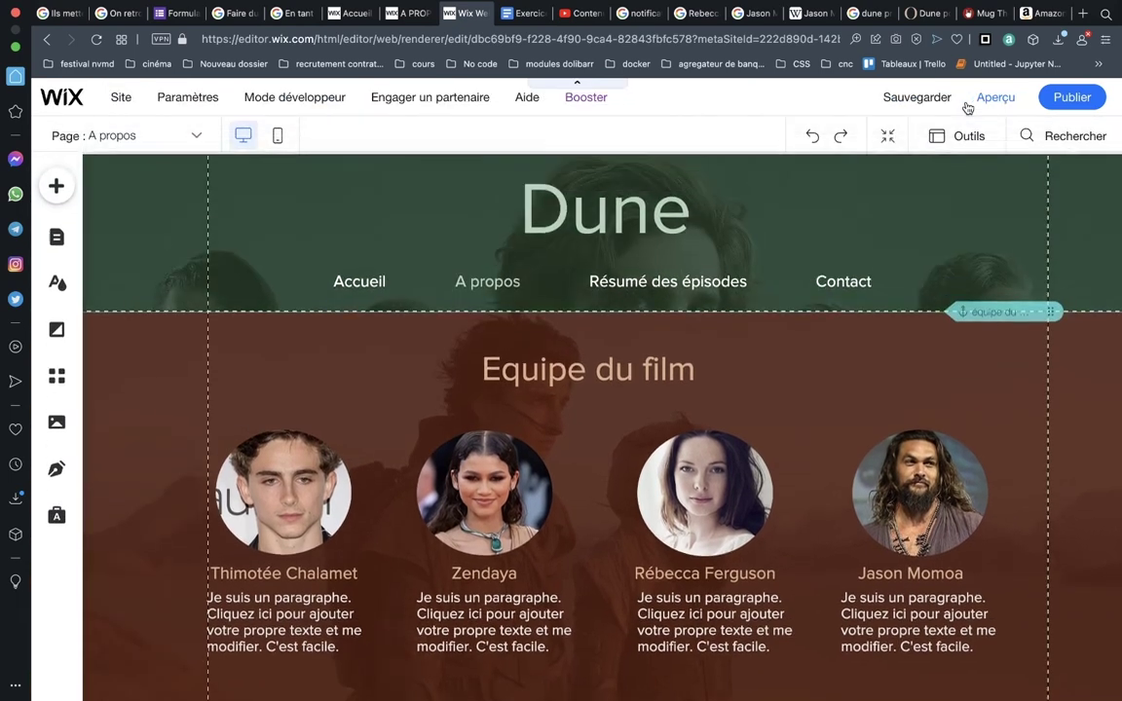
pyautogui.click(522, 294)
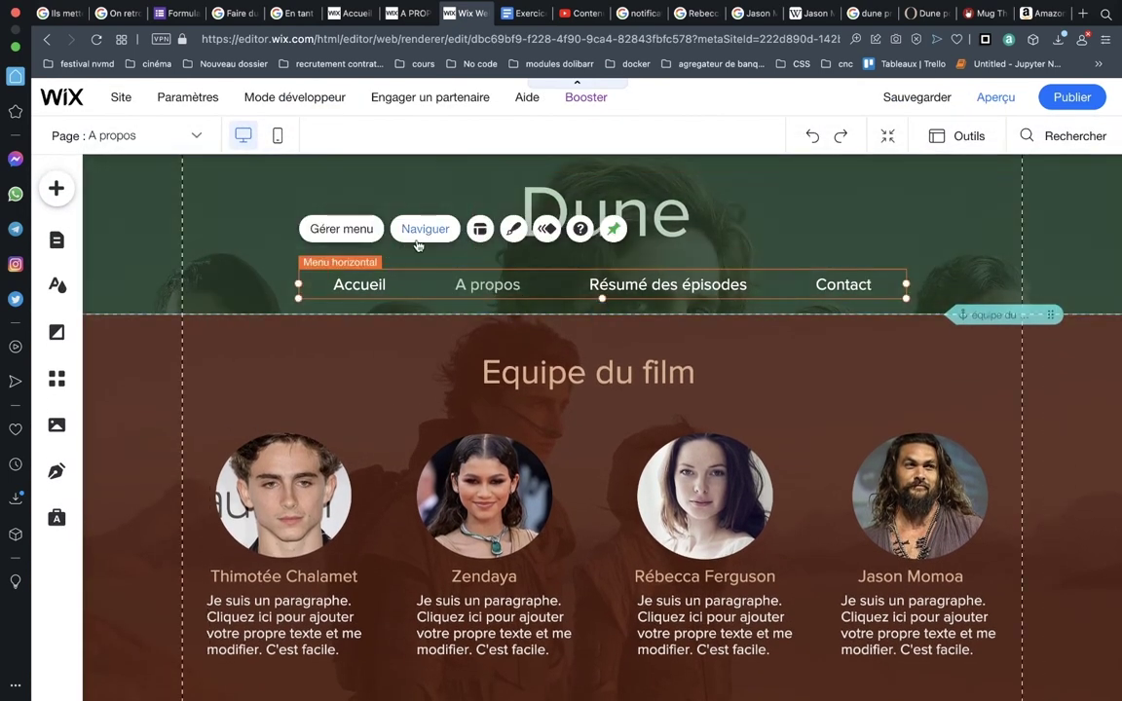
pyautogui.rightClick(326, 284)
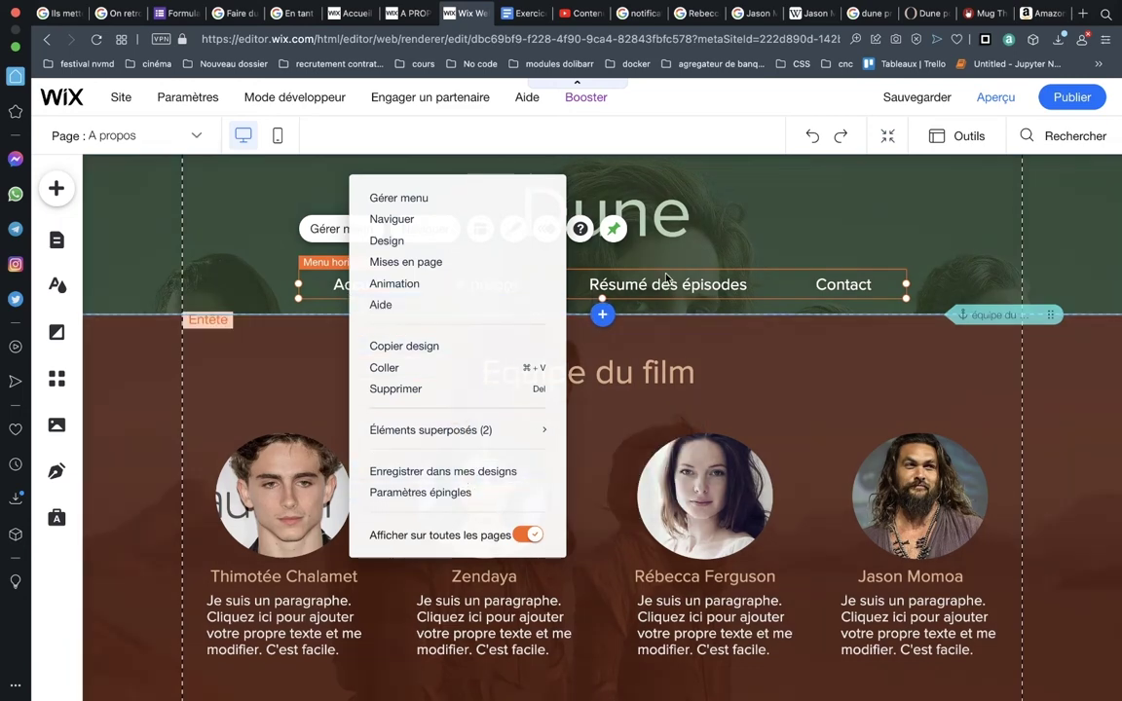
pyautogui.click(612, 259)
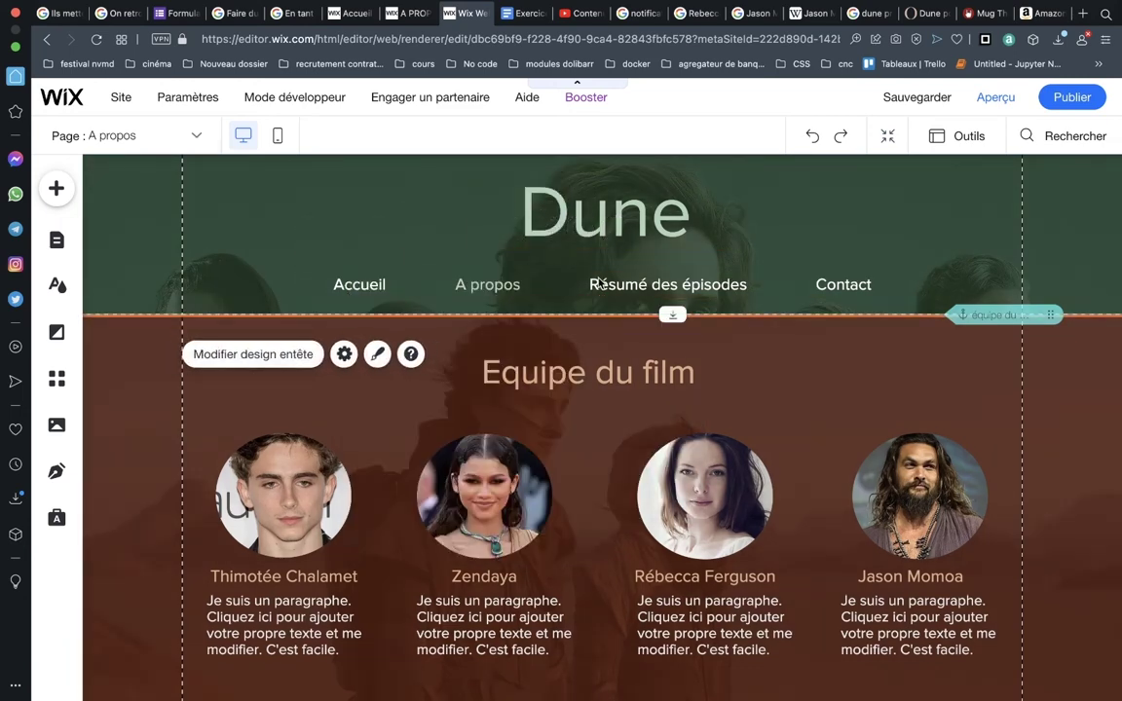
pyautogui.click(614, 281)
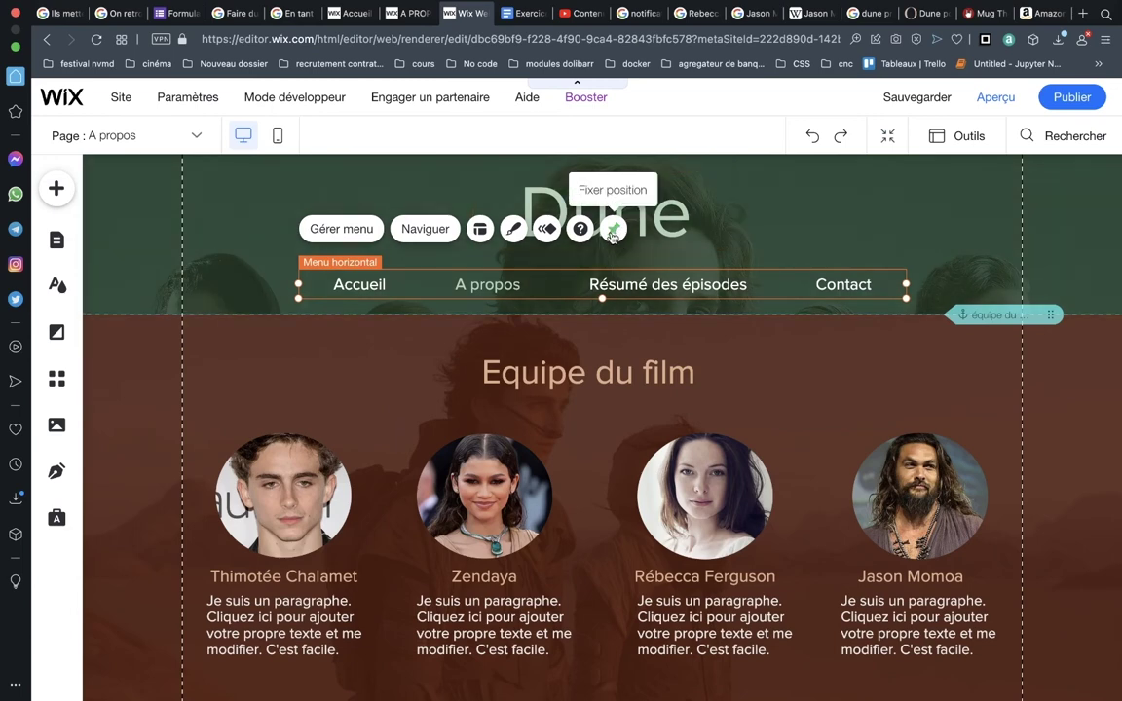
pyautogui.click(612, 230)
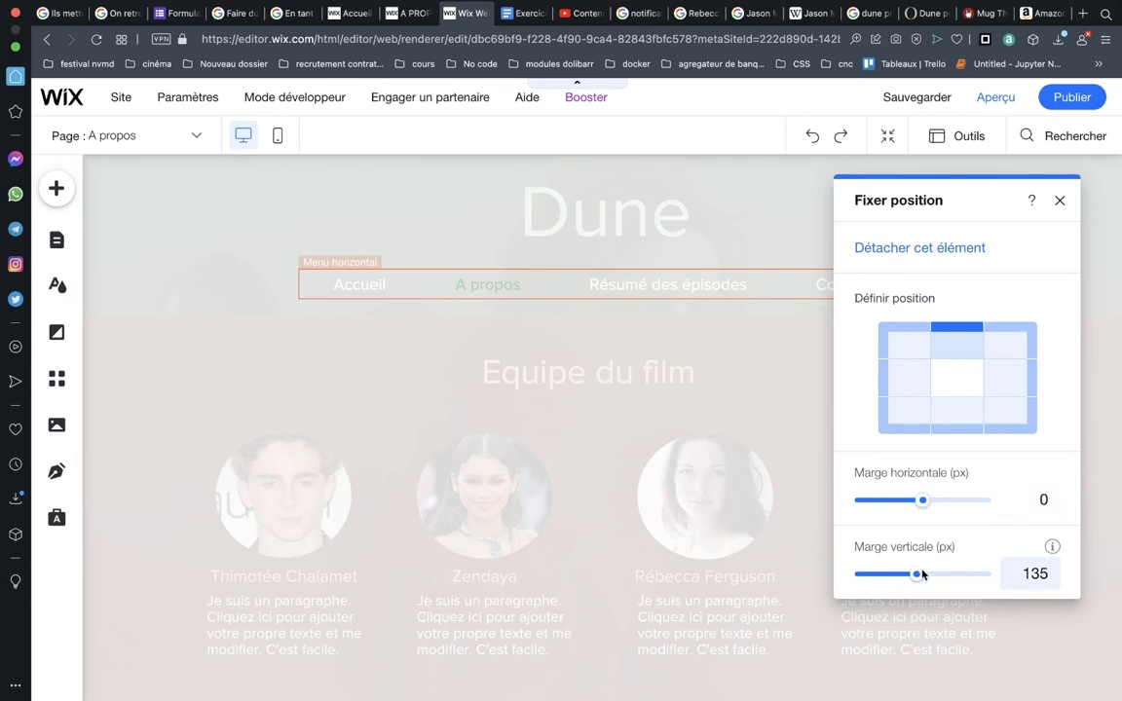
pyautogui.moveTo(916, 573); pyautogui.dragTo(863, 577)
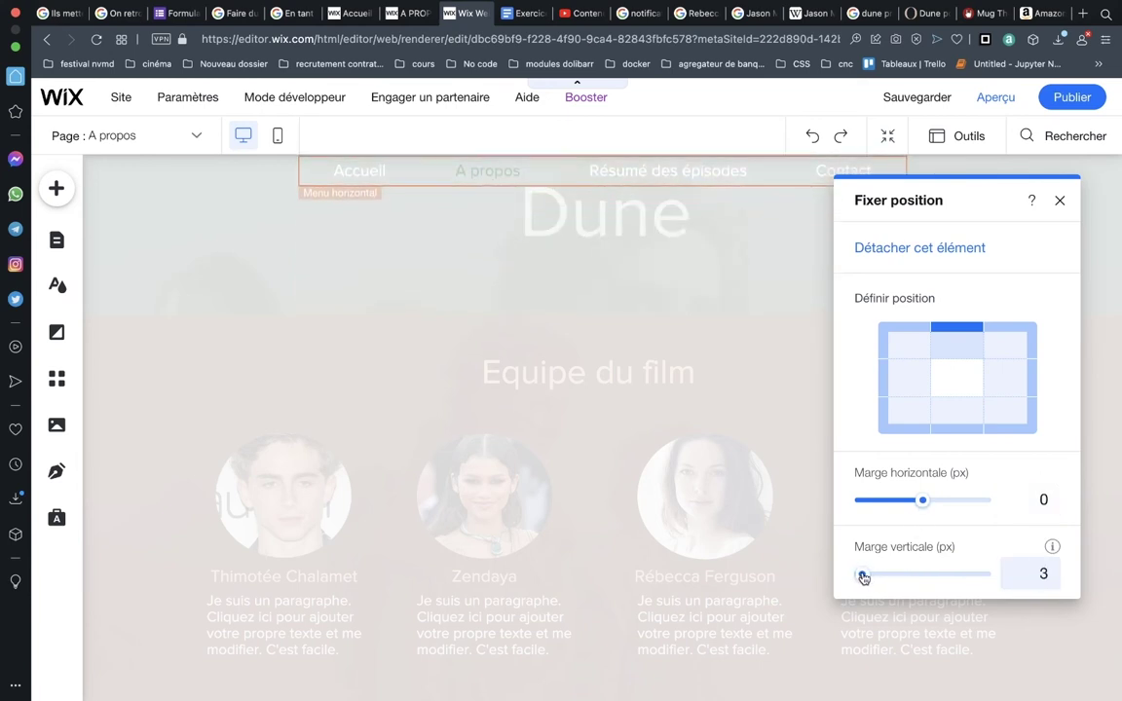
pyautogui.click(1060, 198)
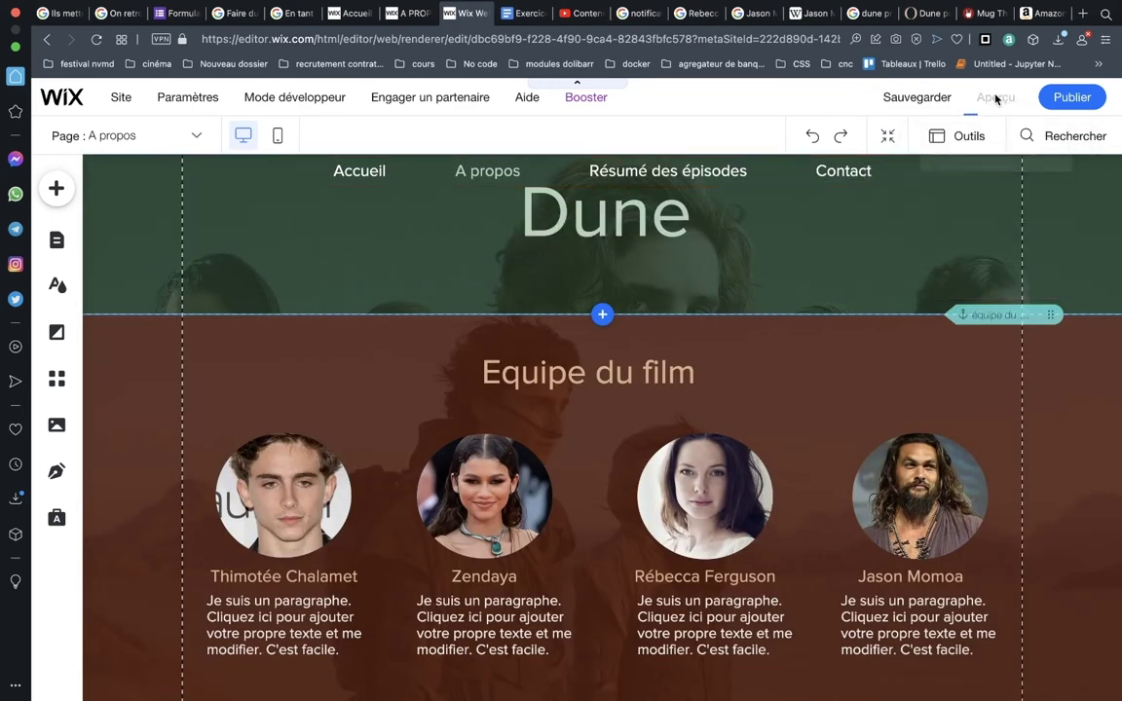
# Preview the page and test the A propos dropdown links to Equipe du site and Merchandising.
pyautogui.click(995, 99)
pyautogui.moveTo(462, 174)
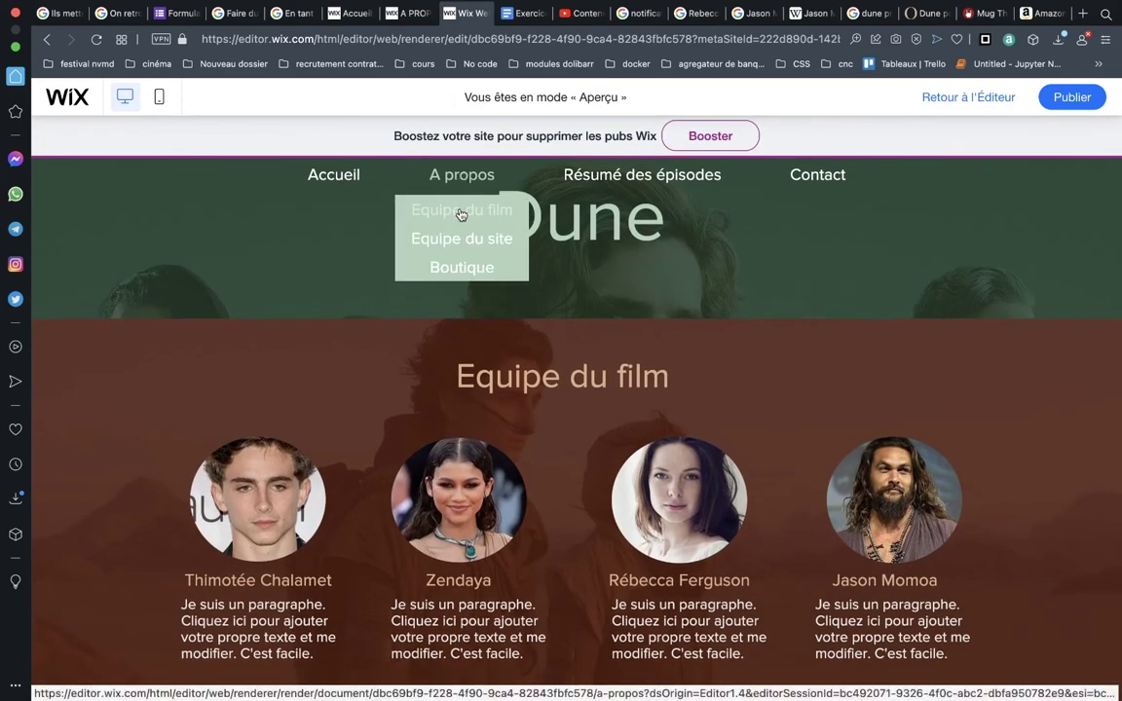
pyautogui.scroll(-3, 462, 222)
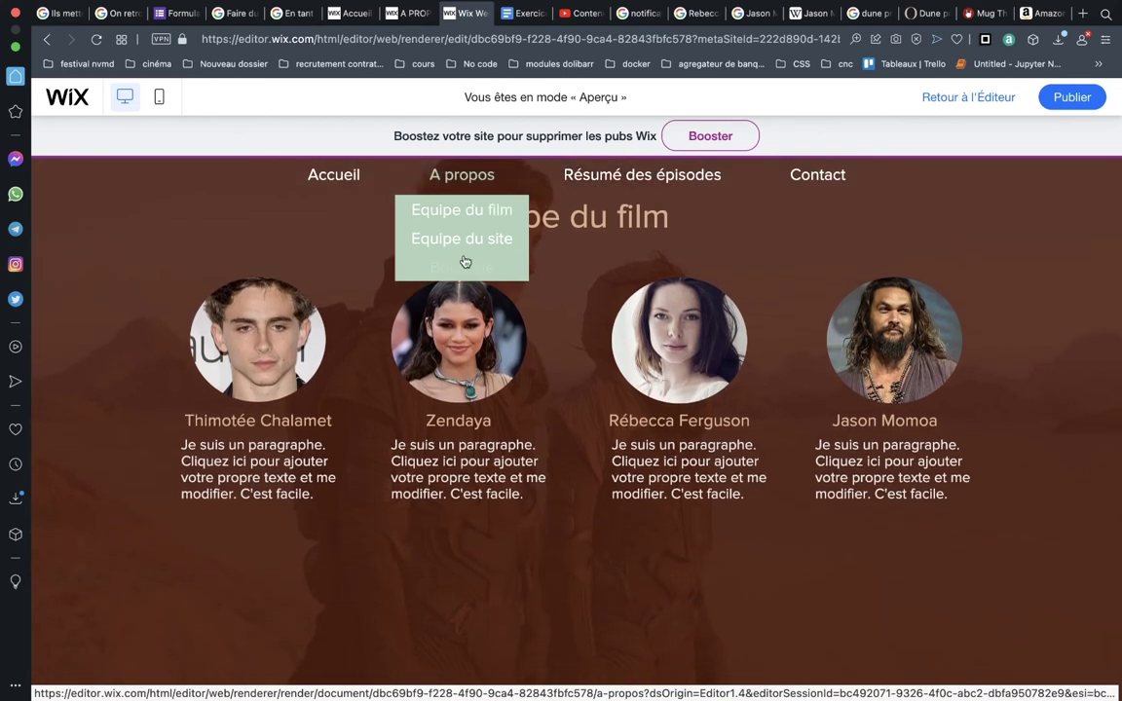
pyautogui.click(460, 238)
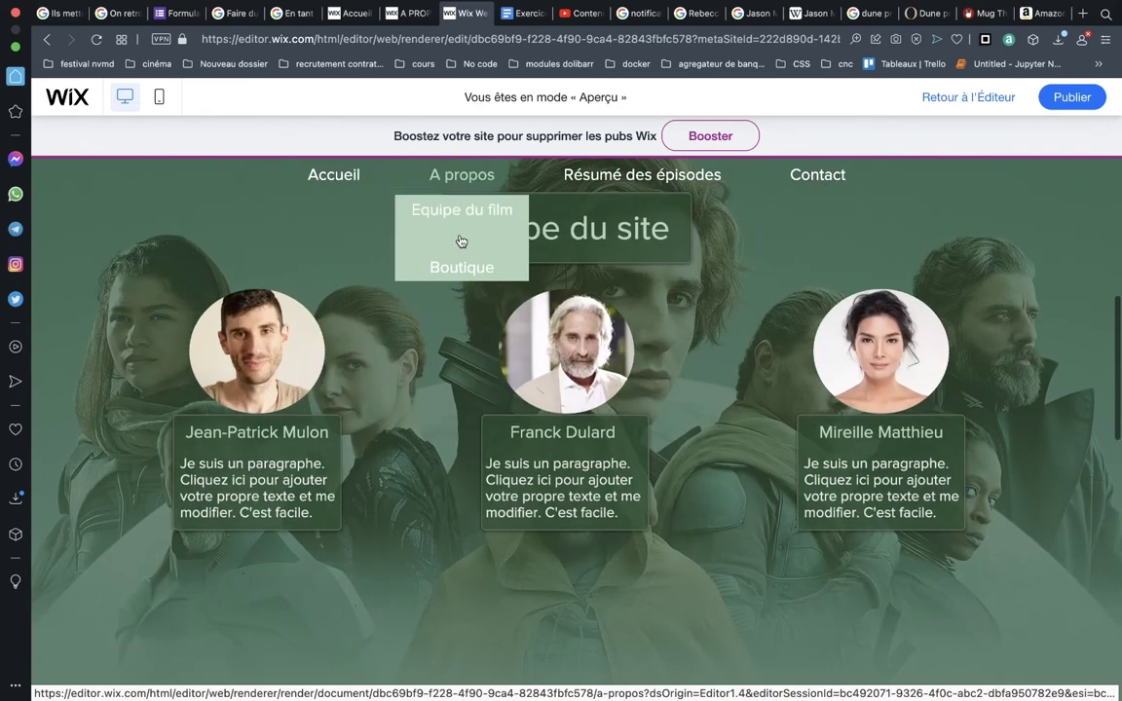
pyautogui.click(462, 259)
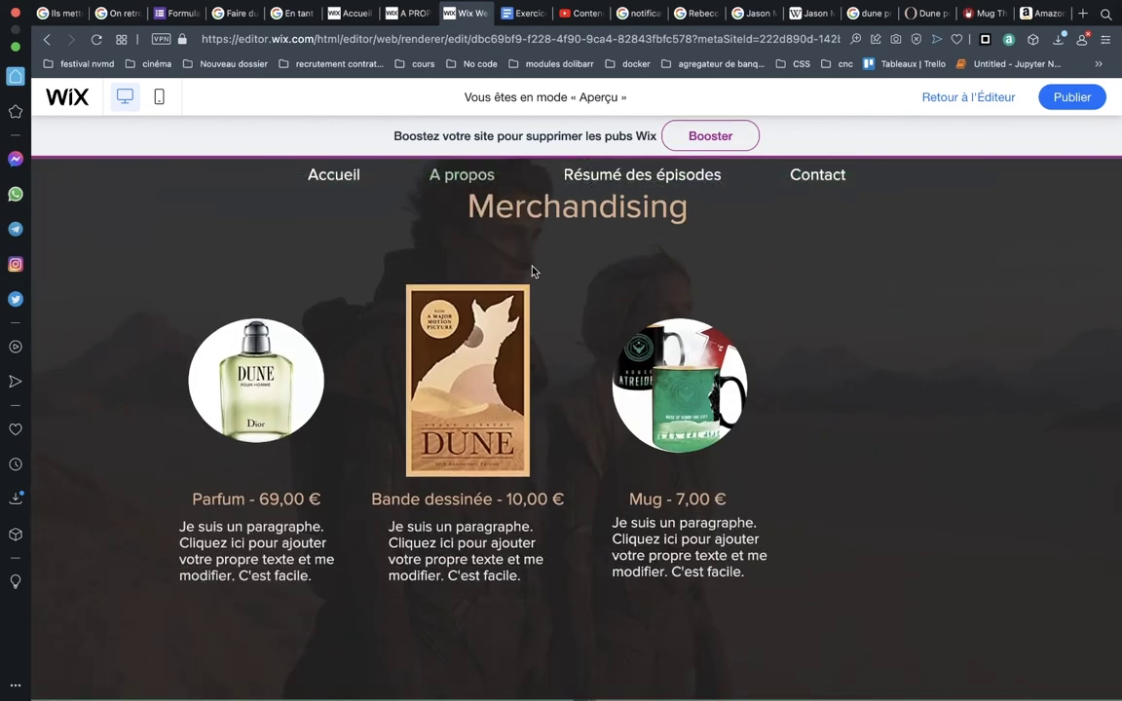
# Scroll the preview up and down to confirm the menu stays pinned, then return to editing.
pyautogui.scroll(15, 532, 271)
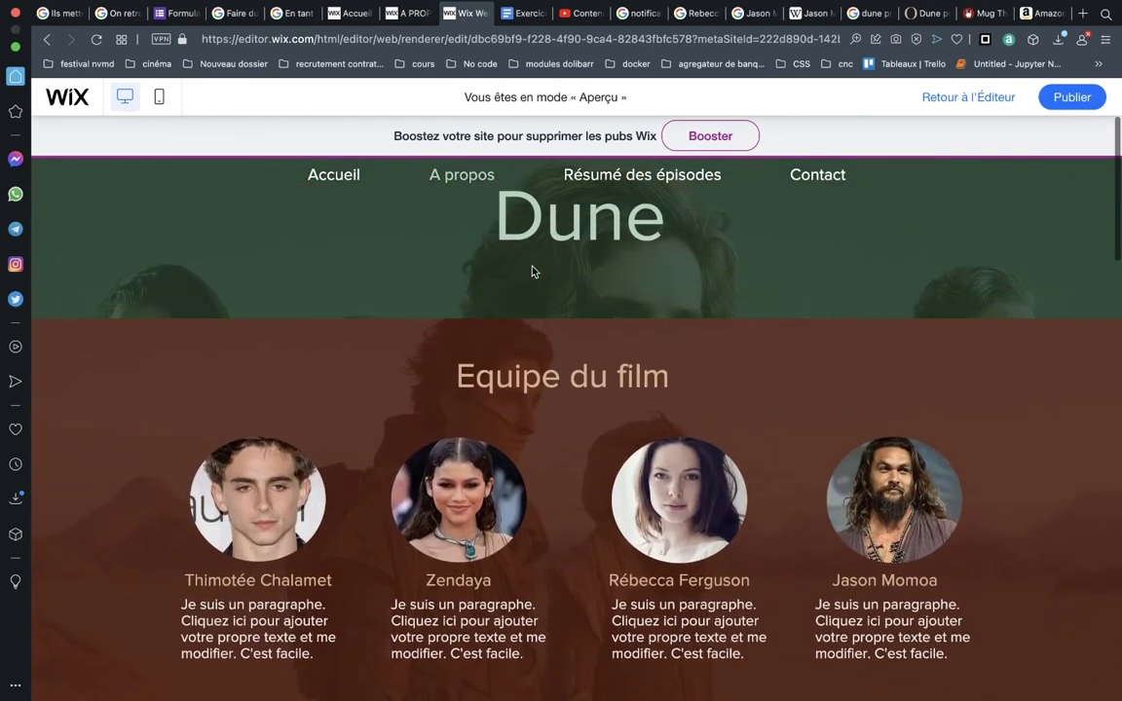
pyautogui.scroll(-3, 531, 271)
pyautogui.scroll(3, 531, 271)
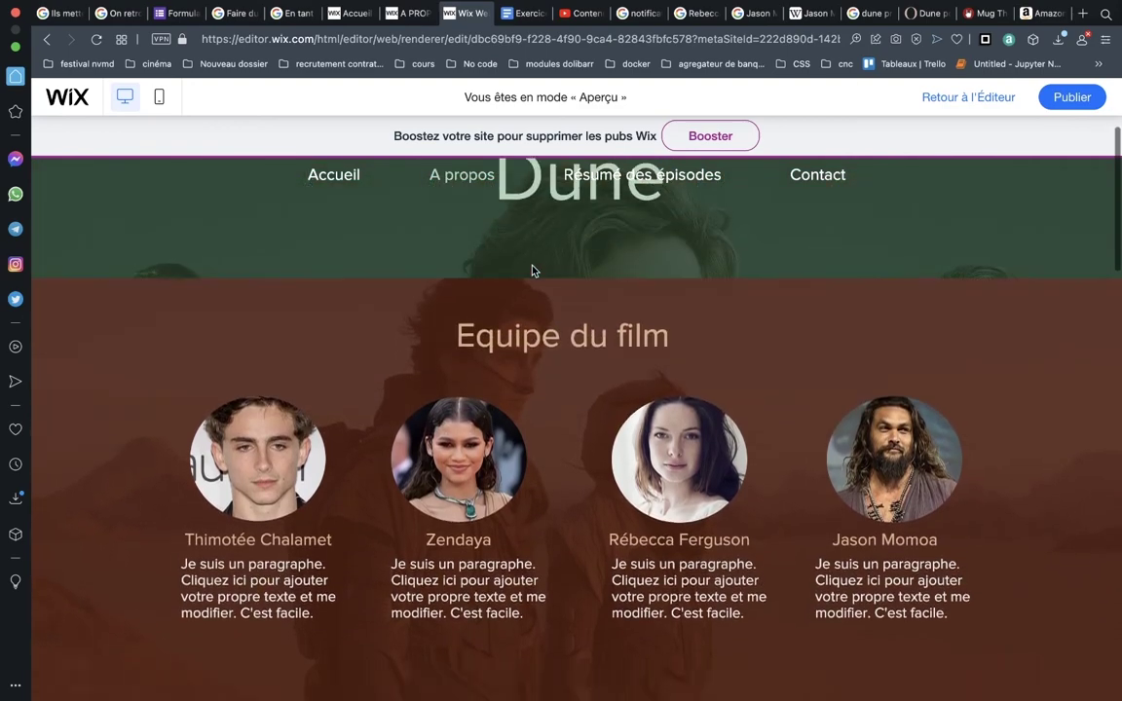
pyautogui.scroll(-3, 532, 270)
pyautogui.scroll(-4, 532, 271)
pyautogui.scroll(3, 532, 271)
pyautogui.scroll(2, 532, 271)
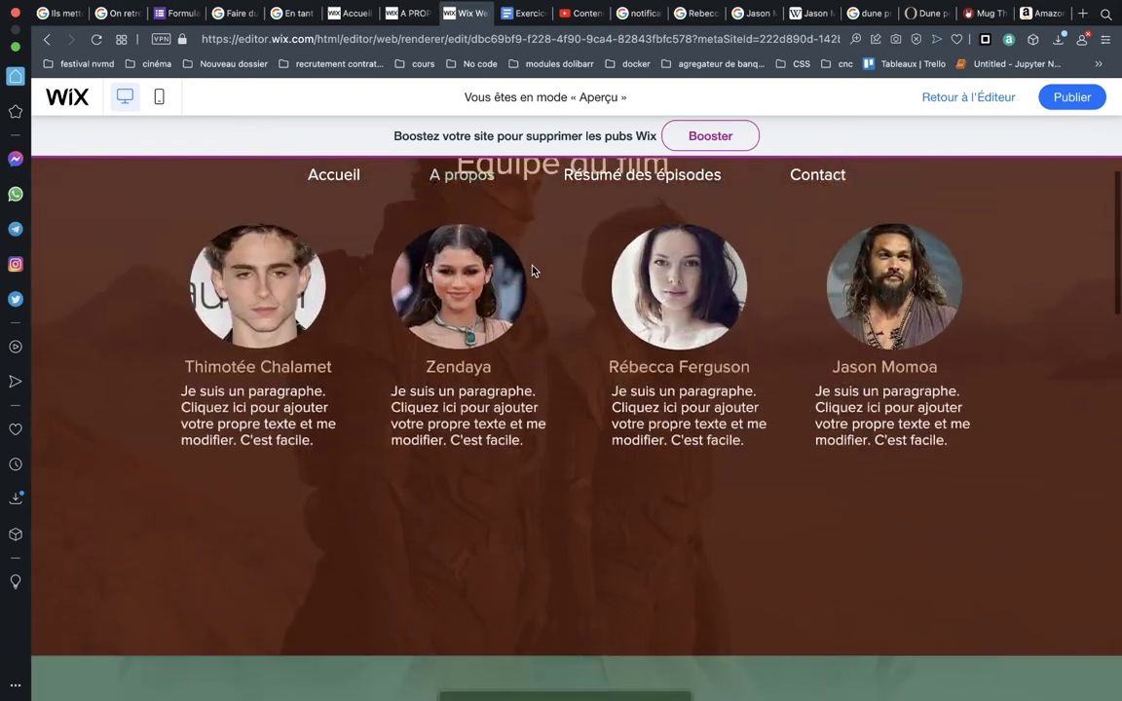
pyautogui.scroll(-2, 531, 271)
pyautogui.scroll(4, 532, 271)
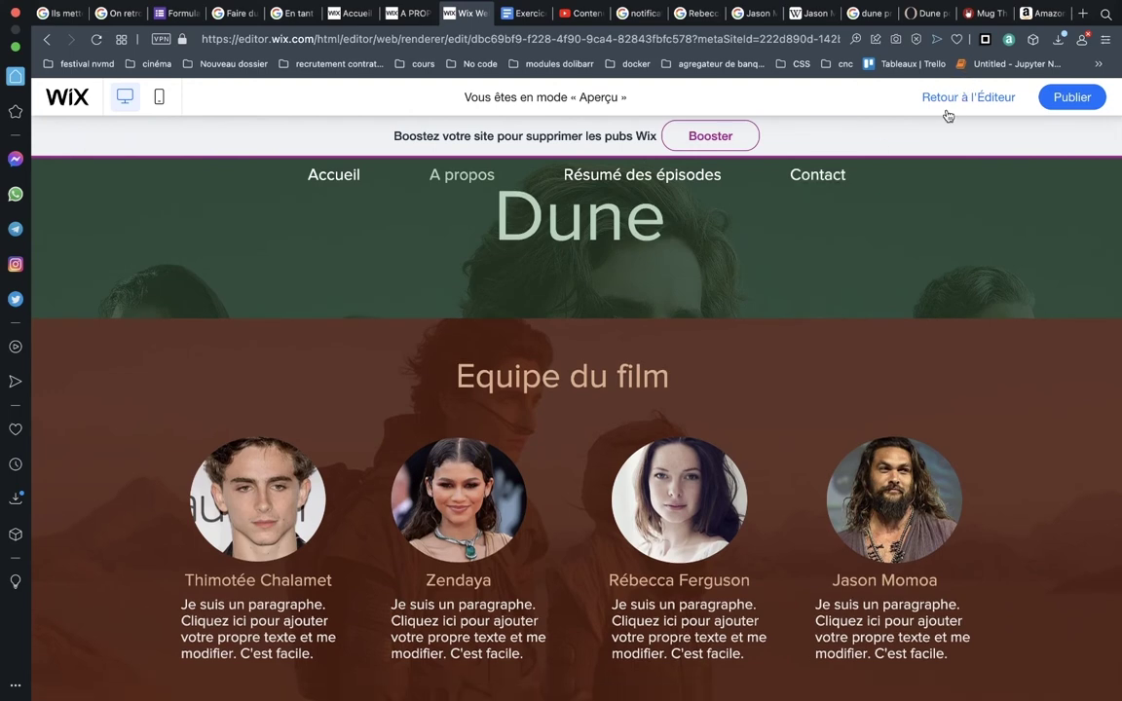
pyautogui.click(947, 112)
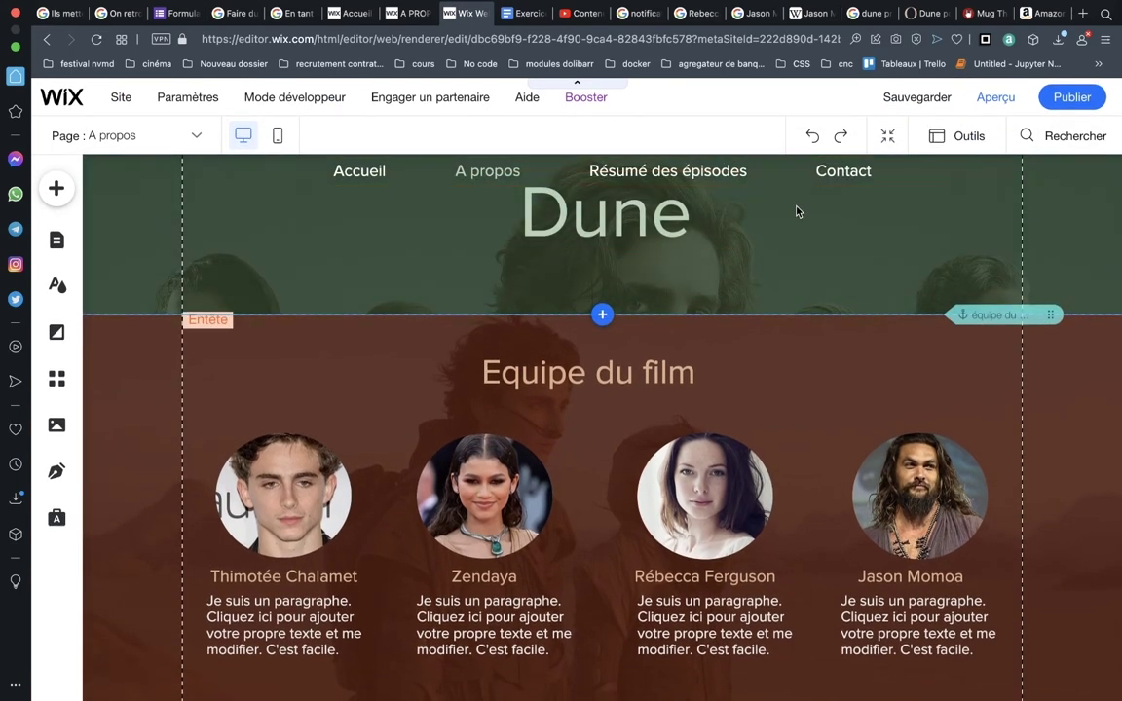
# Scroll the A propos canvas to check the pinned four-item menu above the Equipe du film strip.
pyautogui.scroll(-2, 876, 399)
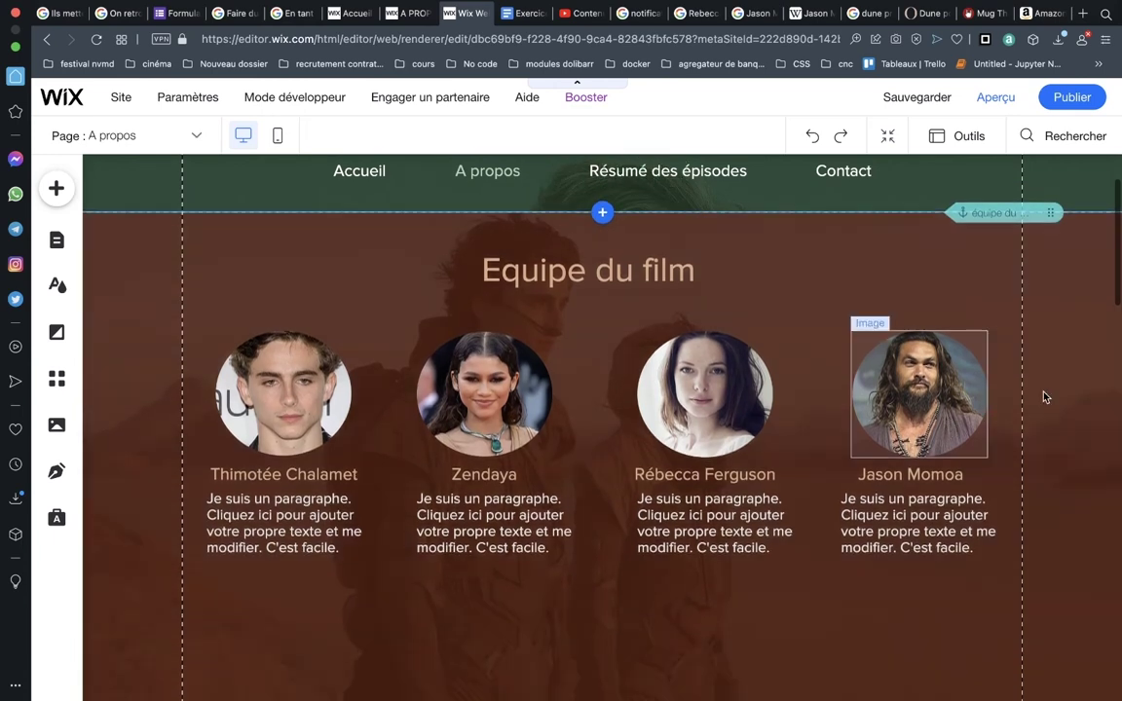
pyautogui.scroll(2, 1084, 420)
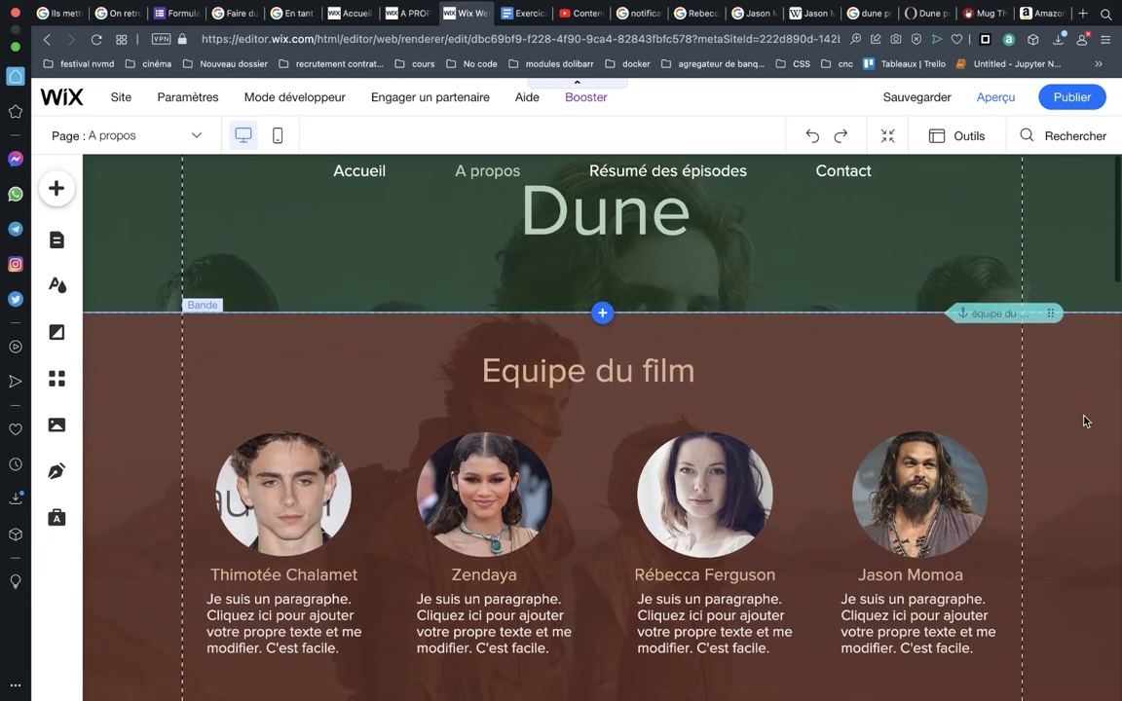
pyautogui.scroll(-3, 1084, 421)
pyautogui.scroll(1, 1084, 420)
pyautogui.scroll(-2, 1084, 420)
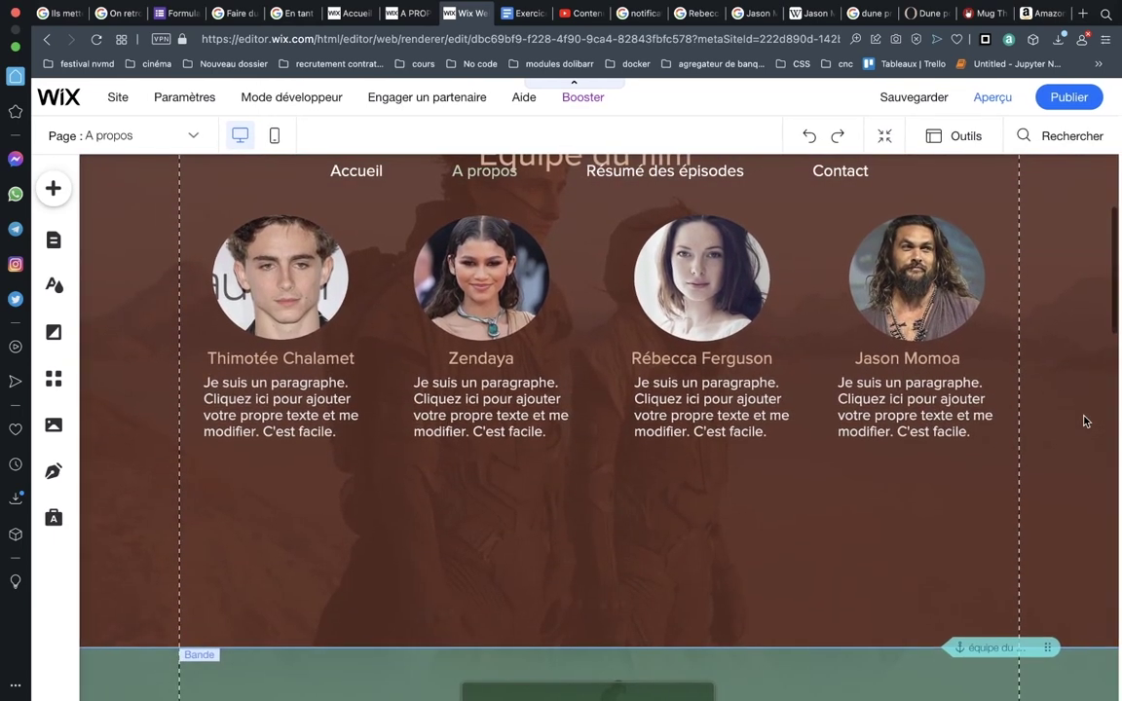
pyautogui.scroll(3, 1083, 420)
pyautogui.scroll(1, 1083, 421)
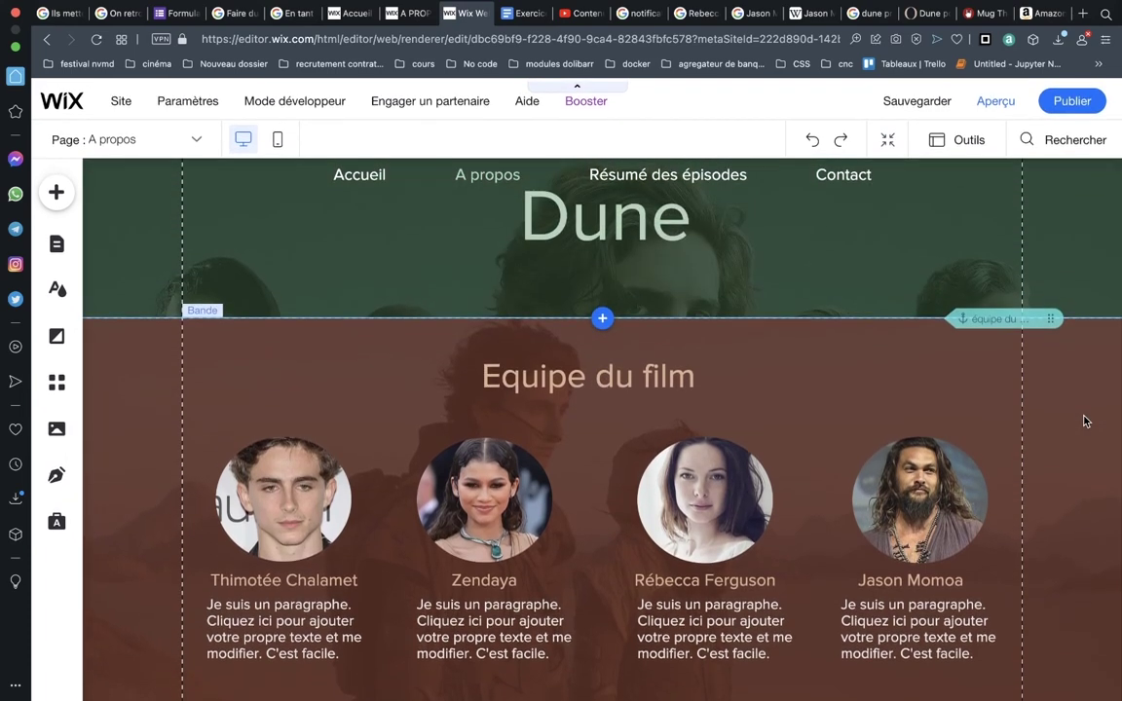
pyautogui.scroll(-2, 1076, 467)
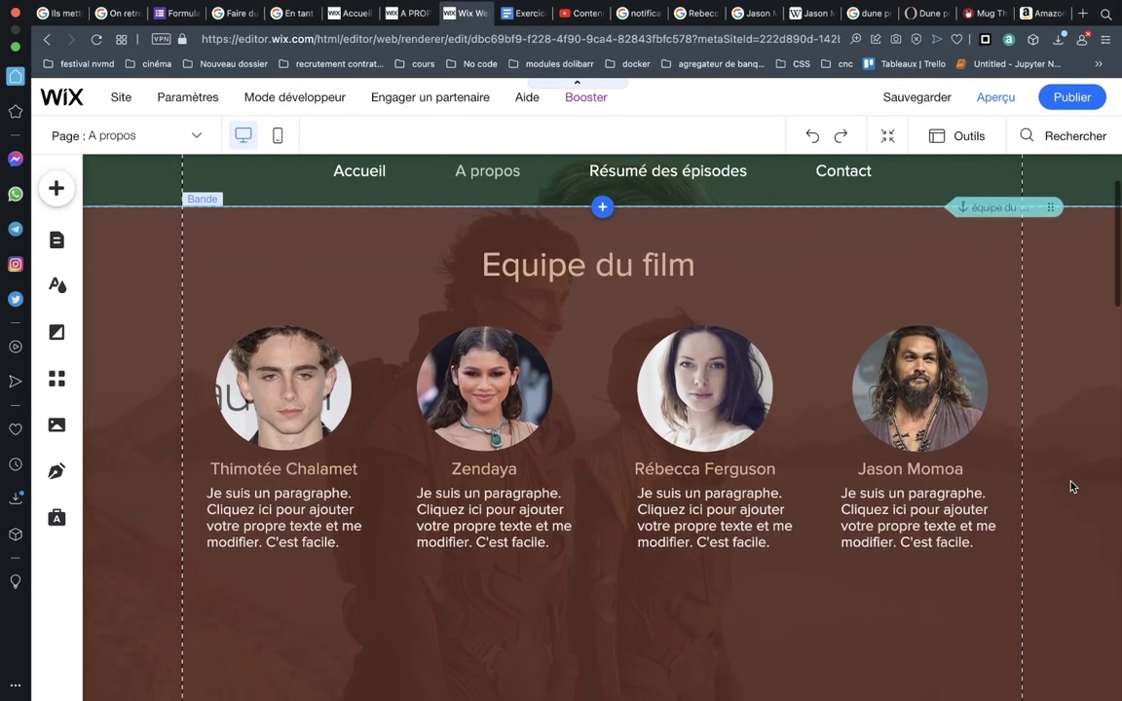
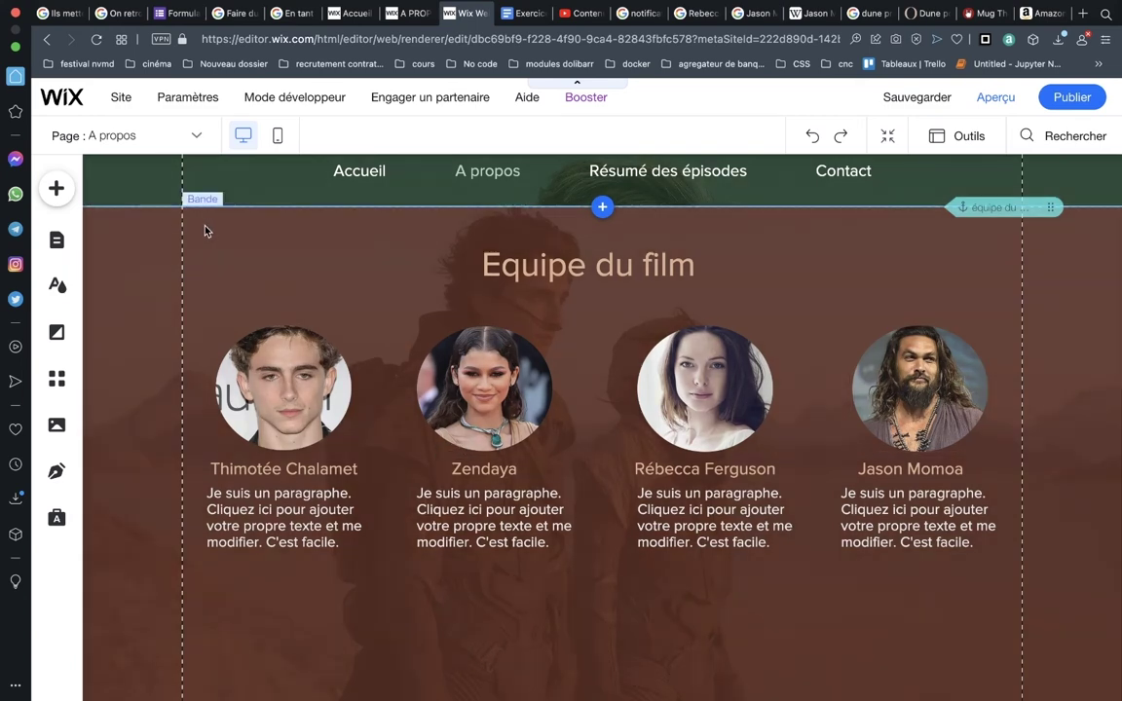
# Find the dot-style anchor menus under Menu et ancre > Menus ancres in the Add panel.
pyautogui.scroll(1, 528, 293)
pyautogui.scroll(-1, 529, 293)
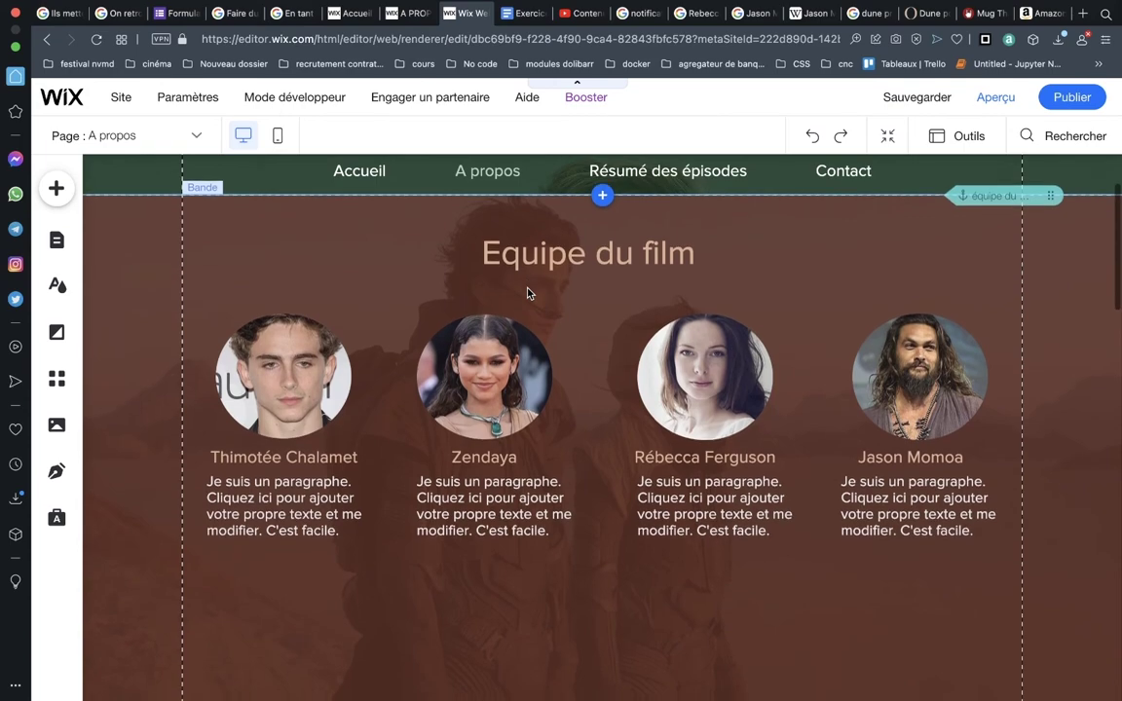
pyautogui.scroll(-3, 529, 293)
pyautogui.scroll(-7, 529, 293)
pyautogui.scroll(5, 527, 292)
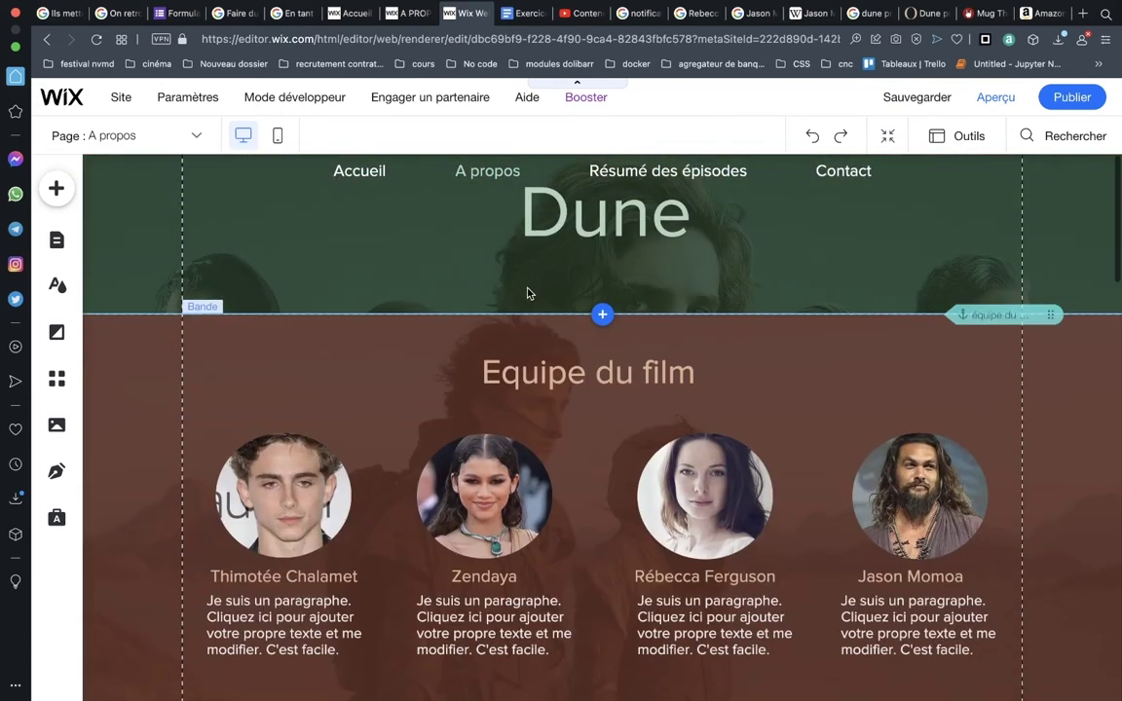
pyautogui.scroll(1, 527, 292)
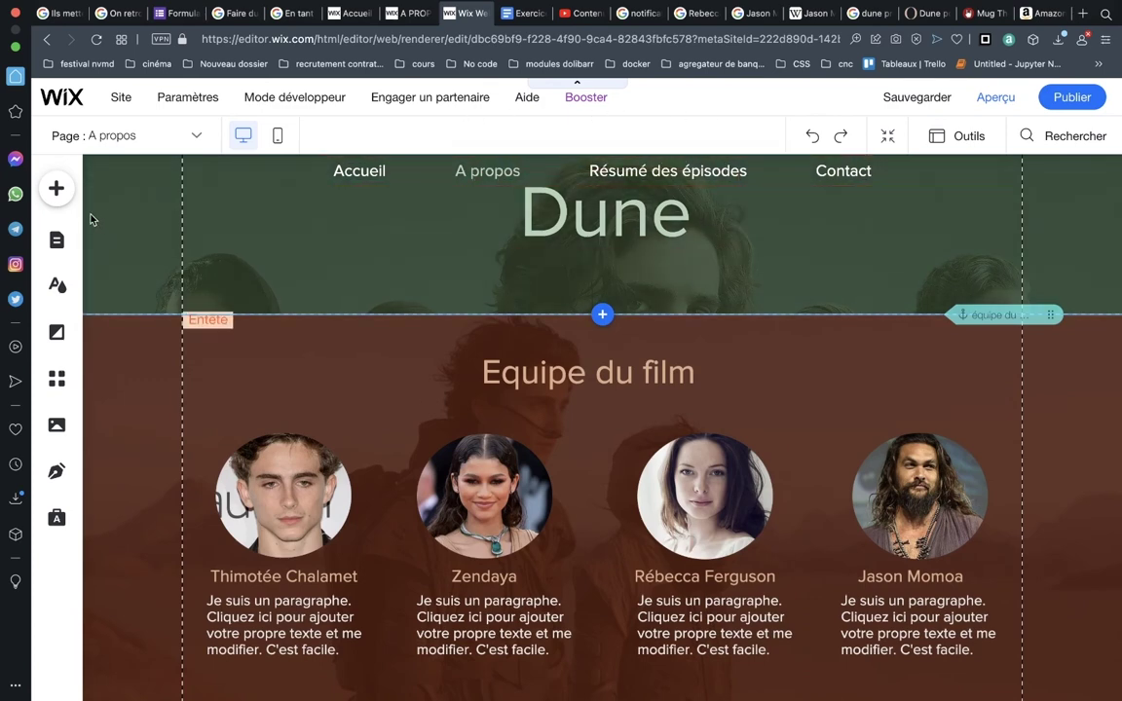
pyautogui.click(56, 191)
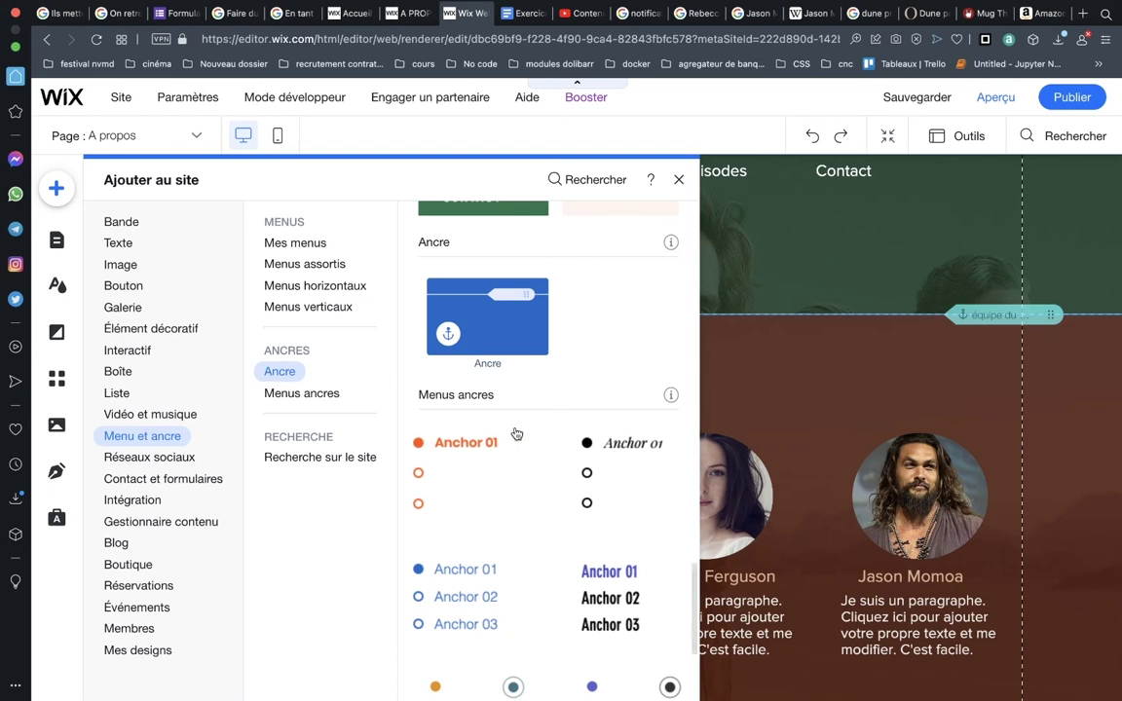
pyautogui.scroll(-3, 513, 433)
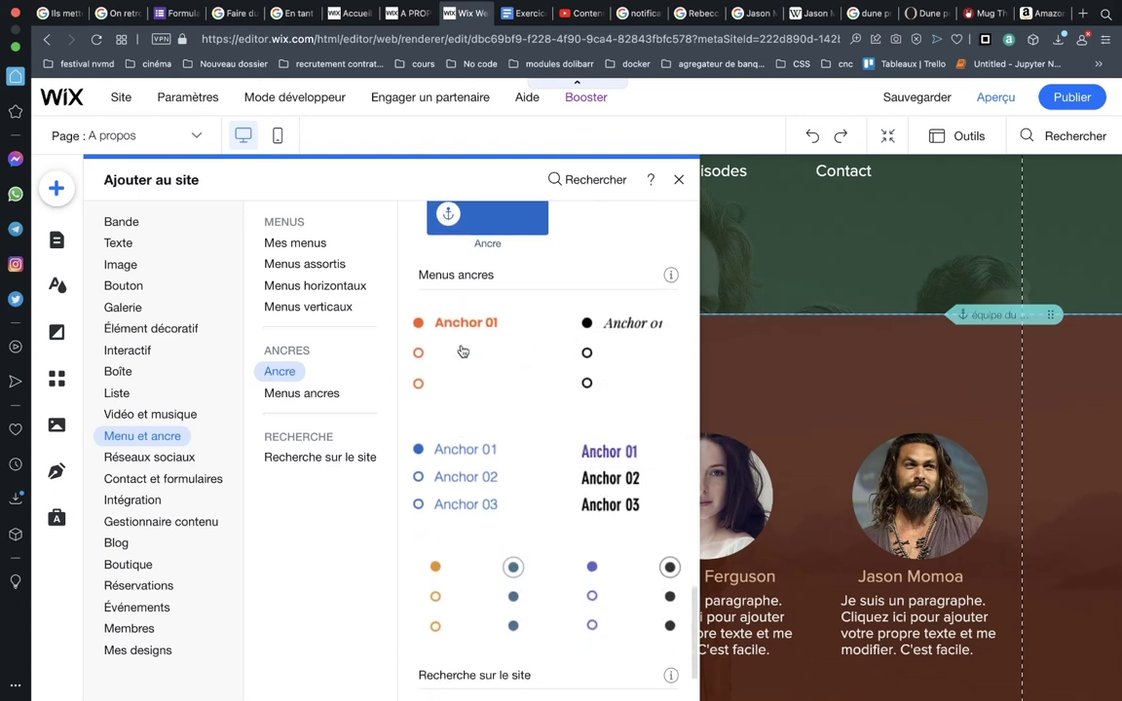
pyautogui.scroll(-2, 561, 582)
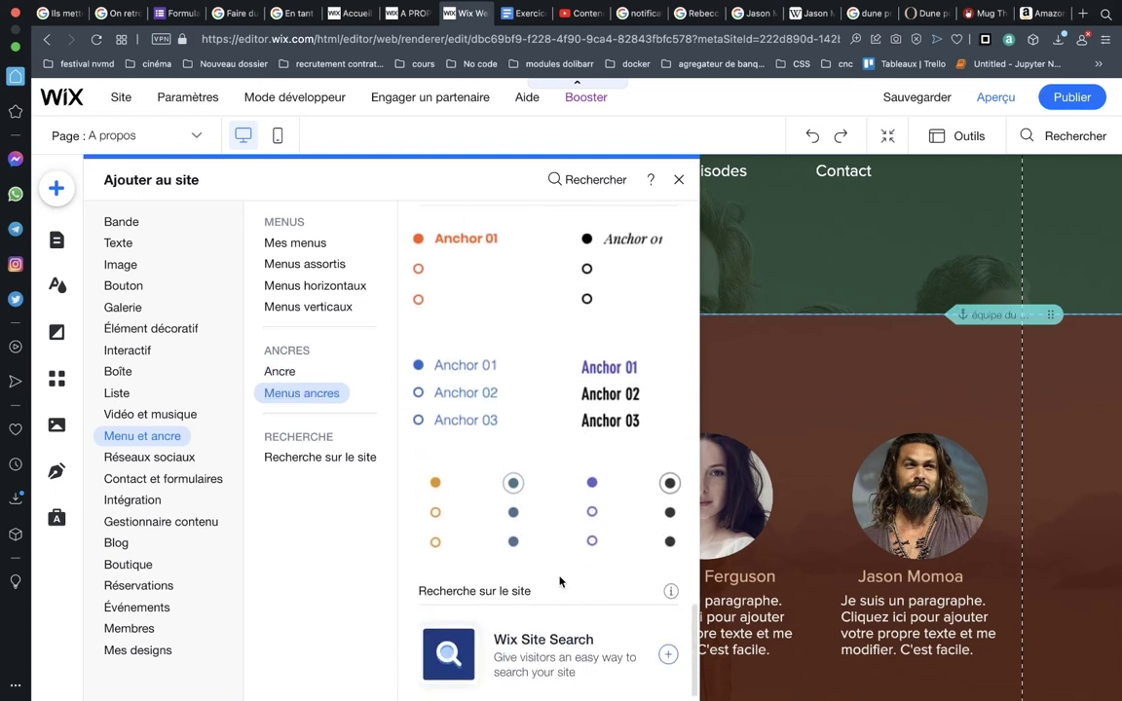
pyautogui.scroll(5, 451, 372)
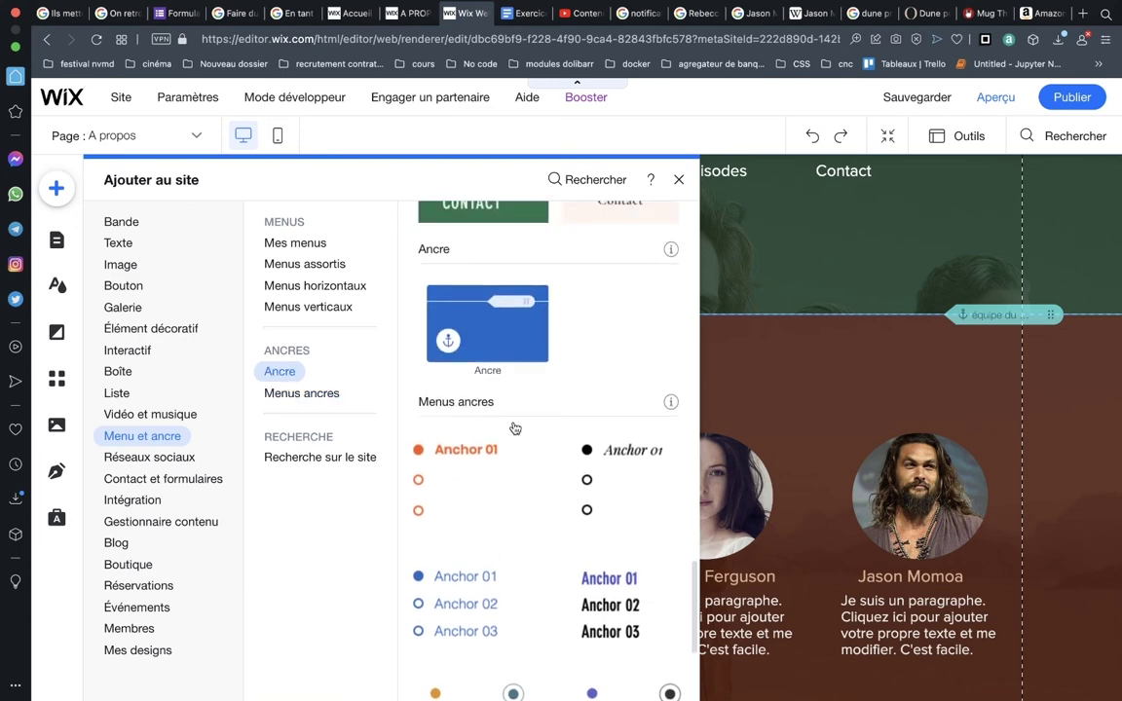
pyautogui.scroll(-2, 495, 476)
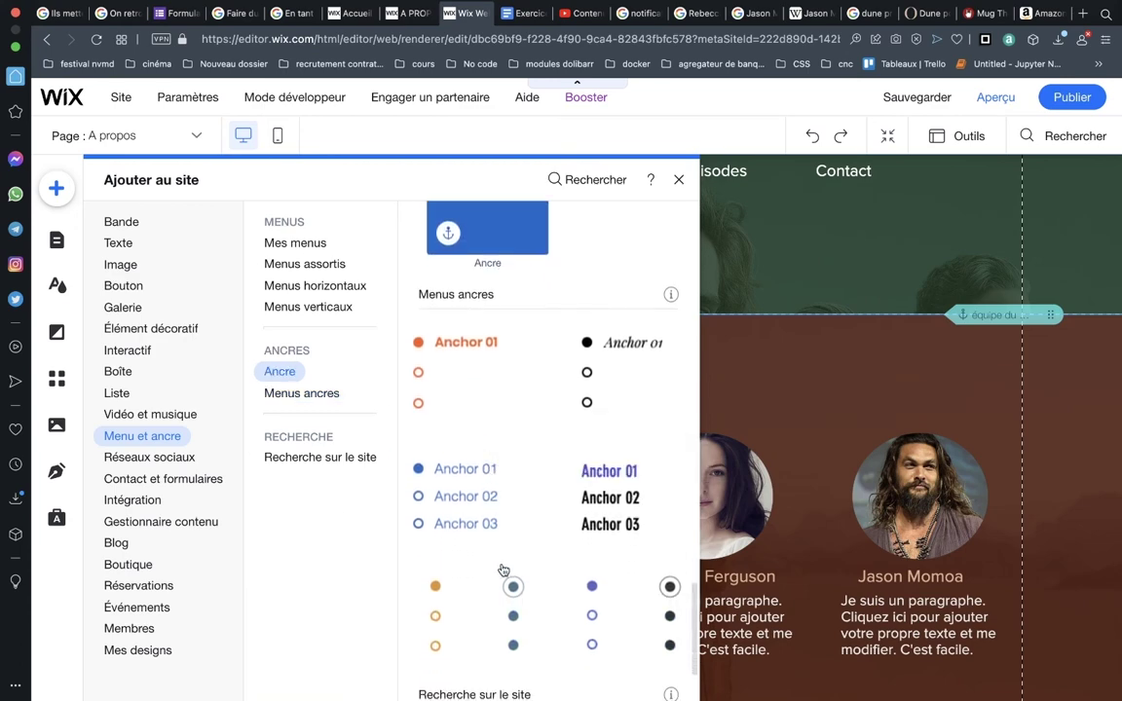
# Add the three-dot anchor menu for équipe du film, équipe du site and Merchandising, then preview.
pyautogui.click(973, 389)
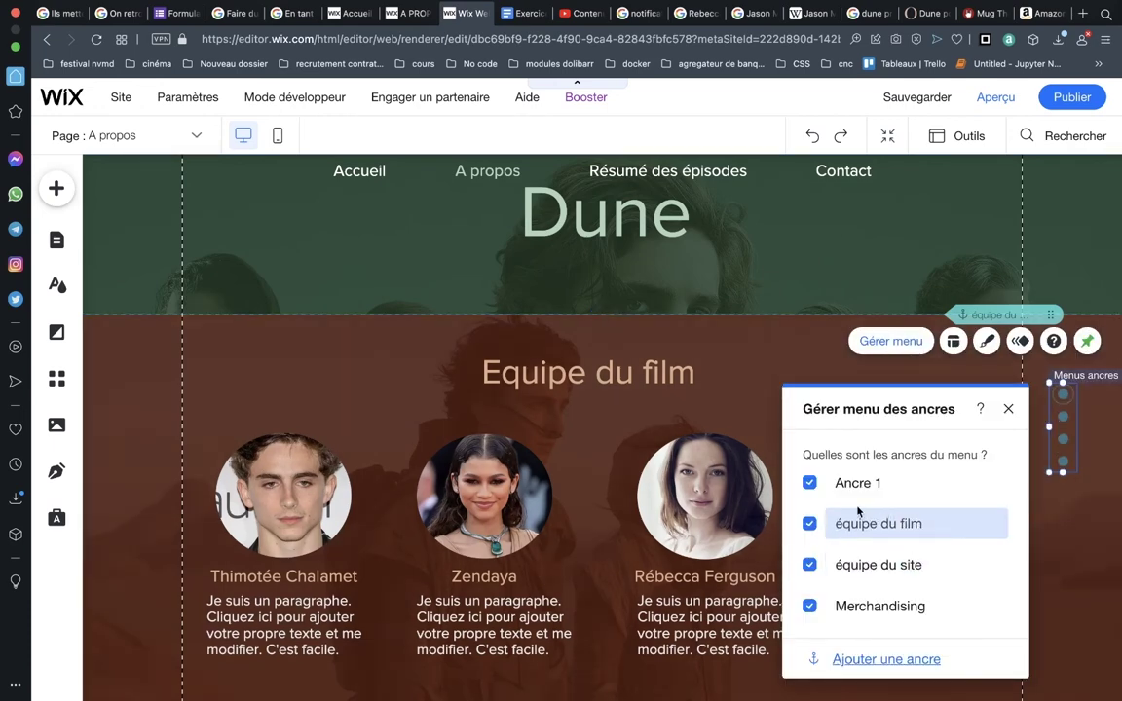
pyautogui.click(1005, 406)
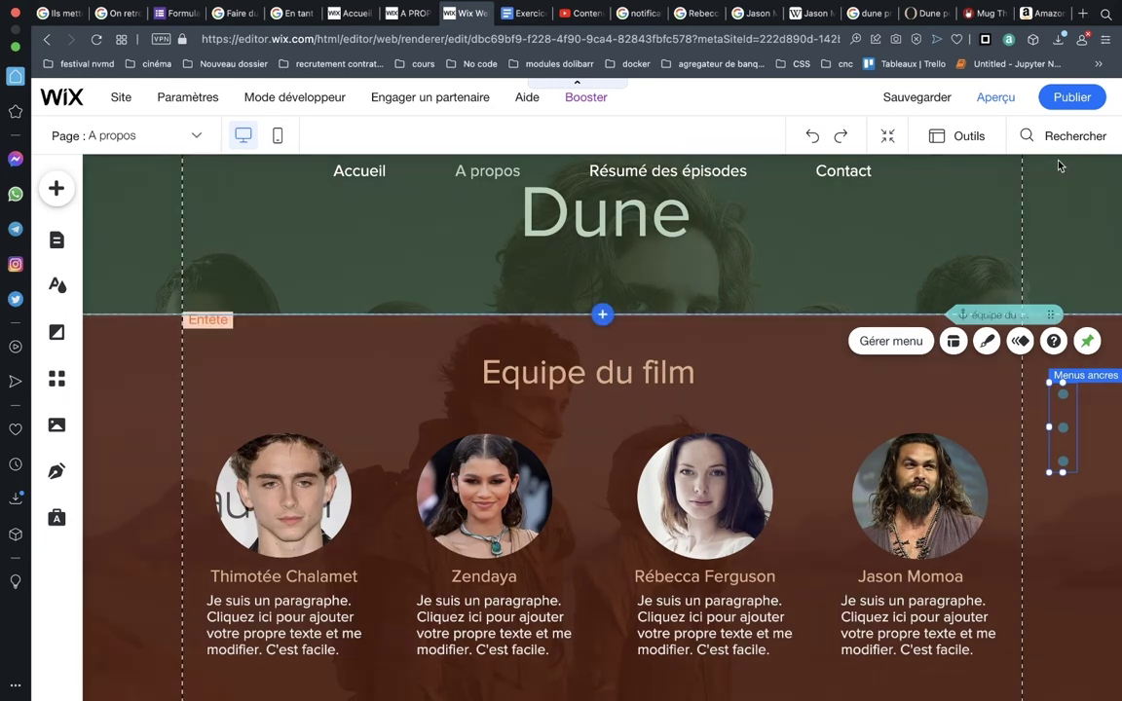
pyautogui.click(995, 97)
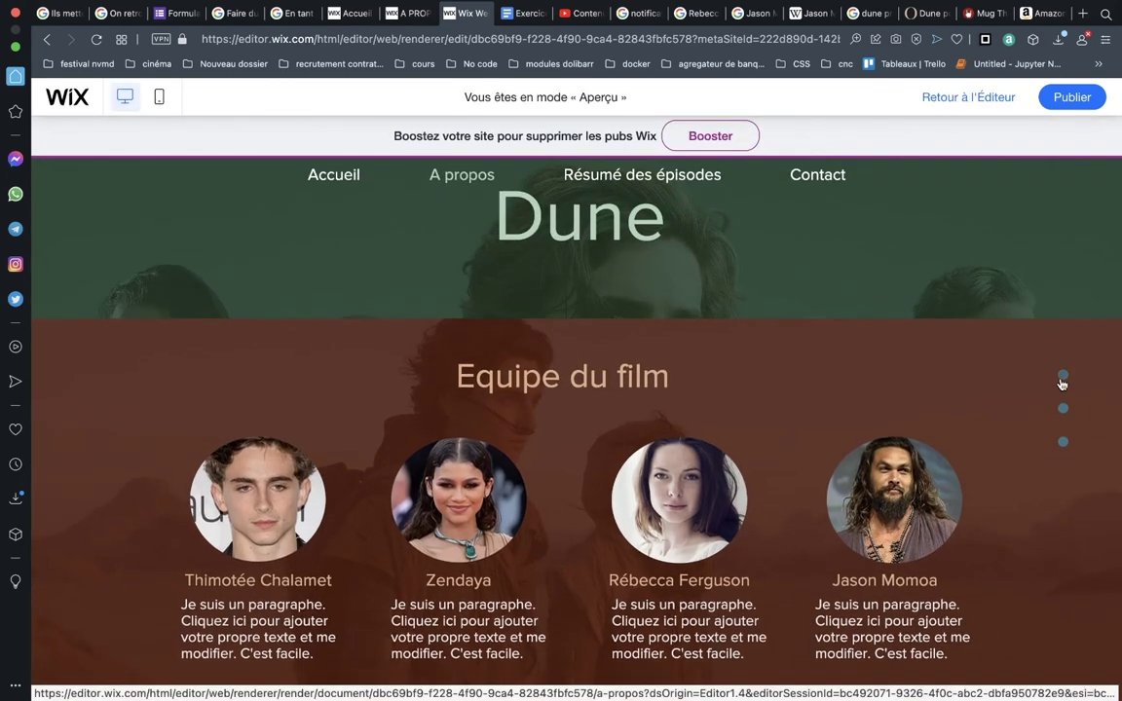
# Test the Equipe du film, Equipe du site and Merchandising dots in preview, then return to editing.
pyautogui.click(1062, 378)
pyautogui.click(1063, 409)
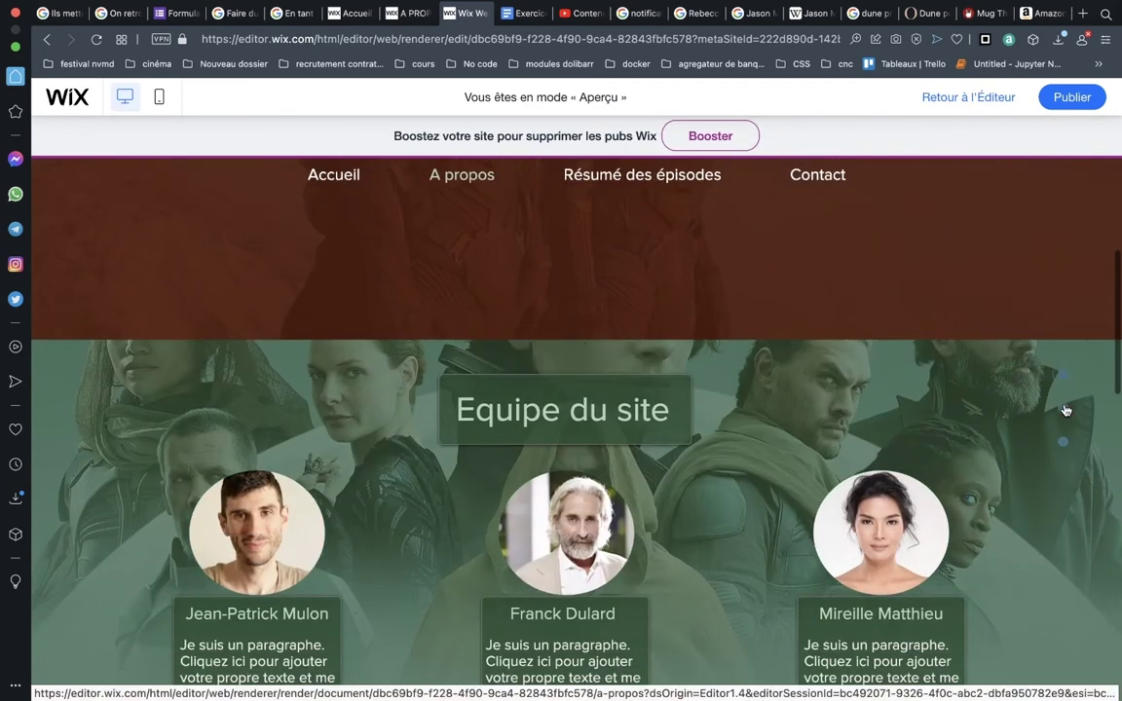
pyautogui.click(1063, 443)
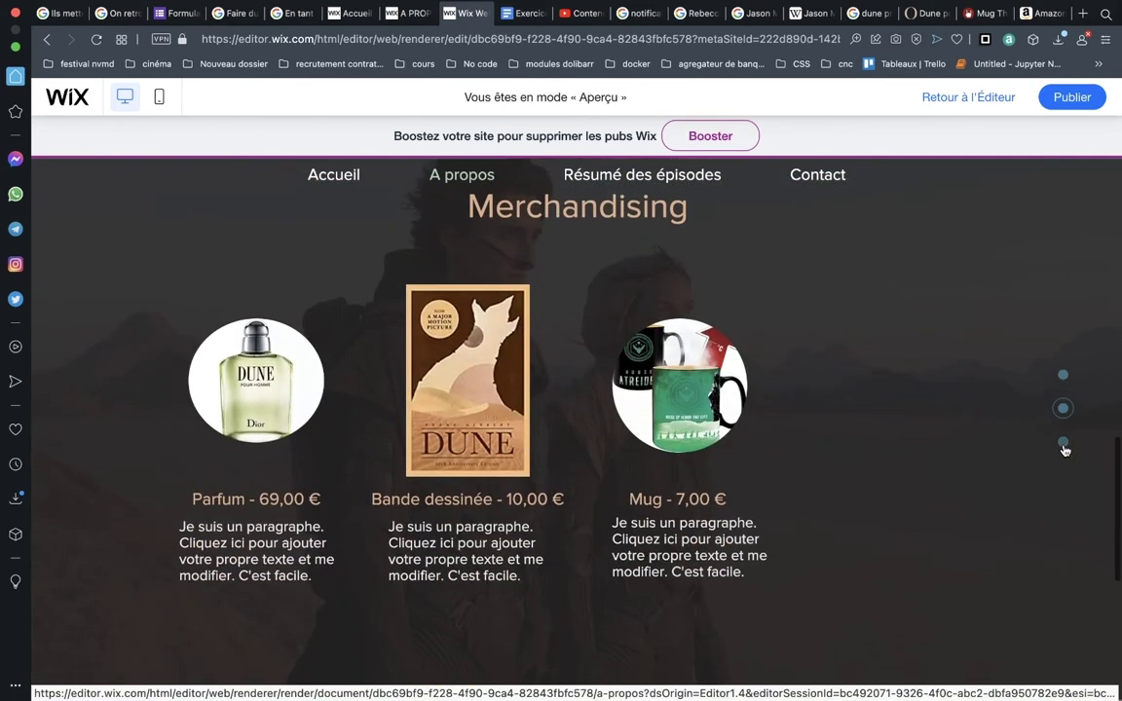
pyautogui.click(1063, 410)
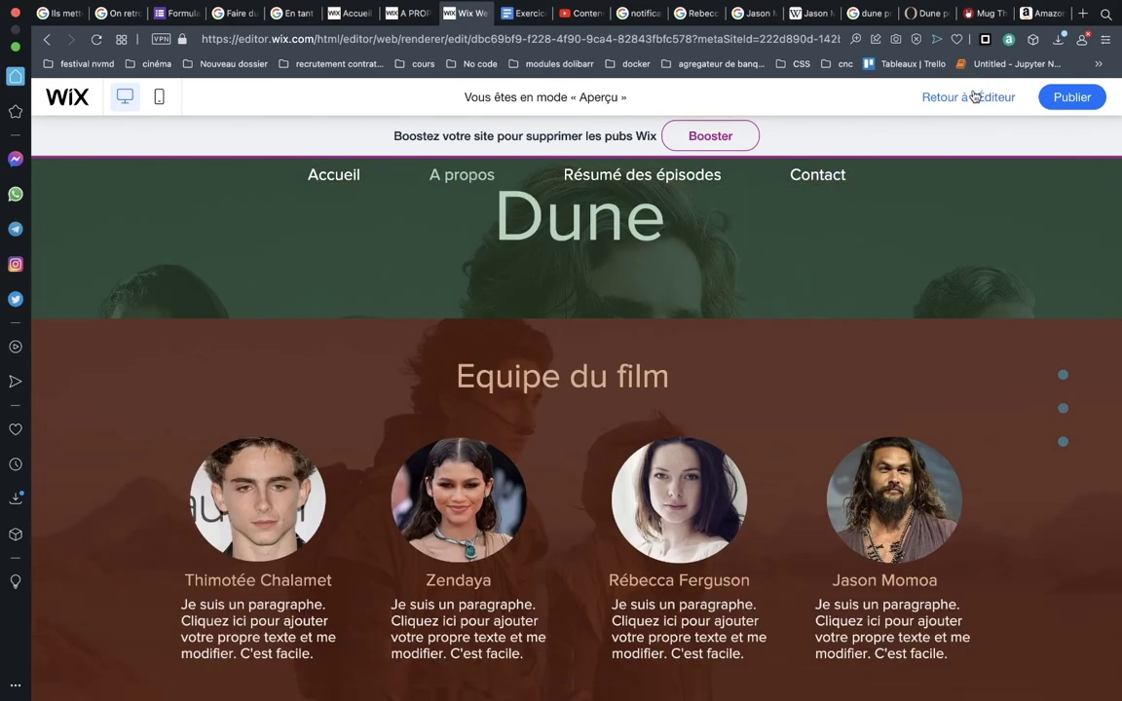
pyautogui.click(974, 96)
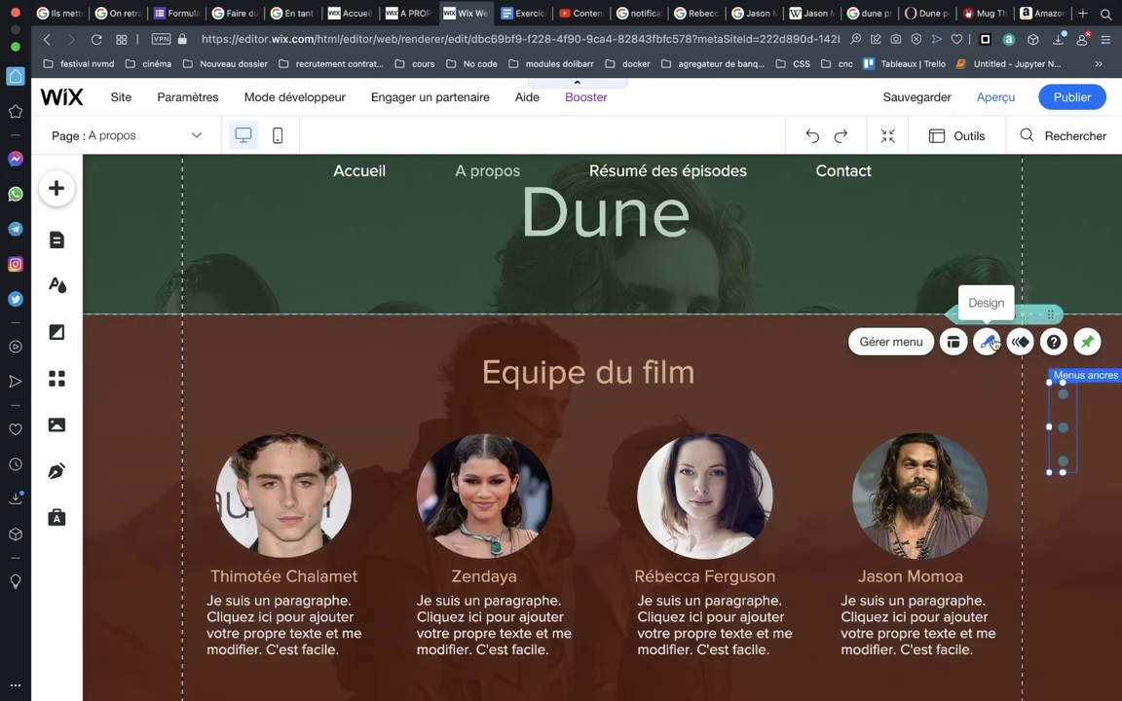
# Apply the plain dark-dot design preset without text labels to the anchor menu.
pyautogui.click(989, 341)
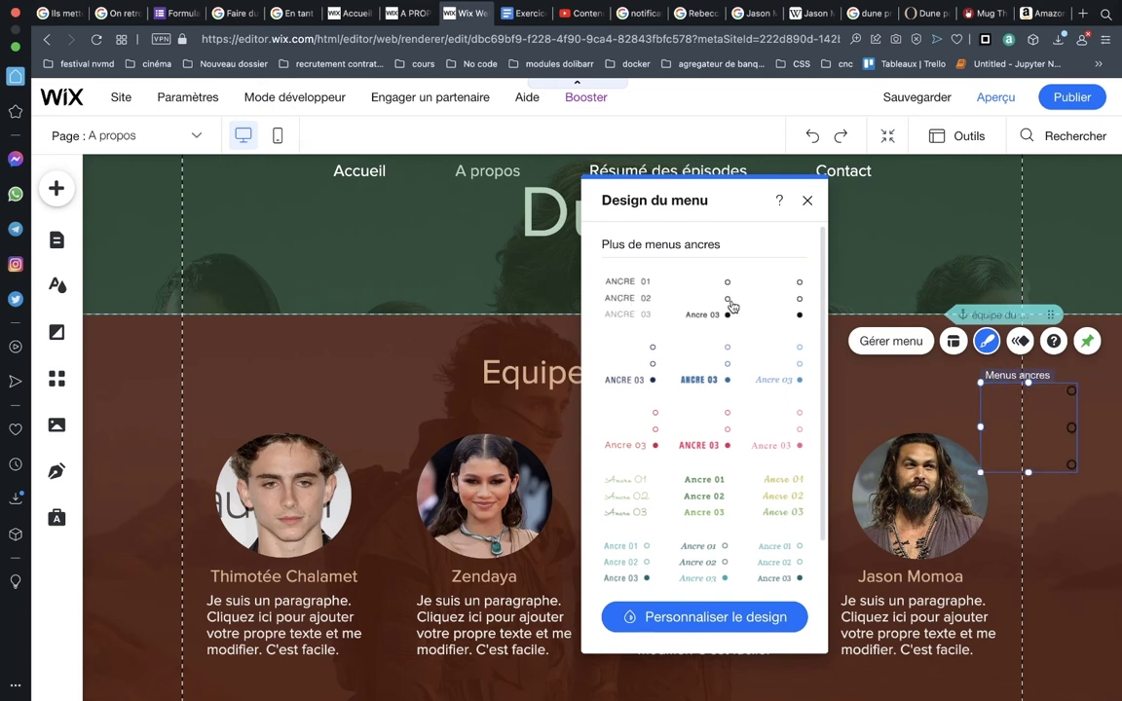
pyautogui.scroll(-2, 693, 435)
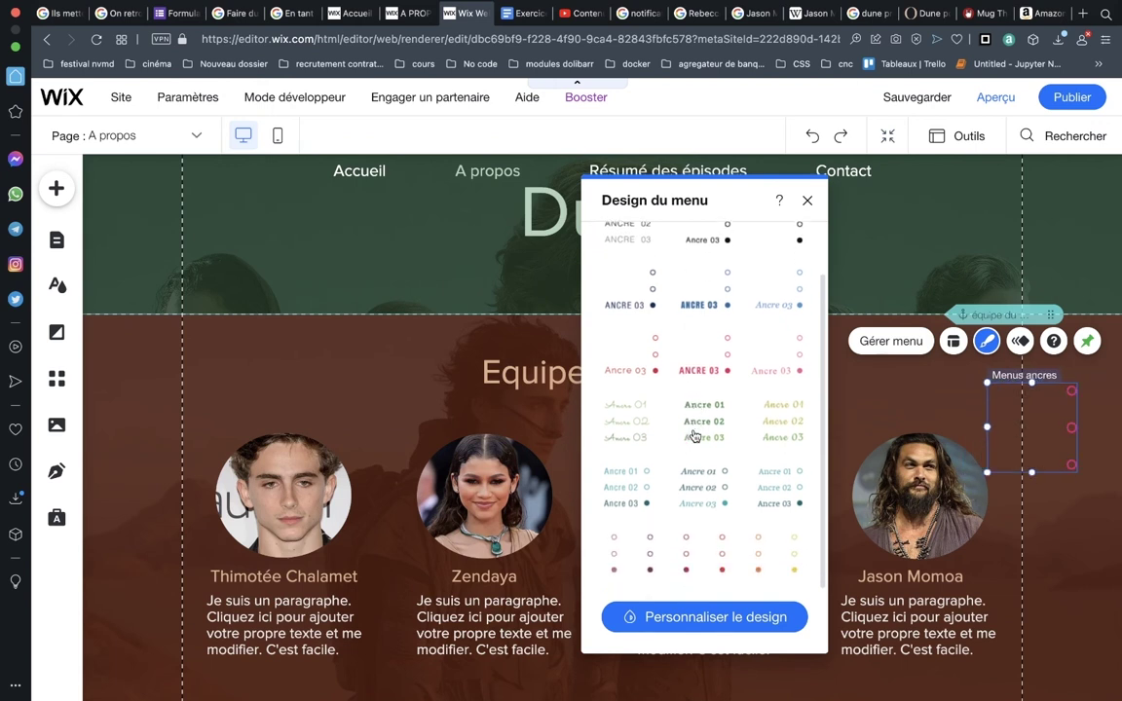
pyautogui.scroll(-2, 693, 436)
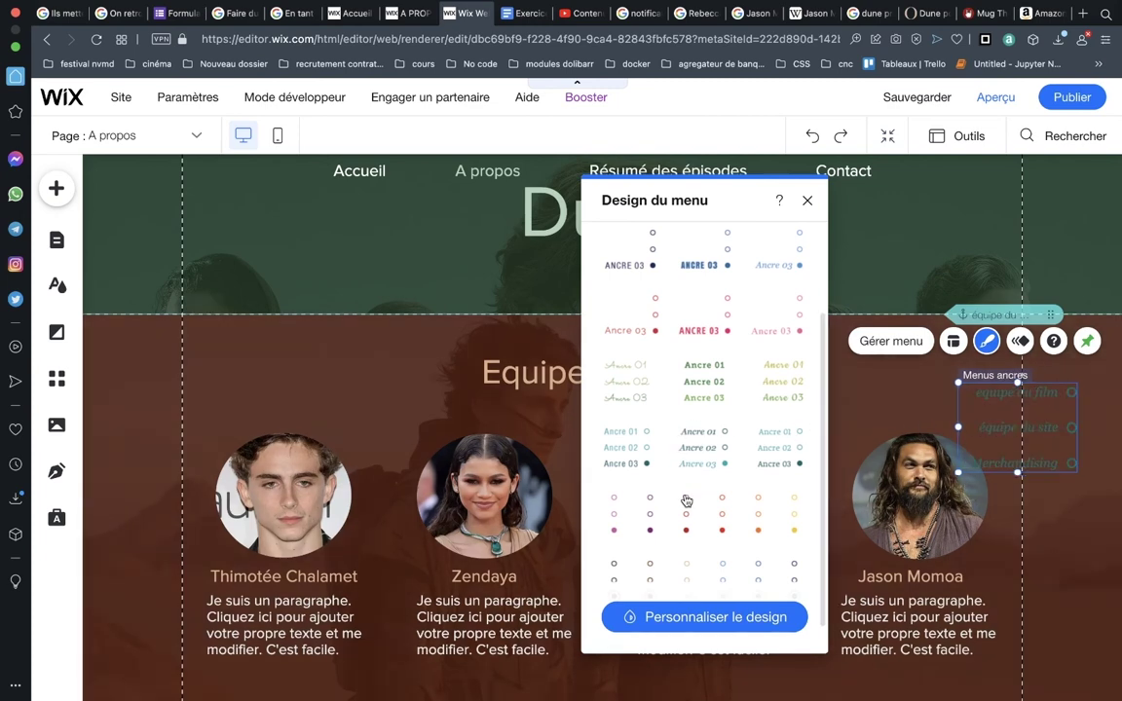
pyautogui.scroll(-1, 686, 500)
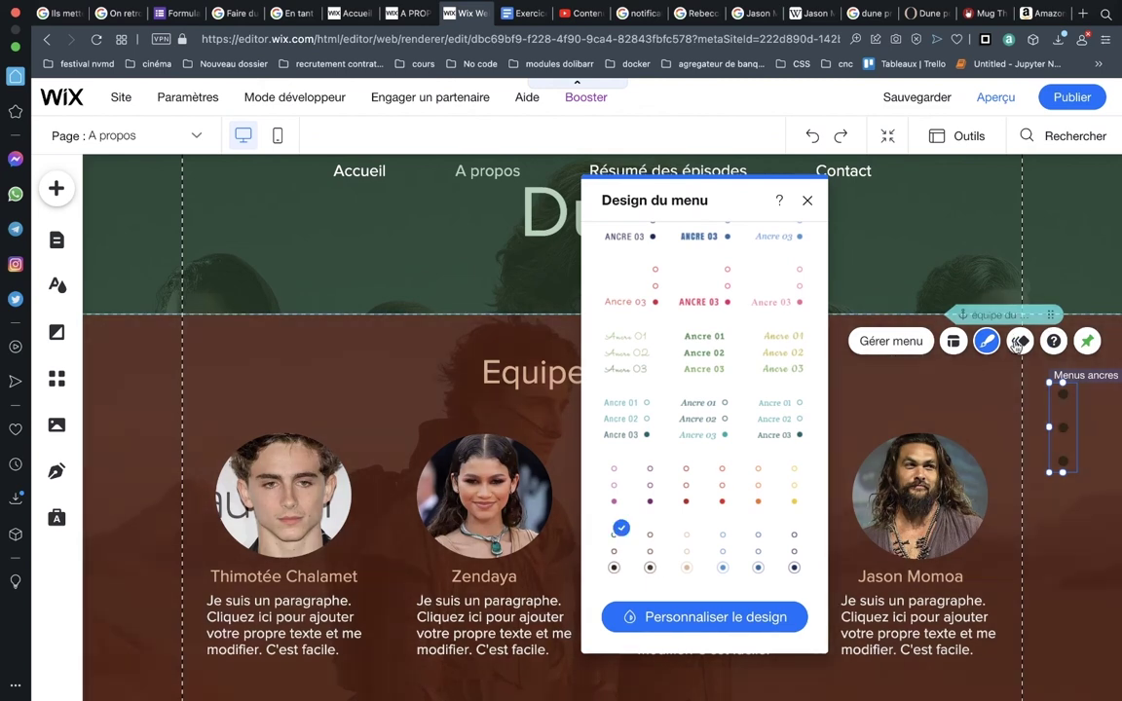
pyautogui.click(806, 200)
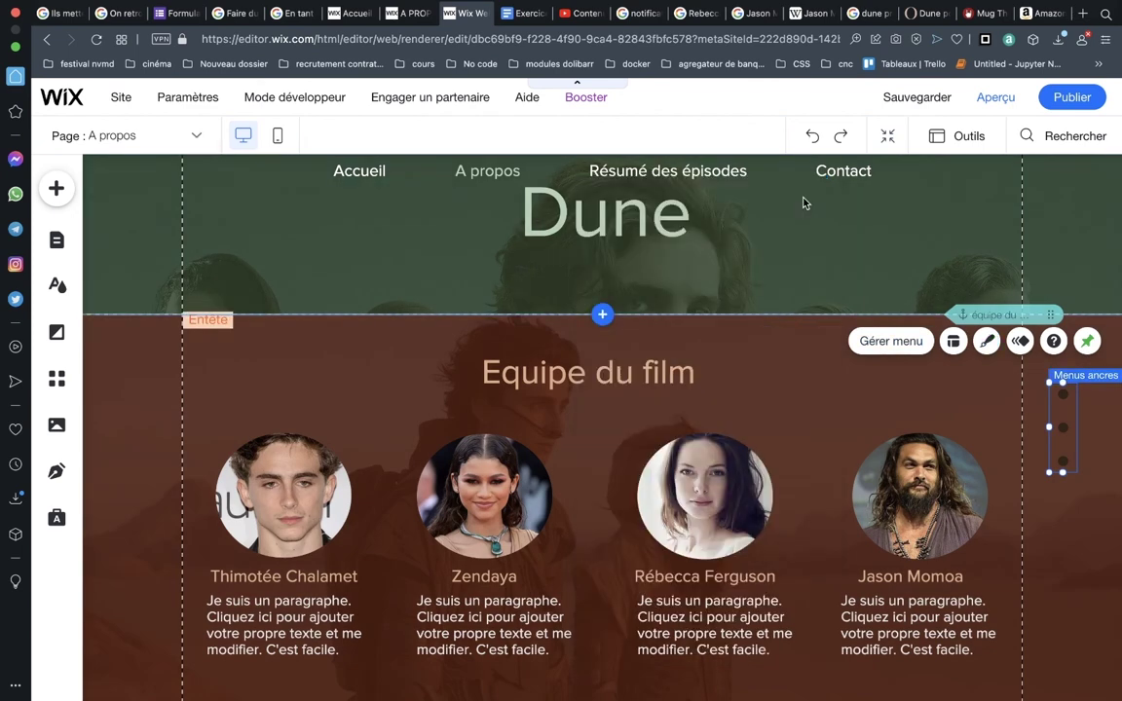
# Save and publish the site, dismiss the Félicitations dialog, and switch to the Exercices document.
pyautogui.click(901, 97)
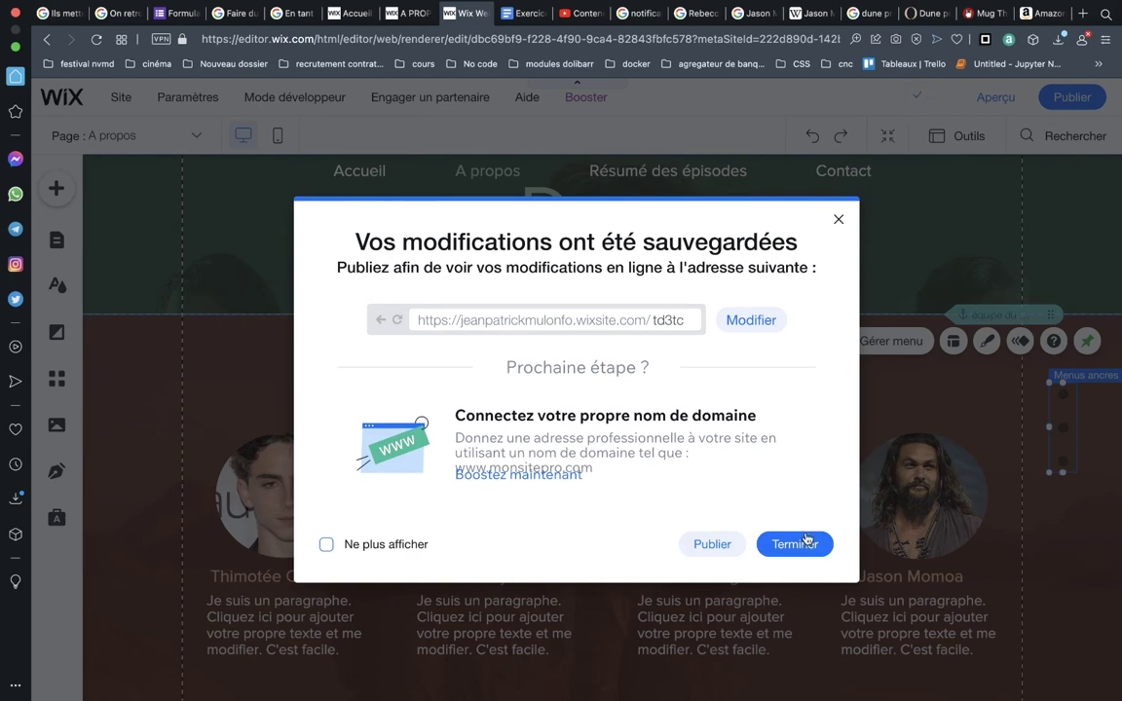
pyautogui.click(794, 544)
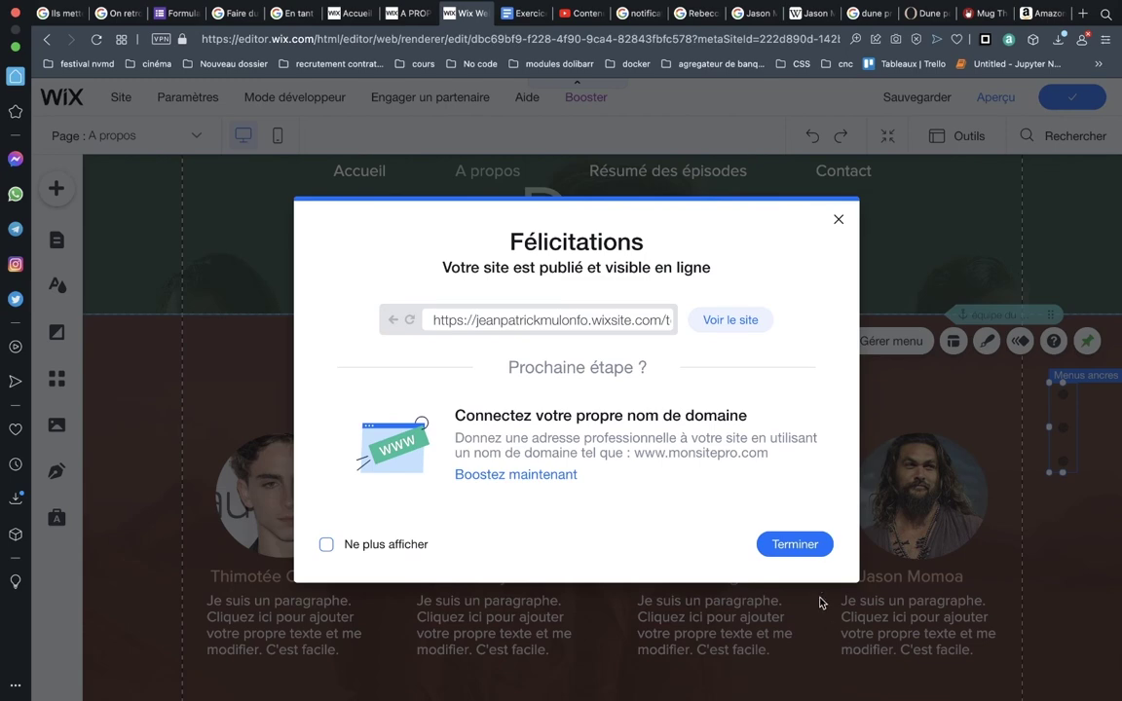
pyautogui.click(810, 553)
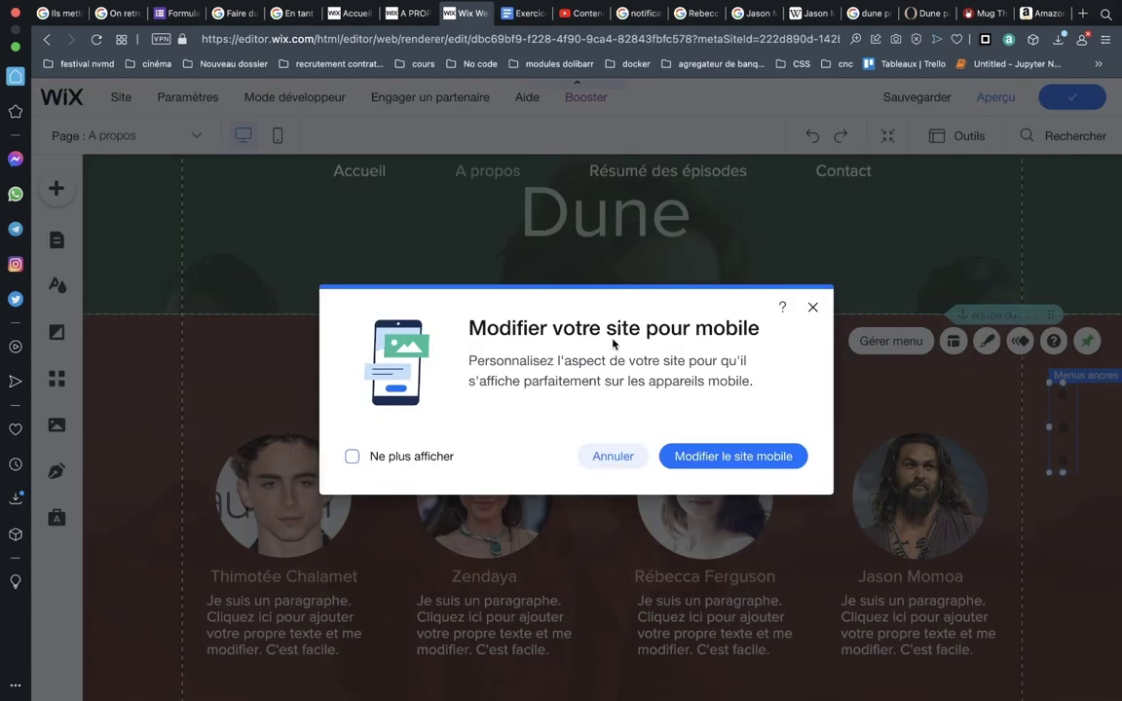
pyautogui.click(526, 13)
# Highlight and reread exercise steps 4 and 5 on A propos sub-sections and anchors, then return to Wix.
pyautogui.scroll(-2, 511, 331)
pyautogui.scroll(-2, 511, 341)
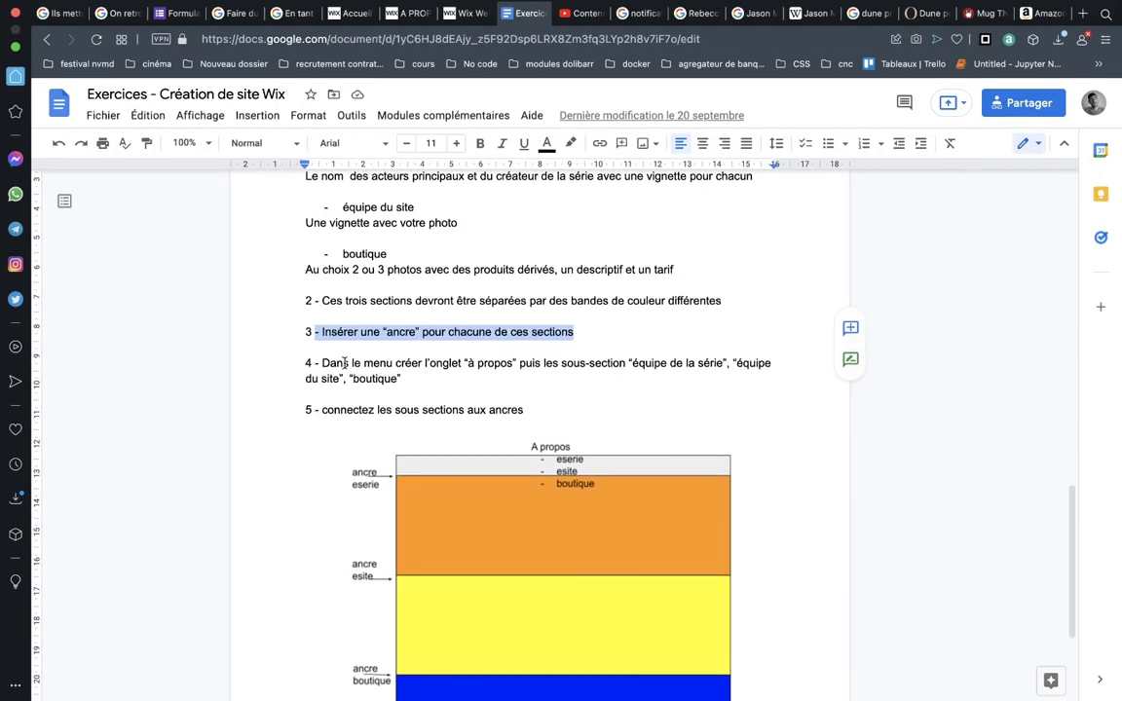
pyautogui.moveTo(337, 363)
pyautogui.mouseDown()
pyautogui.moveTo(599, 362)
pyautogui.moveTo(406, 374)
pyautogui.mouseUp()
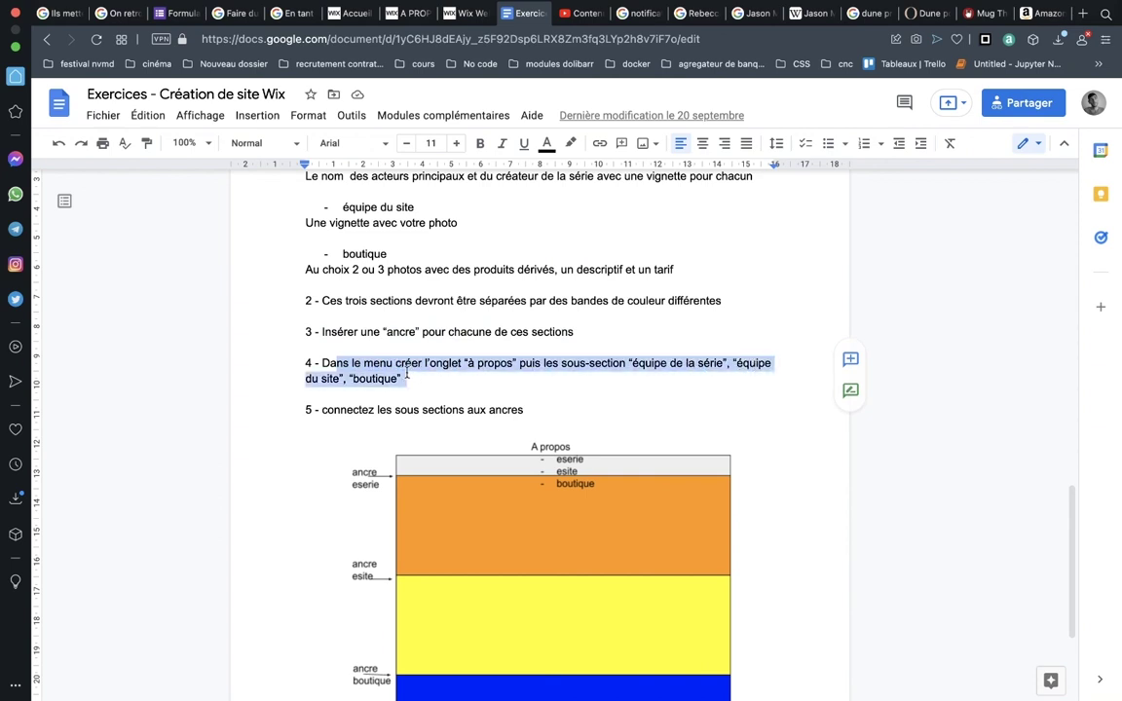
pyautogui.scroll(-2, 407, 380)
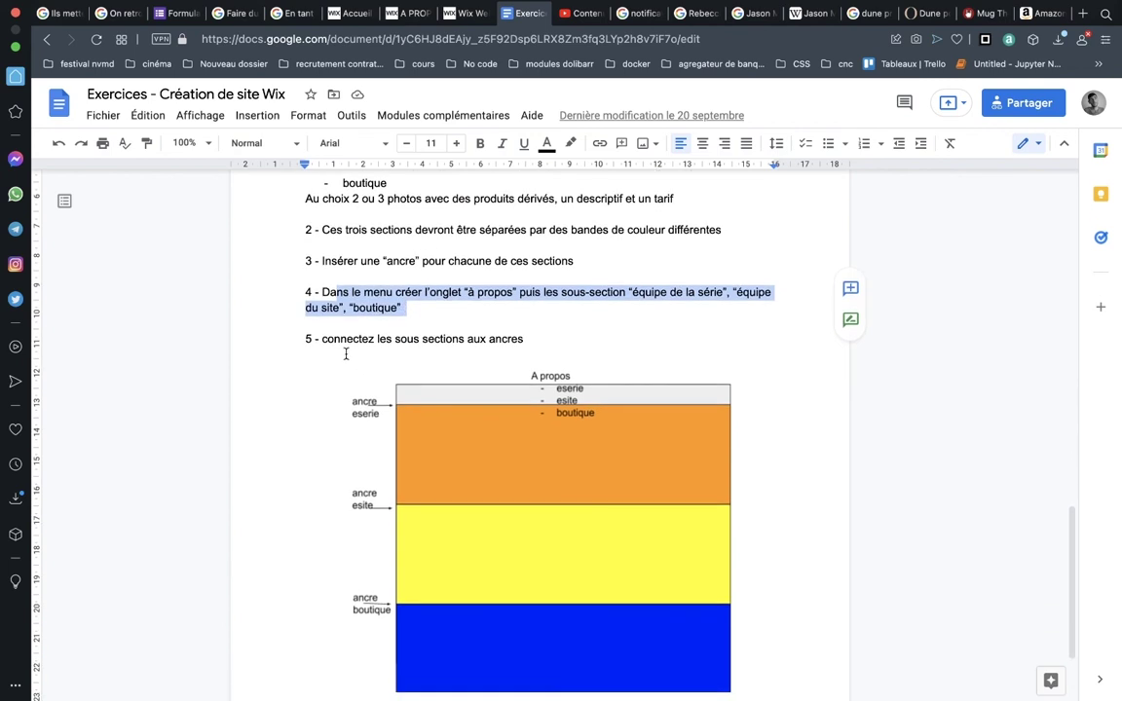
pyautogui.moveTo(322, 338)
pyautogui.mouseDown()
pyautogui.moveTo(499, 329)
pyautogui.moveTo(544, 342)
pyautogui.mouseUp()
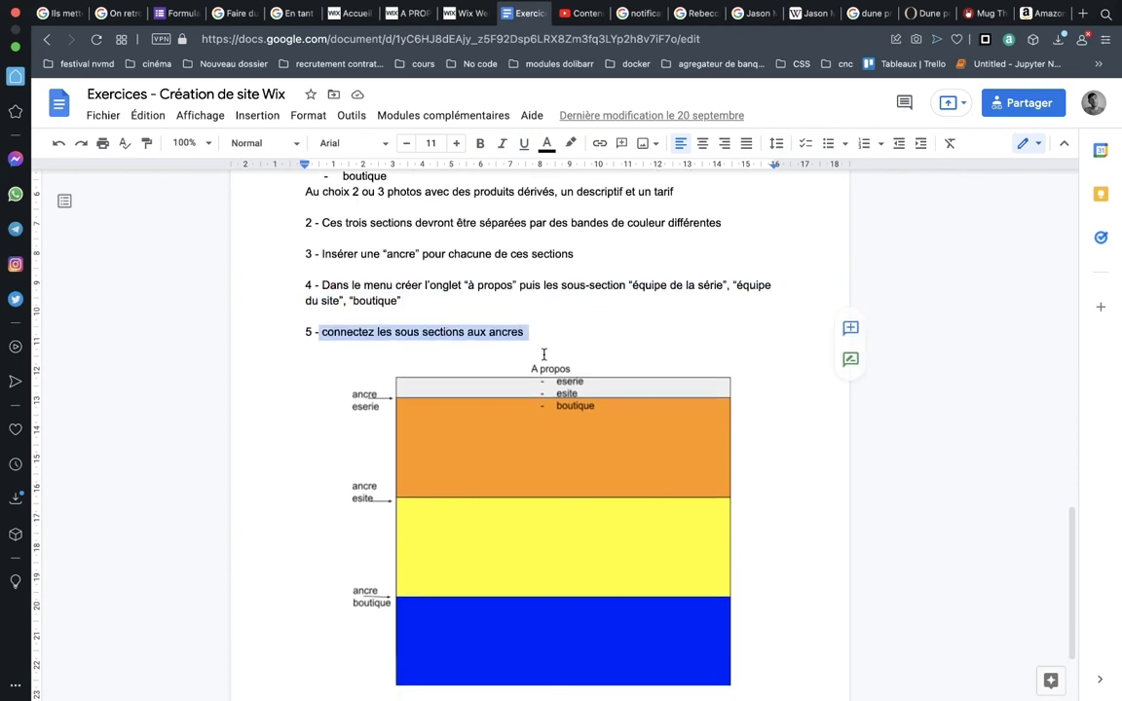
pyautogui.scroll(-3, 544, 353)
pyautogui.scroll(-1, 552, 323)
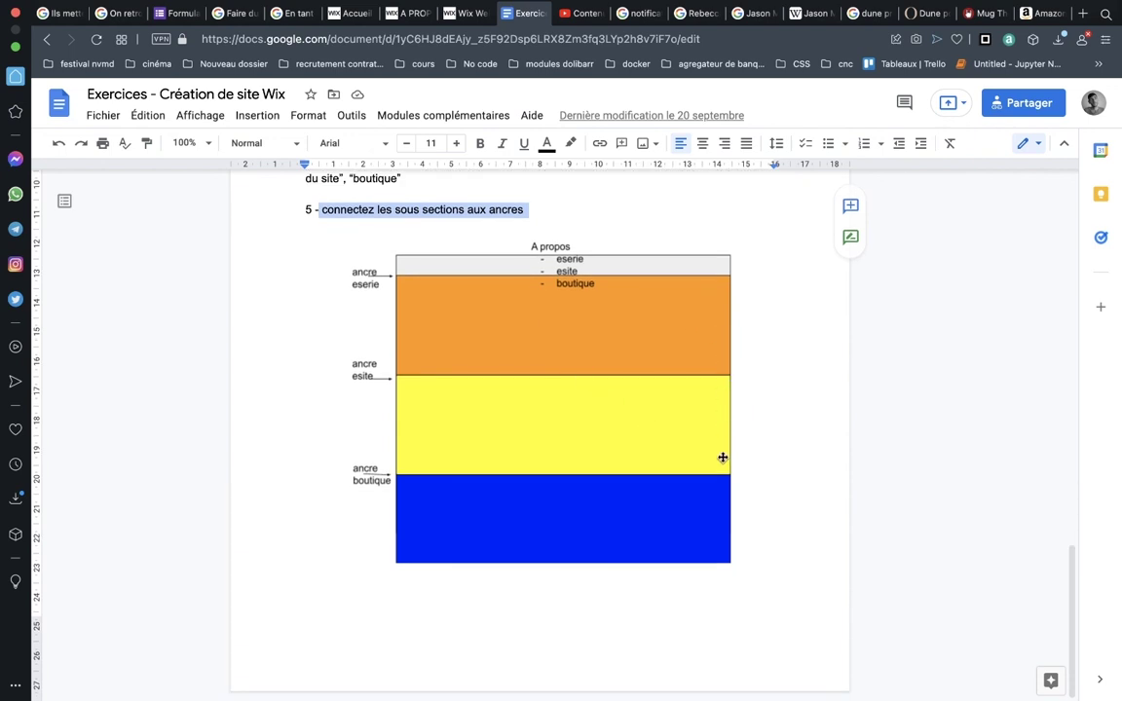
pyautogui.click(466, 18)
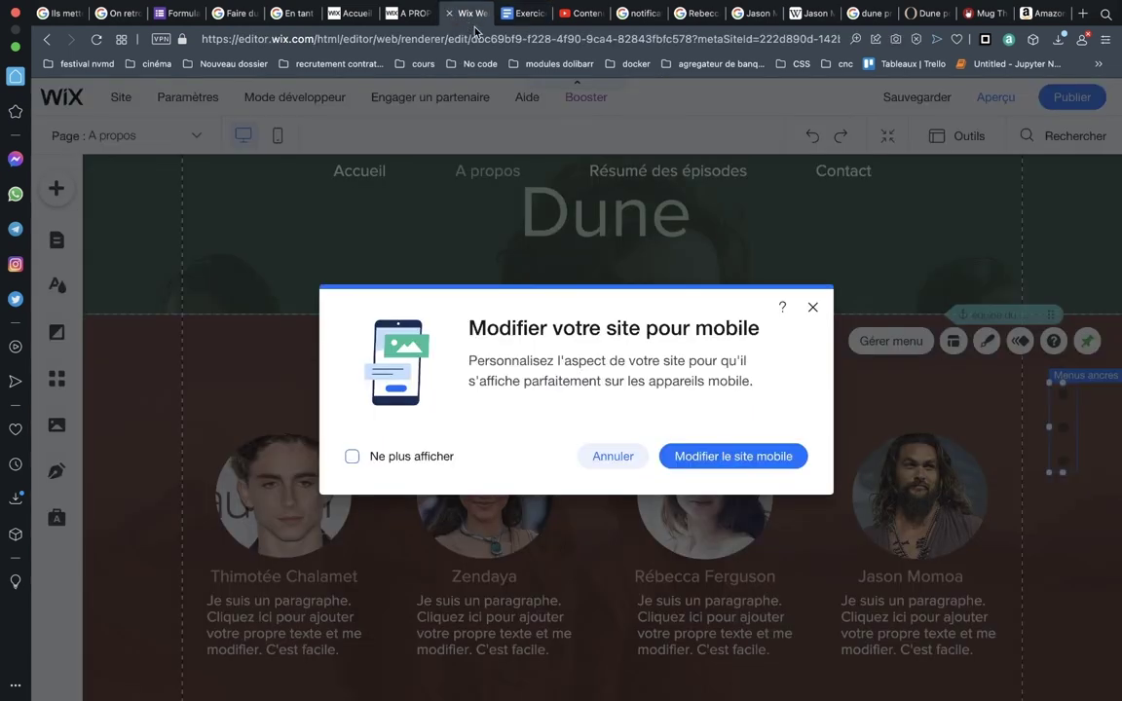
# Preview A propos after dismissing the mobile prompt, testing the Equipe du film and Equipe du site links and dots.
pyautogui.click(812, 309)
pyautogui.click(995, 97)
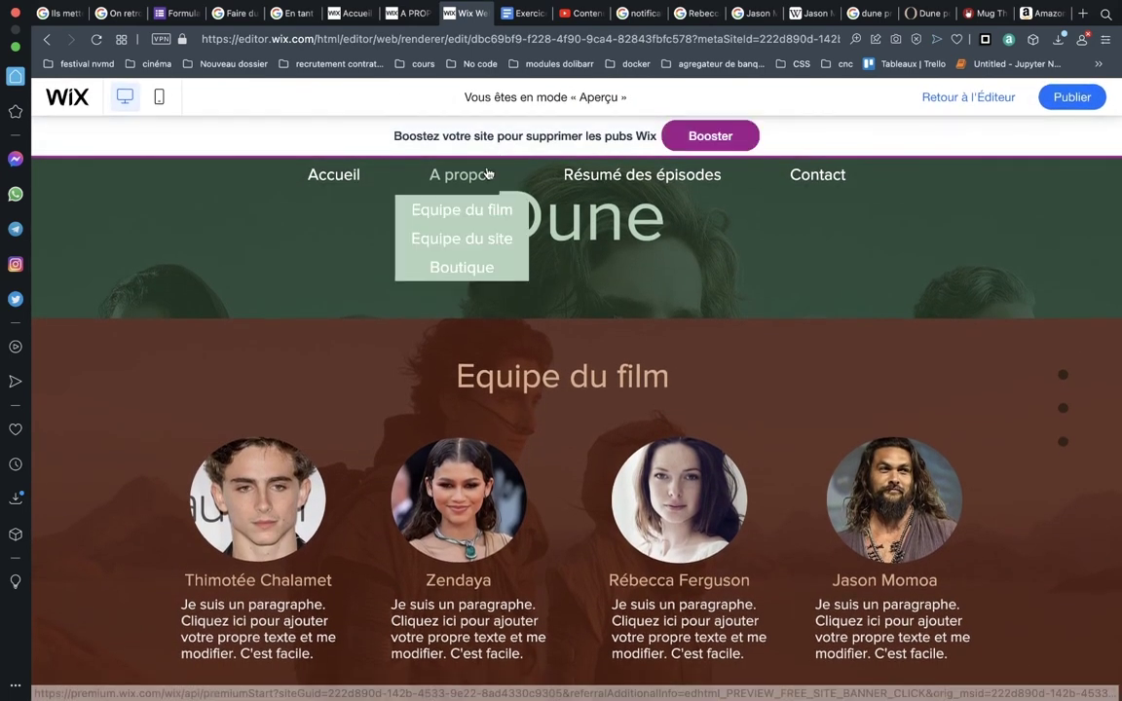
pyautogui.click(462, 212)
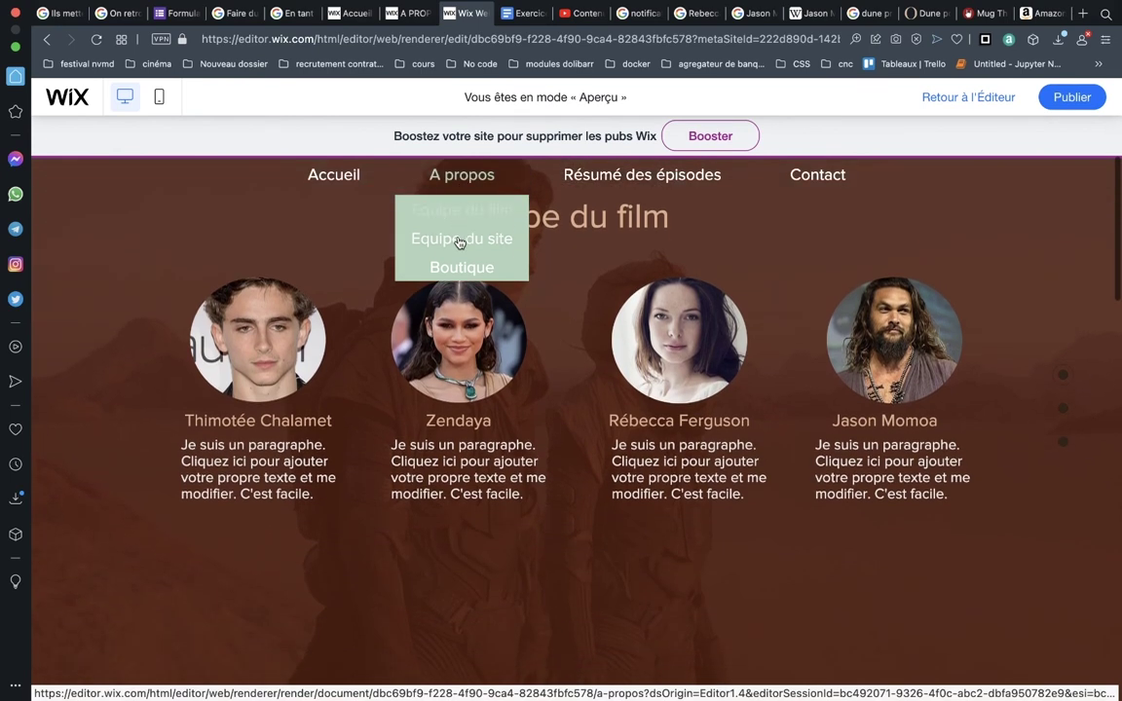
pyautogui.click(460, 243)
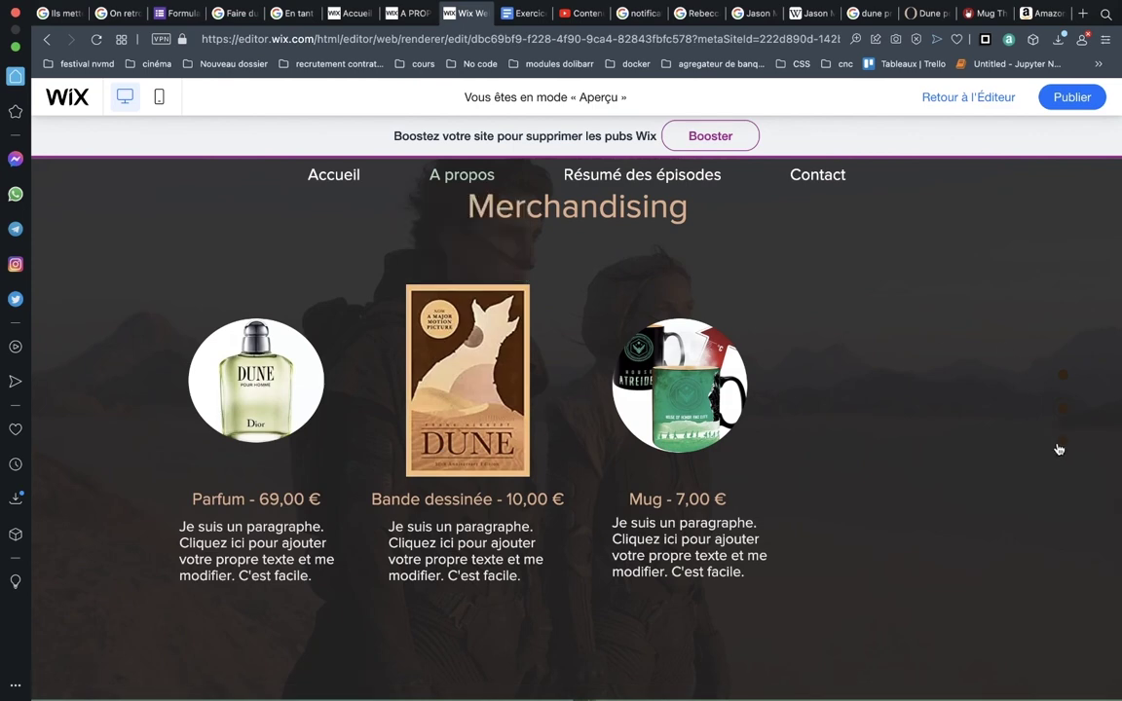
pyautogui.click(1063, 378)
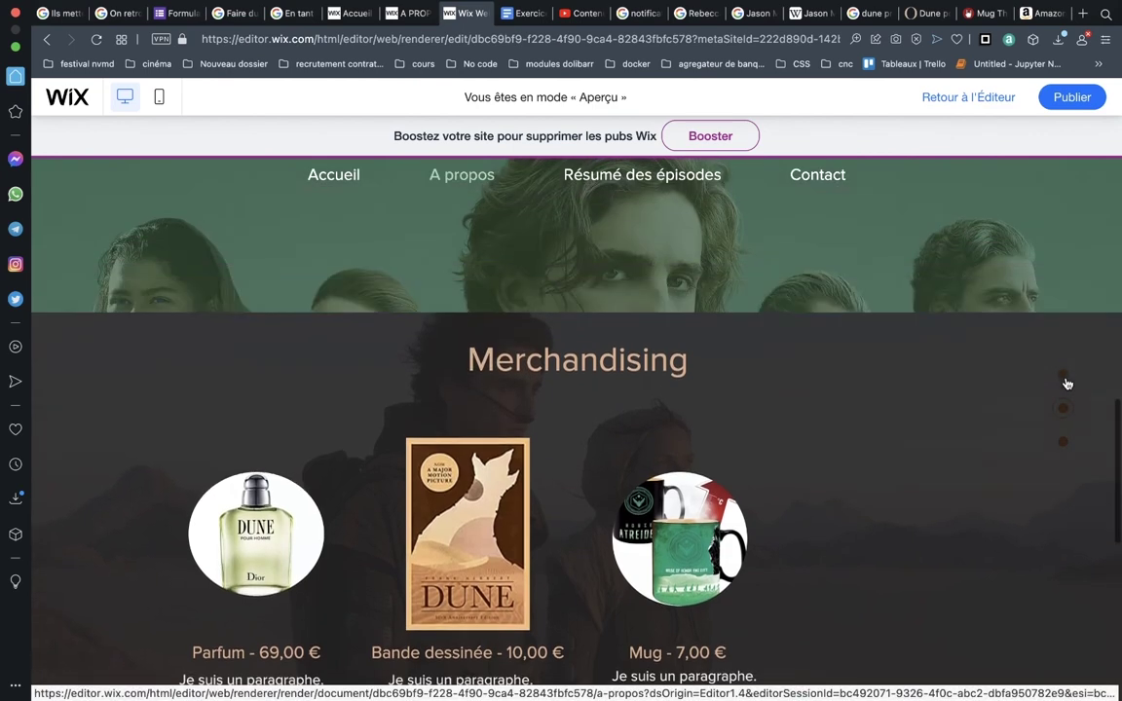
pyautogui.scroll(-5, 1066, 419)
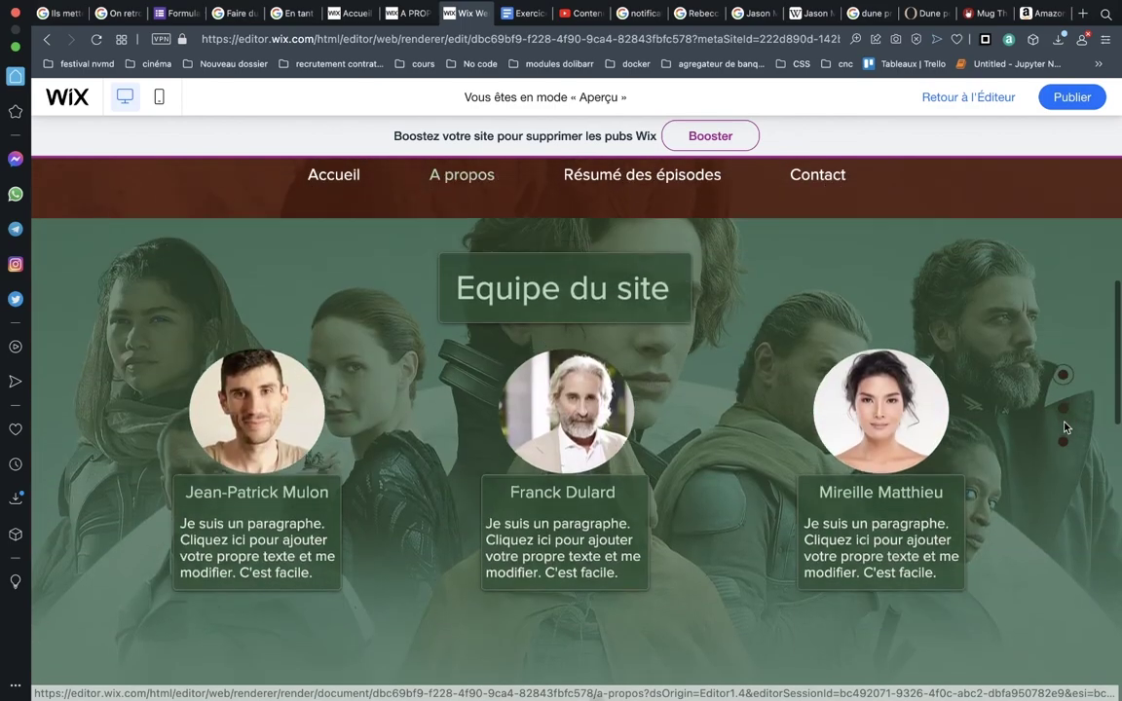